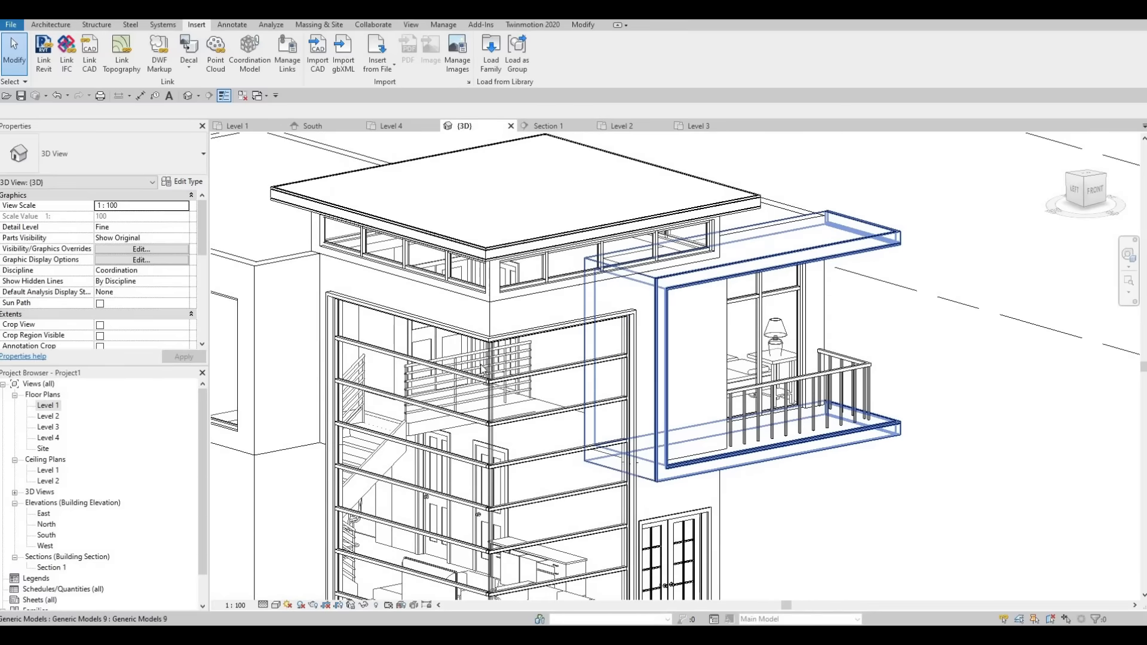
# Examine the house exterior from the front, the balcony side and the right side in the 3D view
pyautogui.scroll(2, 586, 423)
pyautogui.scroll(-2, 463, 378)
pyautogui.scroll(-3, 594, 477)
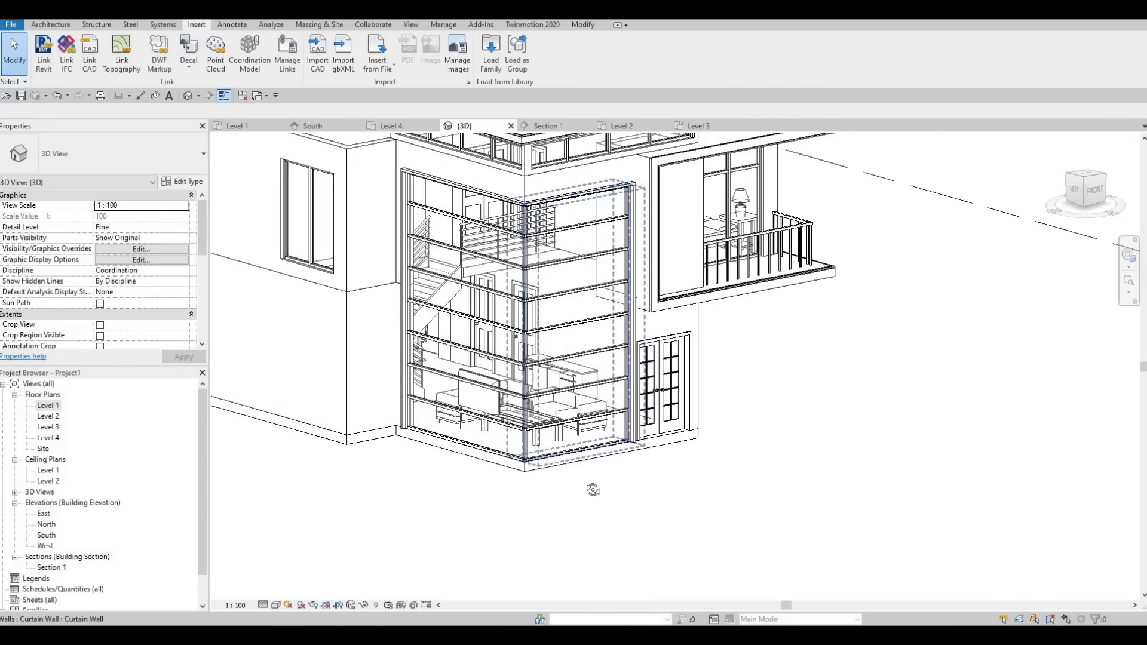
pyautogui.keyDown('shift'); pyautogui.moveTo(592, 486); pyautogui.dragTo(442, 412, button='middle'); pyautogui.keyUp('shift')
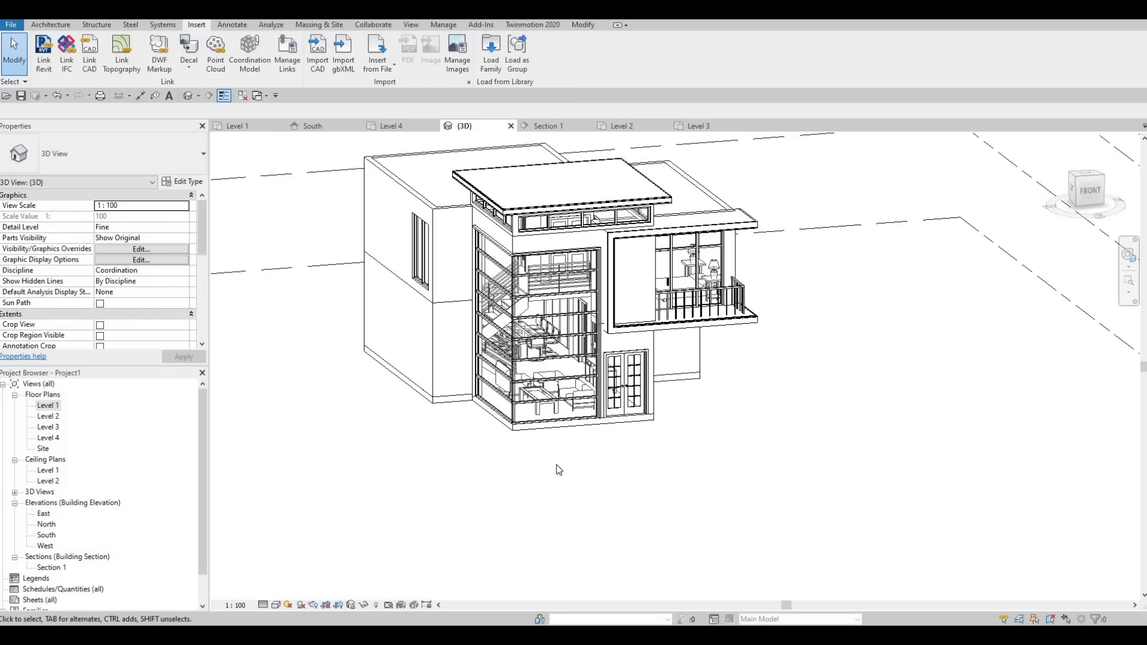
pyautogui.keyDown('shift'); pyautogui.moveTo(494, 467); pyautogui.dragTo(440, 458, button='middle'); pyautogui.keyUp('shift')
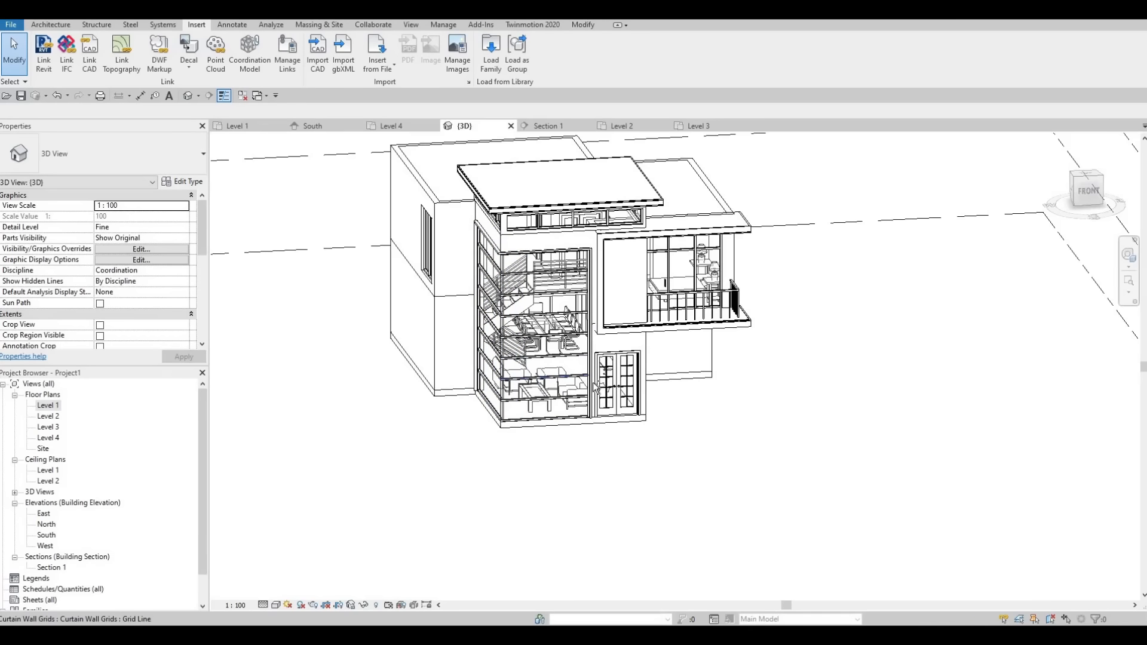
pyautogui.keyDown('shift'); pyautogui.moveTo(473, 392); pyautogui.dragTo(726, 389, button='middle'); pyautogui.keyUp('shift')
pyautogui.scroll(2, 726, 388)
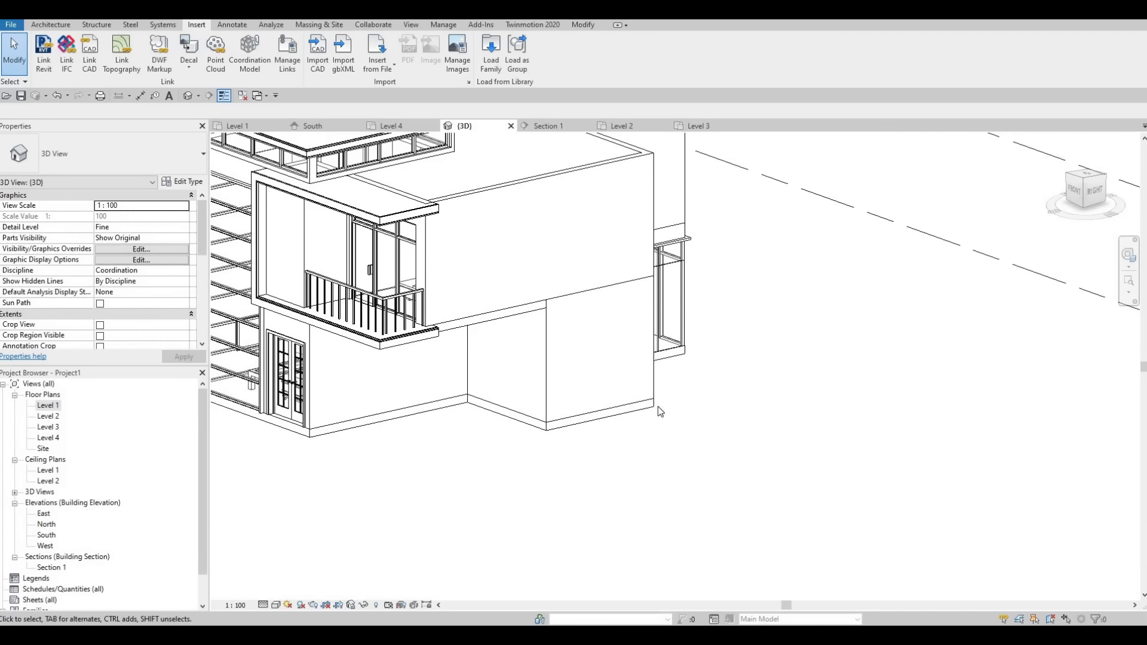
pyautogui.keyDown('shift'); pyautogui.moveTo(661, 411); pyautogui.dragTo(777, 413, button='middle'); pyautogui.keyUp('shift')
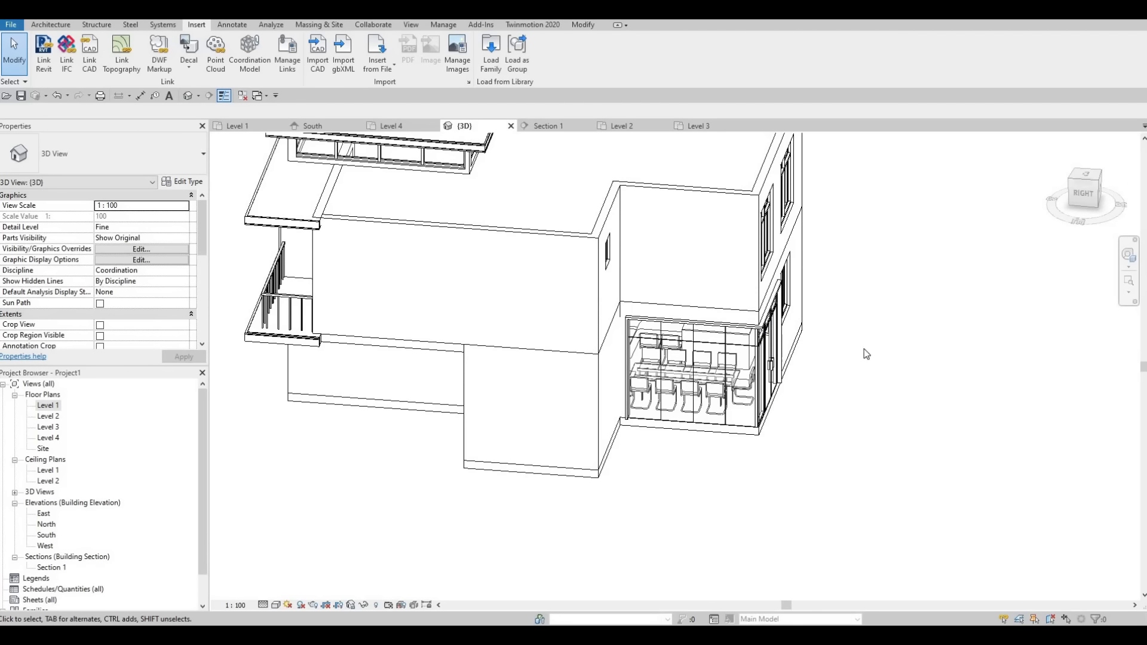
pyautogui.scroll(-2, 518, 436)
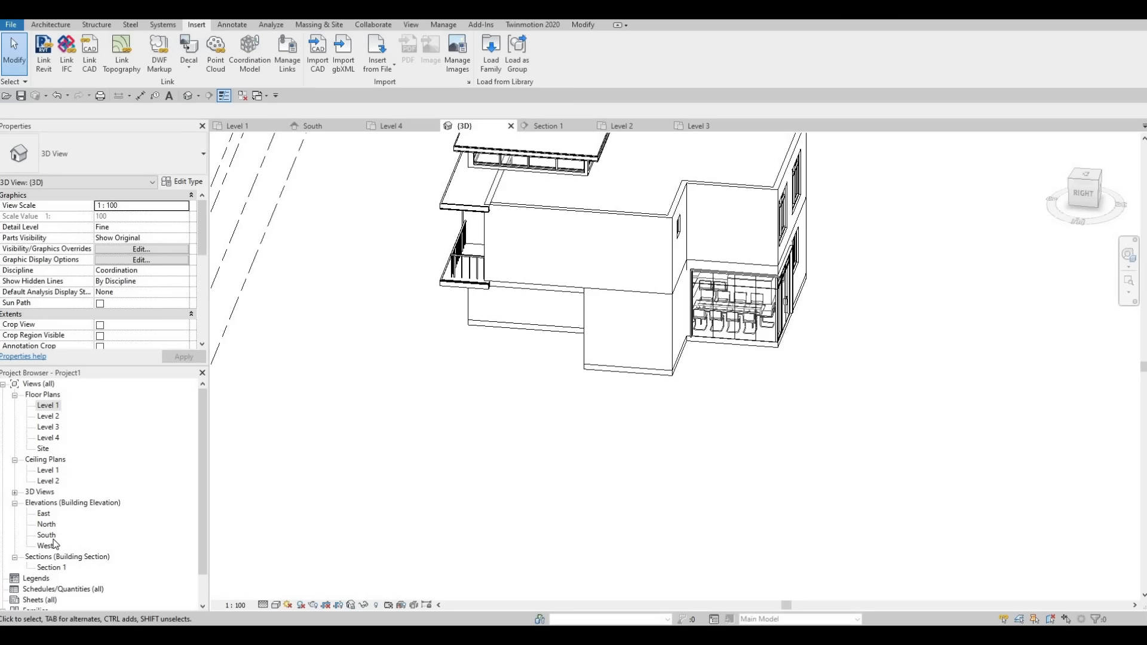
# In the South elevation, draw a new level line 1000 mm below Level 1, aligned with the ends of the existing levels
pyautogui.doubleClick(156, 535)
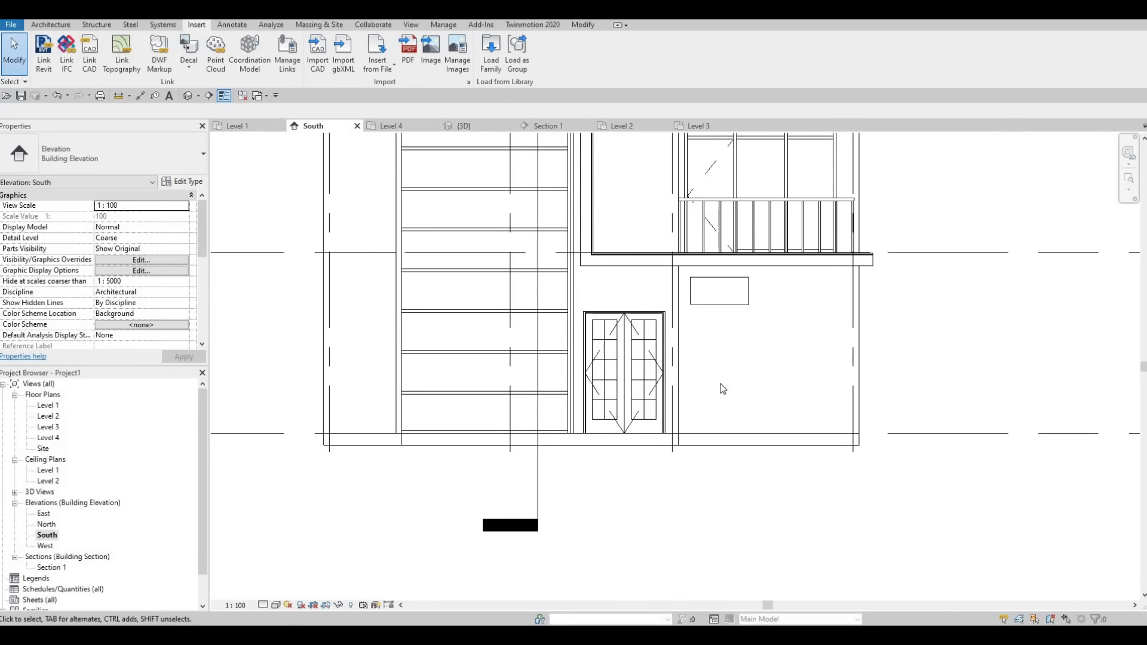
pyautogui.scroll(1, 861, 361)
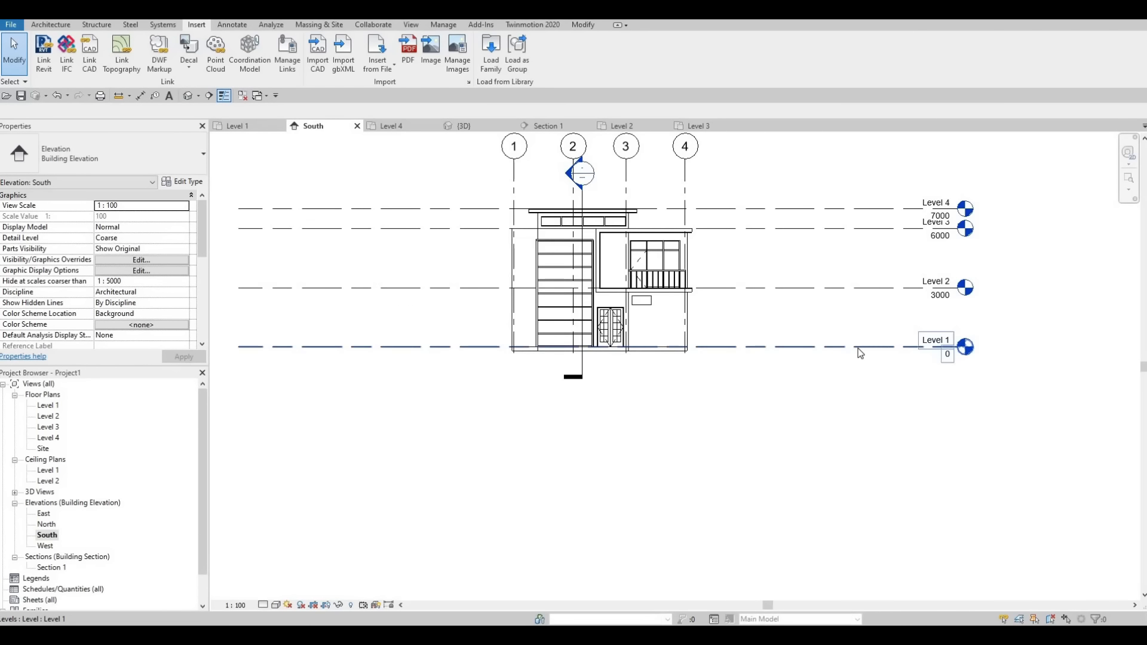
pyautogui.click(858, 349)
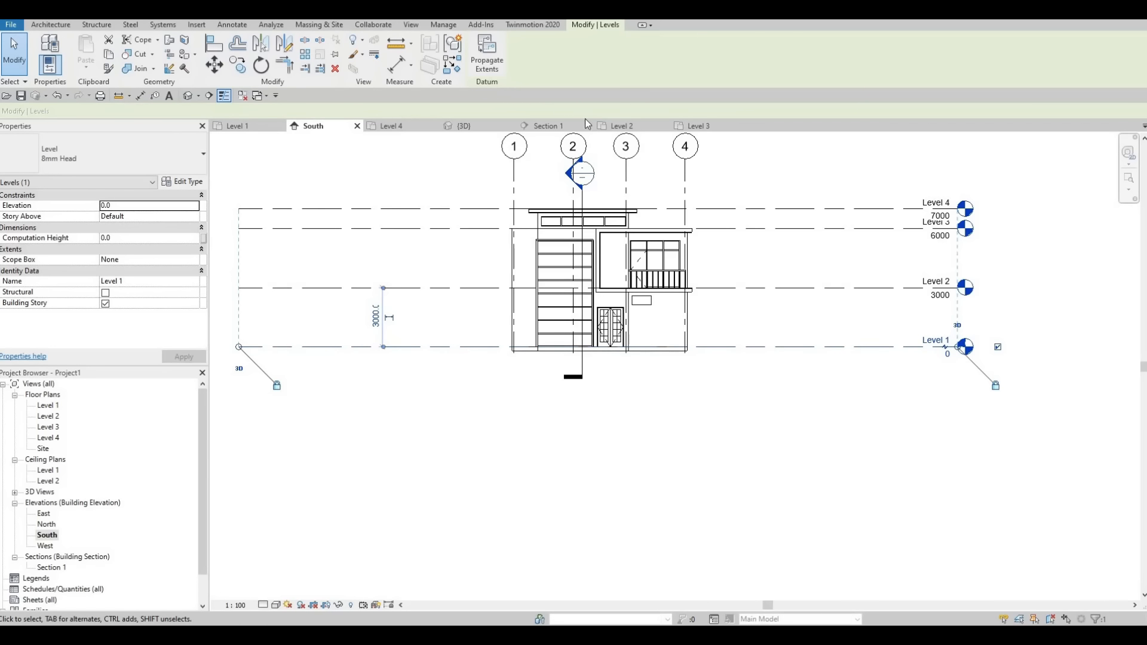
pyautogui.press('Escape')
pyautogui.click(55, 25)
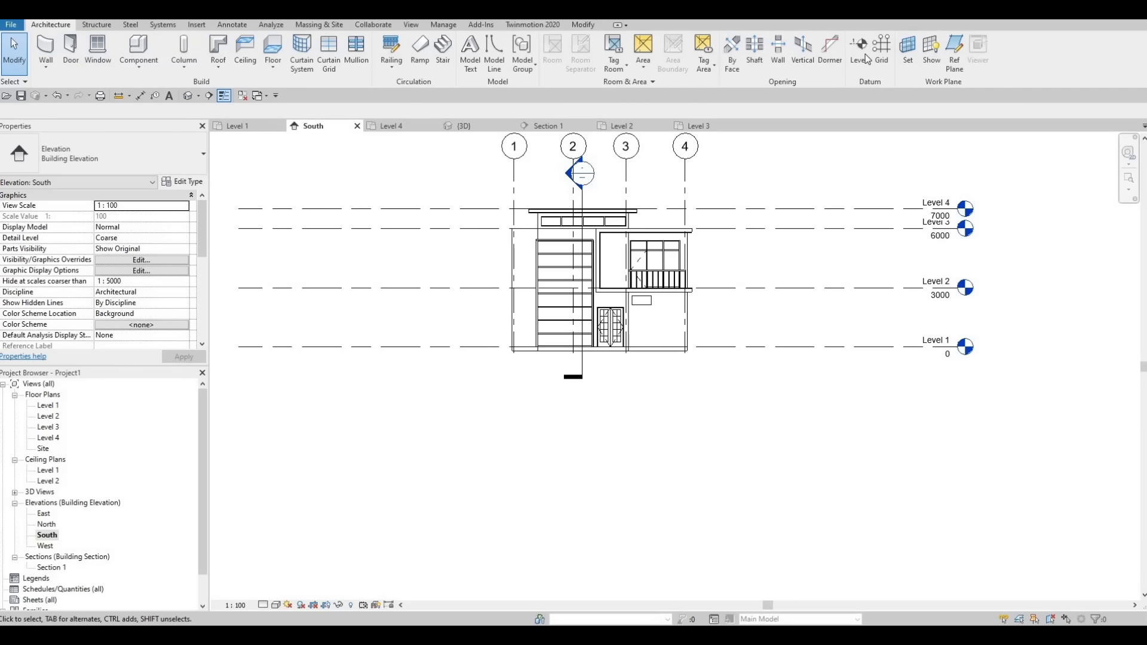
pyautogui.click(859, 52)
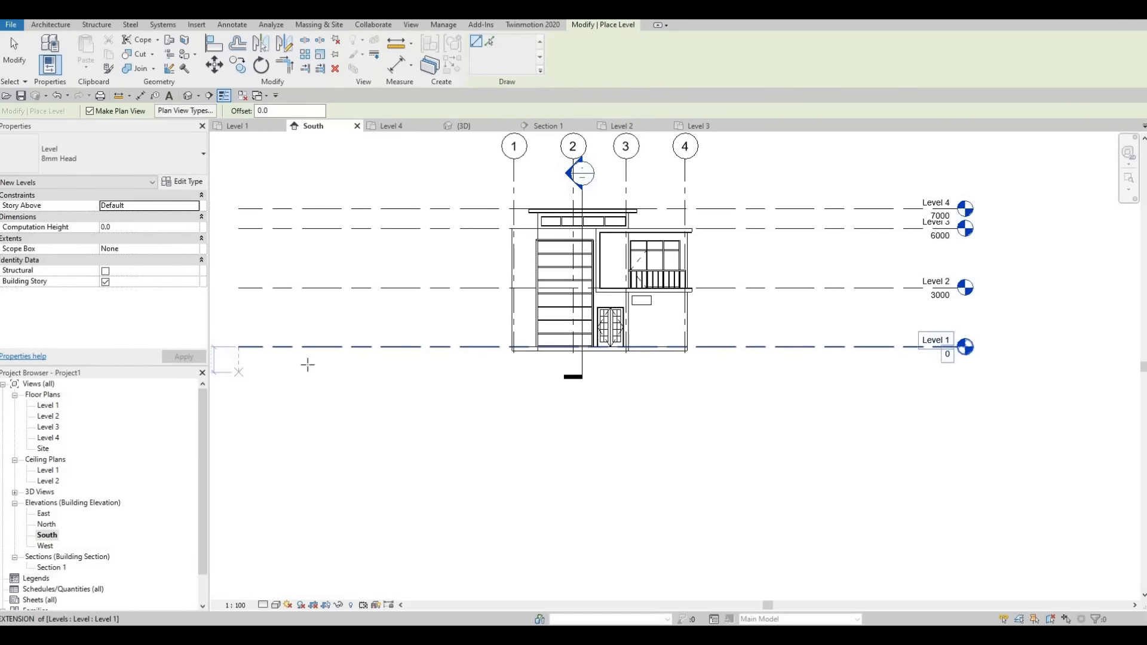
pyautogui.moveTo(240, 366); pyautogui.dragTo(309, 359, button='middle')
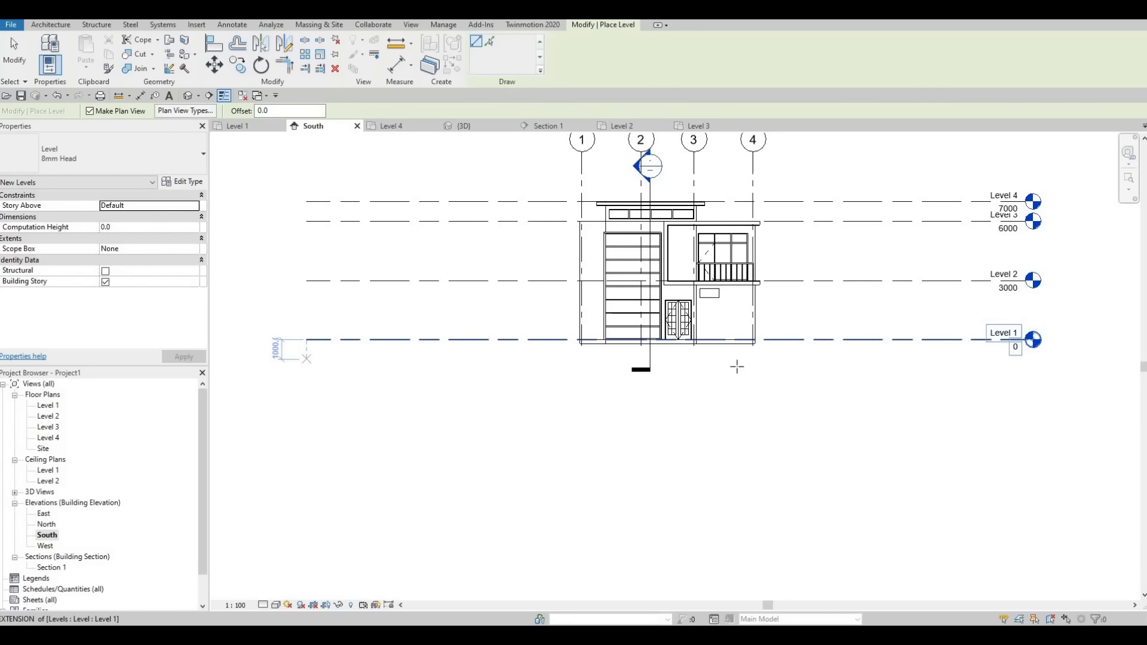
pyautogui.moveTo(797, 377); pyautogui.dragTo(650, 406, button='middle')
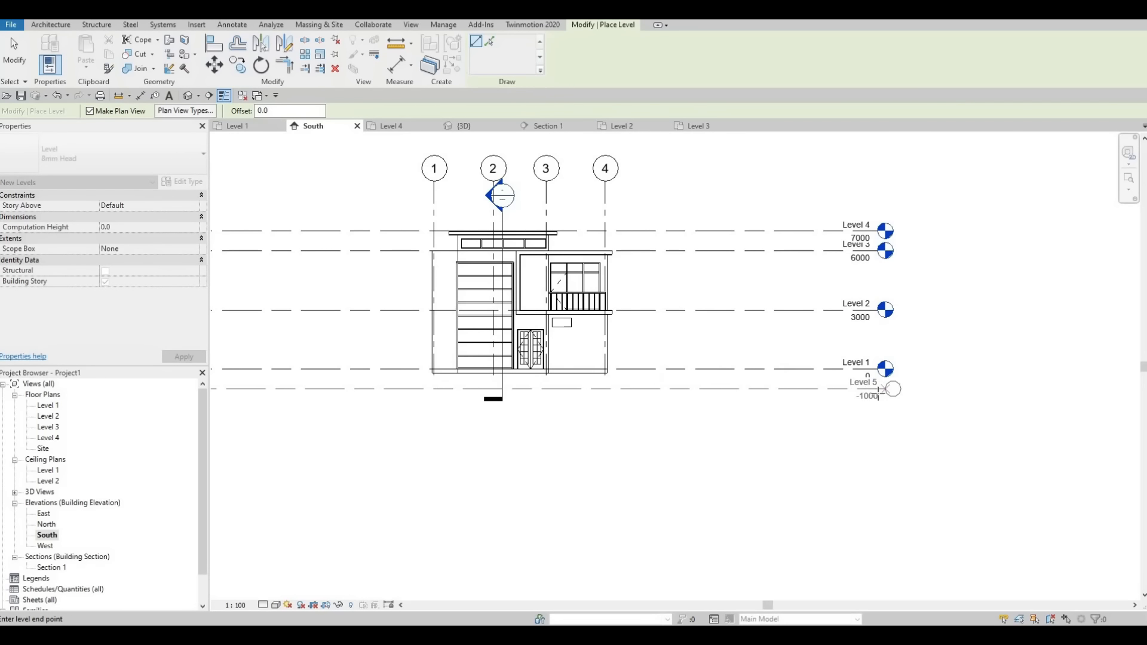
pyautogui.click(879, 389)
pyautogui.press('Escape')
pyautogui.press('Escape')
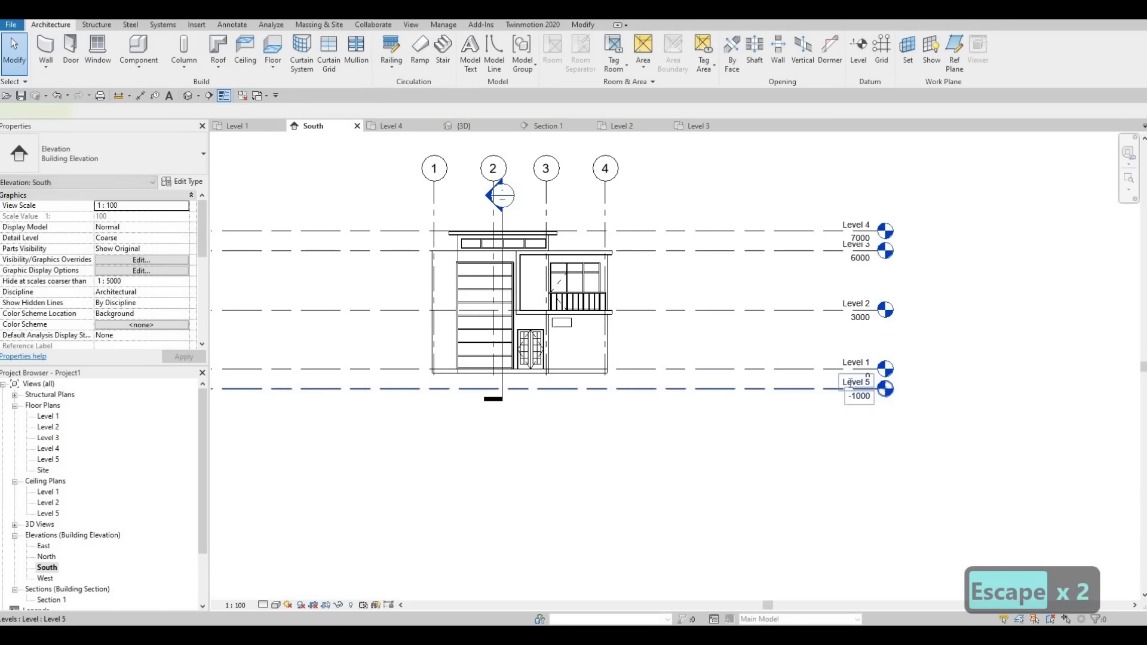
# Rename the new level below Level 1 as pool and rename its corresponding views to match
pyautogui.doubleClick(851, 381)
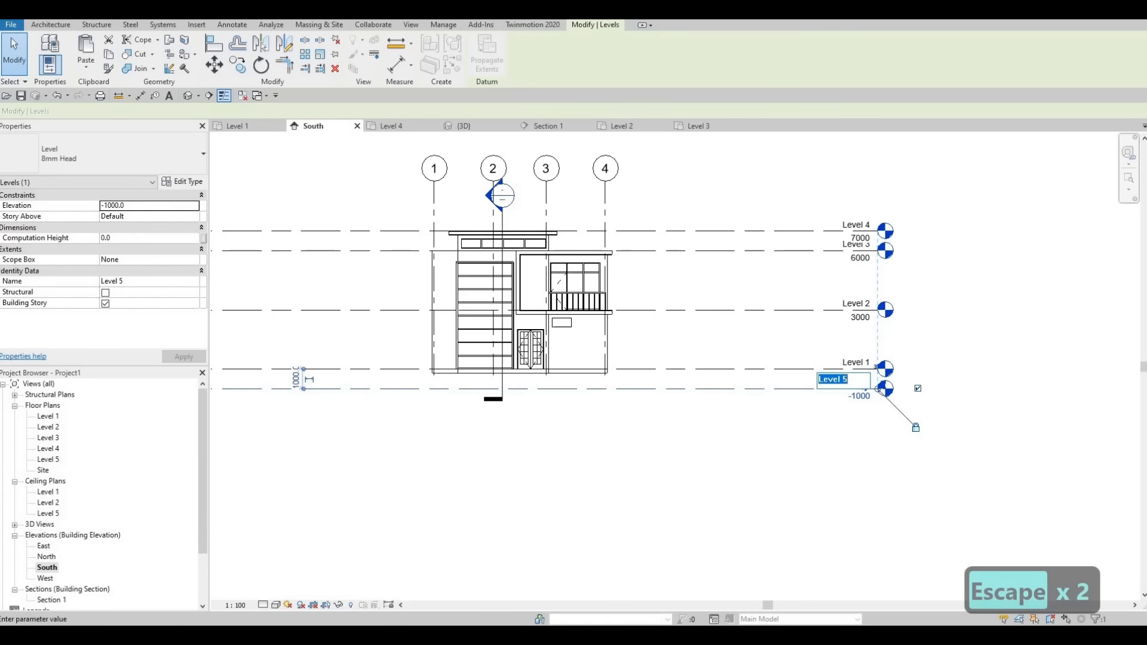
pyautogui.write('pool')
pyautogui.press('Return')
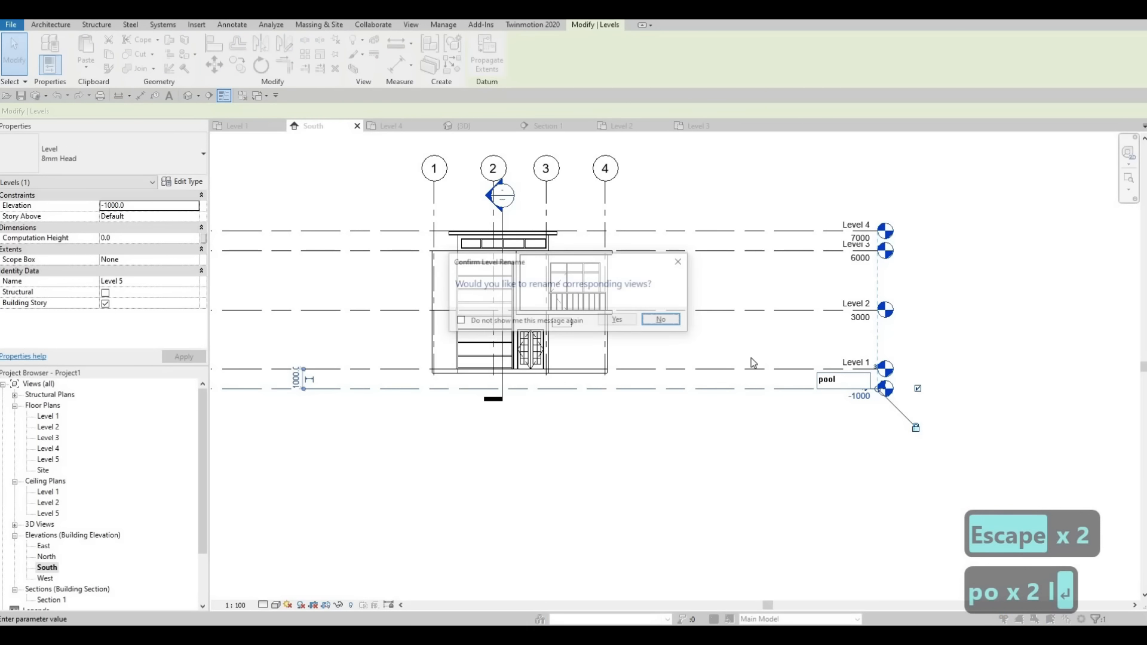
pyautogui.click(617, 320)
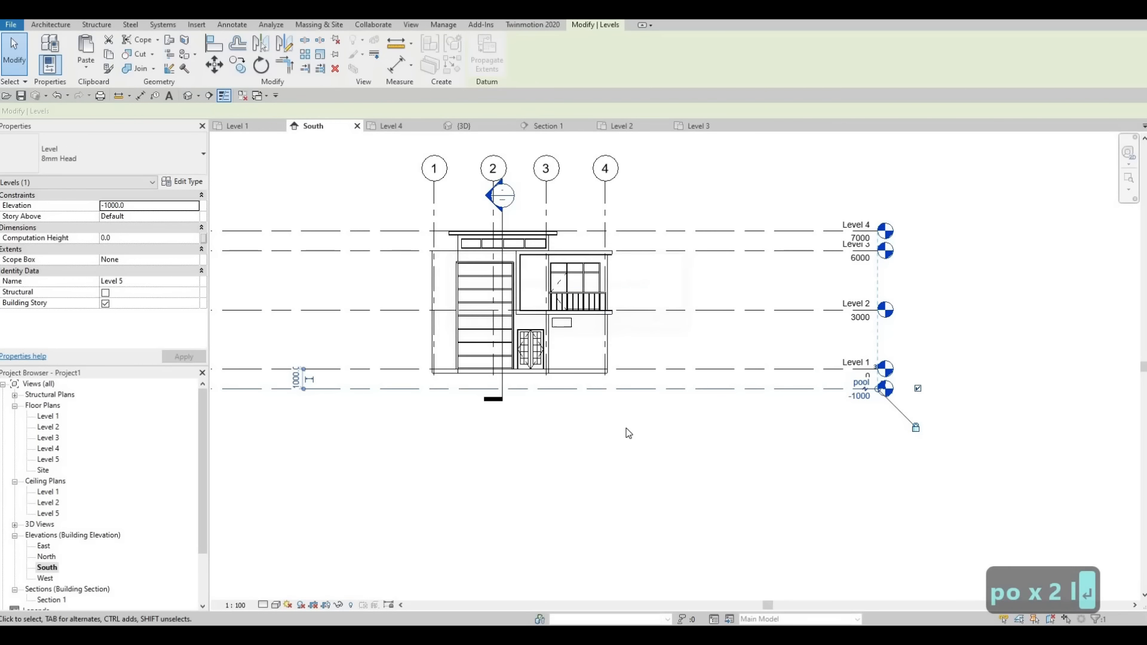
pyautogui.press('Escape')
pyautogui.press('Escape')
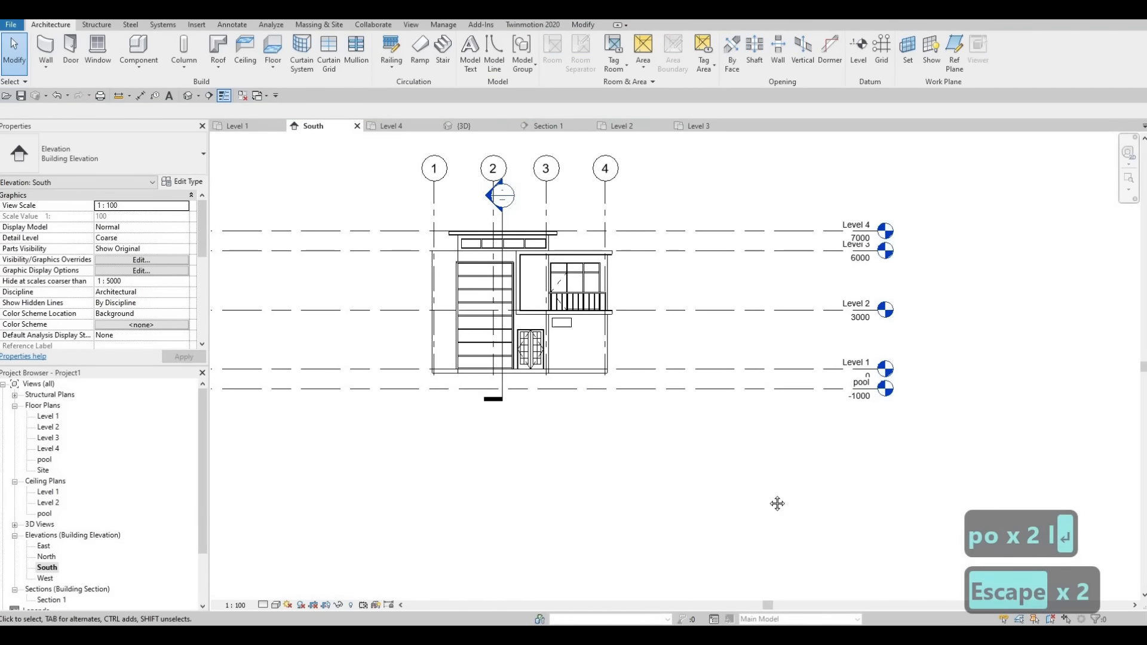
pyautogui.scroll(5, 856, 399)
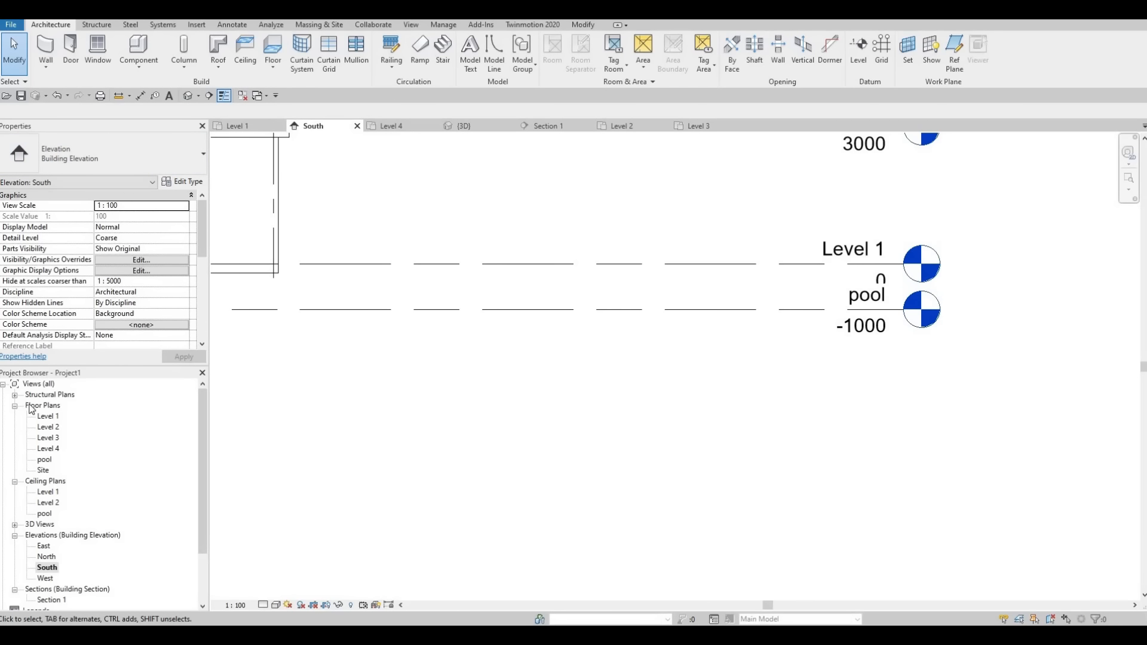
pyautogui.moveTo(303, 326); pyautogui.dragTo(376, 293, button='middle')
pyautogui.scroll(-1, 376, 292)
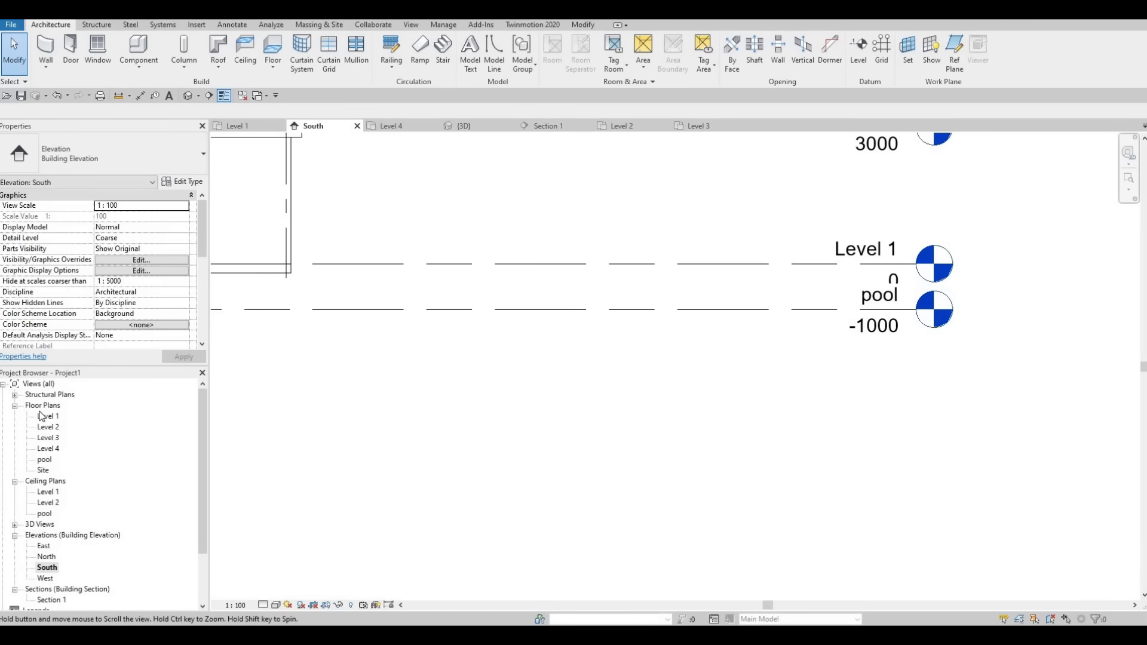
# Open the Level 1 floor plan and start a wall with the basic wall type Generic - 250mm
pyautogui.doubleClick(166, 418)
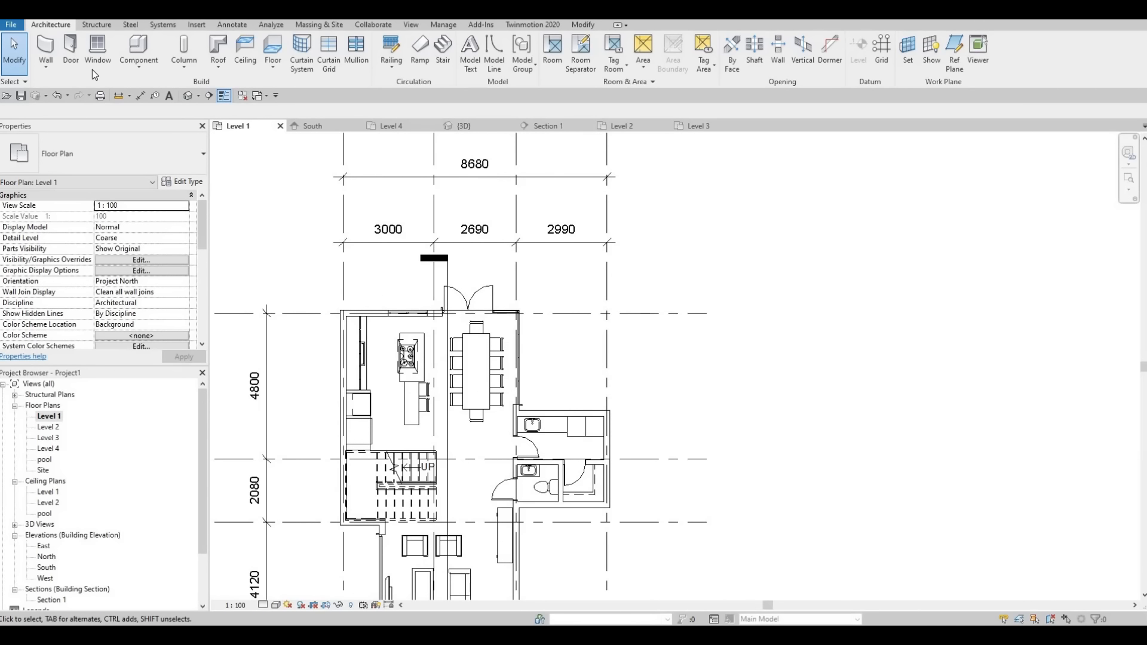
pyautogui.click(45, 47)
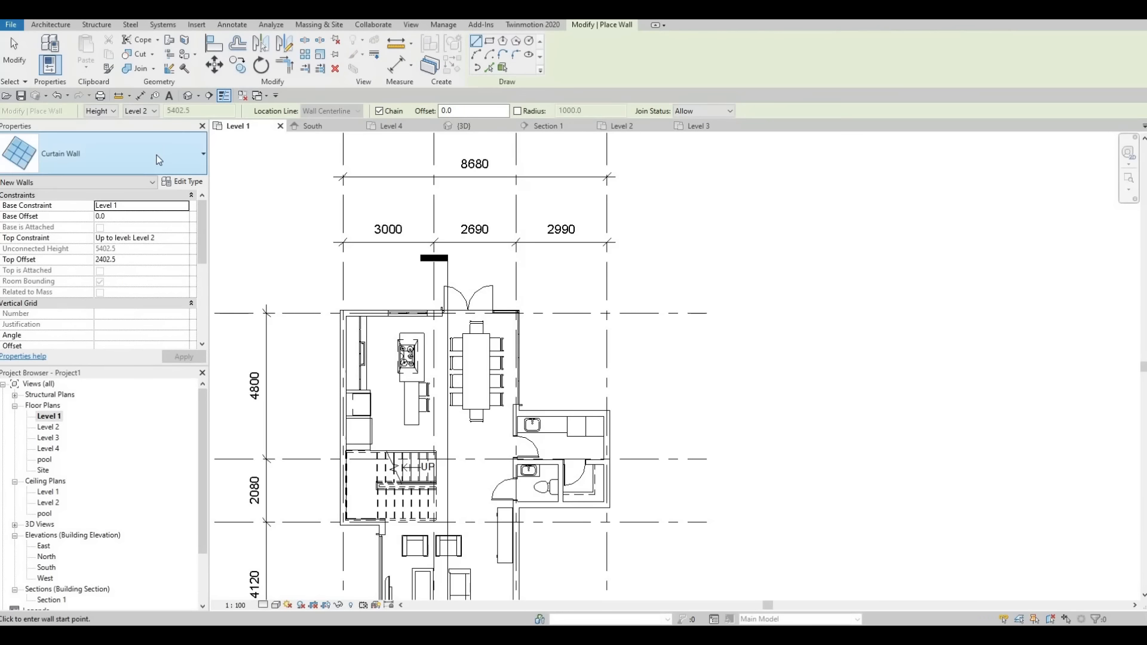
pyautogui.click(119, 154)
pyautogui.scroll(3, 120, 287)
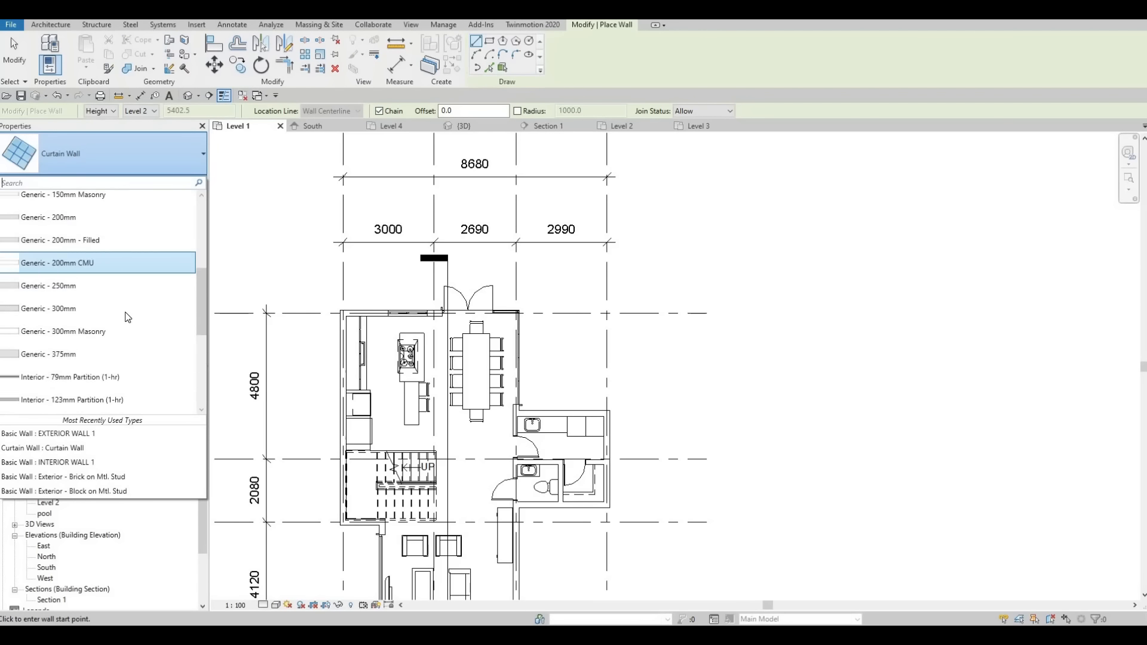
pyautogui.scroll(1, 89, 302)
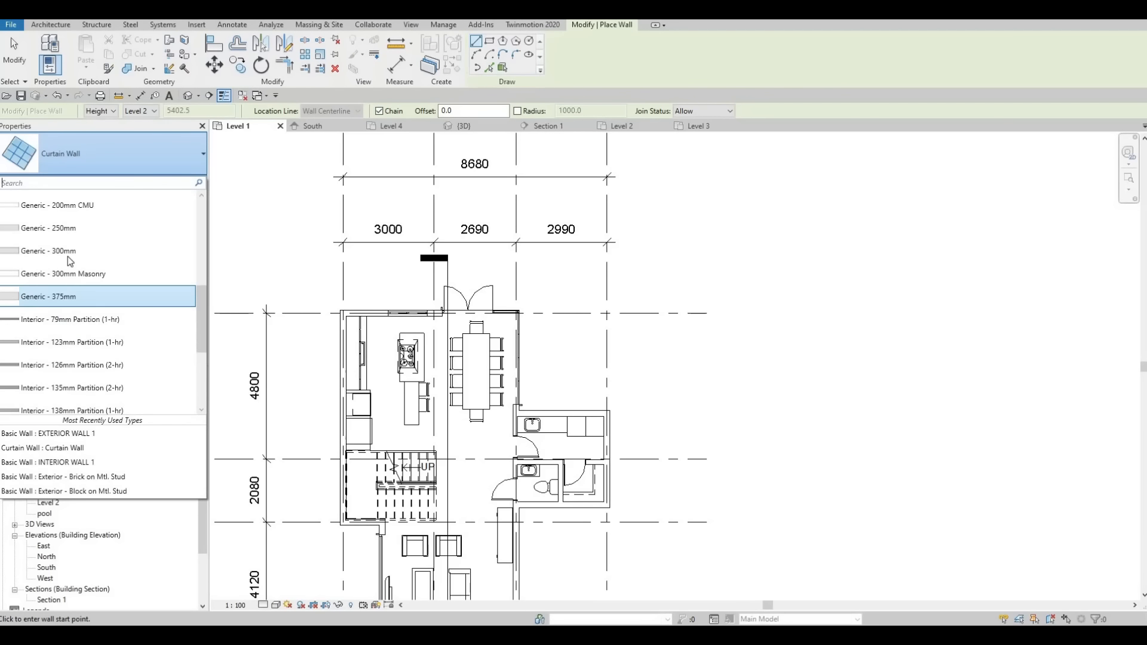
pyautogui.click(56, 231)
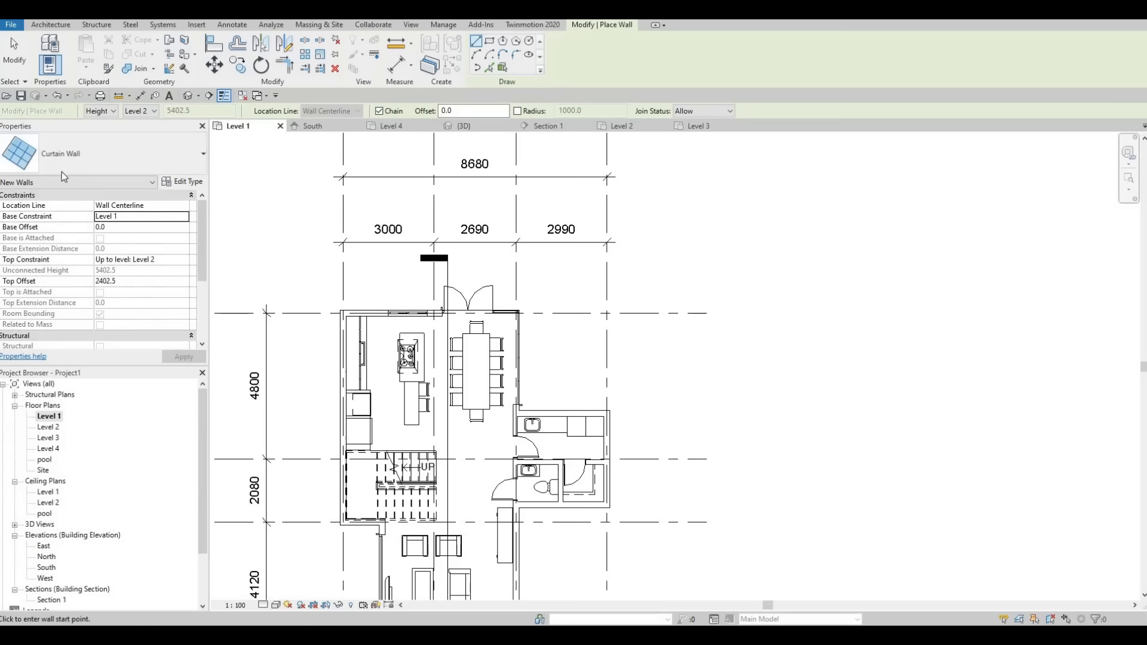
# Duplicate the Generic - 250mm wall type under the name pool wall
pyautogui.click(186, 182)
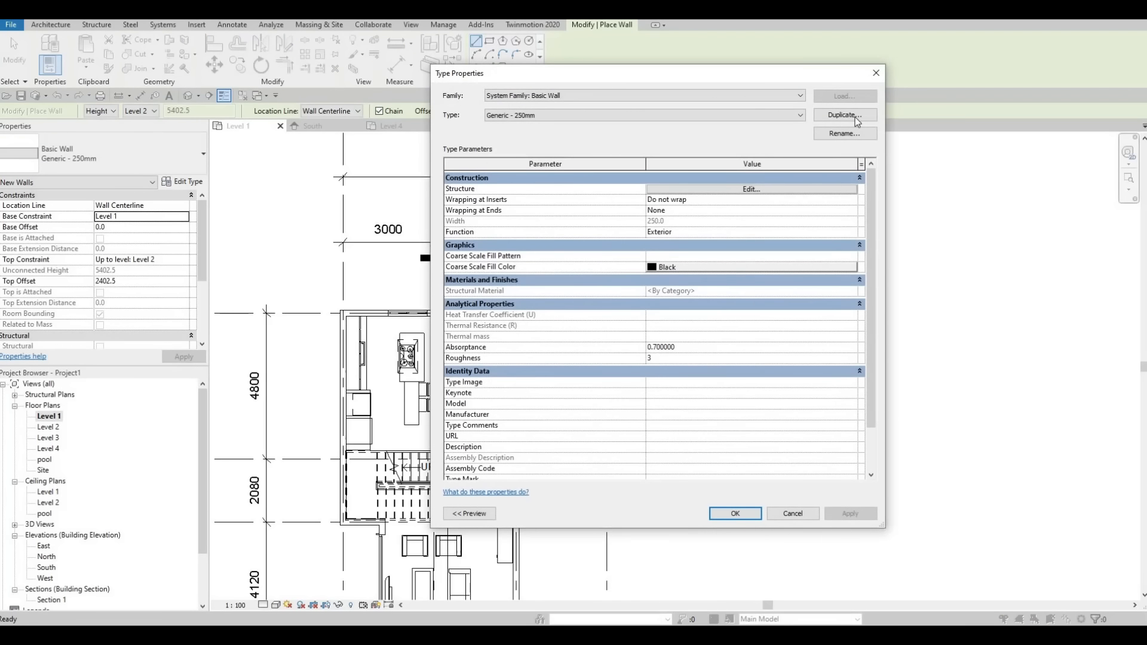
pyautogui.click(844, 114)
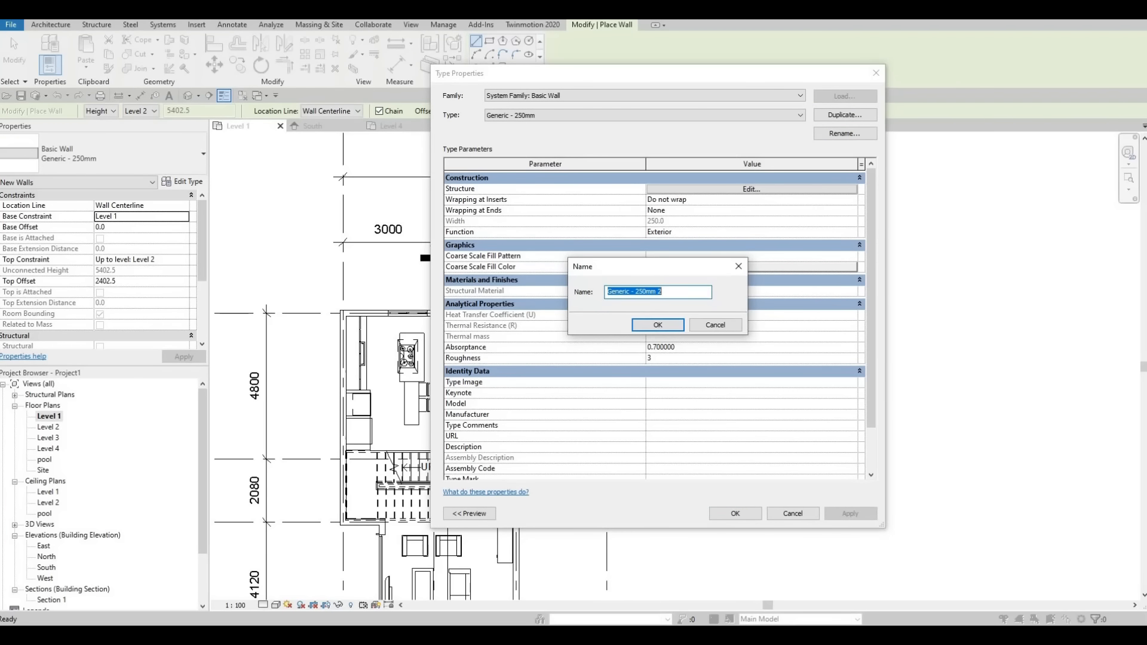
pyautogui.write('pool wall')
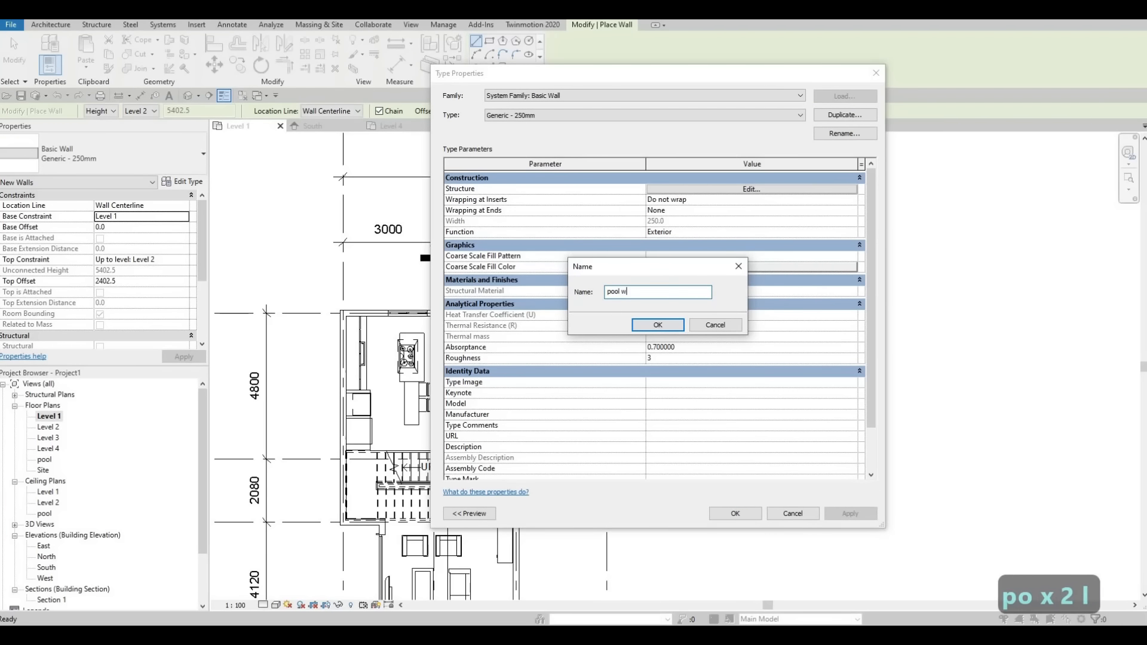
pyautogui.click(657, 325)
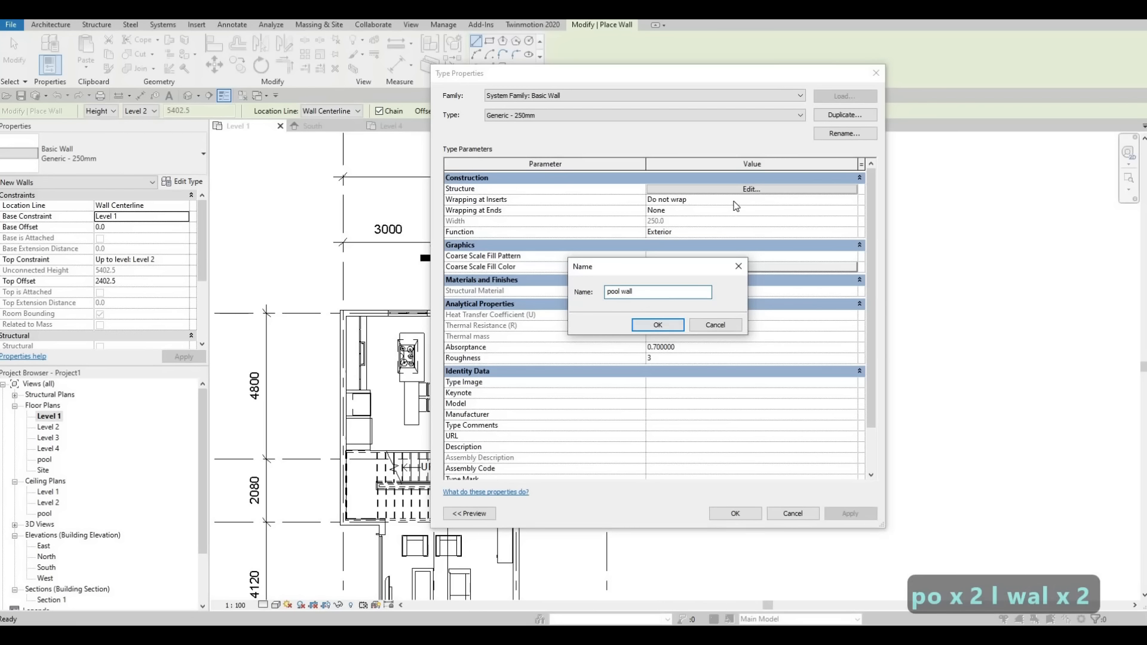
# Set the thickness of the pool wall's structure layer to 100 mm
pyautogui.click(708, 189)
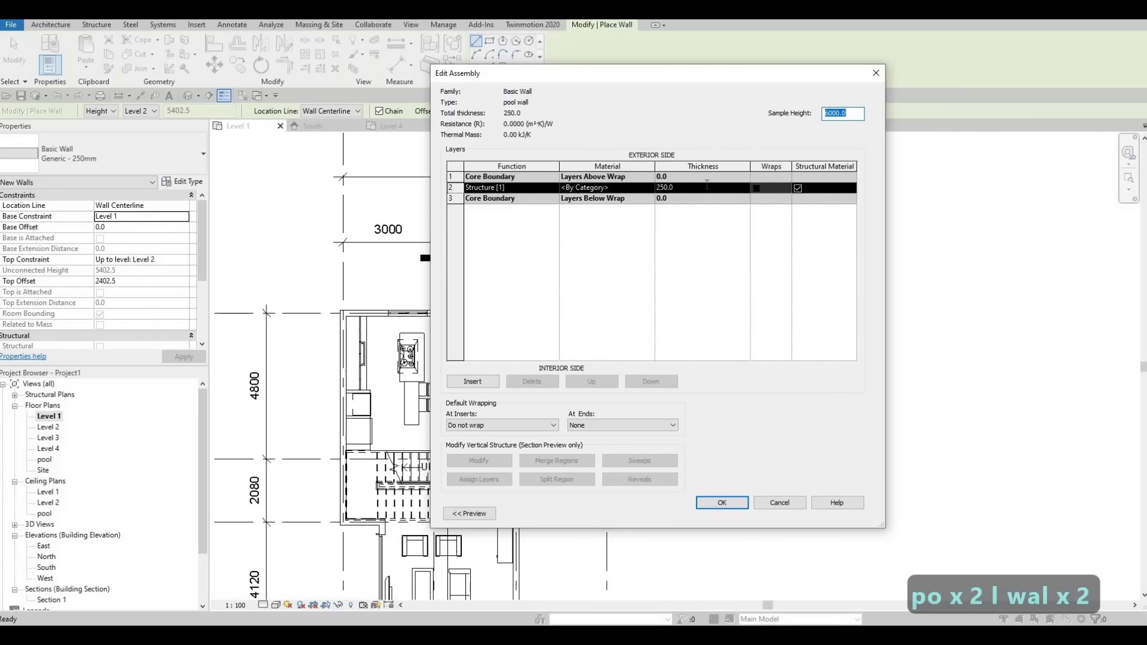
pyautogui.click(707, 184)
pyautogui.write('100')
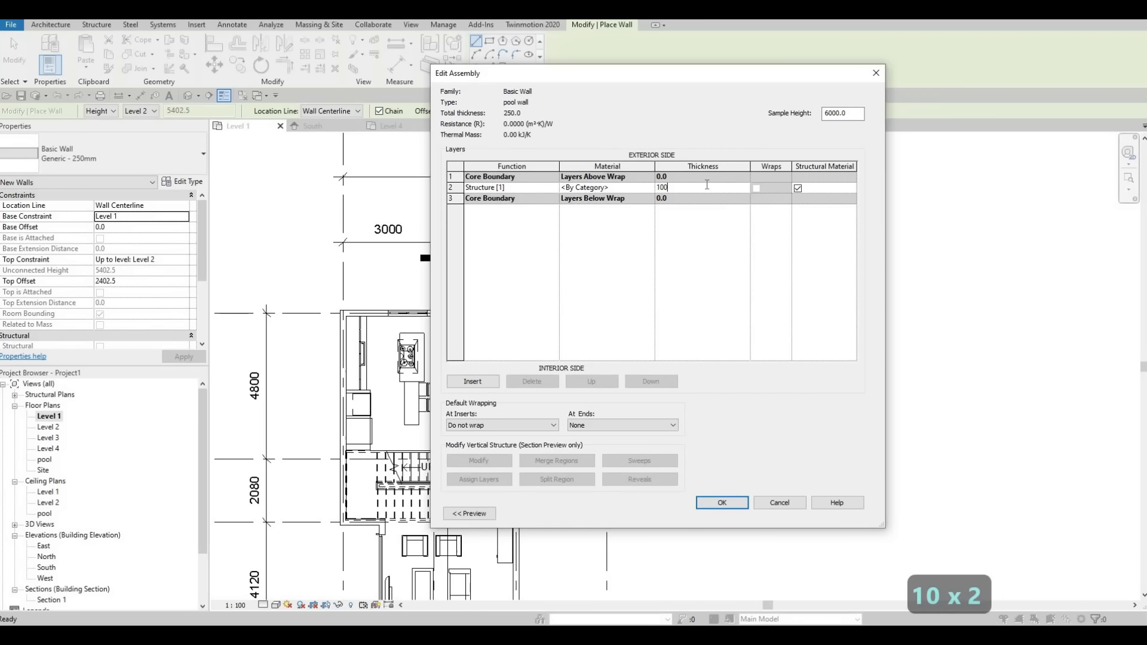
# Assign the Tile, Stone and Ceramic mix material from the AEC Materials library to the pool wall's structure layer and accept the type changes
pyautogui.click(647, 187)
pyautogui.click(648, 188)
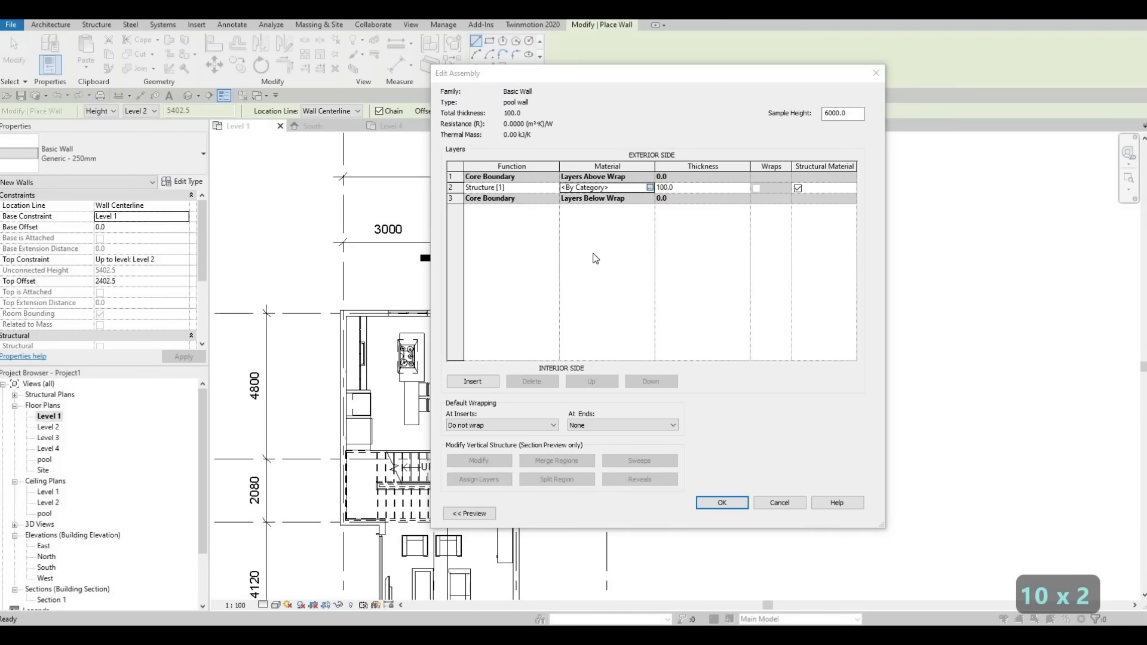
pyautogui.click(357, 392)
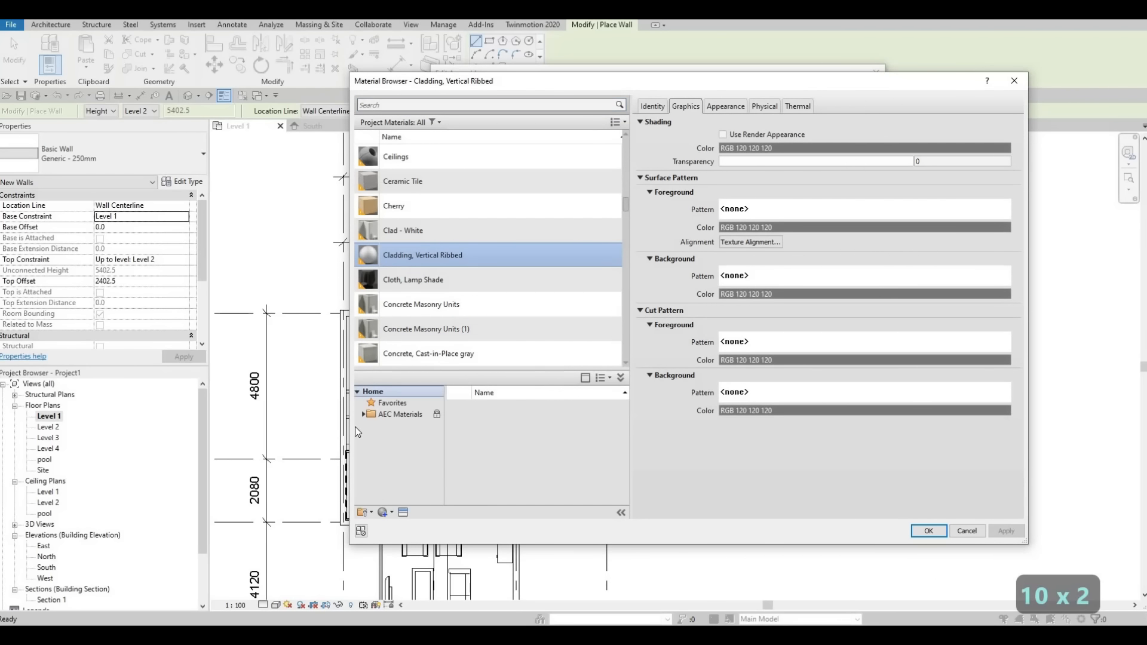
pyautogui.click(360, 415)
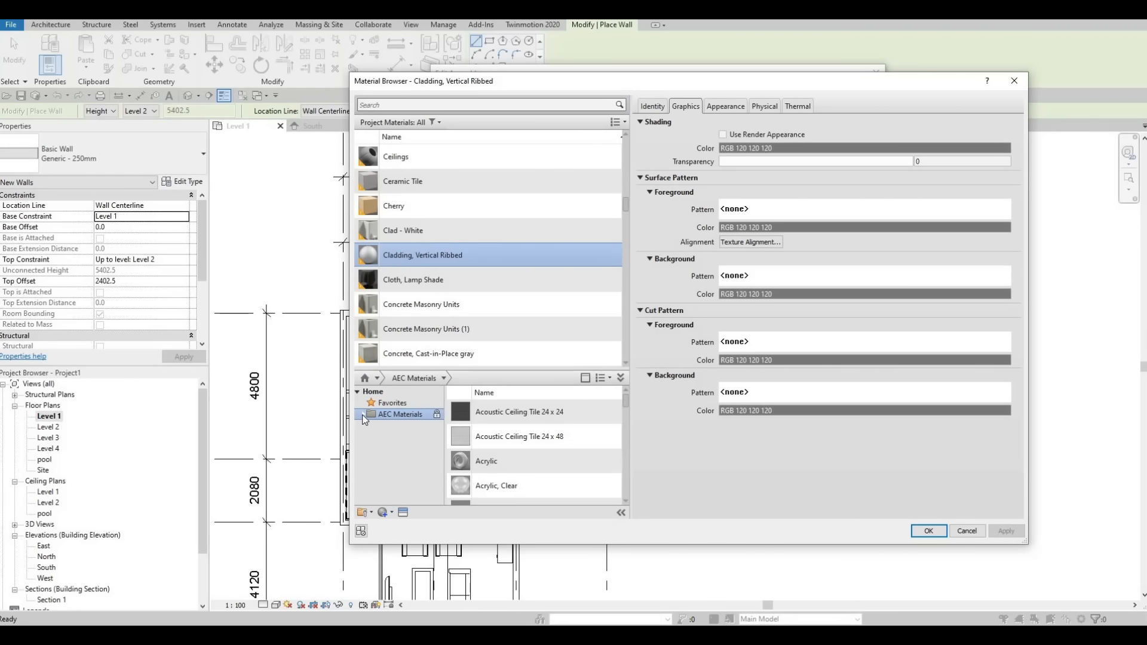
pyautogui.scroll(-2, 399, 487)
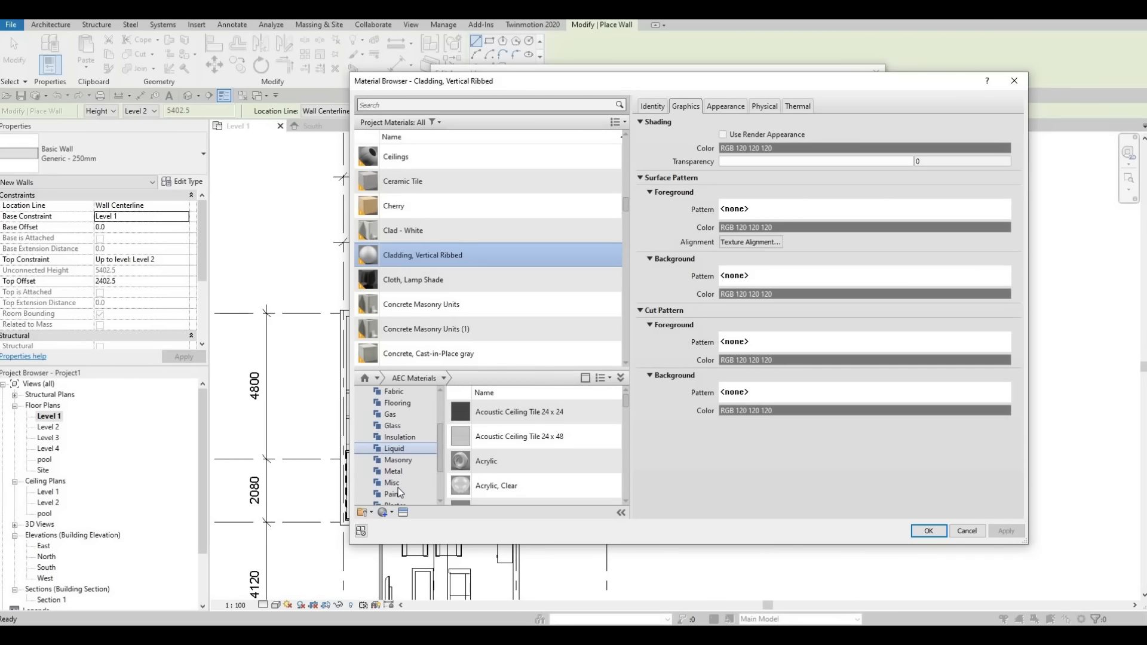
pyautogui.scroll(-2, 397, 484)
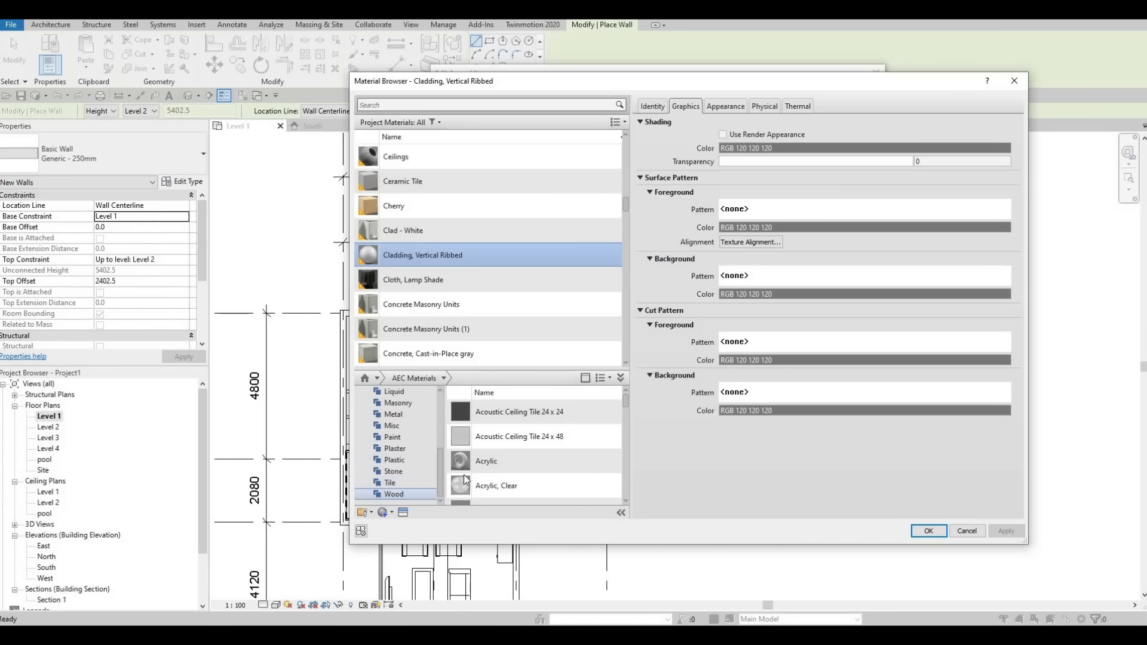
pyautogui.click(396, 482)
pyautogui.scroll(-2, 602, 461)
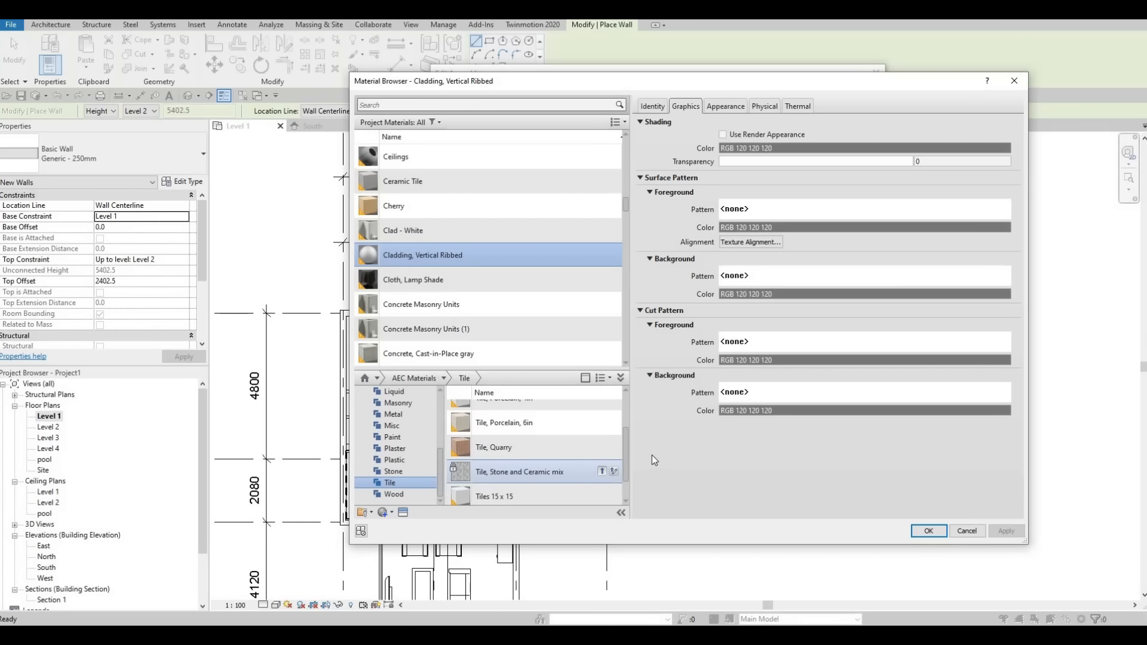
pyautogui.click(923, 530)
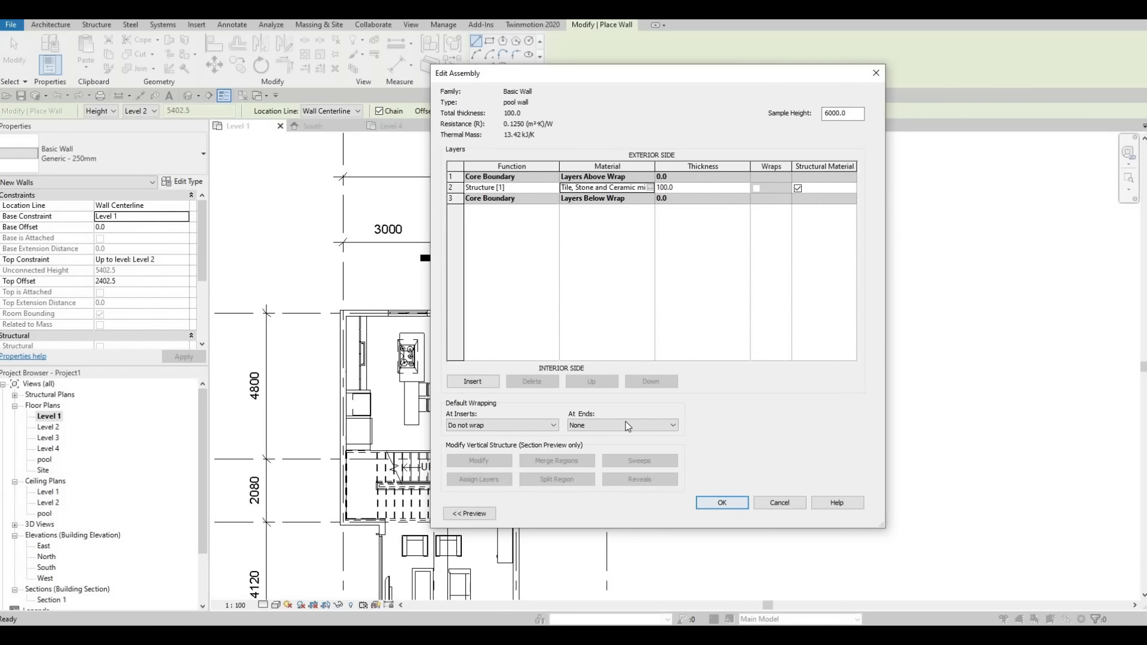
pyautogui.click(722, 504)
pyautogui.click(736, 513)
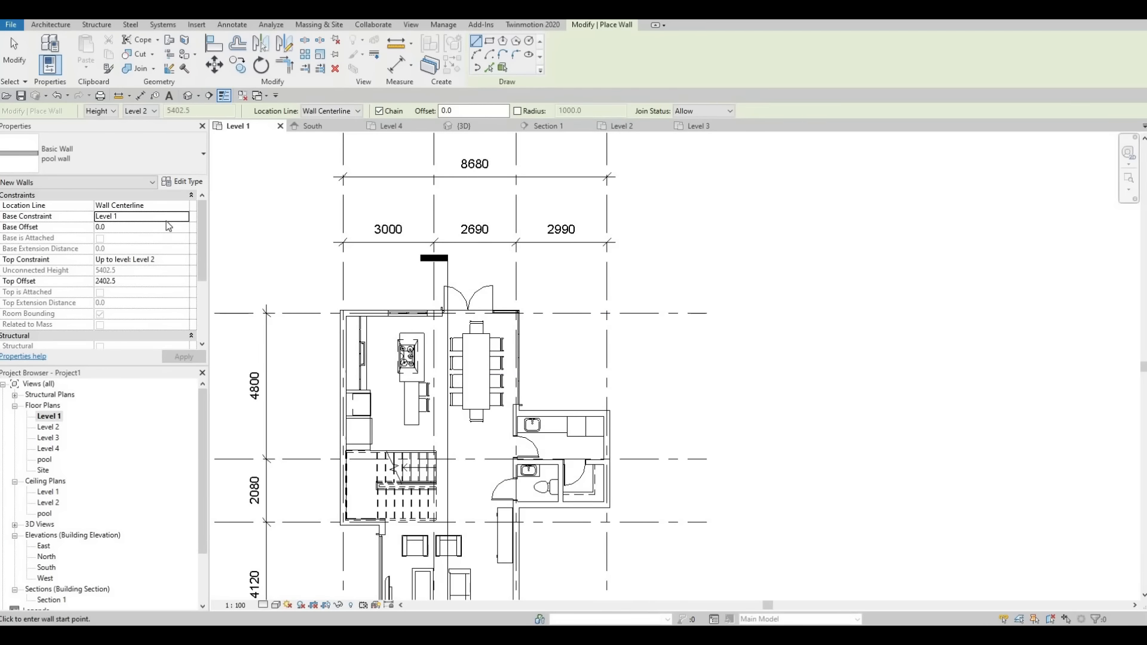
# Set the new wall's base constraint to pool, its top constraint to Level 1 and its top offset to 0
pyautogui.click(187, 217)
pyautogui.hotkey('alt', 'Down')
pyautogui.press('Up')
pyautogui.press('Return')
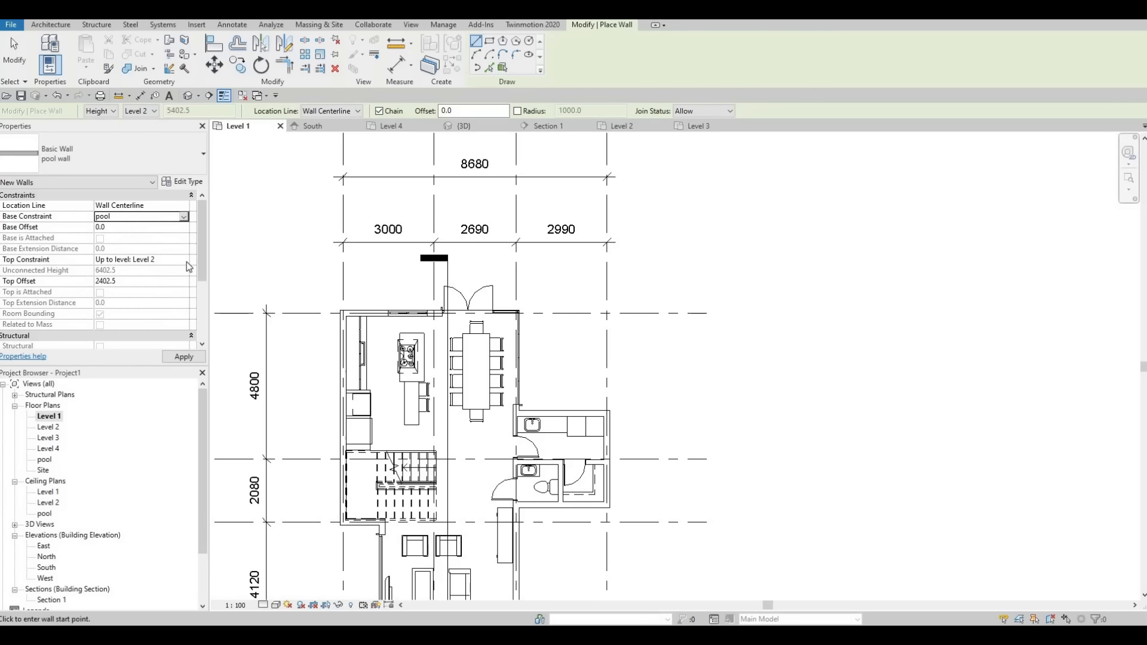
pyautogui.click(187, 261)
pyautogui.hotkey('alt', 'Down')
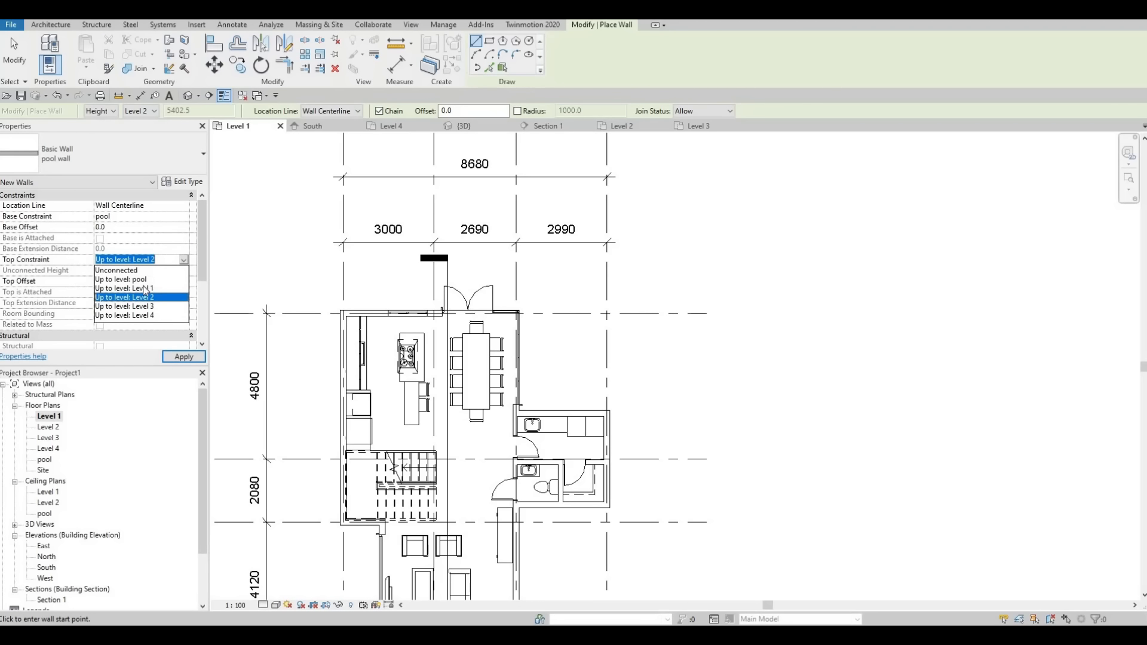
pyautogui.click(149, 288)
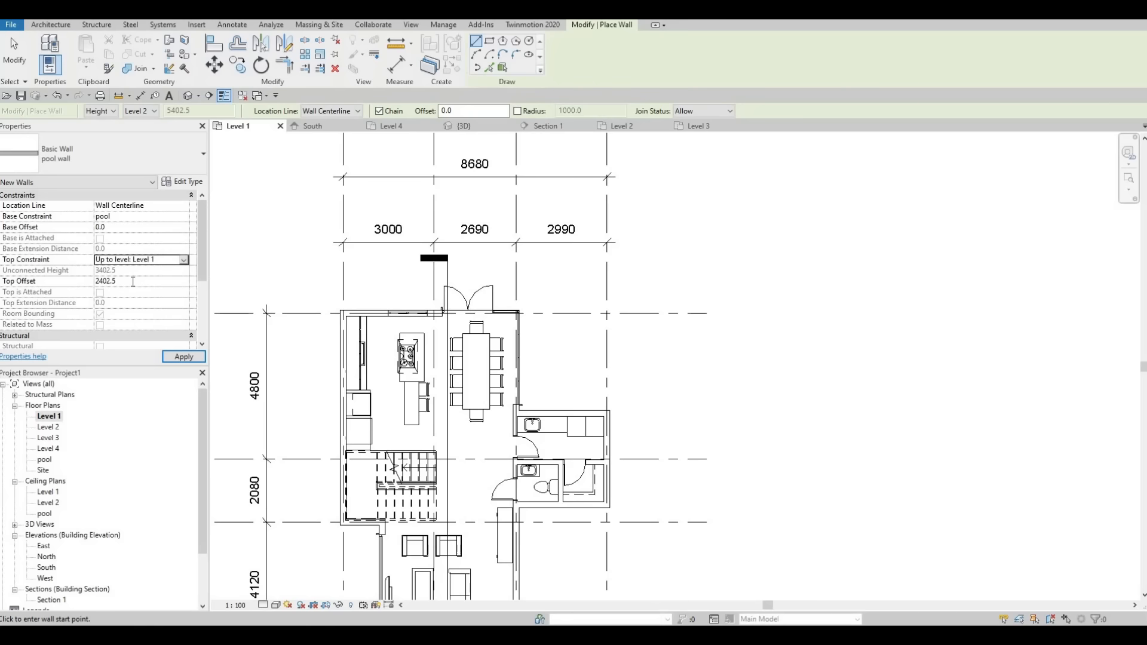
pyautogui.click(133, 278)
pyautogui.write('0')
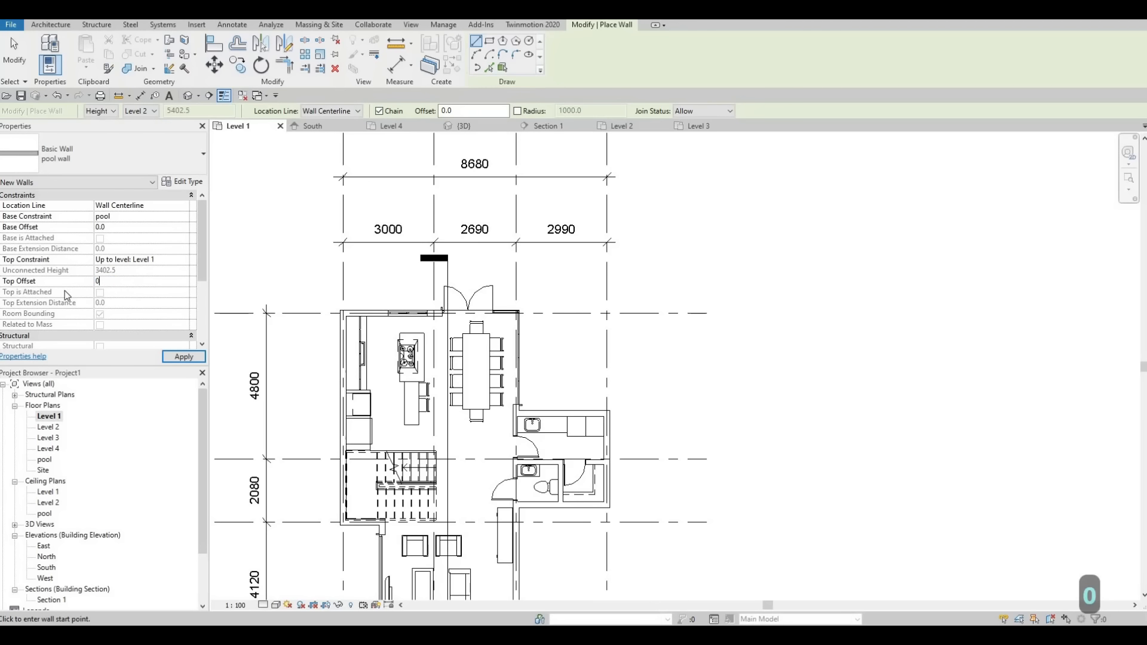
pyautogui.click(179, 357)
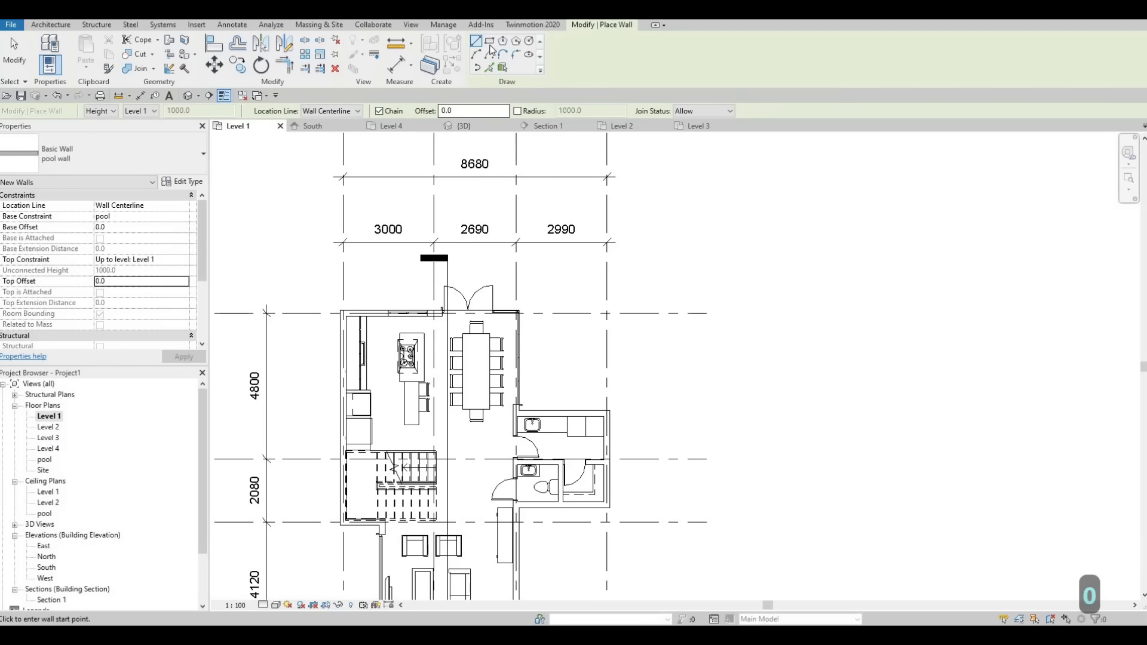
# Draw a rectangle of pool walls about 2215 by 5095 mm beside the dining area, with one long side on grid 4
pyautogui.click(489, 40)
pyautogui.moveTo(469, 309); pyautogui.dragTo(486, 371, button='middle')
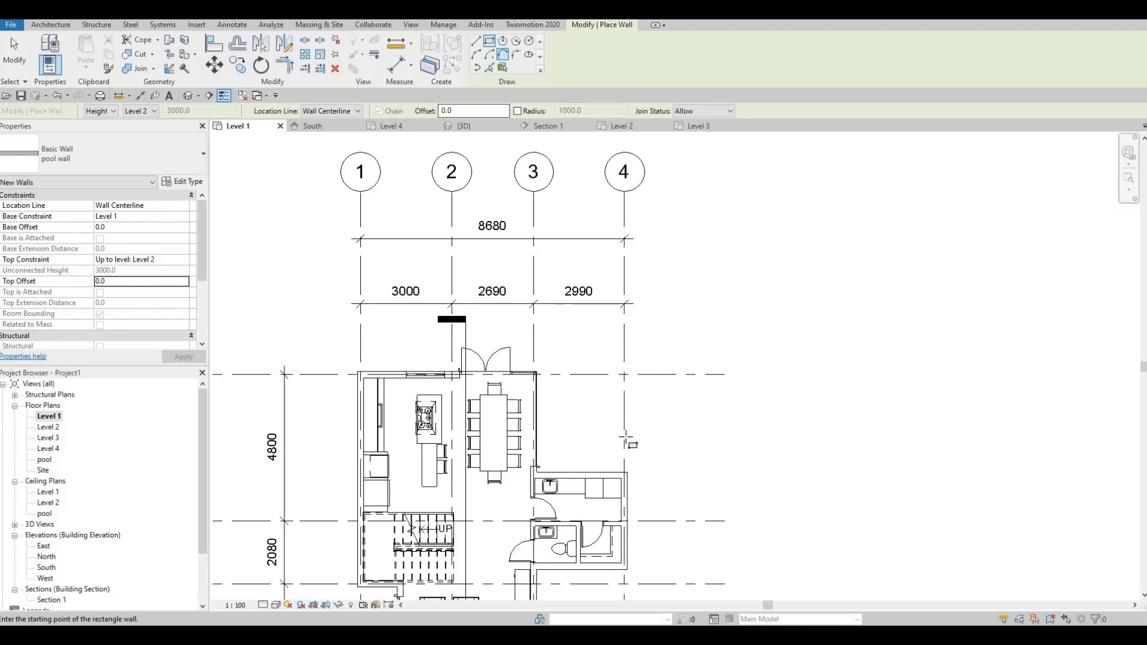
pyautogui.click(625, 445)
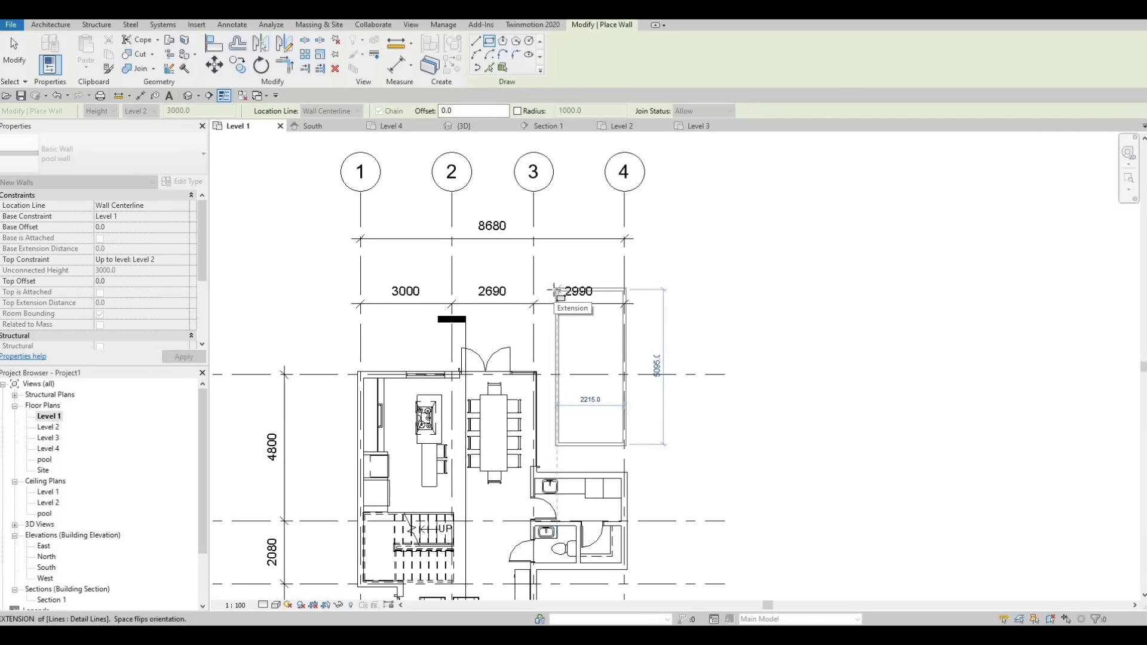
pyautogui.click(578, 311)
pyautogui.press('Escape')
pyautogui.press('Escape')
# Nudge the pool wall on grid 4 inward about 300 mm, towards the dining area
pyautogui.scroll(2, 625, 338)
pyautogui.click(624, 338)
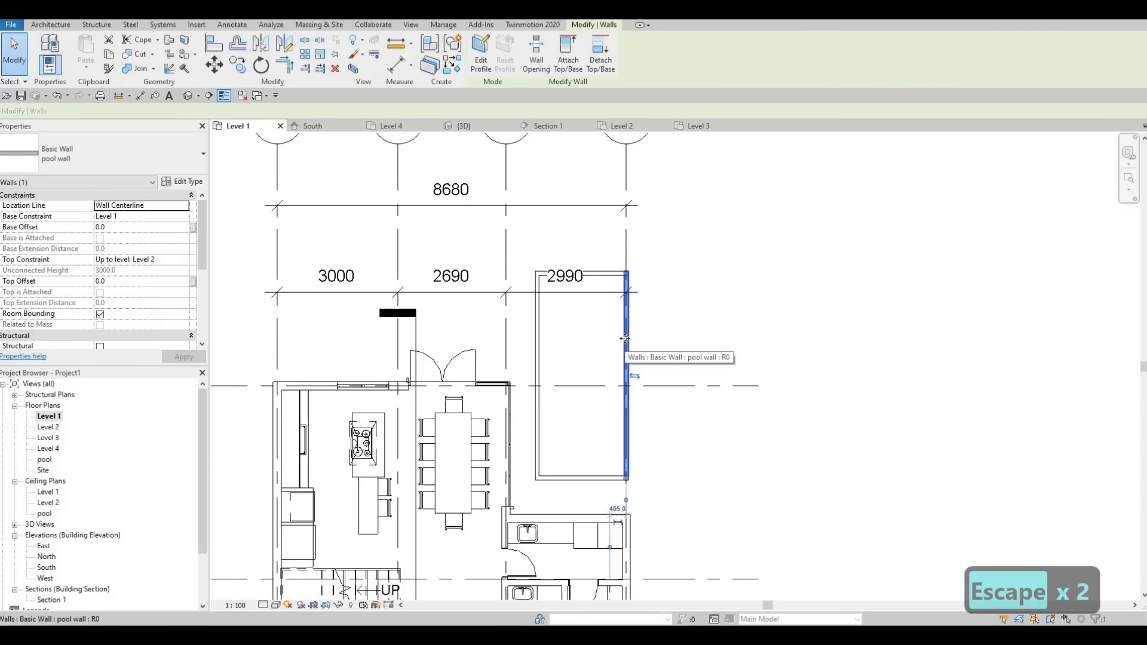
pyautogui.press('Left')
pyautogui.press('Left')
pyautogui.press('Left')
pyautogui.press('Left')
pyautogui.press('Left')
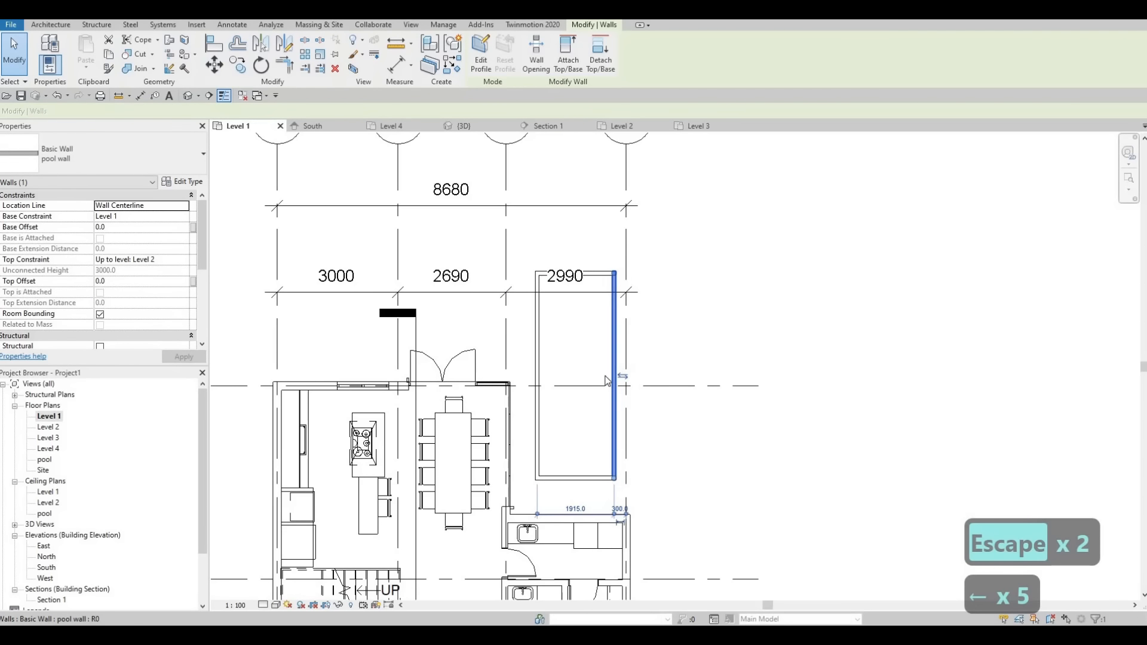
# Widen the pool by nudging the long wall nearest the dining area outward about 180 mm and the opposite wall about 60 mm towards grid 4
pyautogui.click(537, 342)
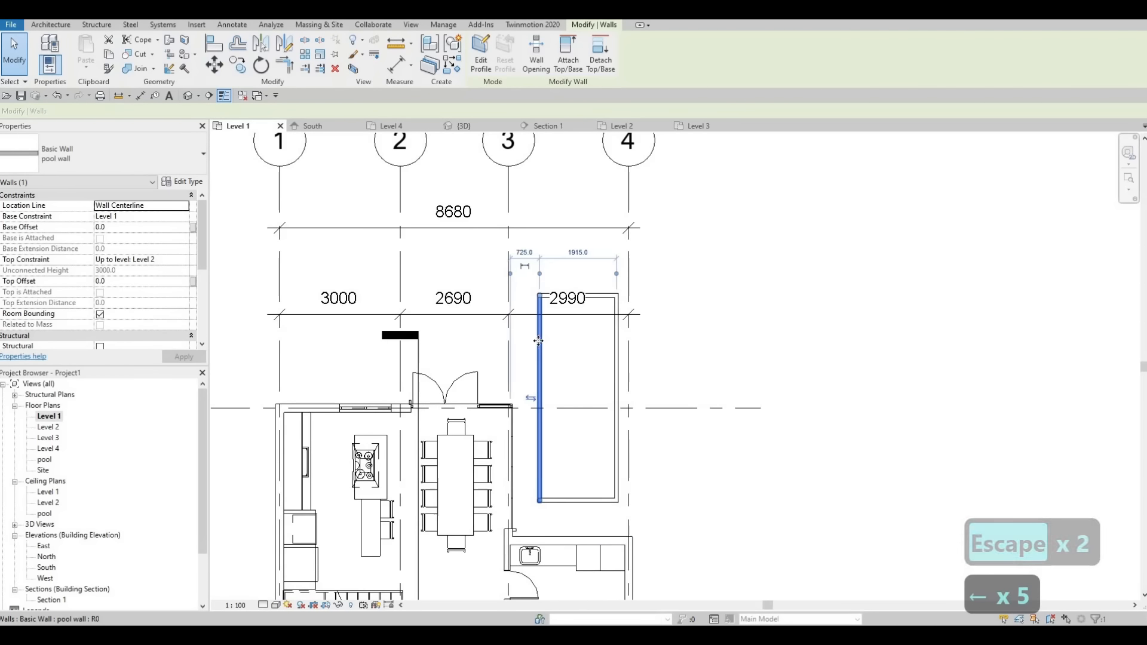
pyautogui.press('Left')
pyautogui.press('Left')
pyautogui.press('Left')
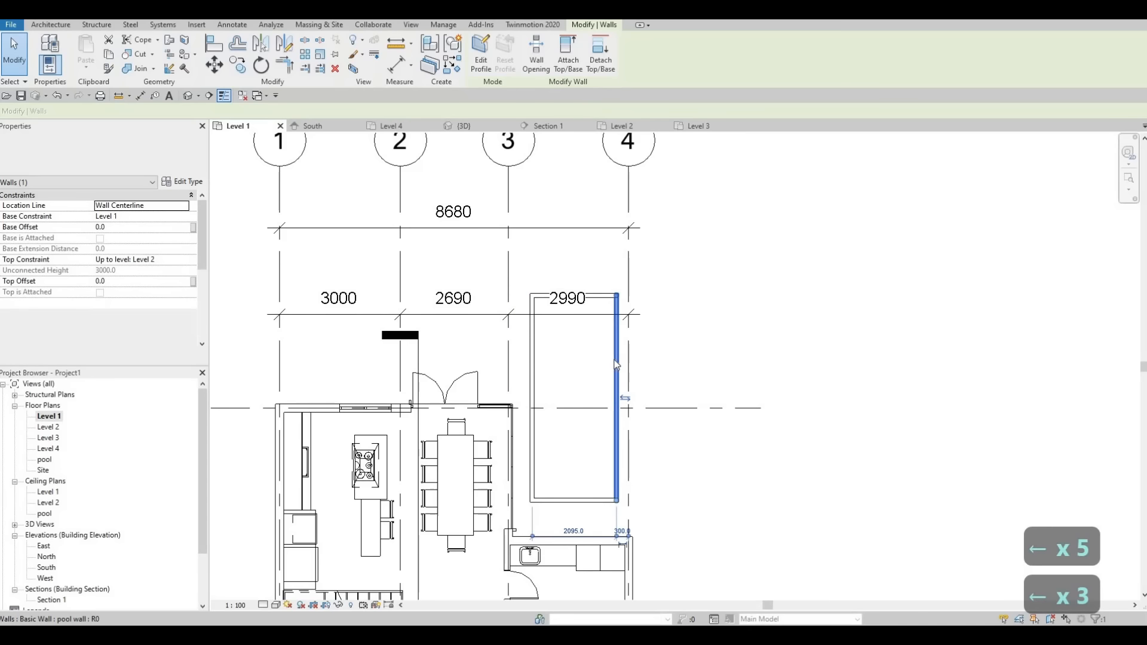
pyautogui.click(616, 364)
pyautogui.press('Right')
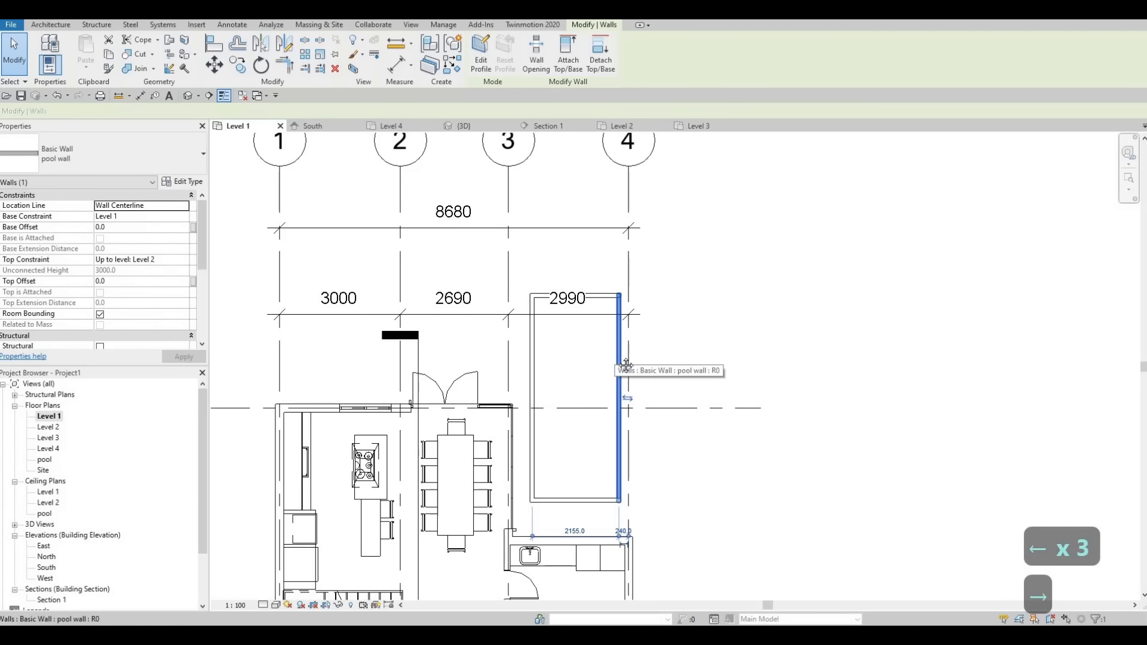
pyautogui.scroll(-4, 620, 358)
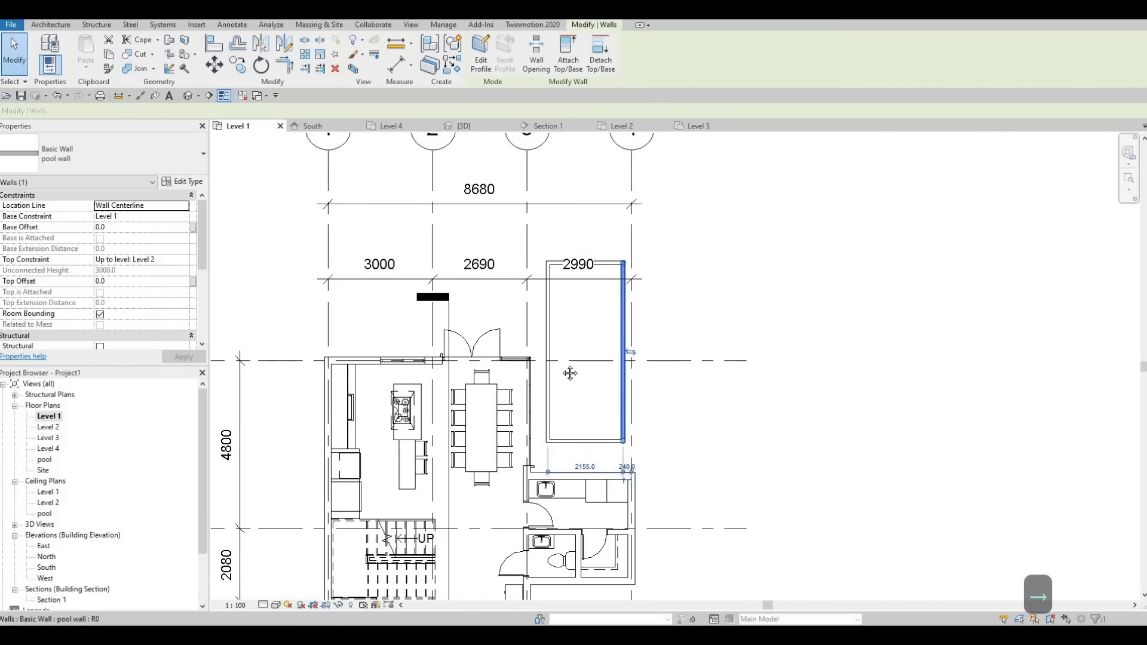
pyautogui.press('Escape')
# Nudge the pool's upper short wall one increment down to shorten the pool slightly
pyautogui.scroll(2, 617, 285)
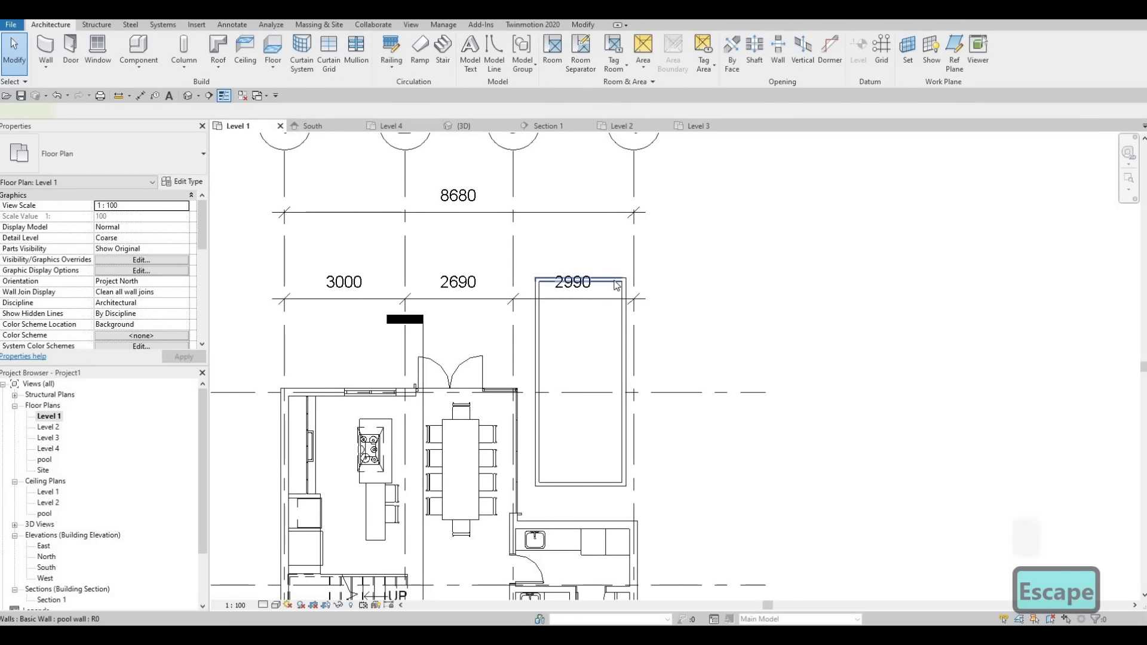
pyautogui.click(617, 285)
pyautogui.press('Down')
pyautogui.scroll(-2, 635, 319)
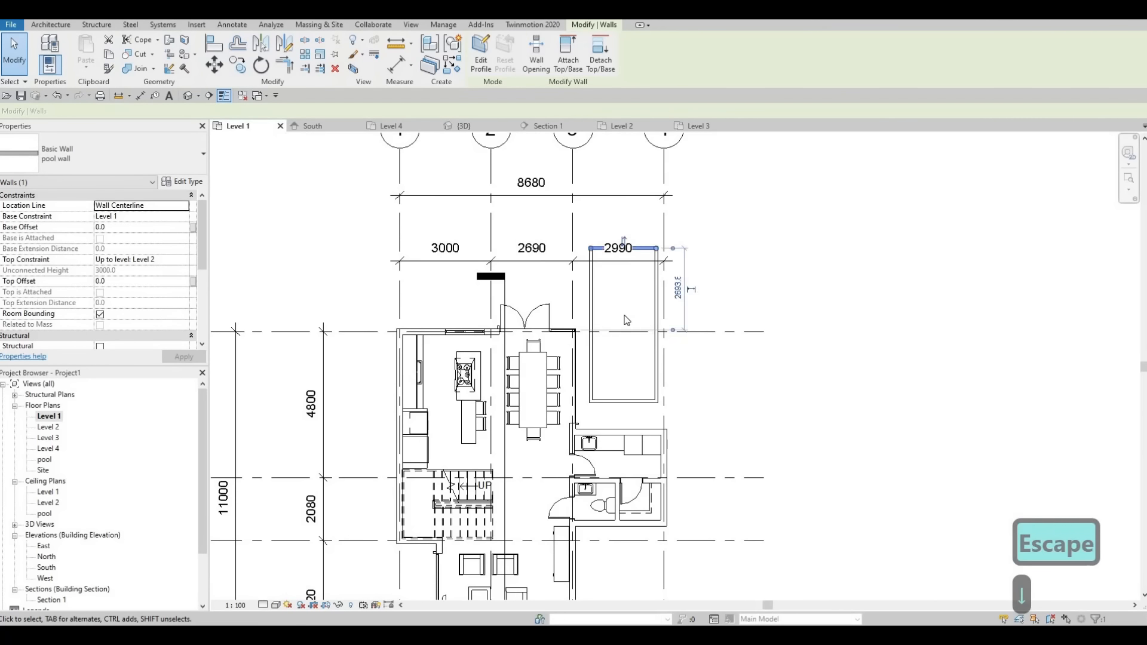
pyautogui.press('Escape')
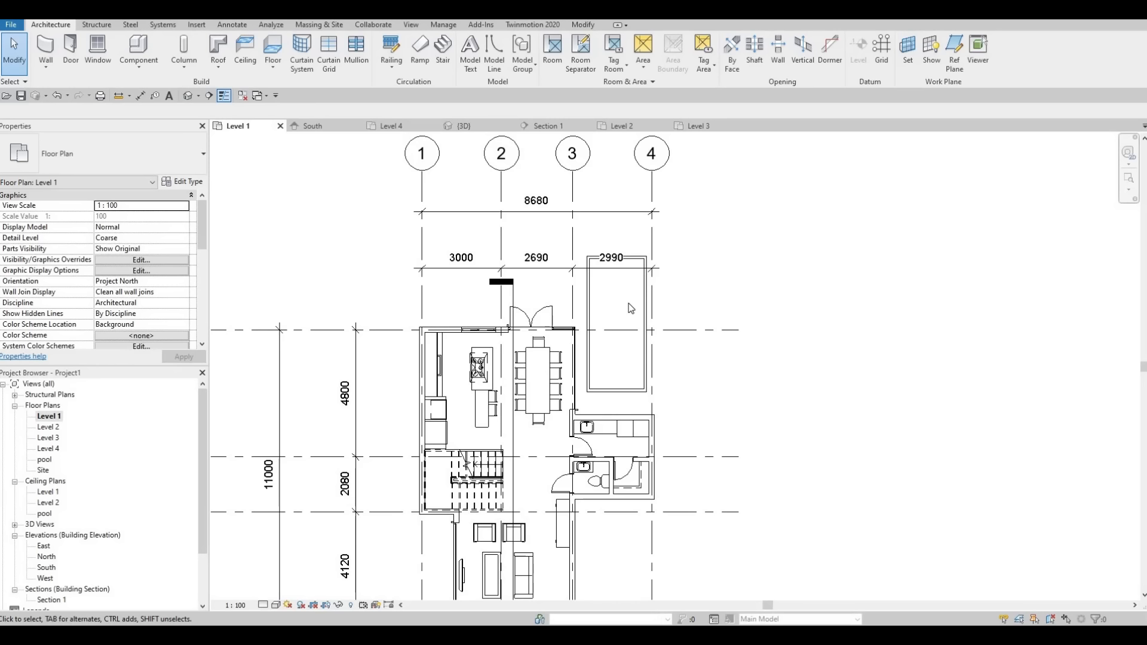
# Open the 3D view, select the whole chain of four pool walls and set their base constraint to pool
pyautogui.click(188, 96)
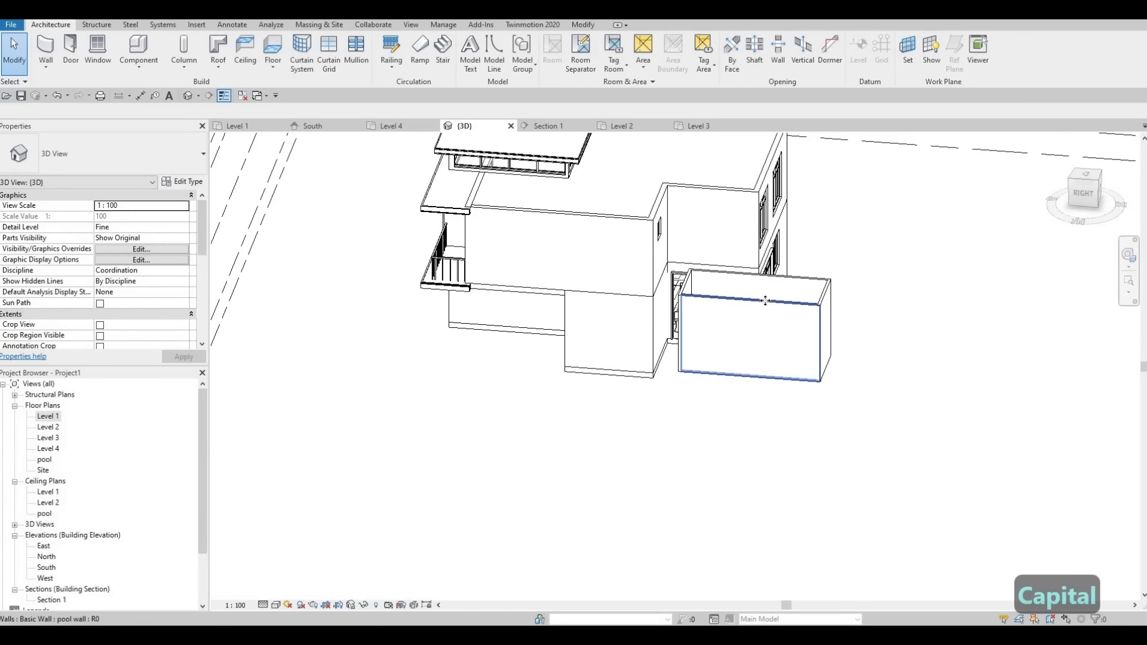
pyautogui.click(768, 306)
pyautogui.press('Escape')
pyautogui.press('Escape')
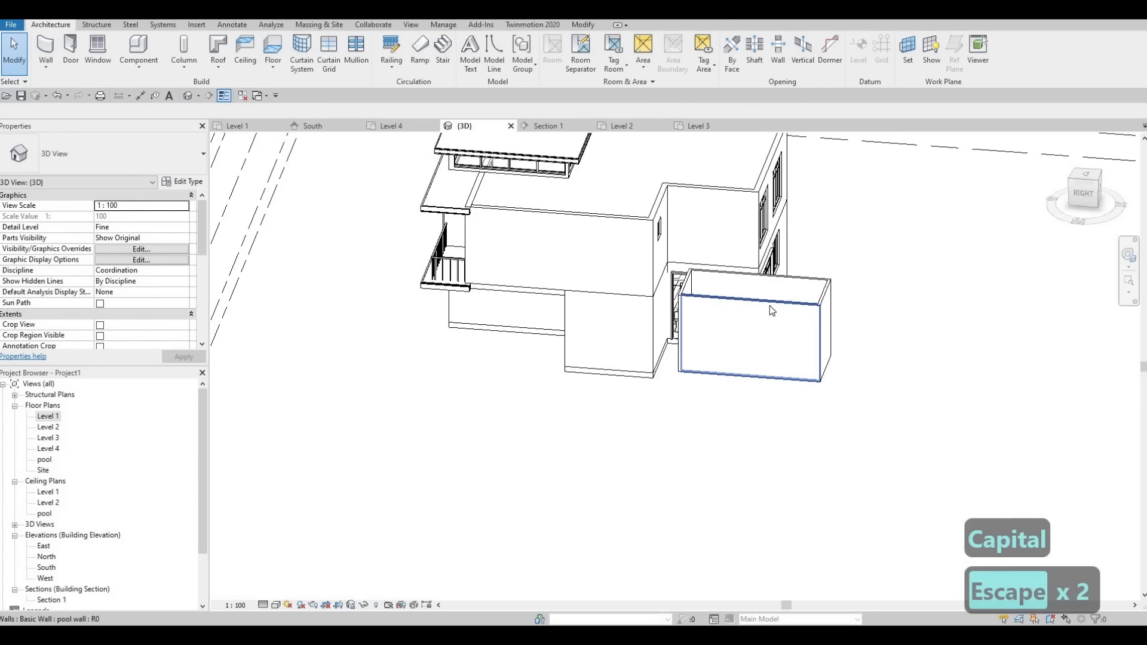
pyautogui.press('Tab')
pyautogui.click(770, 306)
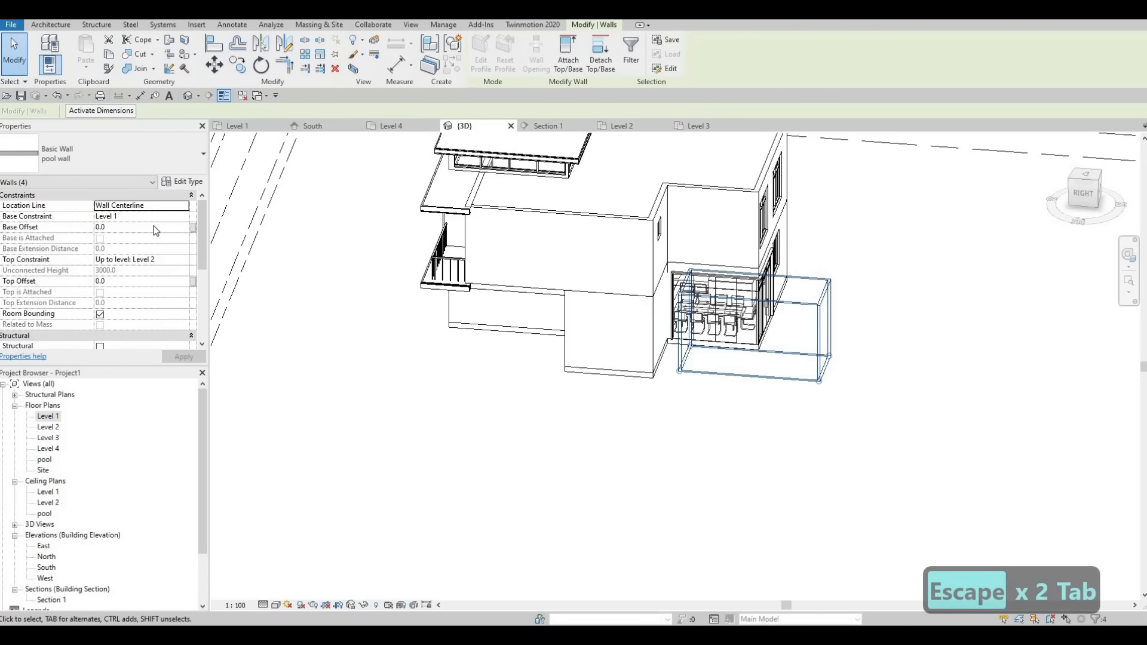
pyautogui.click(172, 217)
pyautogui.click(121, 225)
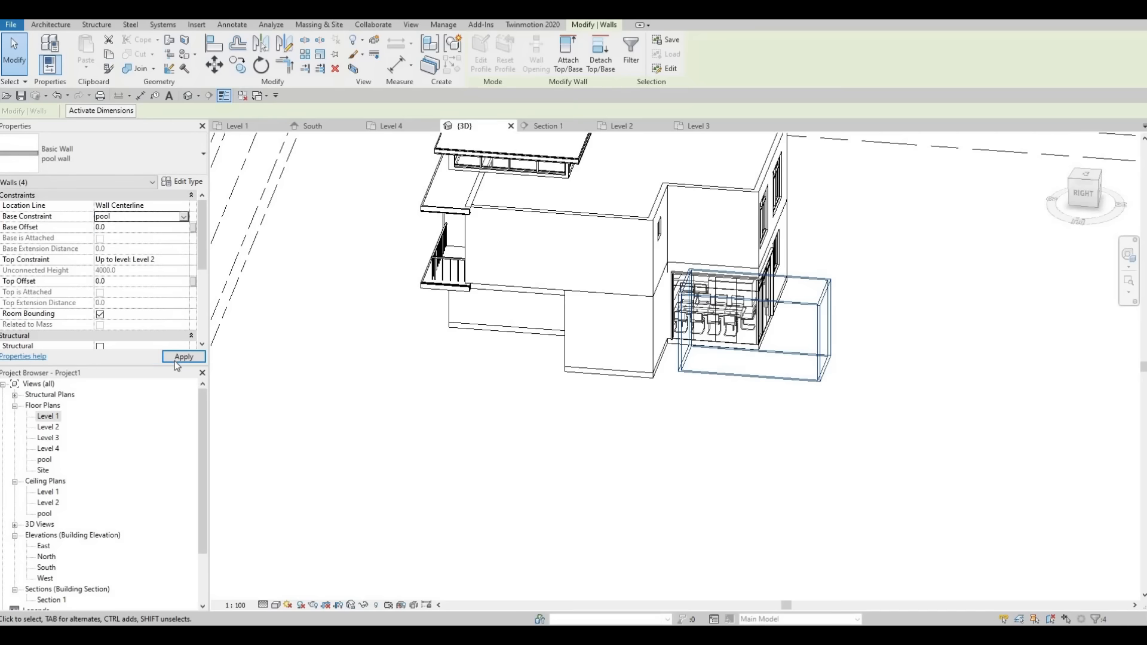
# Set the top constraint of the four pool walls to Level 1
pyautogui.click(183, 259)
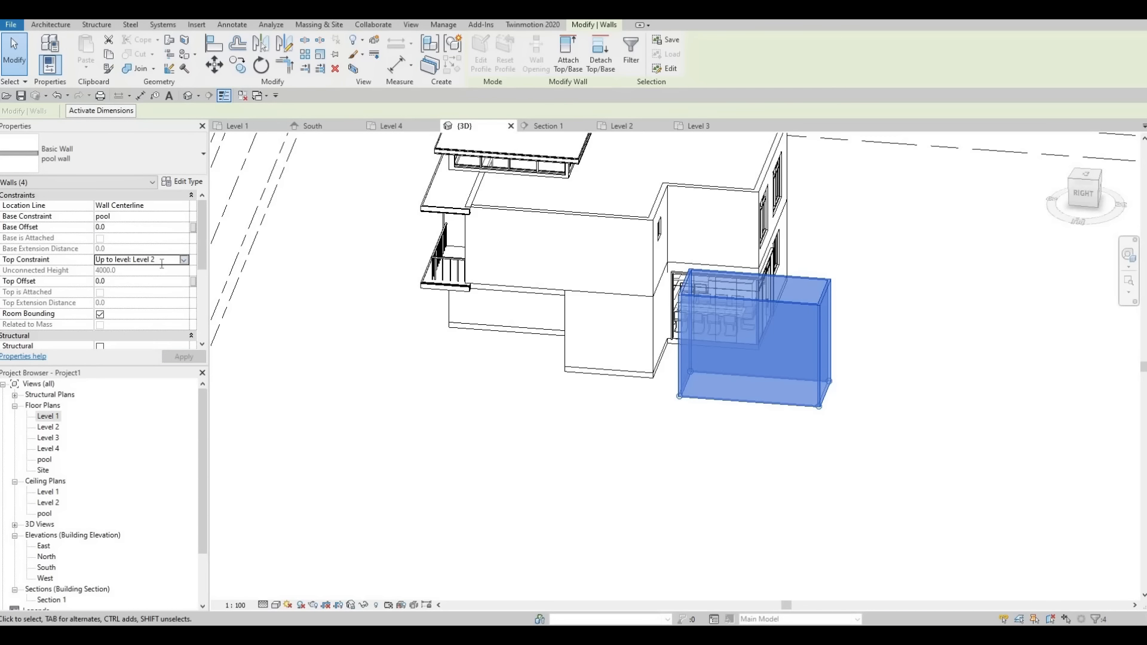
pyautogui.click(183, 260)
pyautogui.click(125, 288)
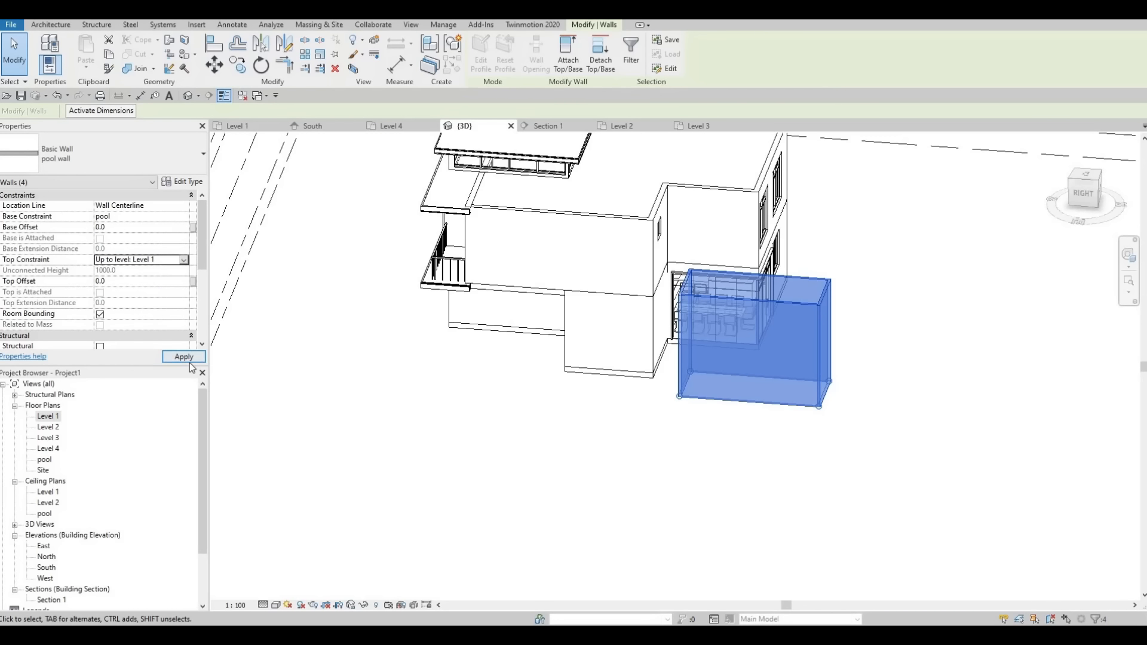
pyautogui.click(189, 359)
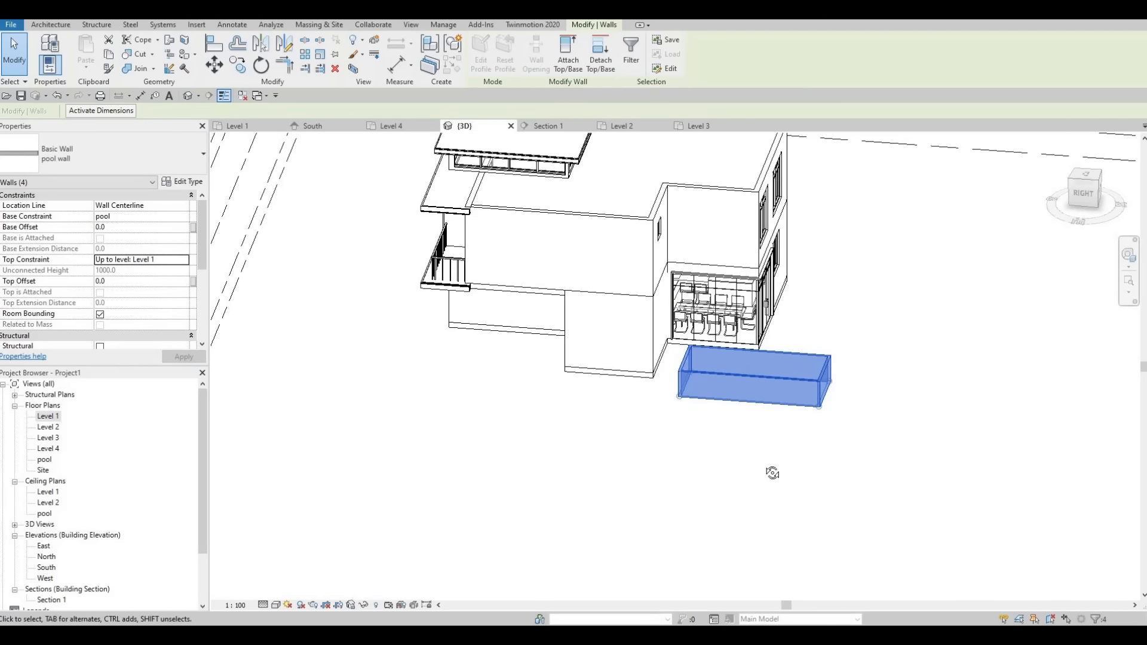
pyautogui.press('Escape')
pyautogui.keyDown('shift'); pyautogui.moveTo(653, 432); pyautogui.dragTo(537, 358, button='middle'); pyautogui.keyUp('shift')
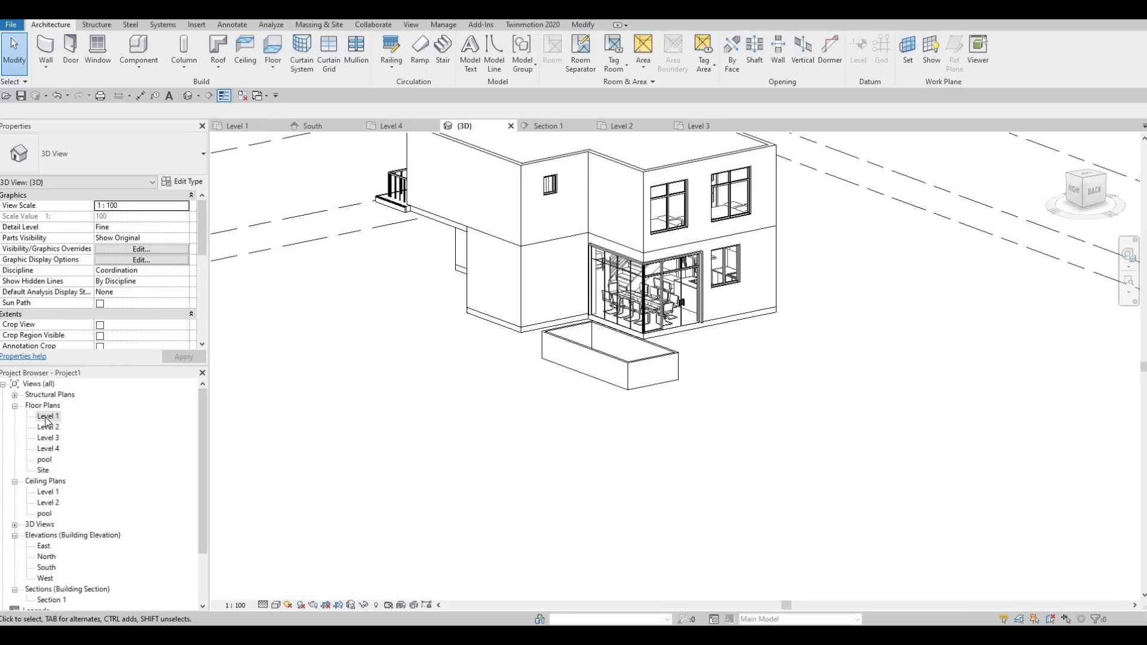
# In the pool floor plan, start a new floor and duplicate the FLOOR 2 type as "pool floor"
pyautogui.doubleClick(44, 459)
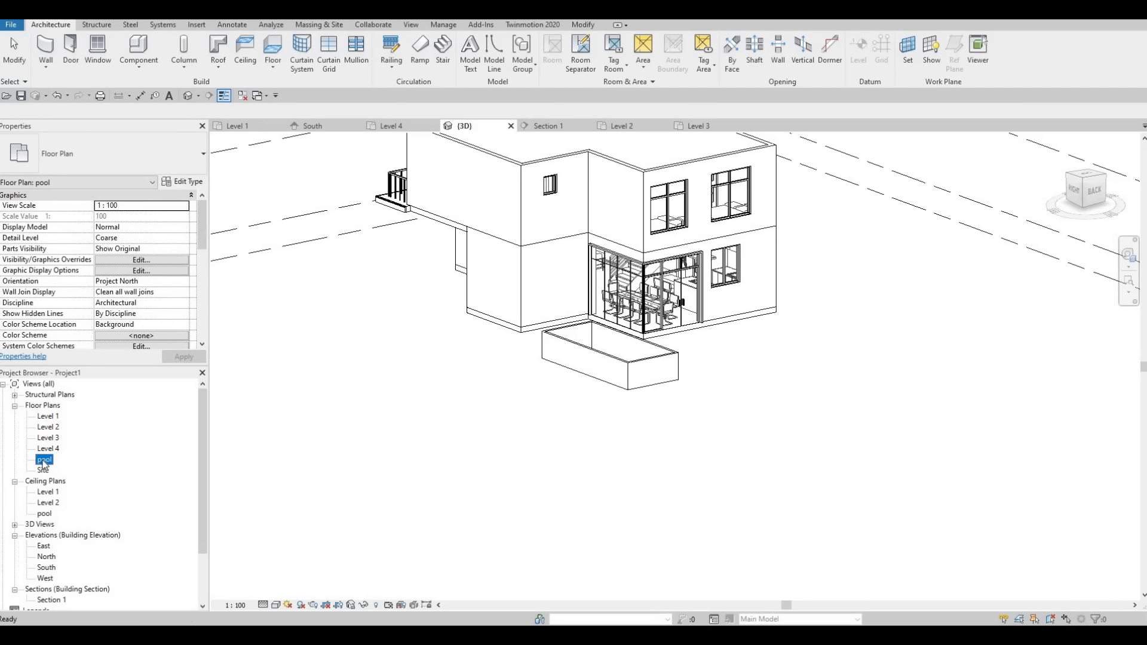
pyautogui.scroll(3, 579, 333)
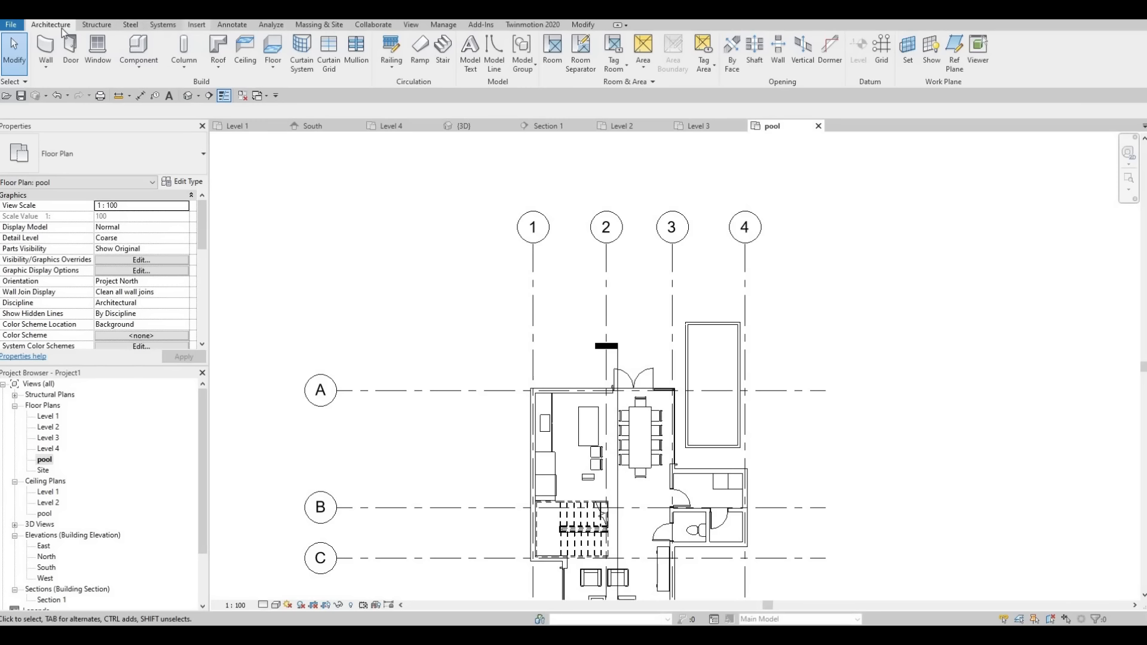
pyautogui.click(272, 47)
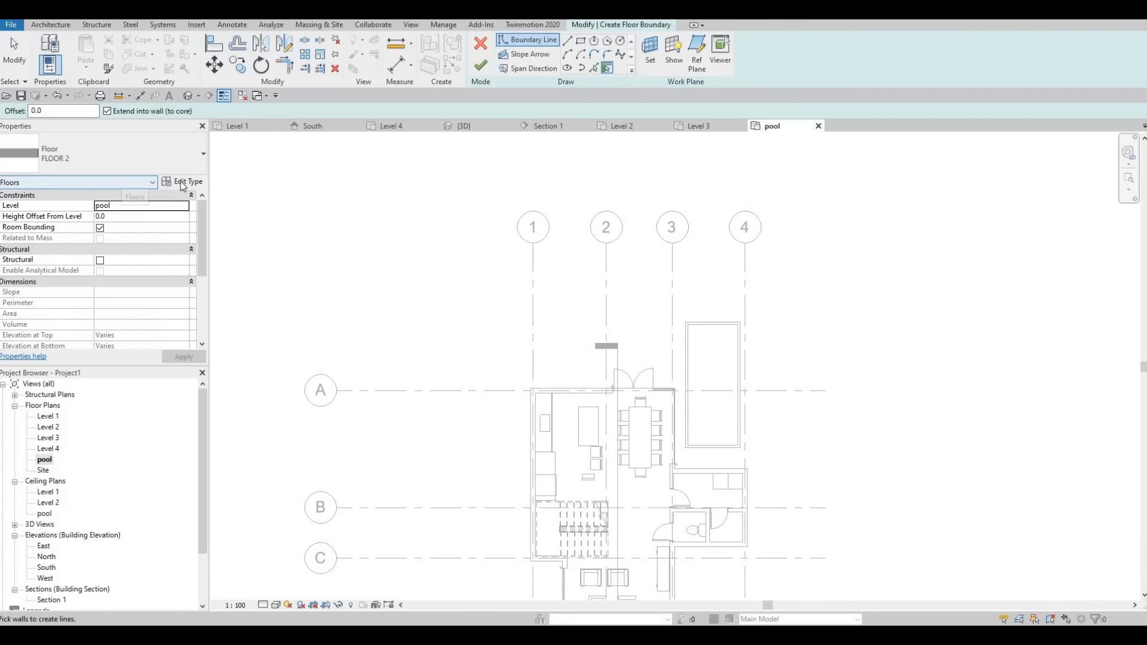
pyautogui.click(183, 181)
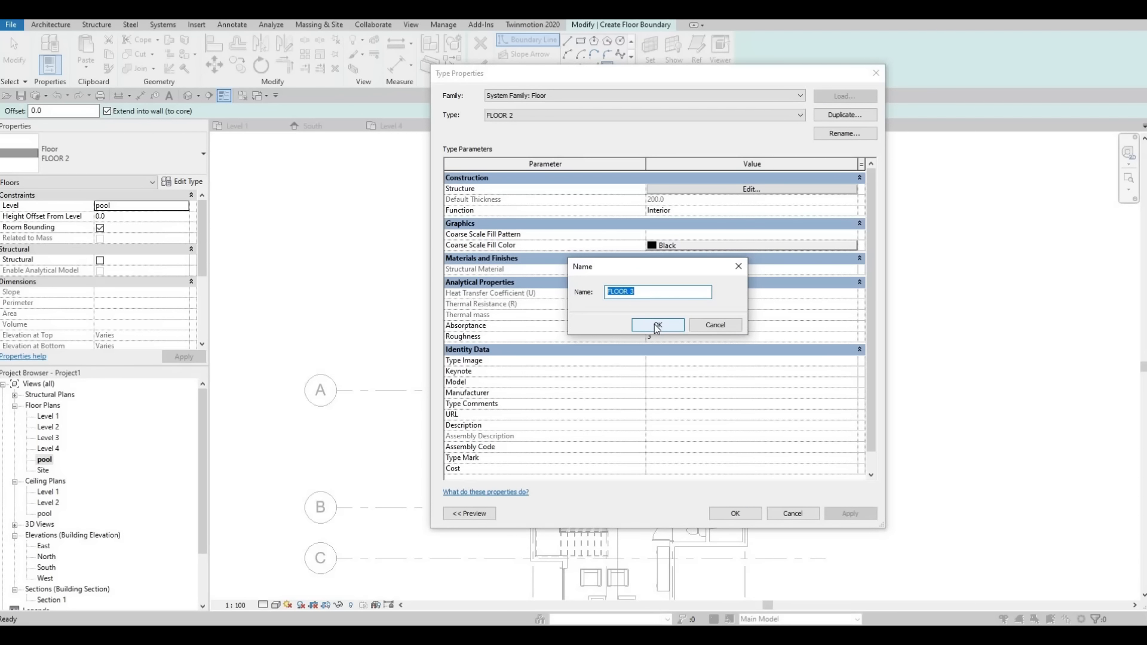
pyautogui.write('pool')
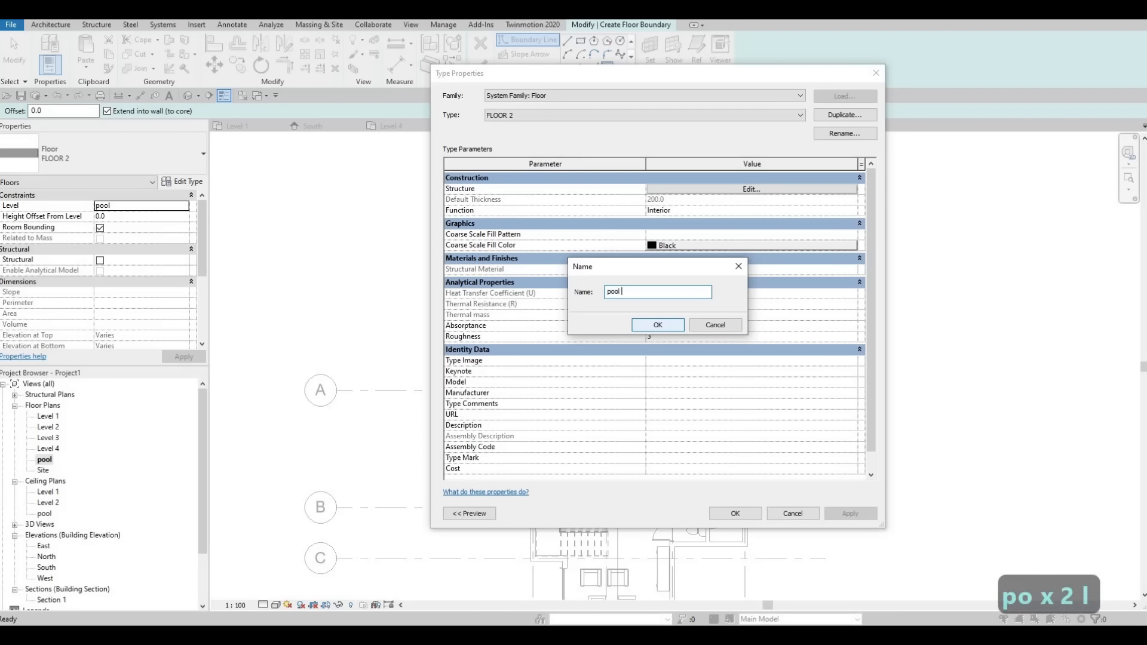
pyautogui.write(' floor')
pyautogui.click(657, 323)
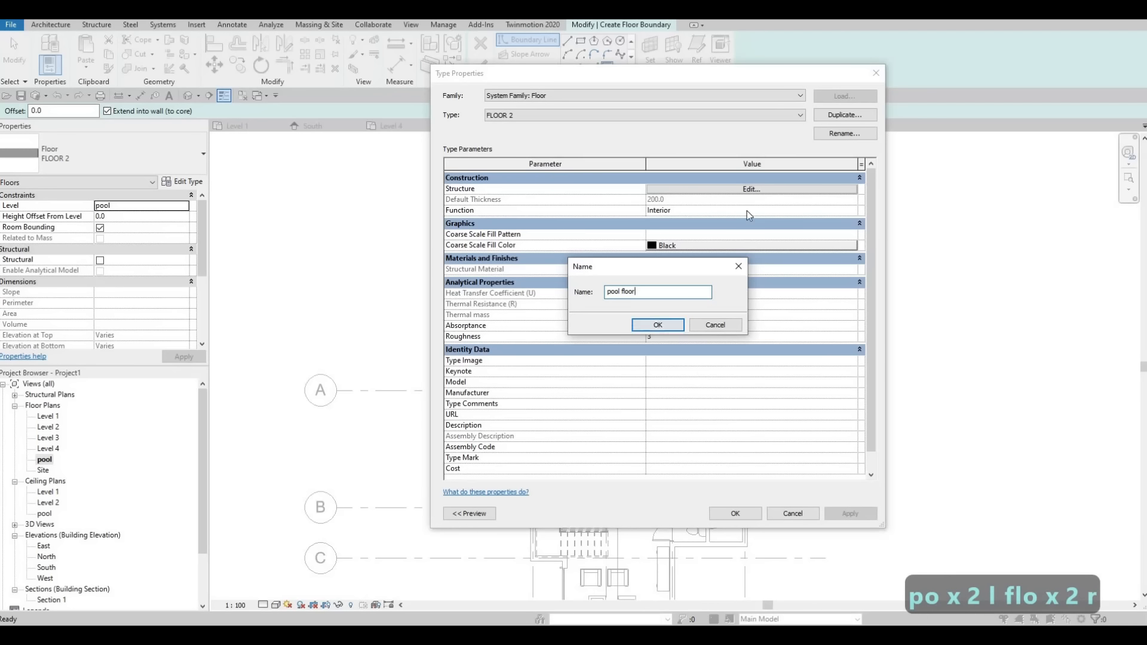
# Open the material choice for the pool floor's structure layer and browse the Tile category of AEC Materials
pyautogui.click(663, 190)
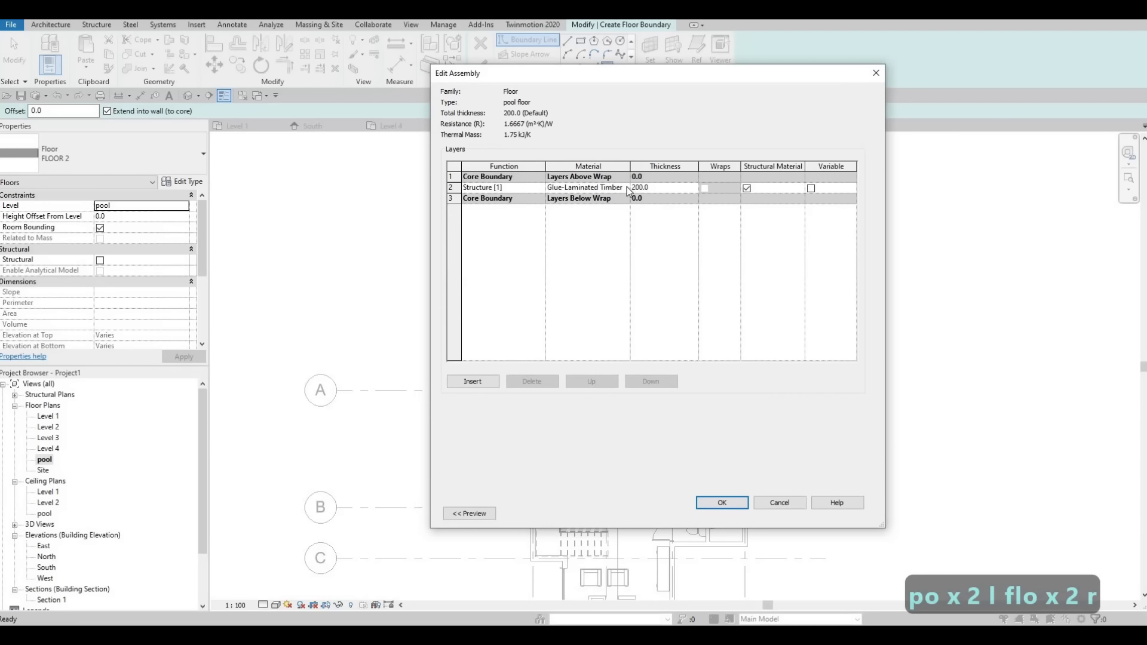
pyautogui.click(588, 187)
pyautogui.click(630, 189)
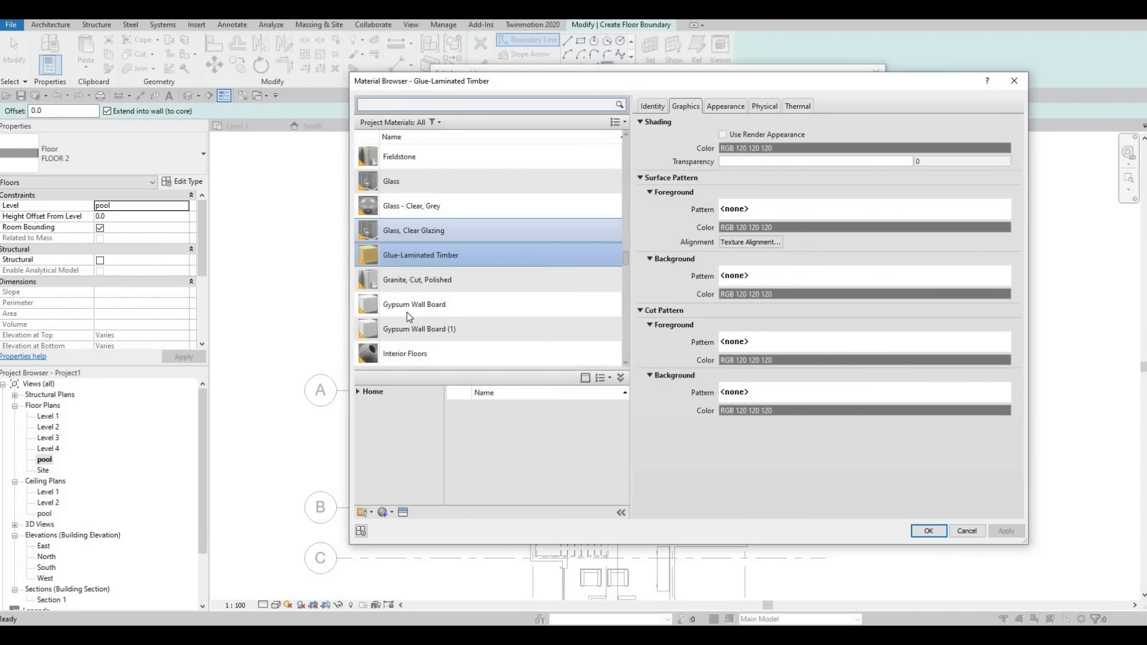
pyautogui.click(357, 392)
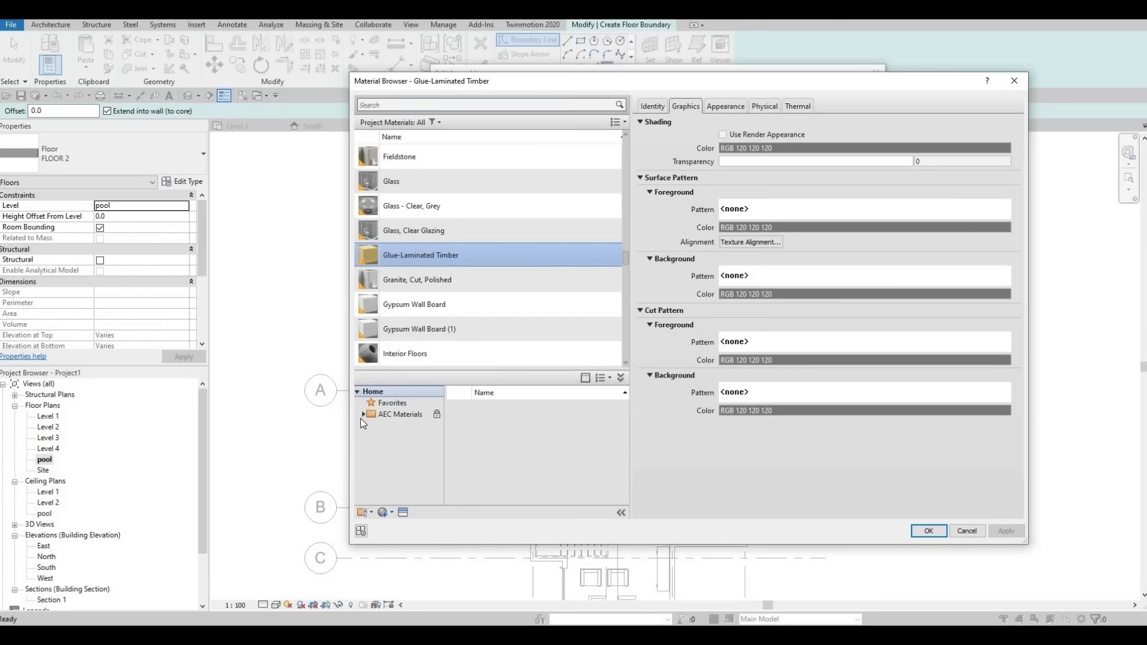
pyautogui.scroll(-3, 404, 480)
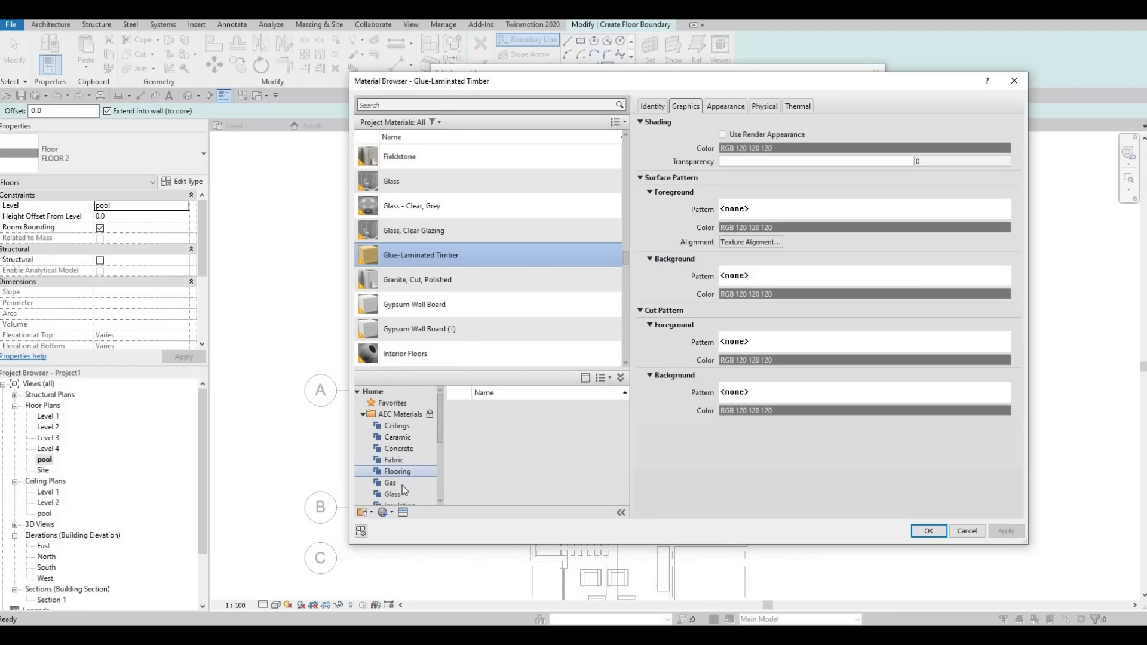
pyautogui.scroll(-2, 394, 502)
pyautogui.click(395, 483)
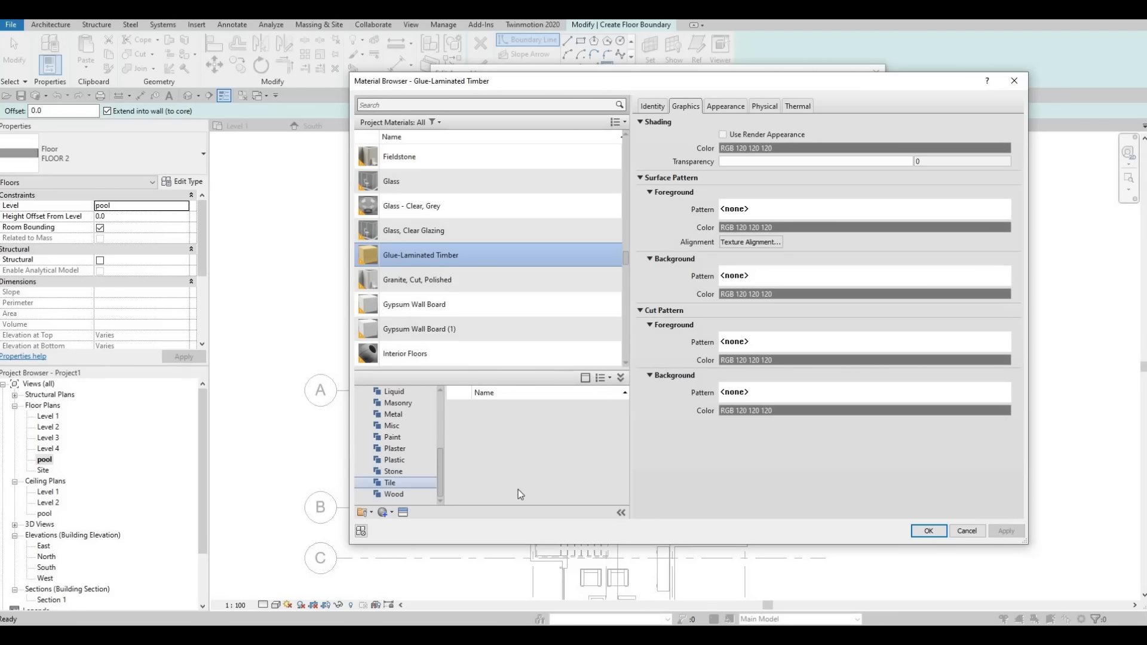
pyautogui.scroll(-3, 563, 488)
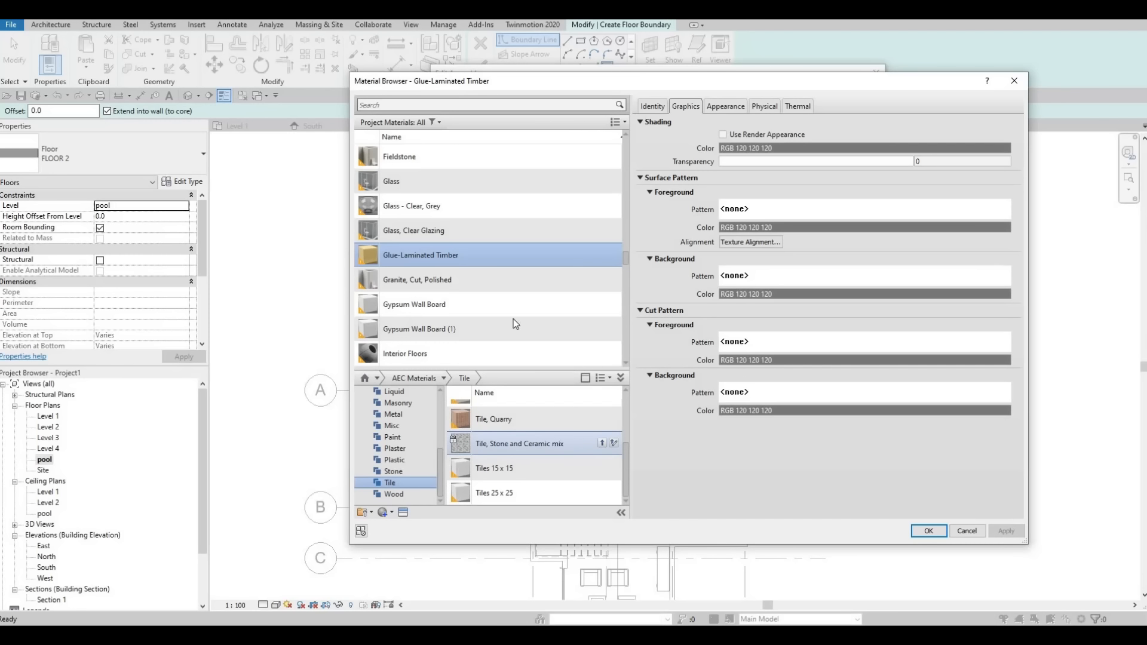
# Search the materials for "tile stone" and assign Tile, Stone and Ceramic mix to the pool floor's structure layer
pyautogui.click(430, 106)
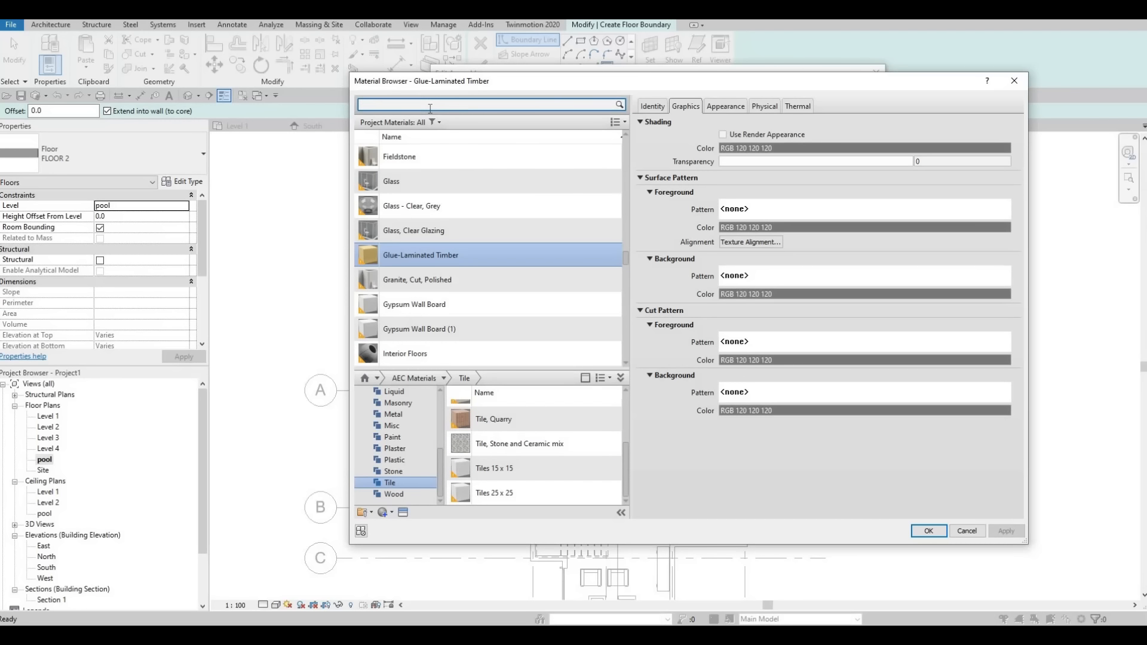
pyautogui.write('tile s')
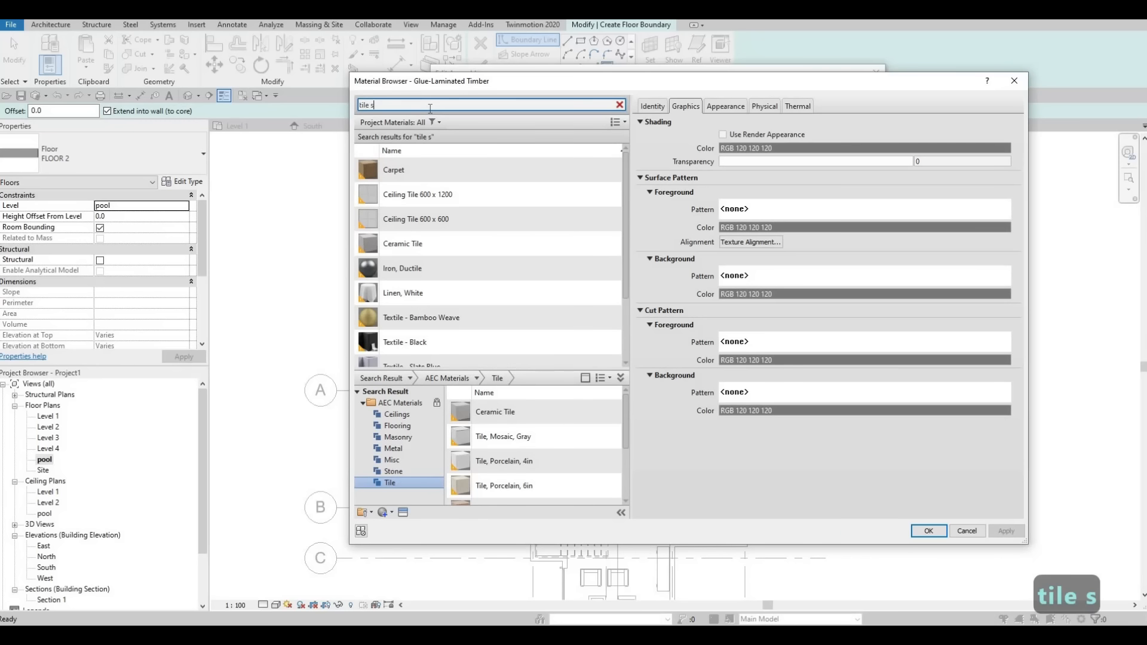
pyautogui.write('tone')
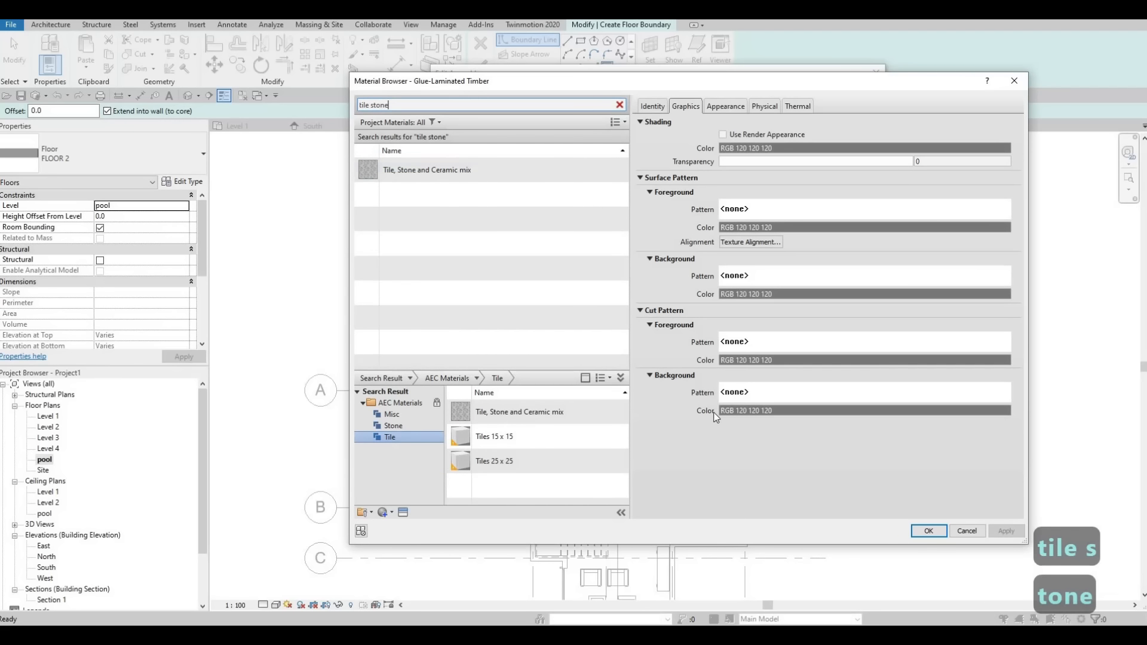
pyautogui.click(416, 171)
pyautogui.click(932, 536)
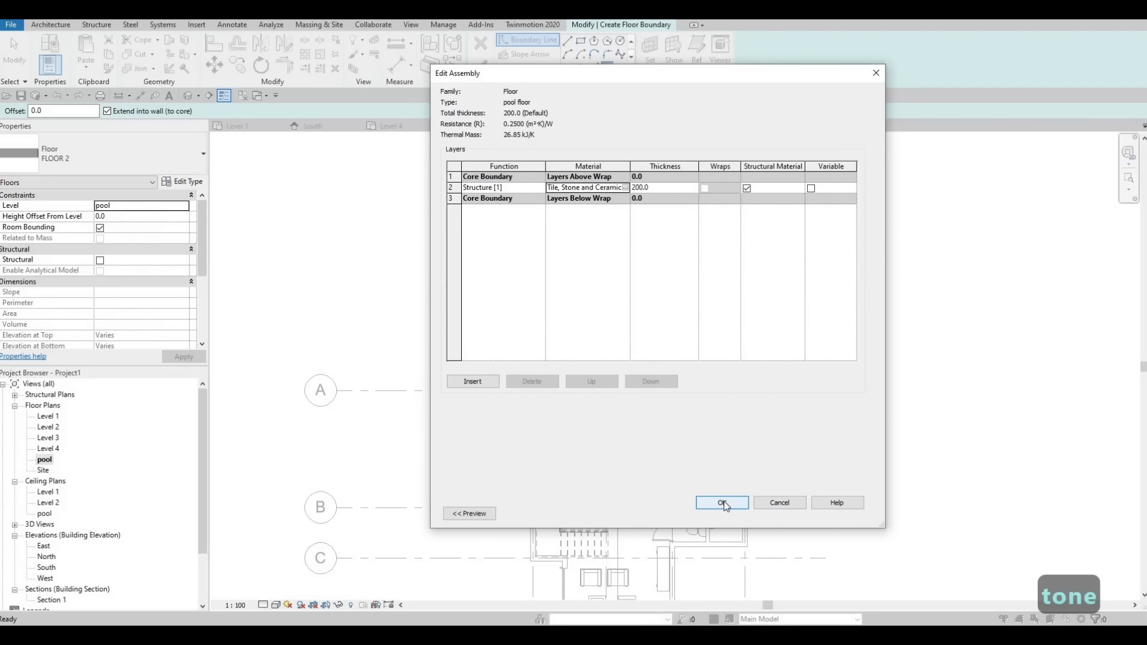
pyautogui.click(723, 502)
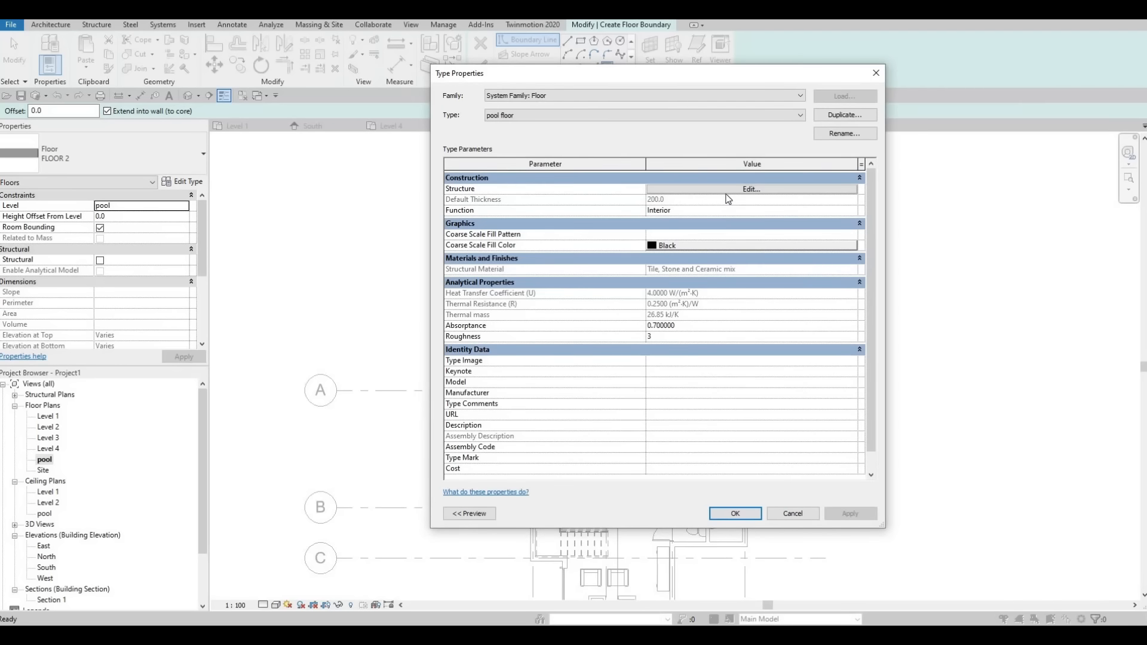
pyautogui.press('Return')
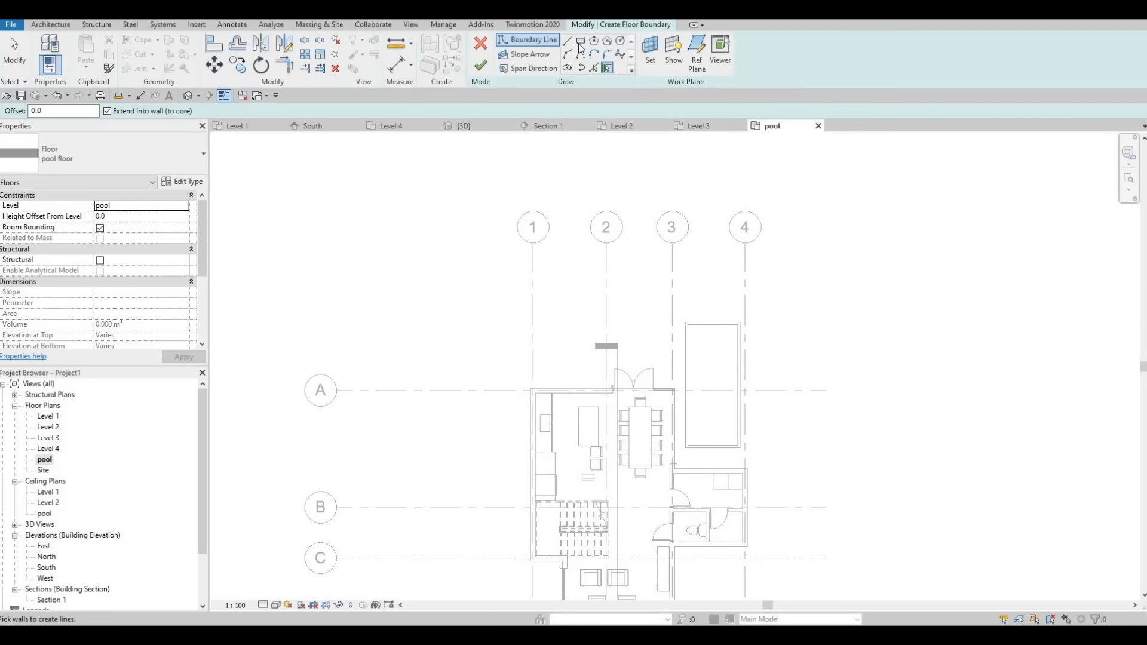
# Sketch a rectangular floor boundary along the outer corners of the pool walls, finish the floor and check it in 3D
pyautogui.scroll(3, 713, 361)
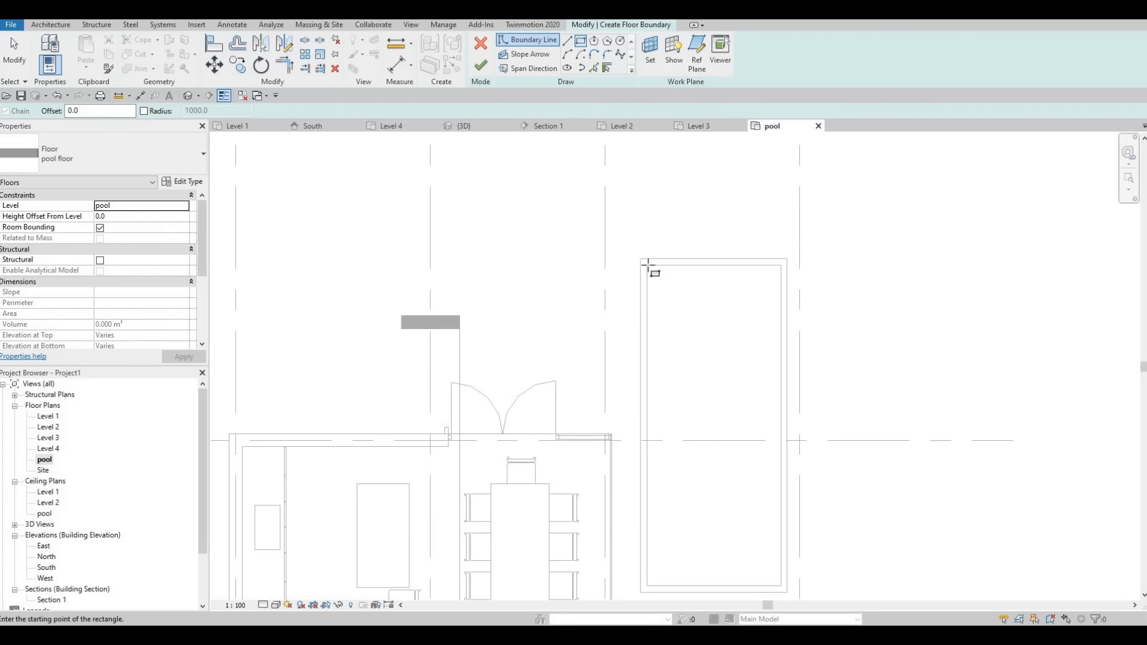
pyautogui.click(640, 258)
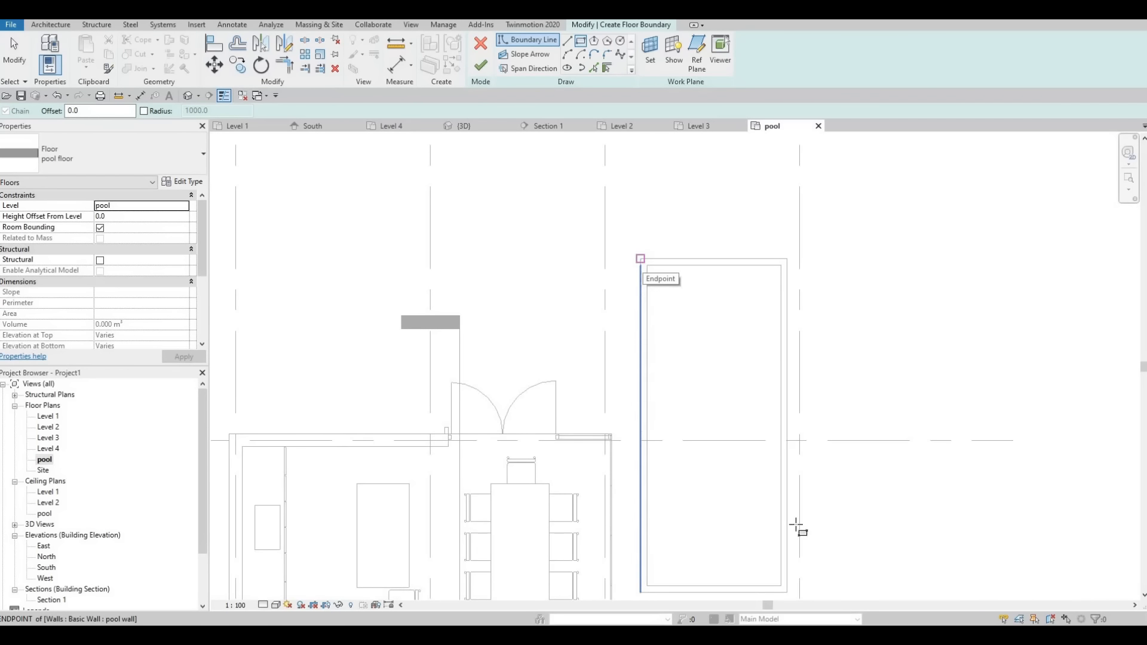
pyautogui.click(787, 592)
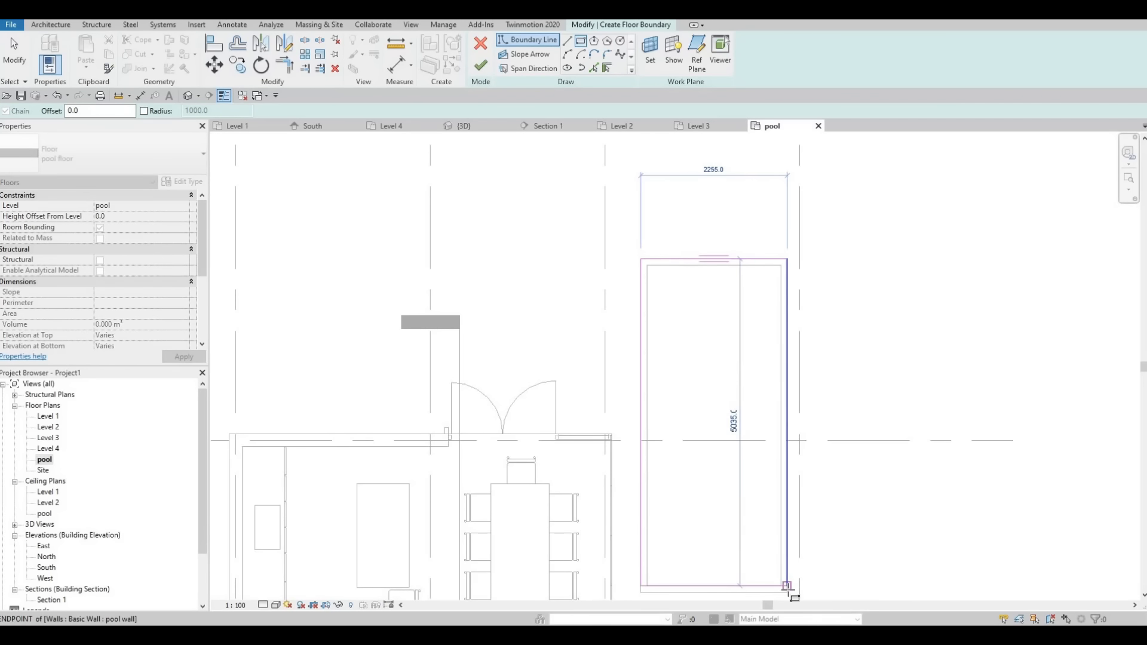
pyautogui.click(481, 64)
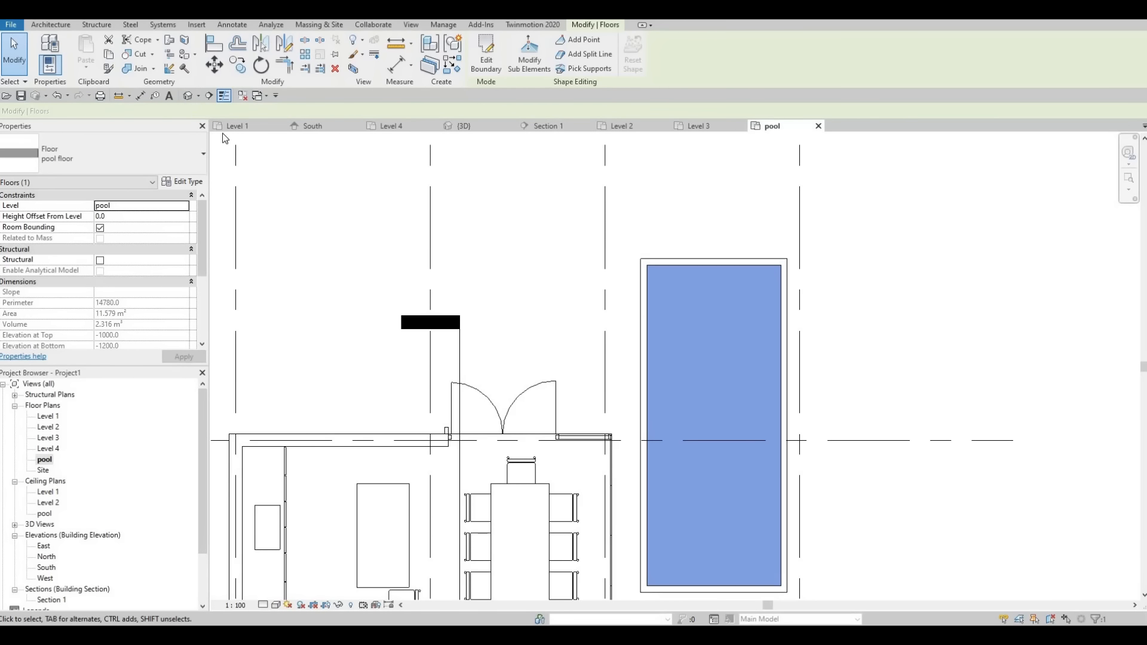
pyautogui.moveTo(481, 384)
pyautogui.keyDown('shift'); pyautogui.mouseDown(button='middle')
pyautogui.moveTo(469, 397)
pyautogui.moveTo(574, 383)
pyautogui.moveTo(490, 381)
pyautogui.mouseUp(button='middle'); pyautogui.keyUp('shift')
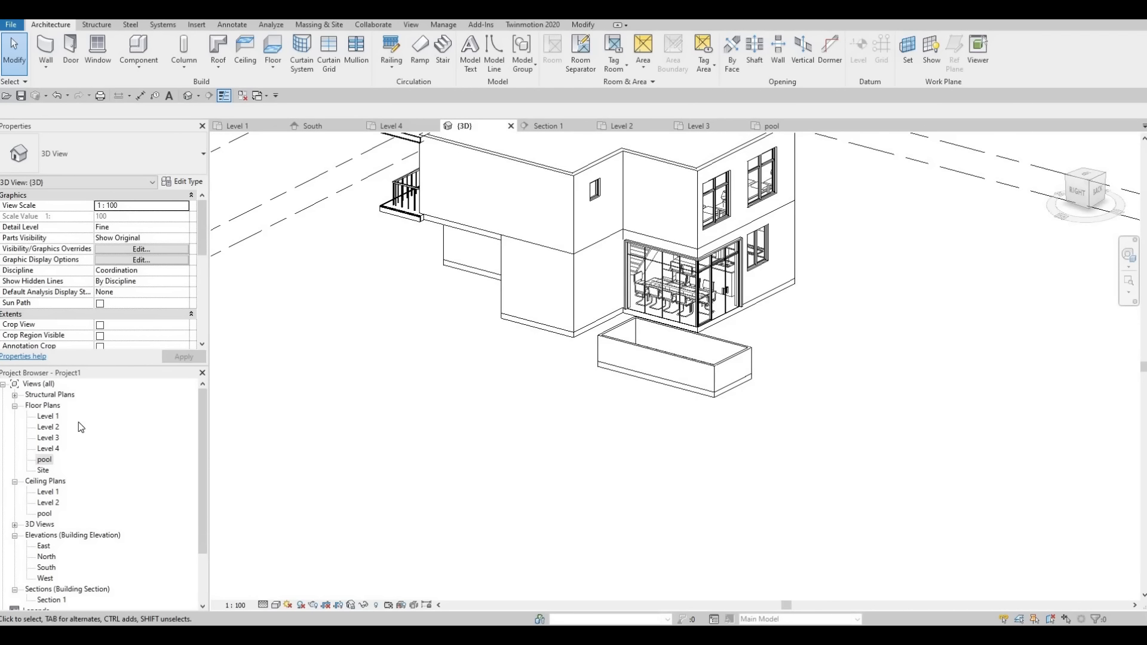
# In the pool floor plan, create an in-place model in the Generic Models category, keeping the suggested name
pyautogui.doubleClick(44, 460)
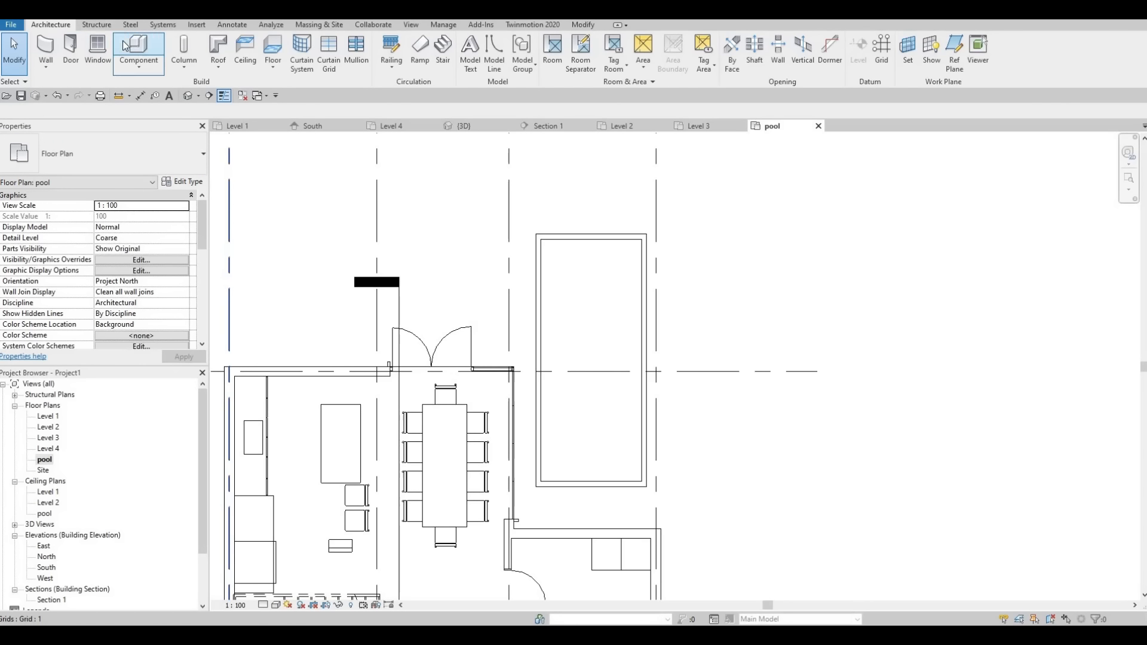
pyautogui.click(139, 67)
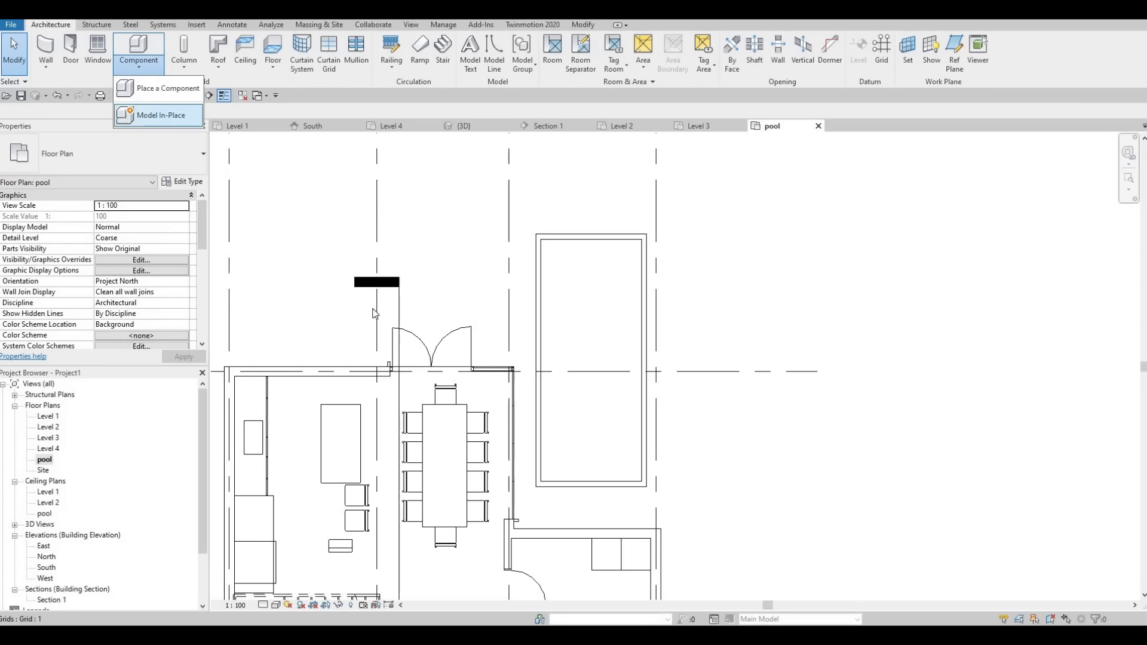
pyautogui.click(160, 113)
pyautogui.scroll(-3, 523, 309)
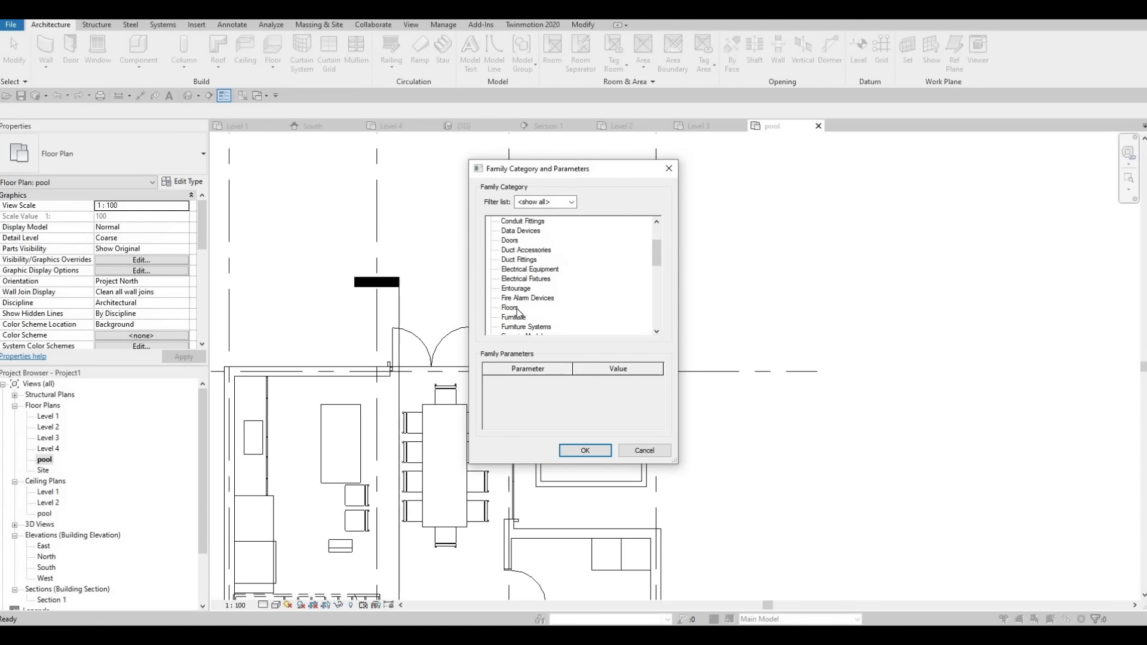
pyautogui.click(524, 317)
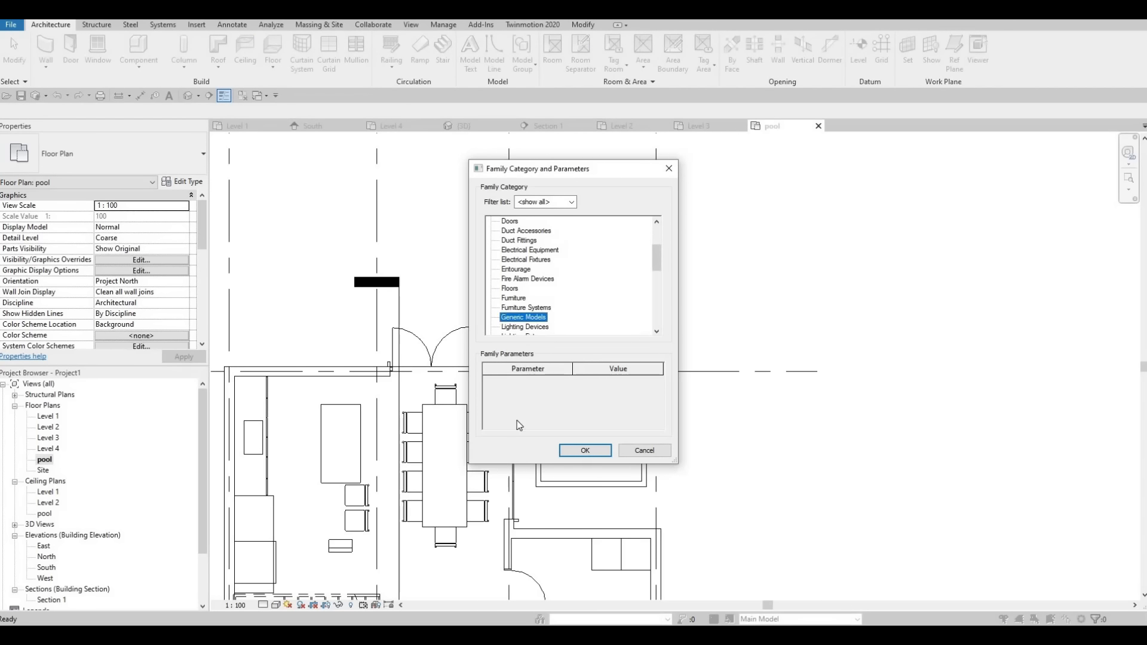
pyautogui.click(585, 450)
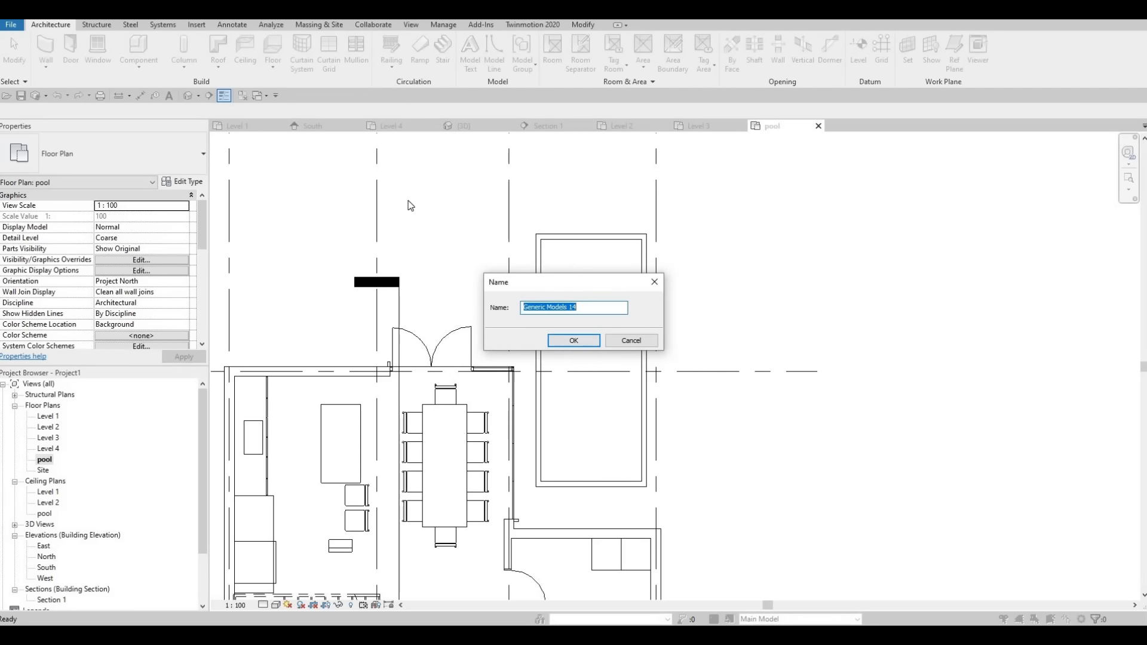
pyautogui.press('Return')
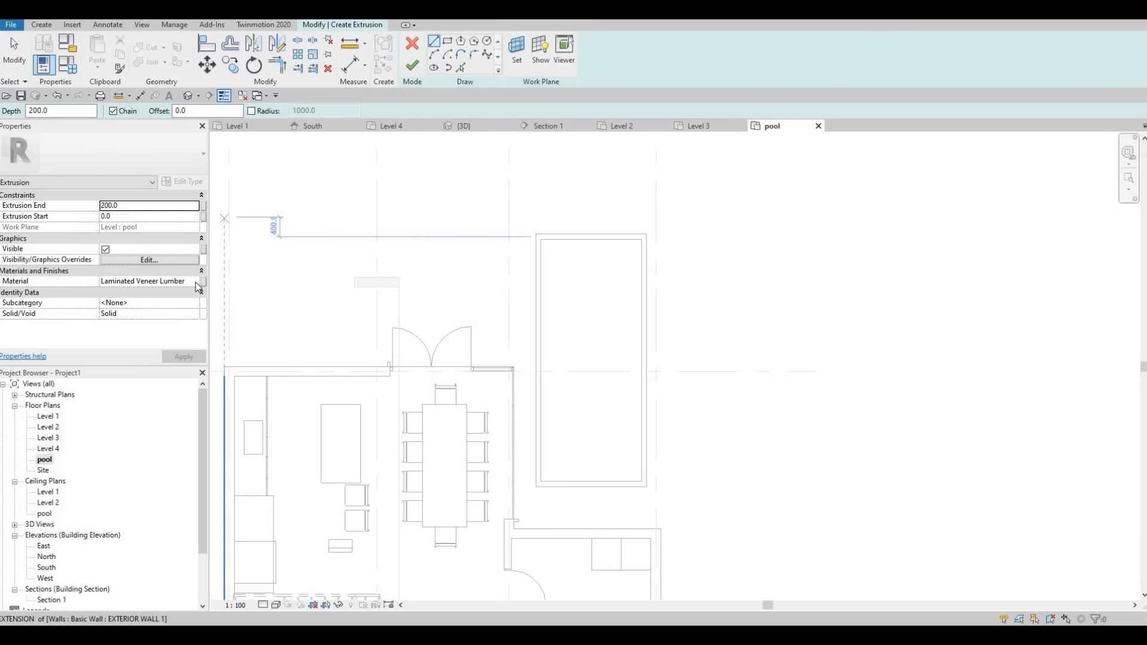
# Set the new extrusion's material to Water from the AEC Materials library
pyautogui.click(197, 283)
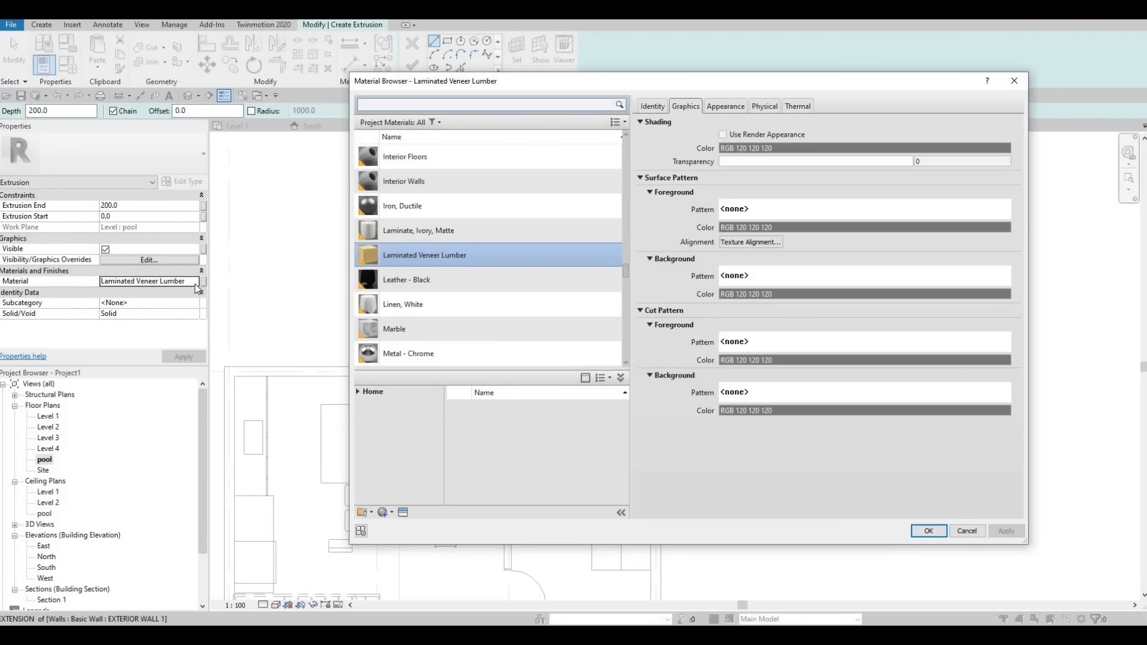
pyautogui.write('water')
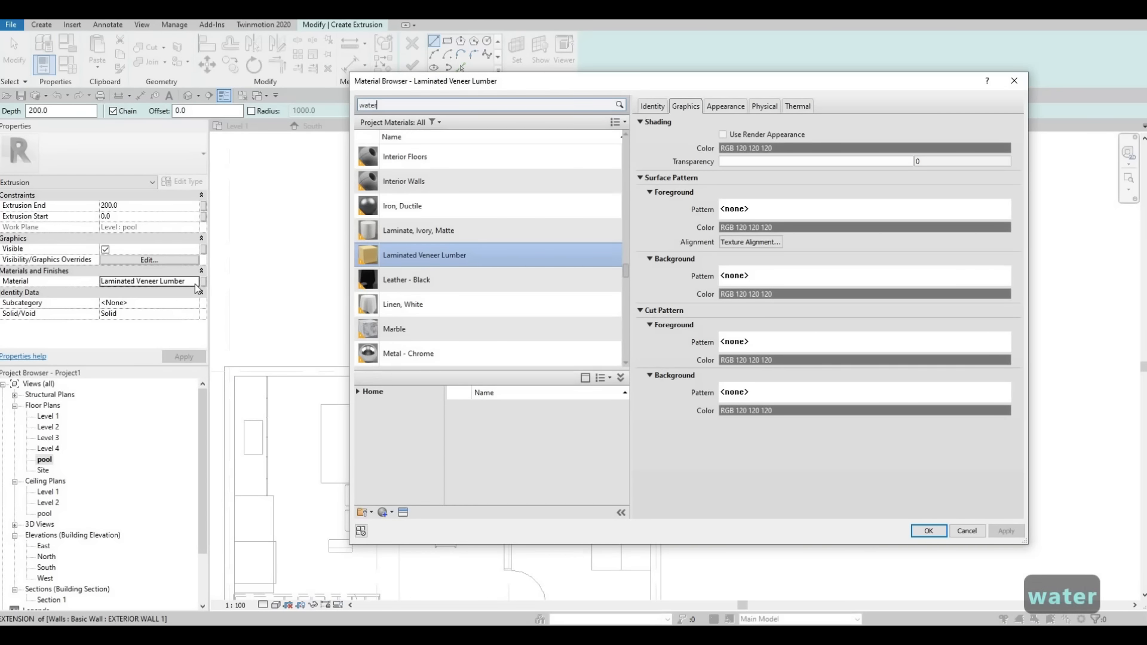
pyautogui.click(611, 417)
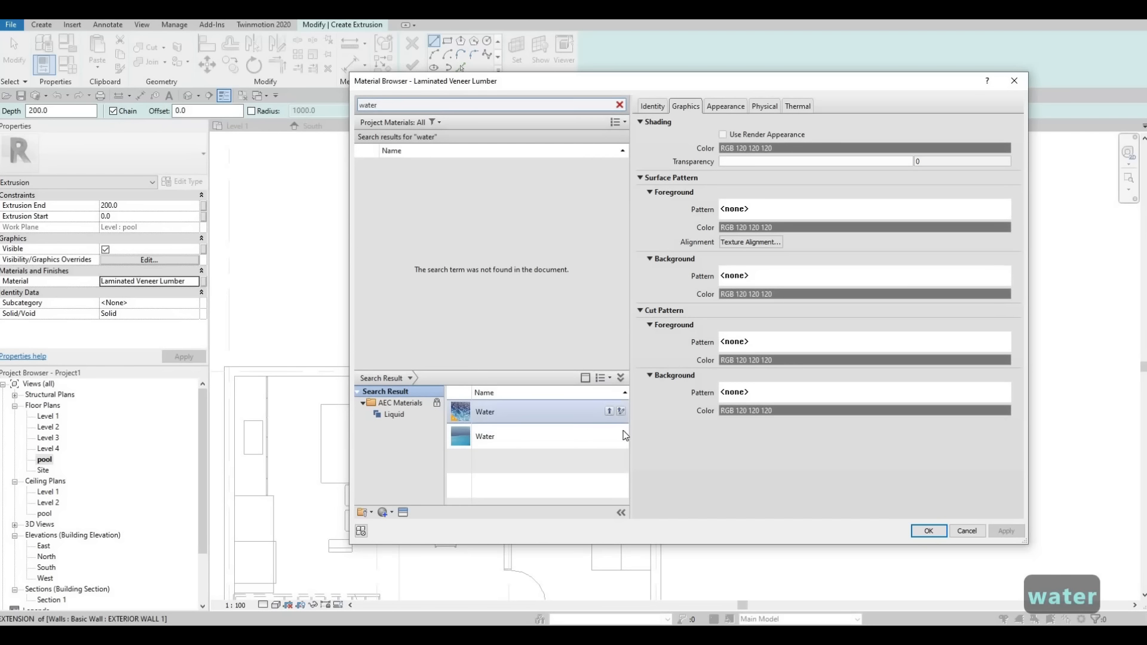
pyautogui.click(929, 531)
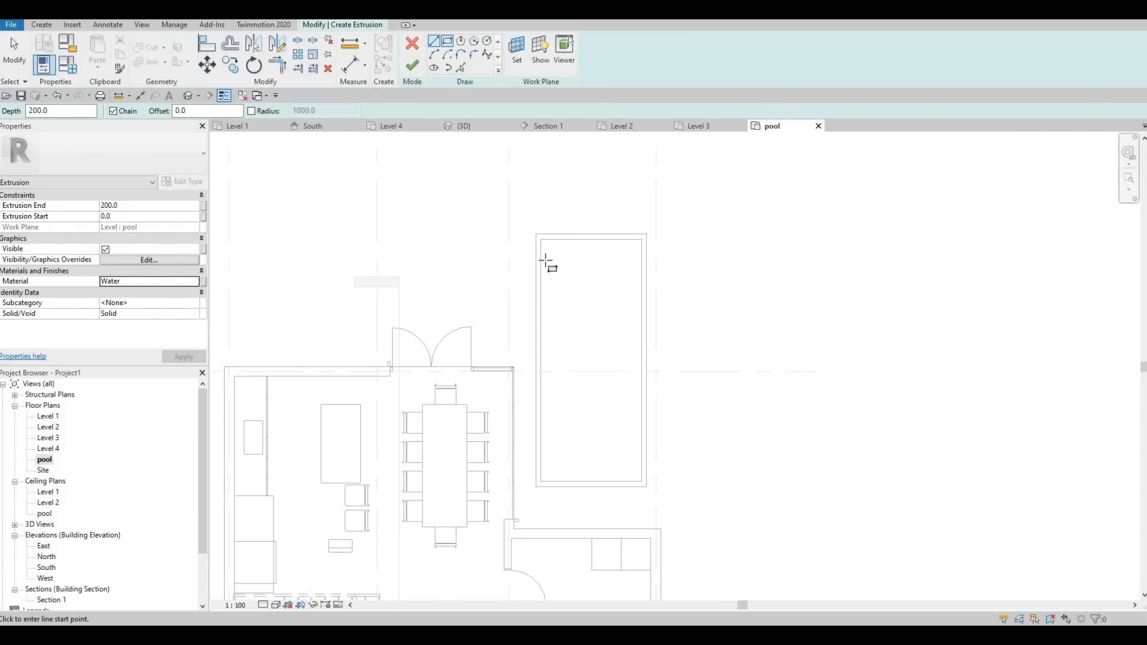
# Sketch the water extrusion's rectangular profile along the inner faces of the pool walls
pyautogui.click(540, 240)
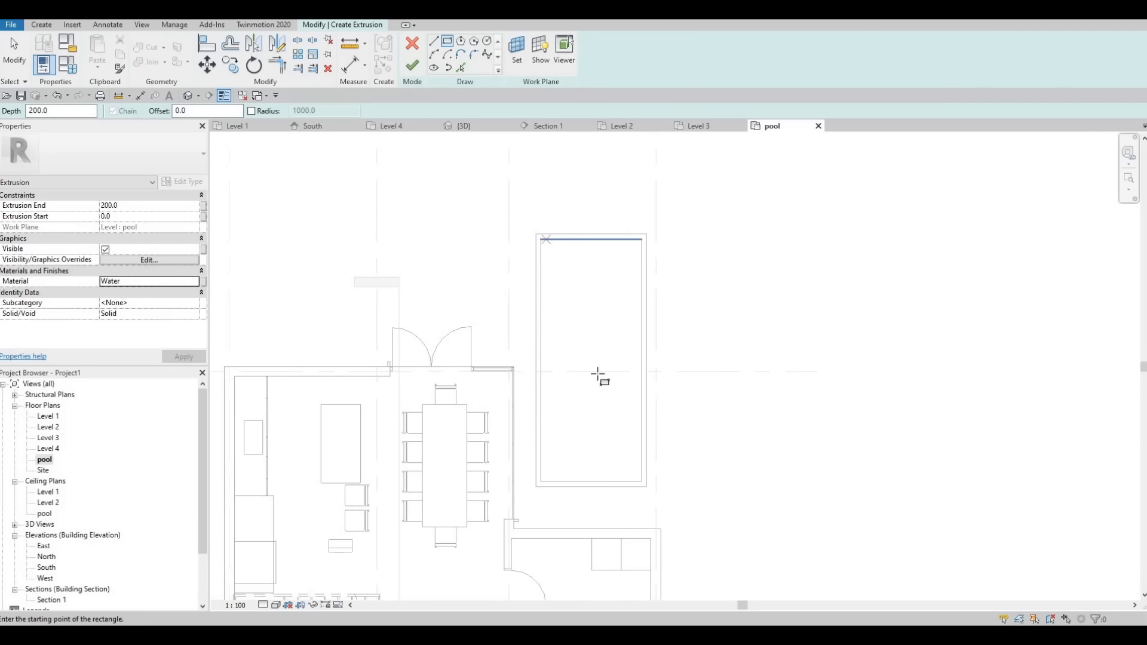
pyautogui.click(642, 481)
pyautogui.press('Escape')
pyautogui.press('Escape')
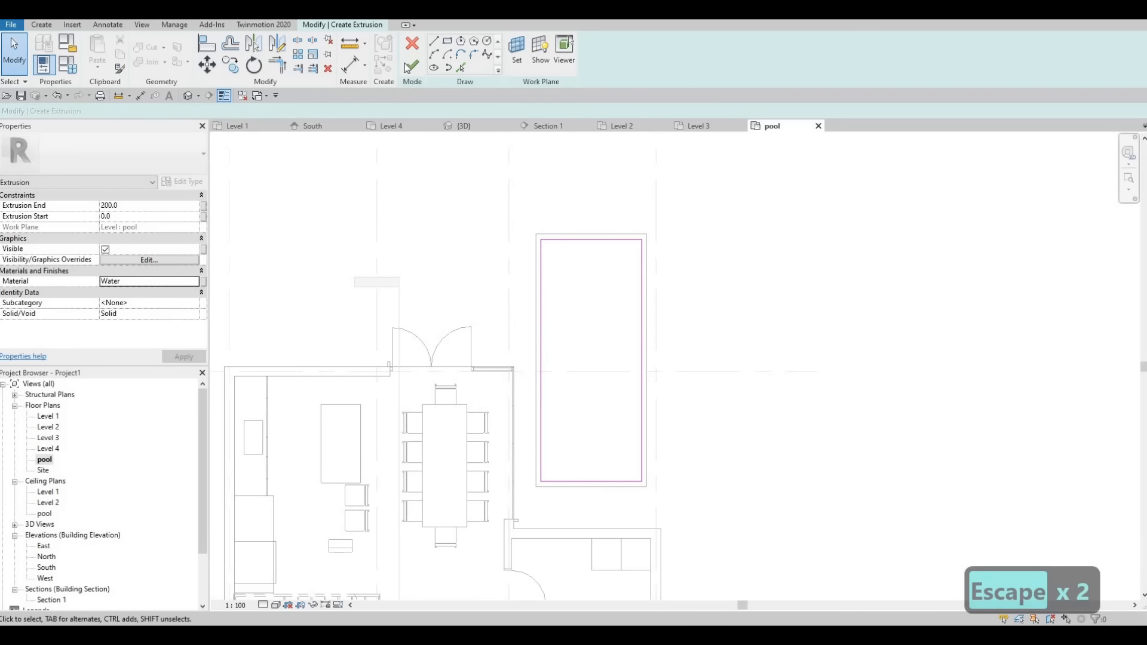
# Finish the water extrusion and the in-place model, and view the pool in 3D
pyautogui.click(412, 64)
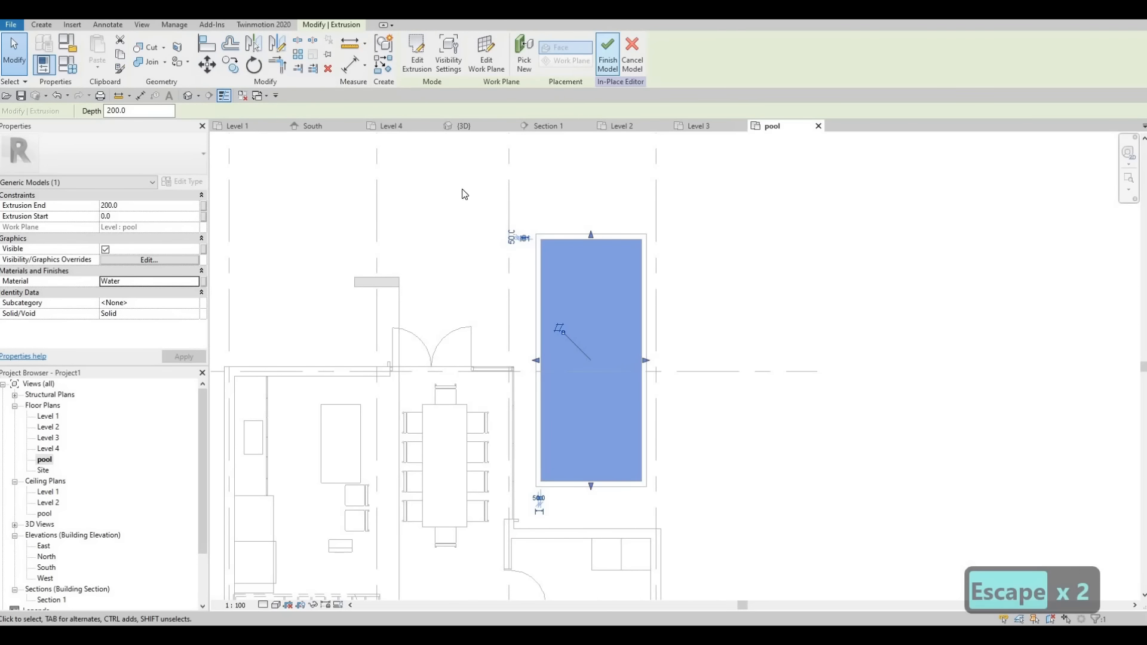
pyautogui.click(603, 53)
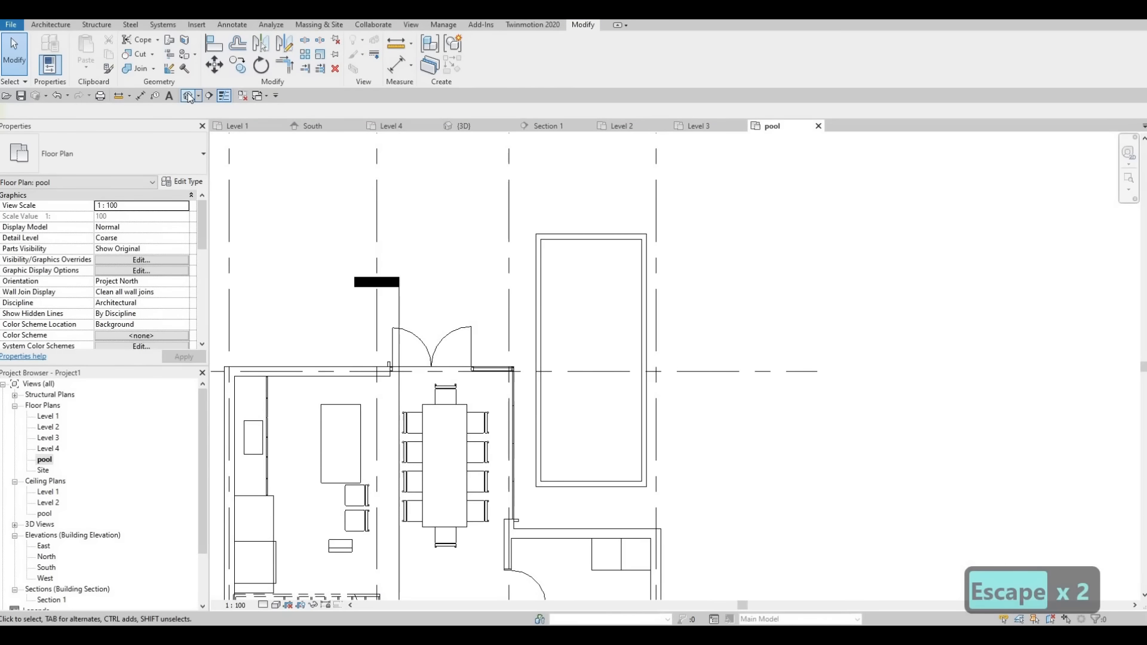
pyautogui.keyDown('shift'); pyautogui.moveTo(621, 376); pyautogui.dragTo(634, 367, button='middle'); pyautogui.keyUp('shift')
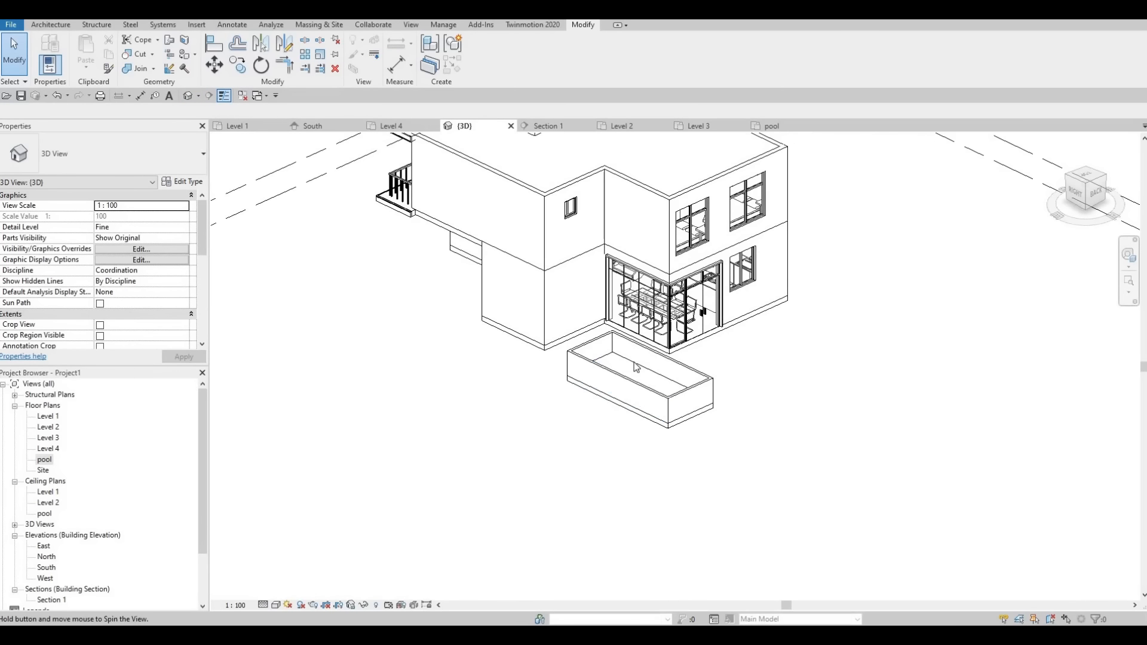
# Stretch the water body in the 3D view so its surface sits just below the top of the pool walls
pyautogui.click(650, 383)
pyautogui.scroll(2, 634, 382)
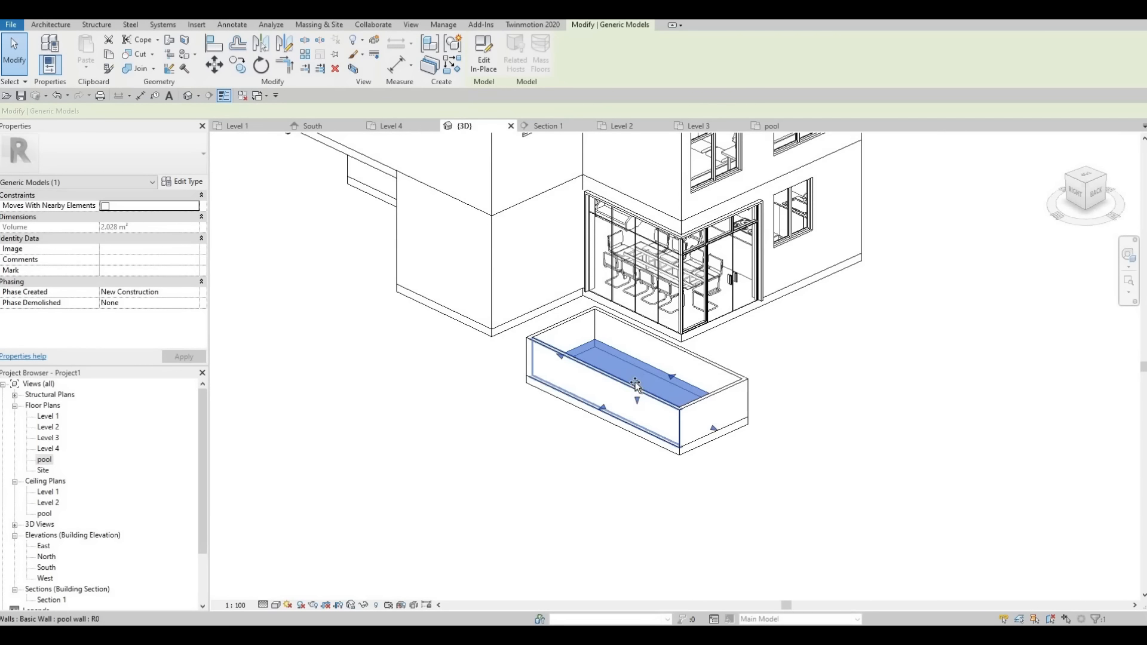
pyautogui.moveTo(637, 370); pyautogui.dragTo(616, 349)
pyautogui.scroll(3, 629, 353)
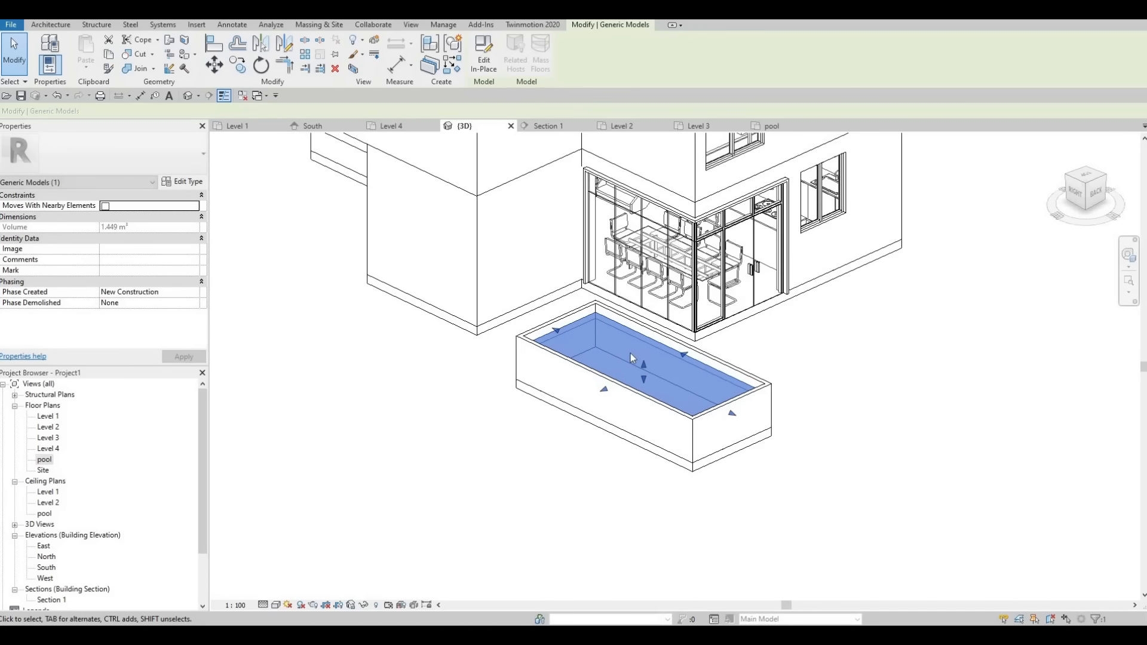
pyautogui.press('Escape')
pyautogui.press('Escape')
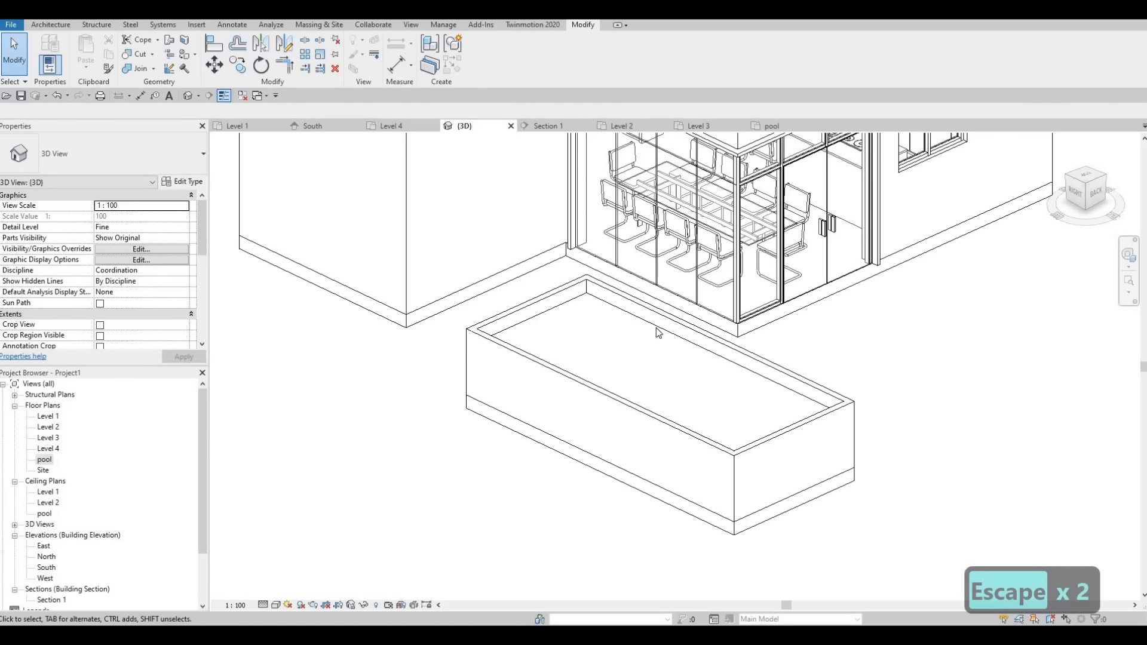
pyautogui.click(657, 372)
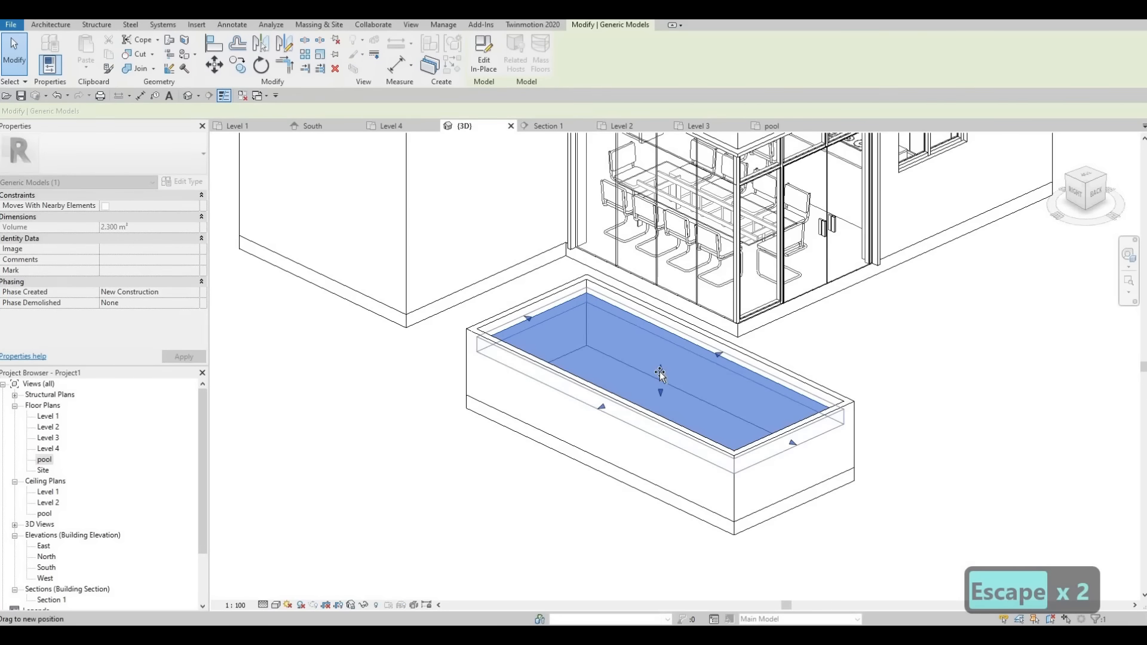
pyautogui.moveTo(660, 373)
pyautogui.mouseDown()
pyautogui.moveTo(659, 400)
pyautogui.moveTo(660, 379)
pyautogui.mouseUp()
pyautogui.press('Escape')
pyautogui.press('Escape')
pyautogui.scroll(-2, 683, 408)
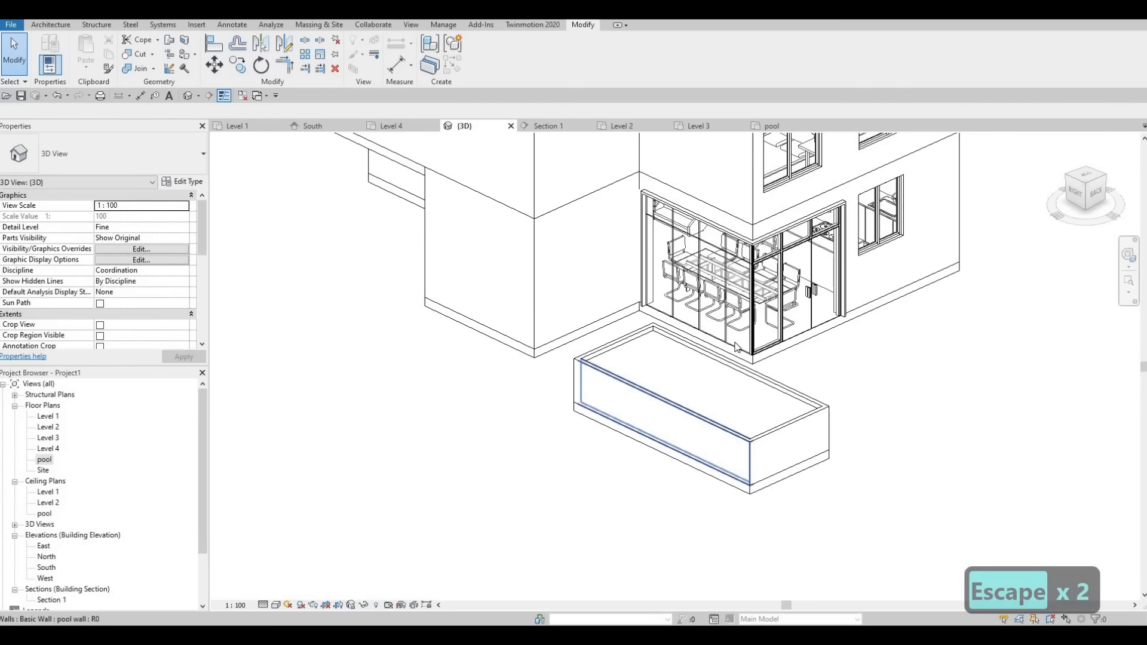
pyautogui.scroll(-4, 736, 346)
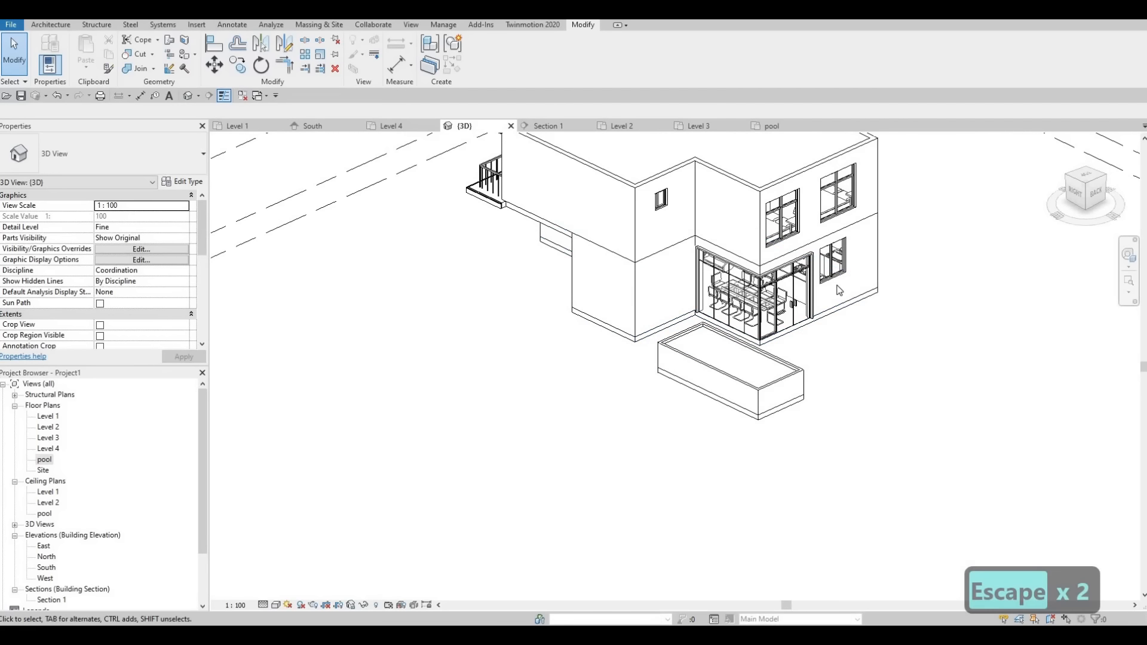
pyautogui.keyDown('shift'); pyautogui.moveTo(839, 291); pyautogui.dragTo(720, 260, button='middle'); pyautogui.keyUp('shift')
pyautogui.scroll(-1, 654, 275)
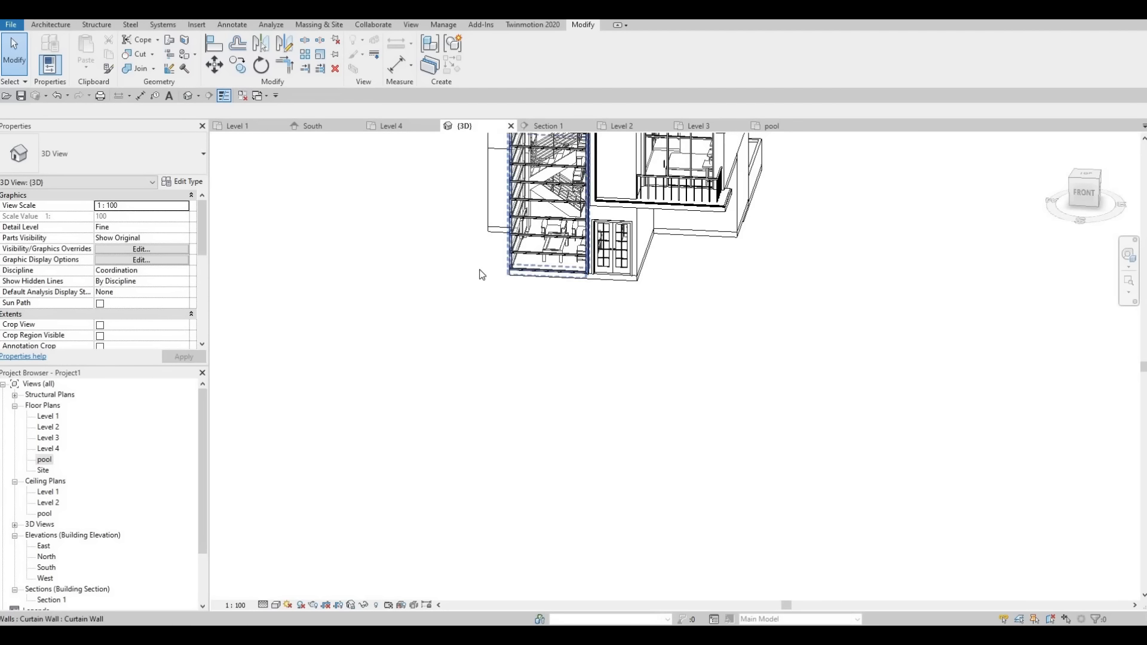
pyautogui.moveTo(723, 266); pyautogui.dragTo(714, 279, button='middle')
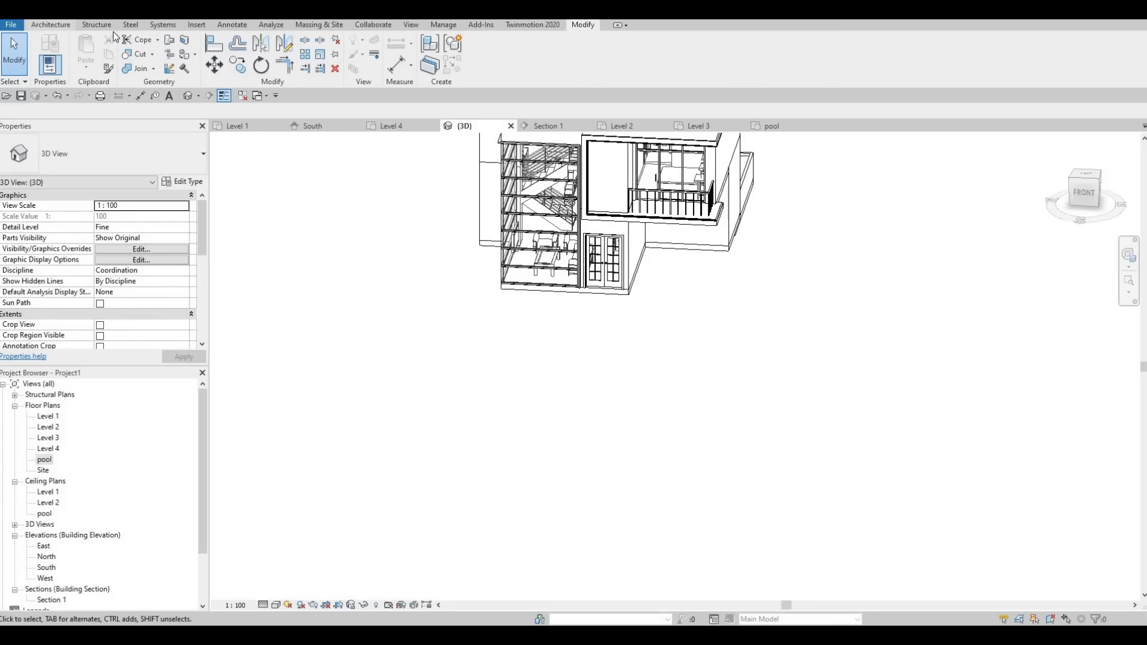
# Start a new floor in the Level 1 floor plan and duplicate the pool floor type as FLOOR 3
pyautogui.click(52, 24)
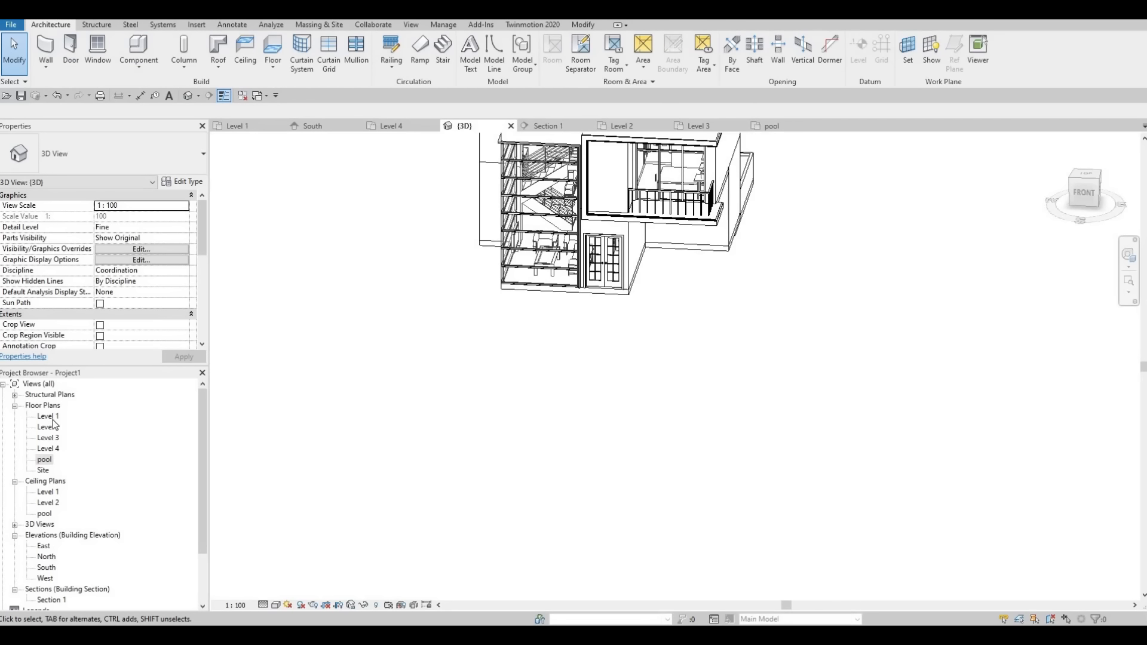
pyautogui.click(250, 125)
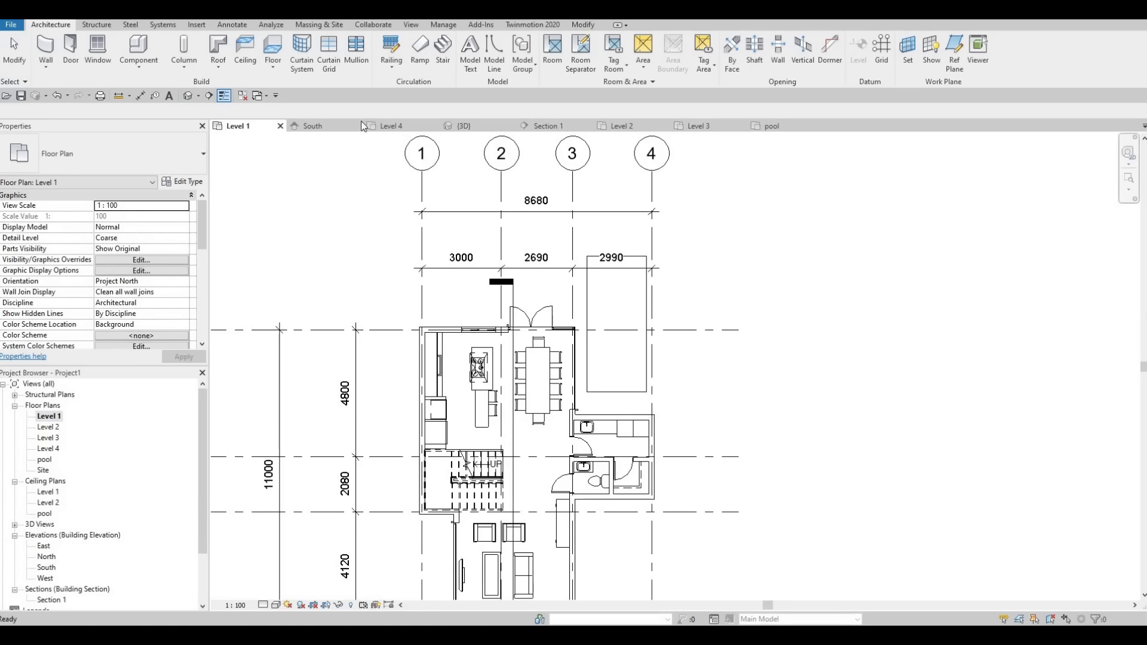
pyautogui.click(272, 49)
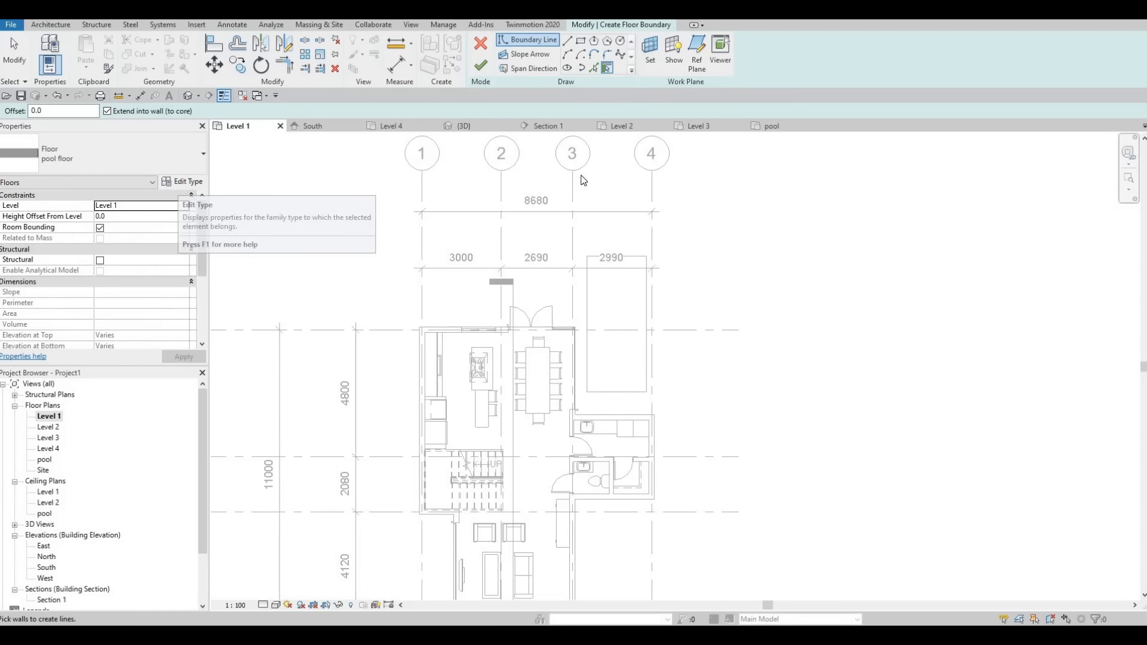
pyautogui.click(183, 182)
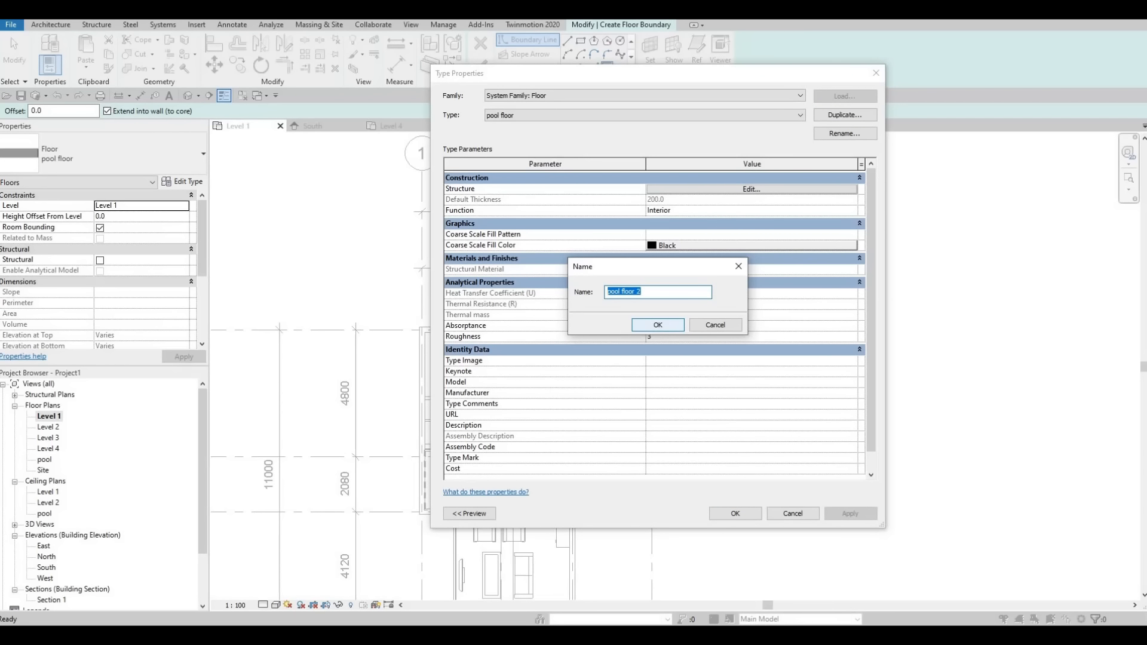
pyautogui.write('f')
pyautogui.press('BackSpace')
pyautogui.press('capslock')
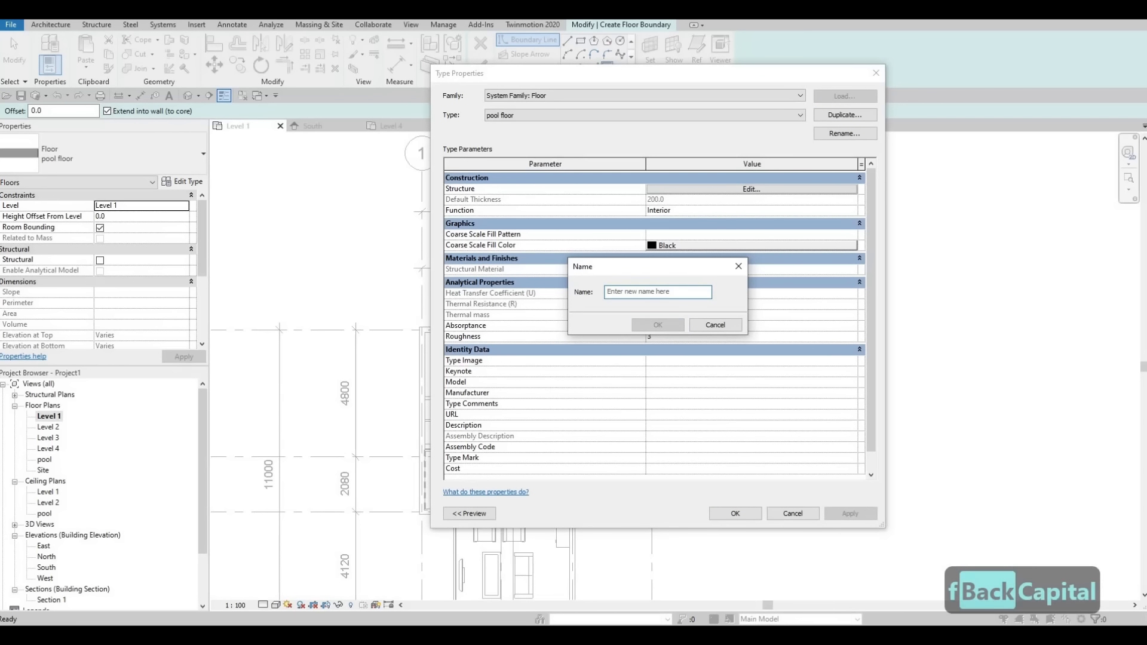
pyautogui.write('FLOOR 3')
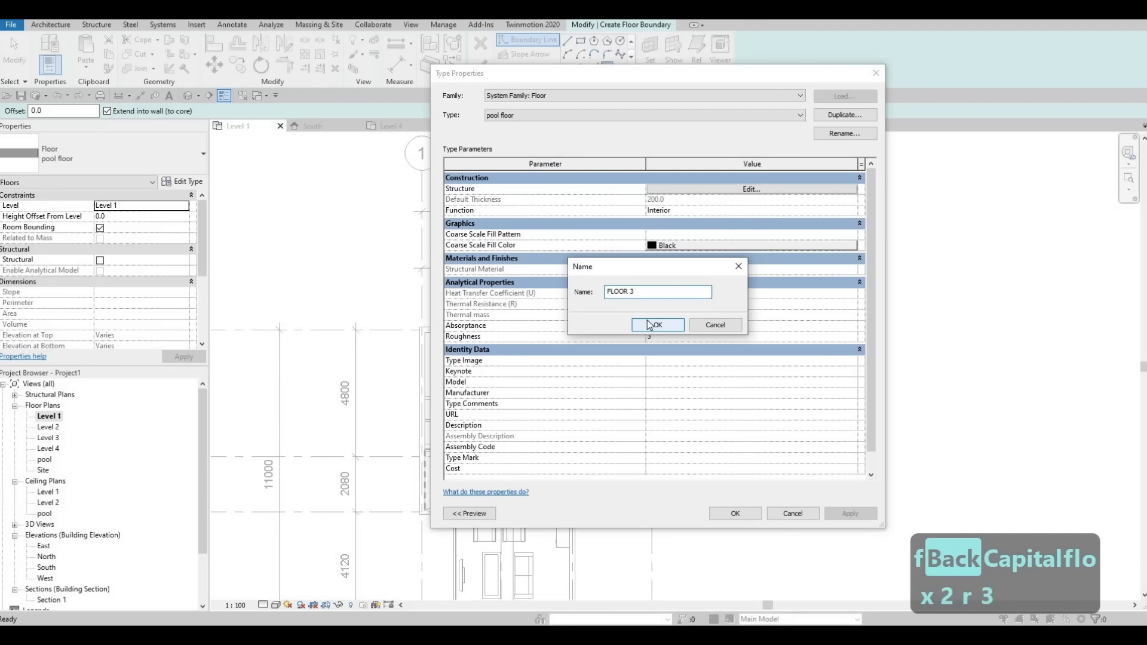
pyautogui.press('Return')
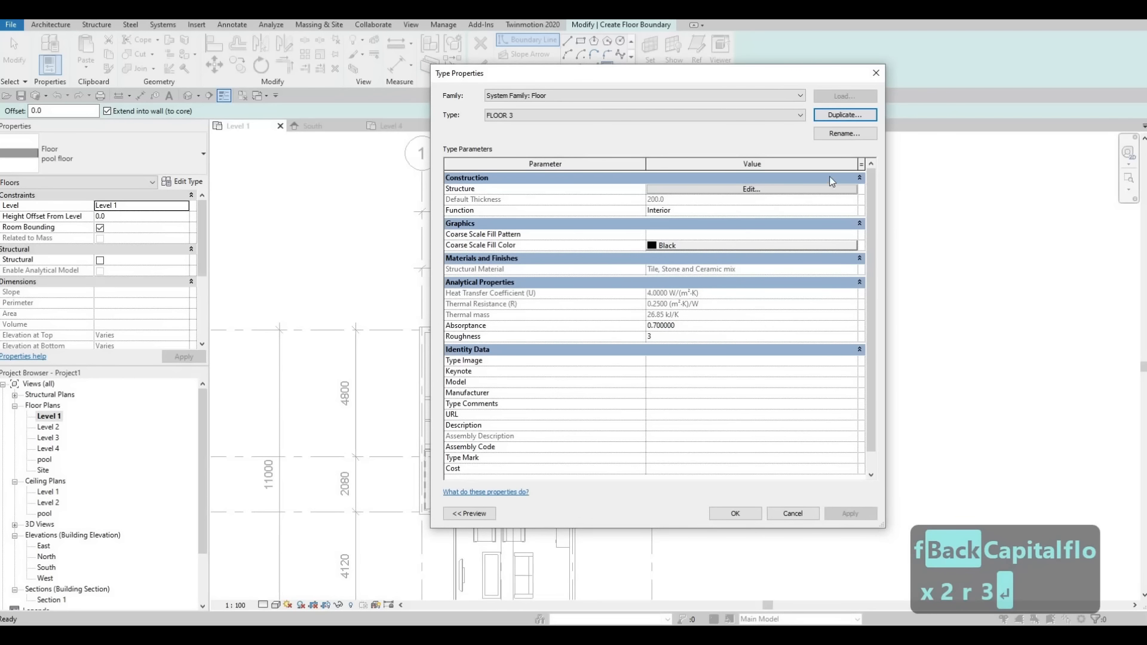
# Set the structure layer's material of FLOOR 3 to Grass from the AEC Materials library and apply the type
pyautogui.click(773, 189)
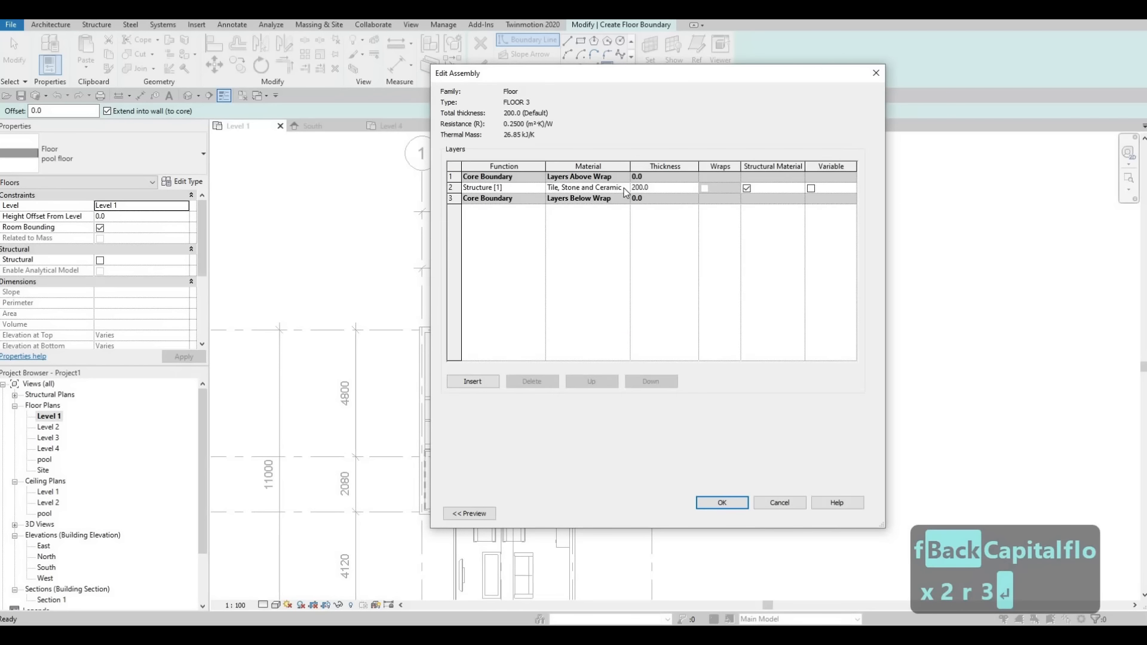
pyautogui.click(626, 188)
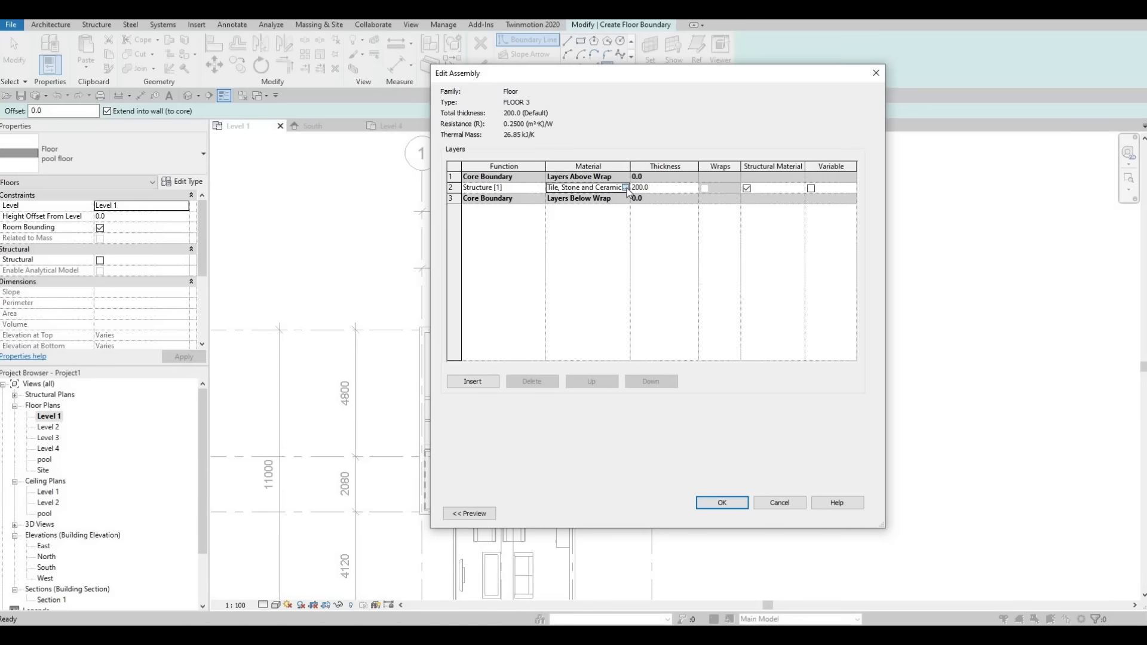
pyautogui.click(625, 188)
pyautogui.click(539, 106)
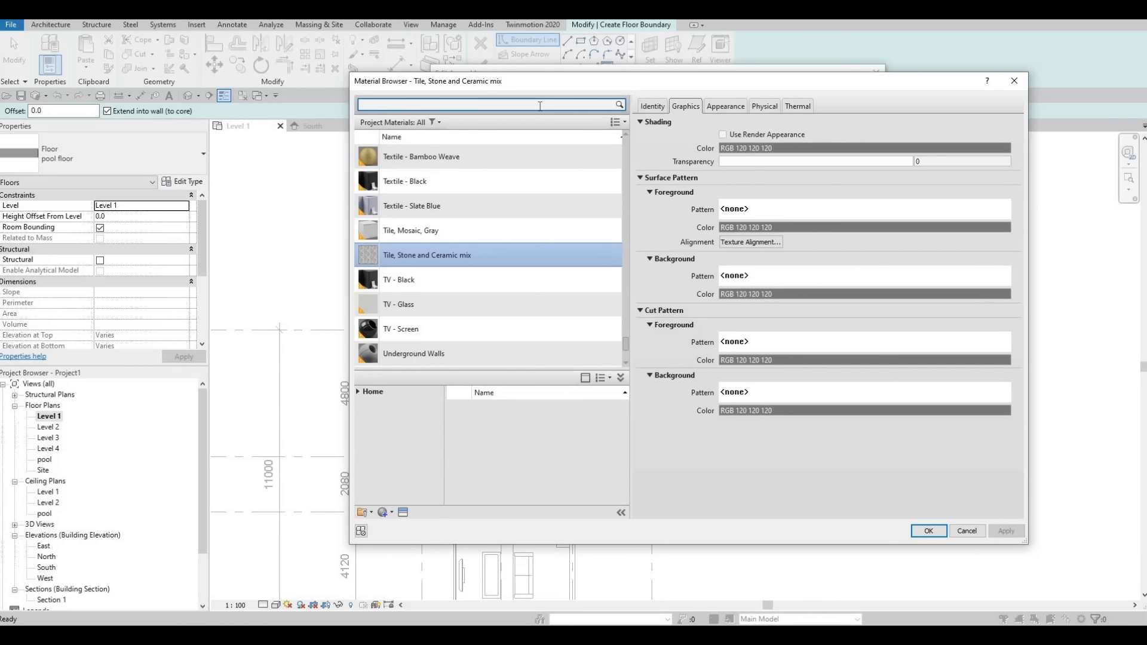
pyautogui.write('GRASS')
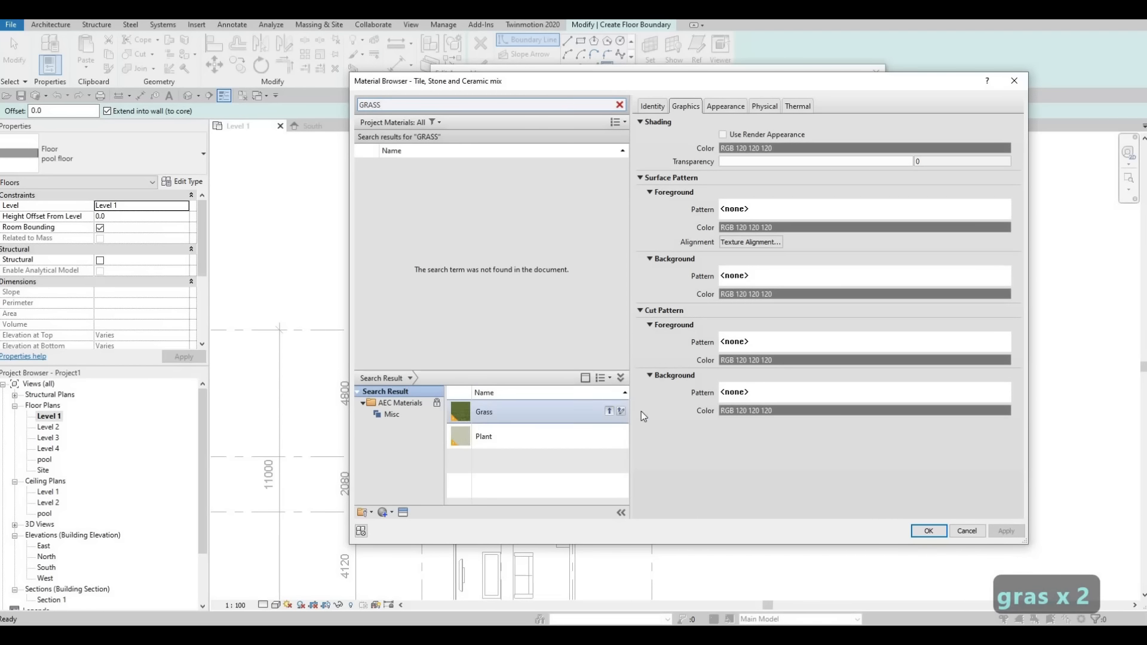
pyautogui.click(610, 411)
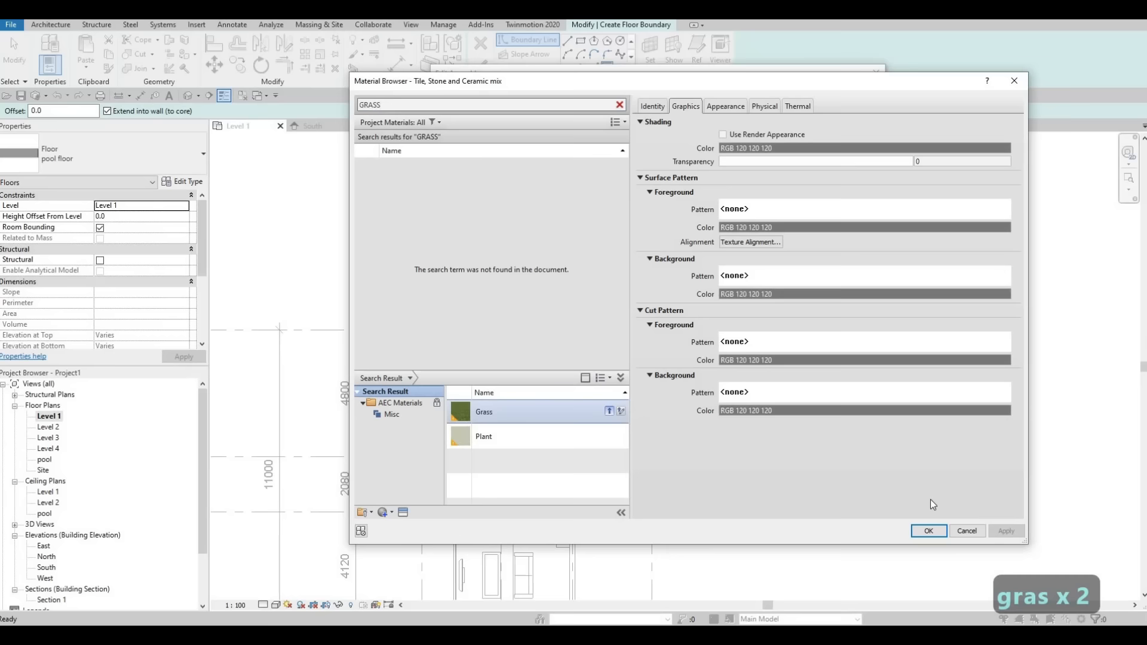
pyautogui.click(928, 531)
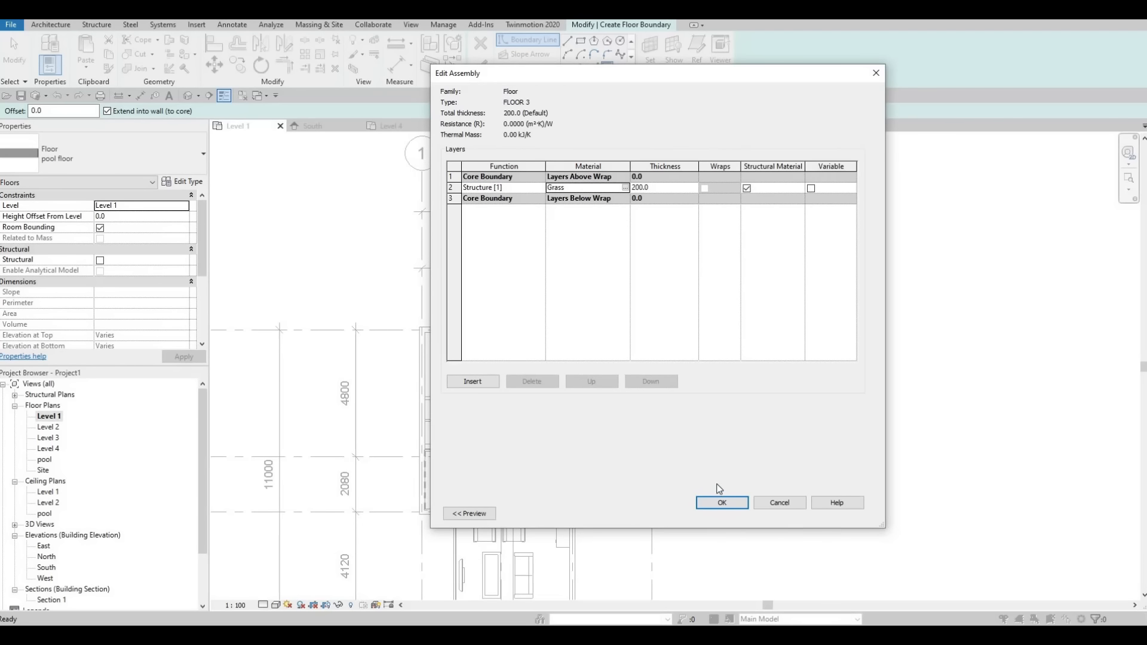
pyautogui.click(721, 502)
pyautogui.click(734, 513)
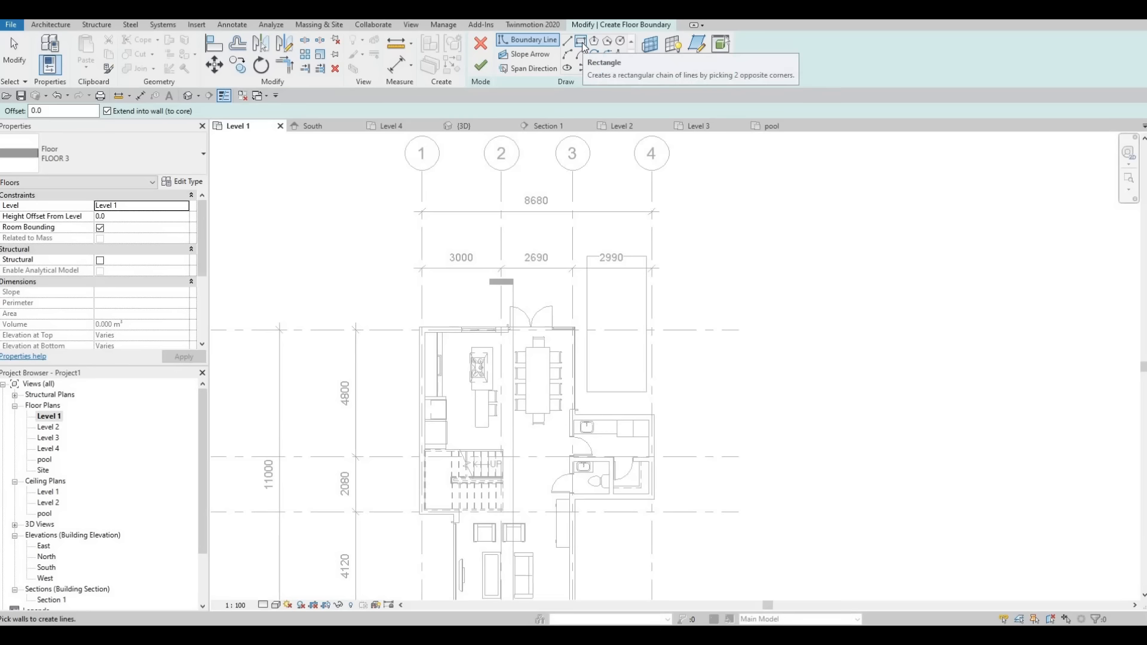
# Sketch a rectangular floor boundary, 4900 by 3000 mm, in front of the house from the curtain wall's end beside the double door
pyautogui.click(580, 41)
pyautogui.scroll(-3, 665, 333)
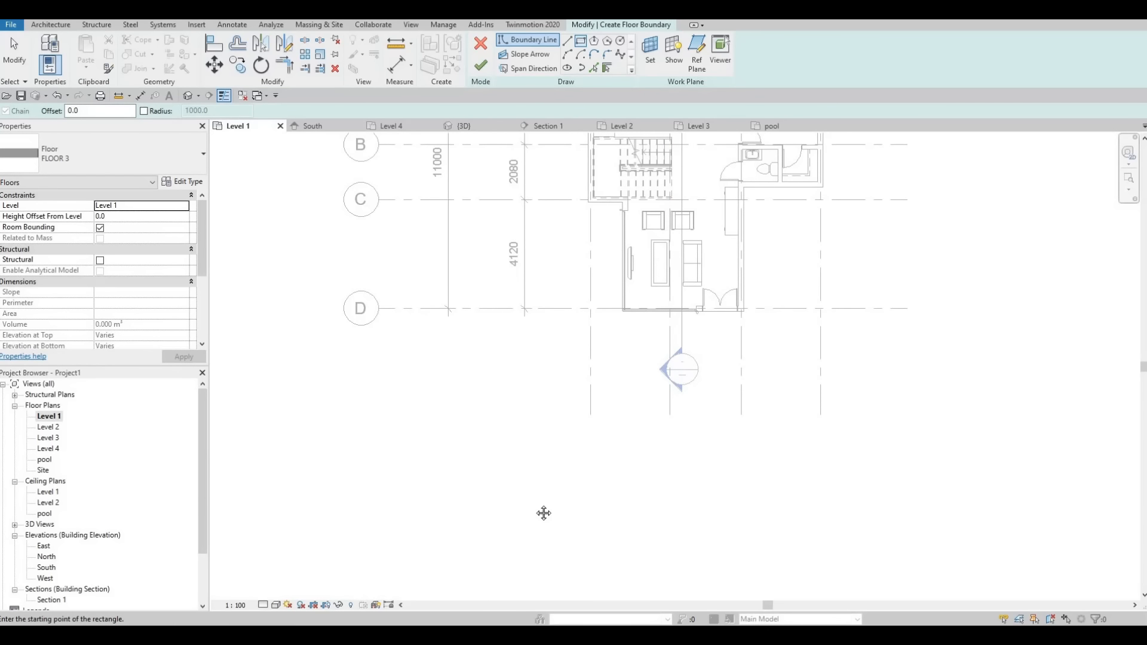
pyautogui.scroll(3, 653, 335)
pyautogui.scroll(3, 655, 248)
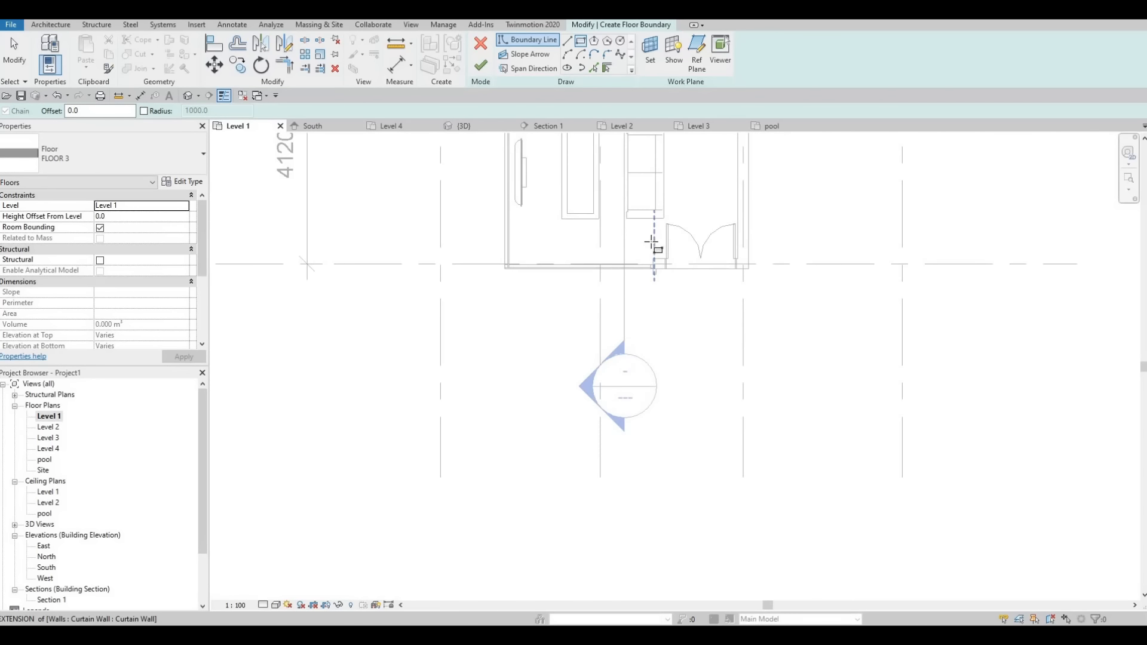
pyautogui.scroll(2, 651, 230)
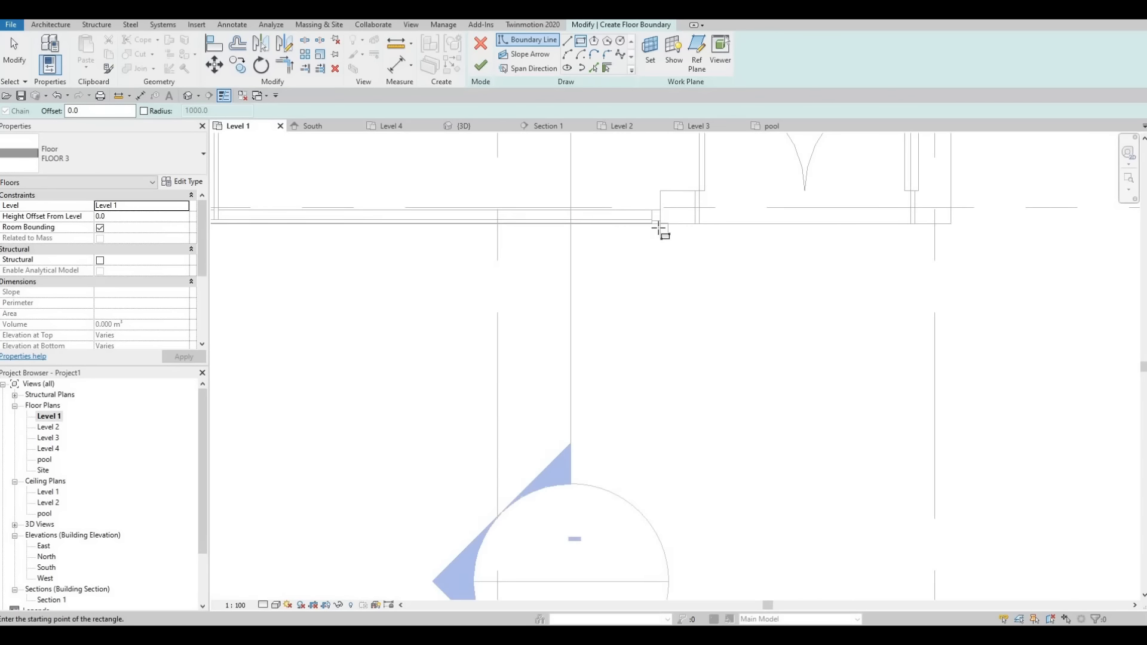
pyautogui.click(661, 222)
pyautogui.scroll(-4, 532, 312)
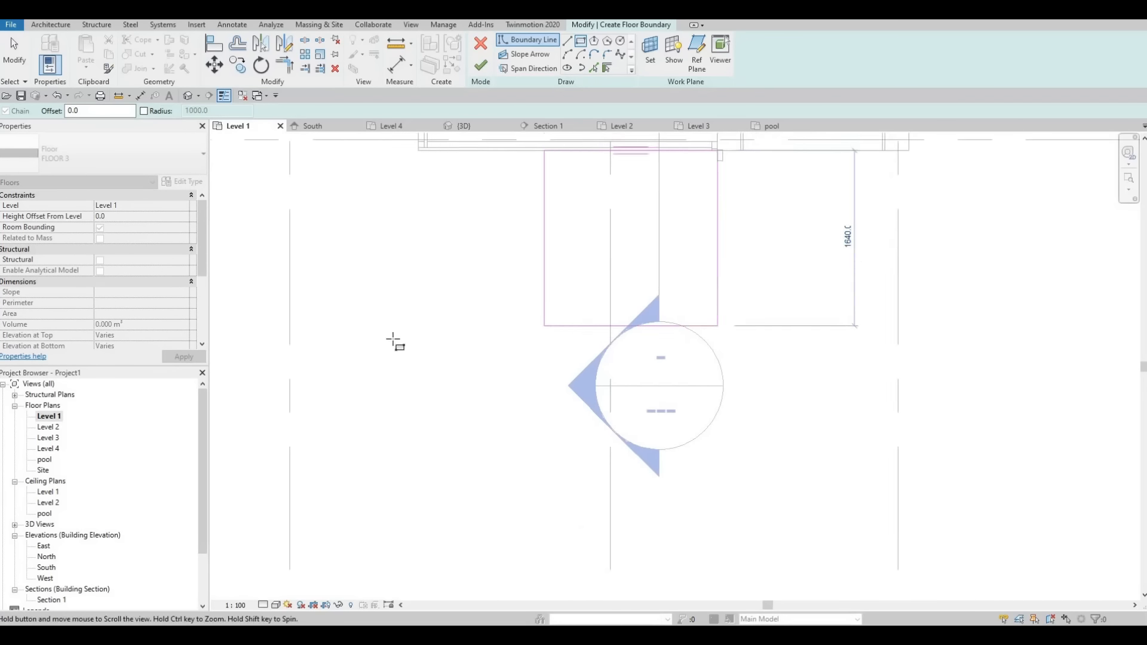
pyautogui.scroll(-2, 350, 361)
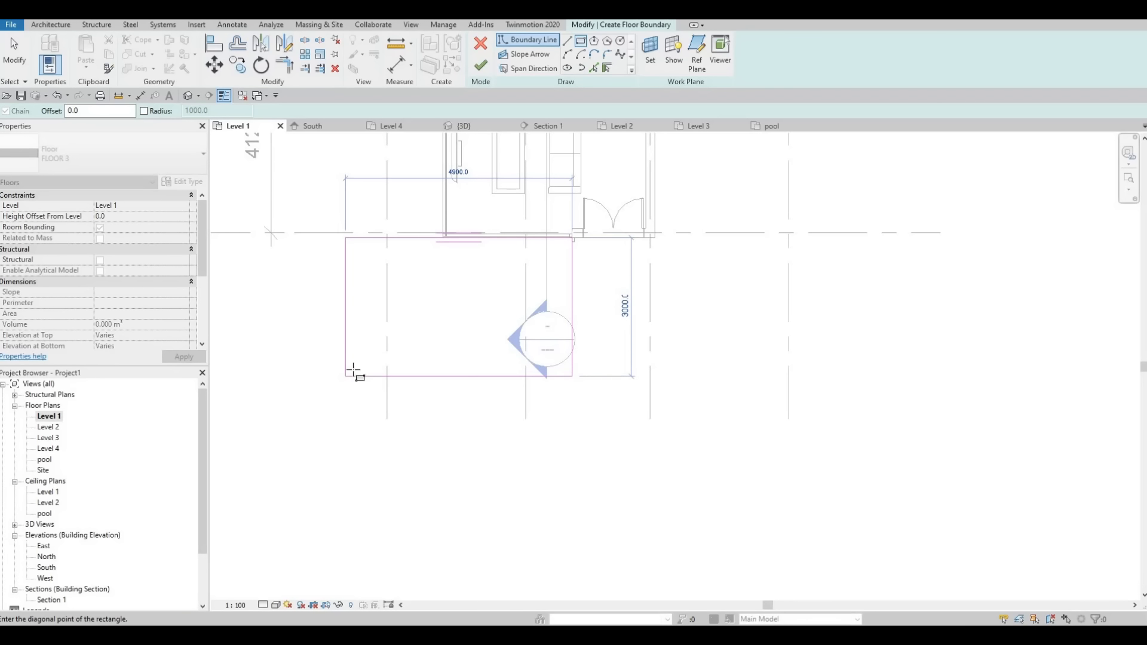
pyautogui.click(346, 376)
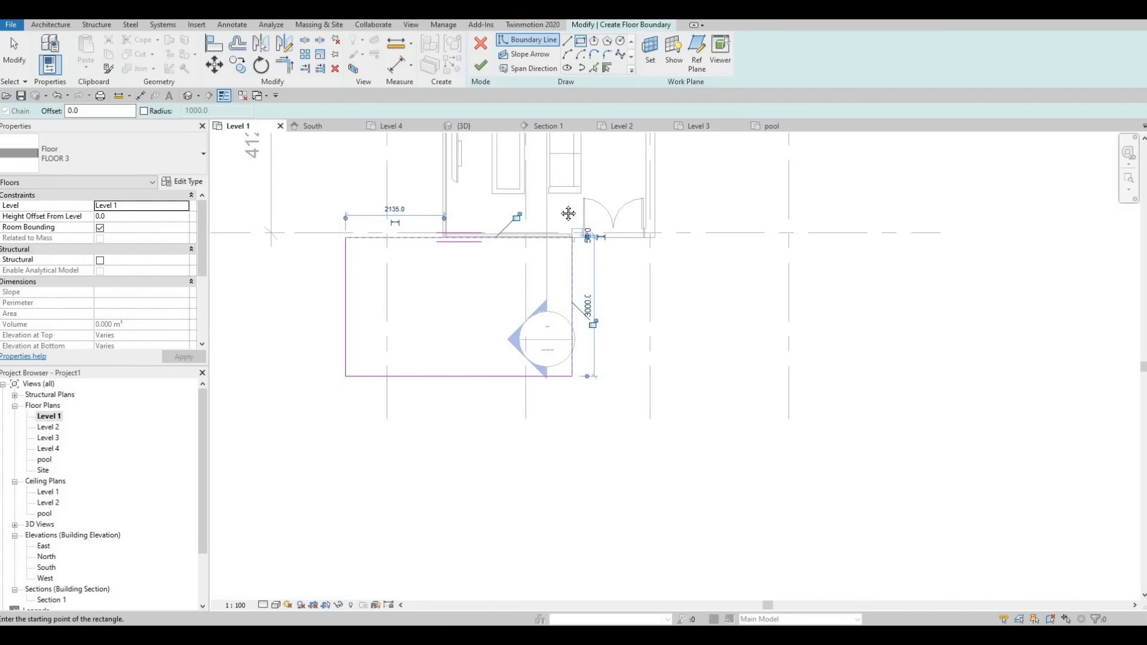
# Sketch a second boundary rectangle along the living room's outer side wall, ending at the upper-left corner of the front rectangle
pyautogui.moveTo(391, 435); pyautogui.dragTo(511, 342, button='middle')
pyautogui.scroll(-1, 511, 343)
pyautogui.scroll(-2, 470, 281)
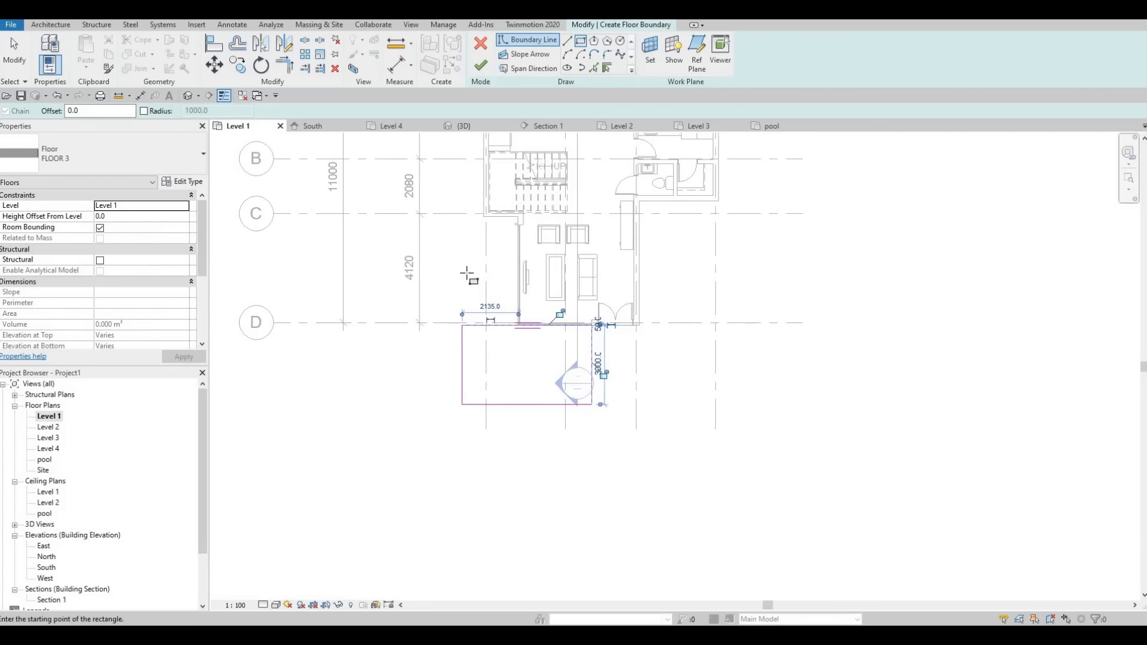
pyautogui.moveTo(471, 287); pyautogui.dragTo(473, 334, button='middle')
pyautogui.scroll(1, 477, 317)
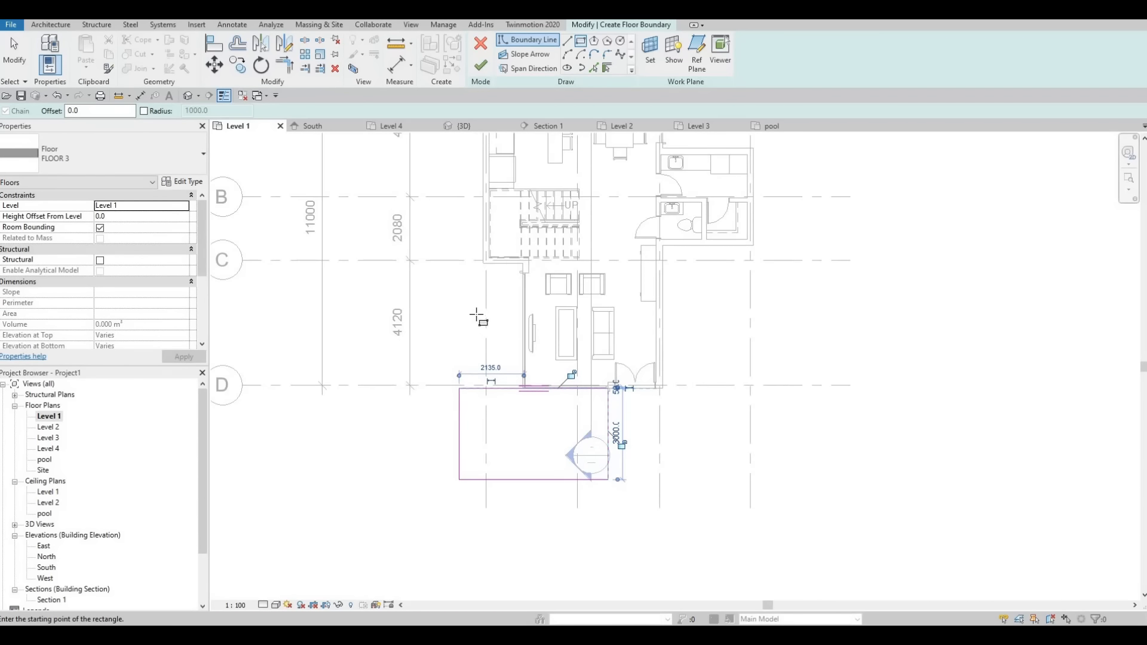
pyautogui.press('Escape')
pyautogui.press('Escape')
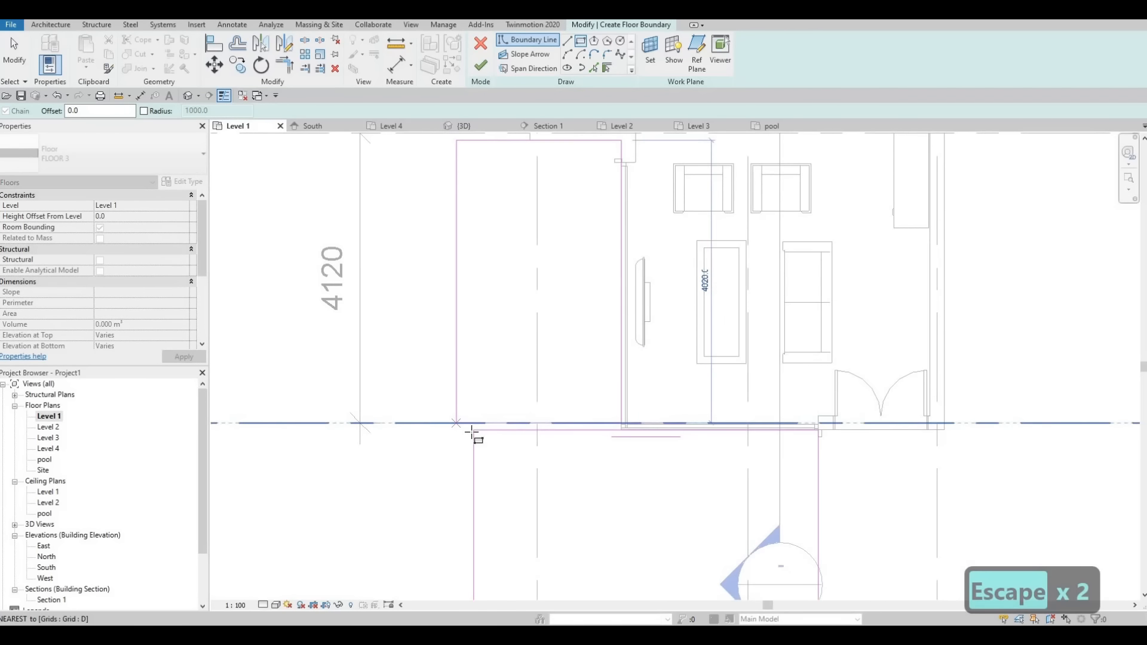
pyautogui.click(472, 431)
pyautogui.press('Escape')
pyautogui.press('Escape')
pyautogui.press('Escape')
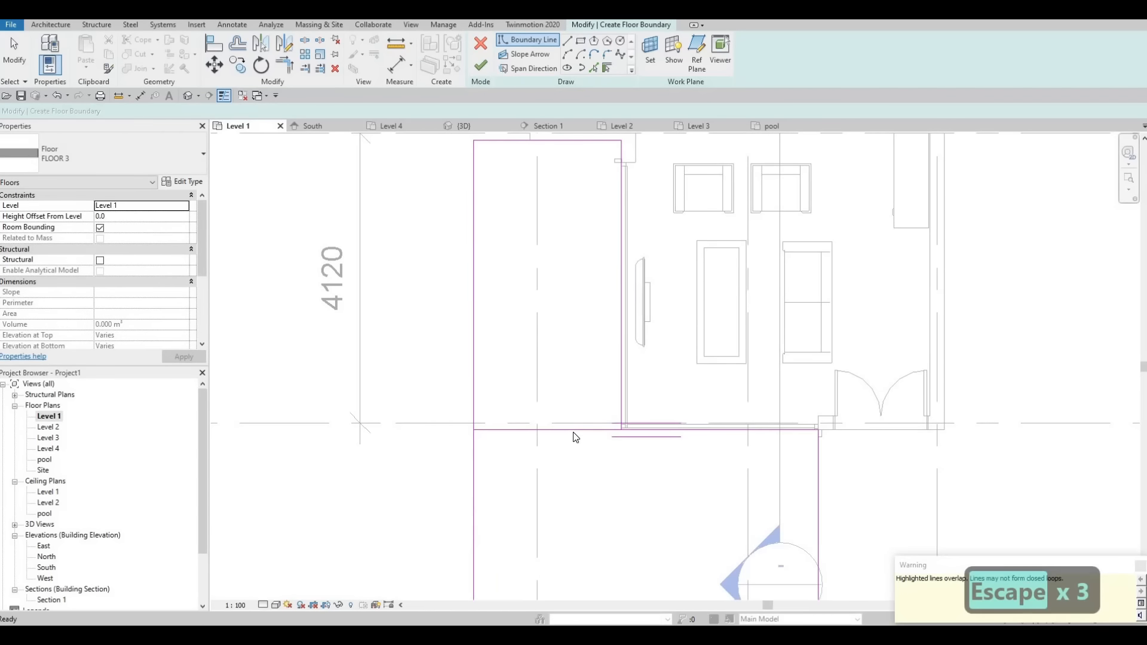
# Delete the overlapping line between the two boundary rectangles and trim the living room side line to the front wall line
pyautogui.click(574, 430)
pyautogui.press('Delete')
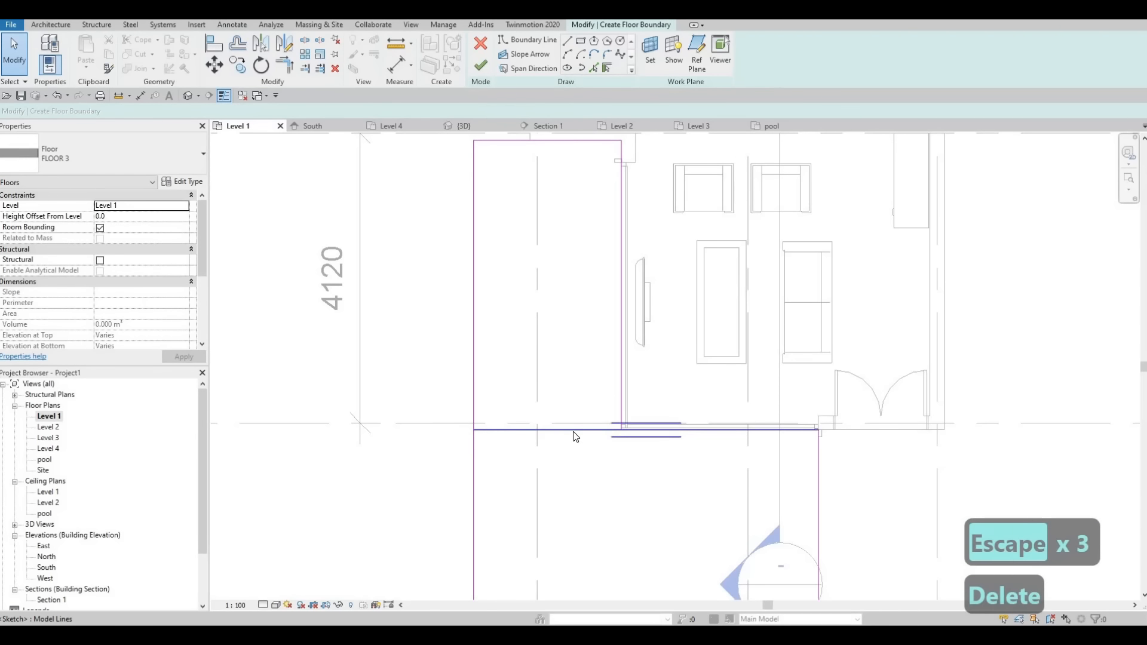
pyautogui.press('t')
pyautogui.press('r')
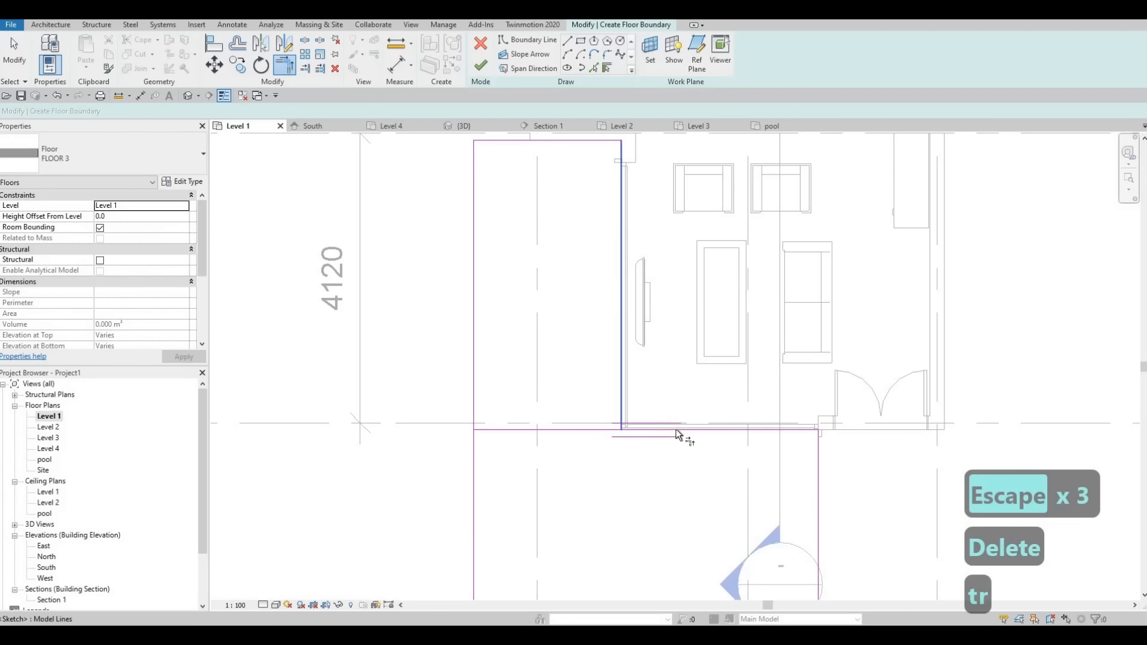
pyautogui.click(675, 429)
pyautogui.press('Escape')
# Delete the side rectangle's outer line and extend the front area's outer line to meet the boundary line near grid C
pyautogui.moveTo(558, 340)
pyautogui.mouseDown(button='middle')
pyautogui.moveTo(562, 357)
pyautogui.moveTo(496, 379)
pyautogui.moveTo(518, 362)
pyautogui.mouseUp(button='middle')
pyautogui.scroll(-3, 562, 357)
pyautogui.scroll(-2, 496, 379)
pyautogui.scroll(1, 496, 376)
pyautogui.click(521, 396)
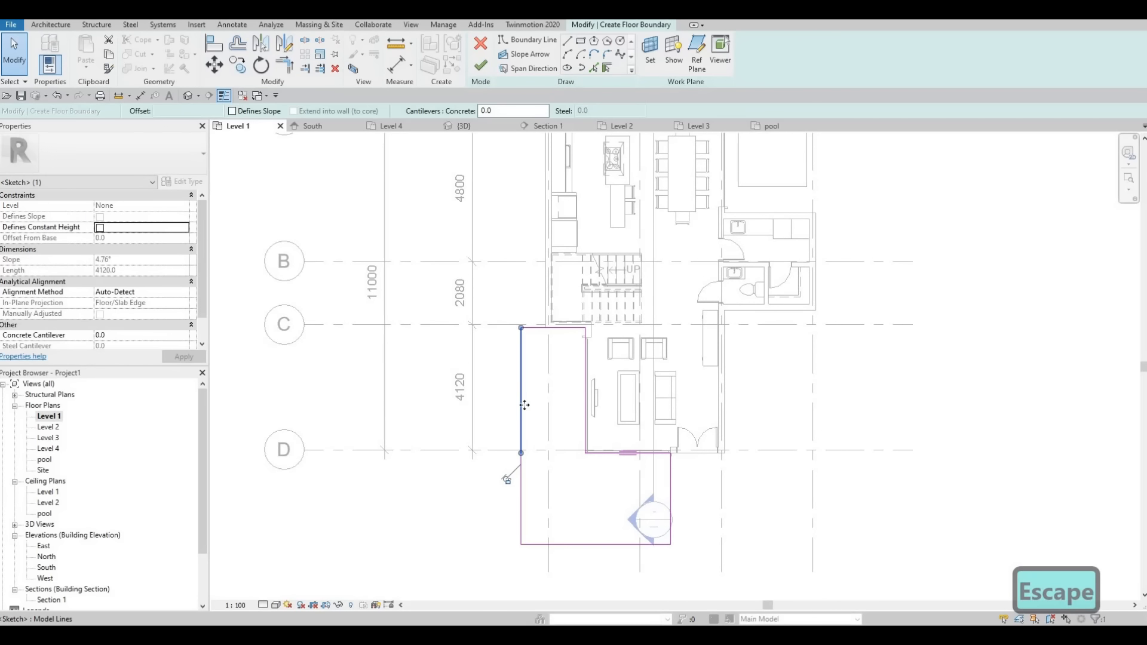
pyautogui.press('Delete')
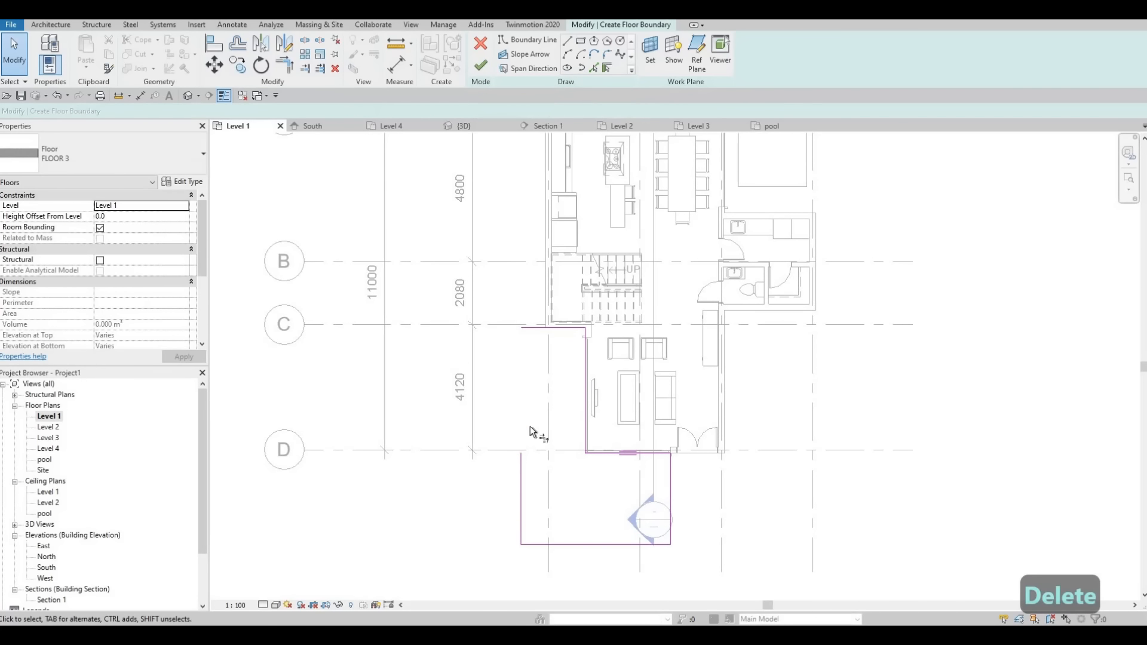
pyautogui.press('t')
pyautogui.press('r')
pyautogui.click(547, 328)
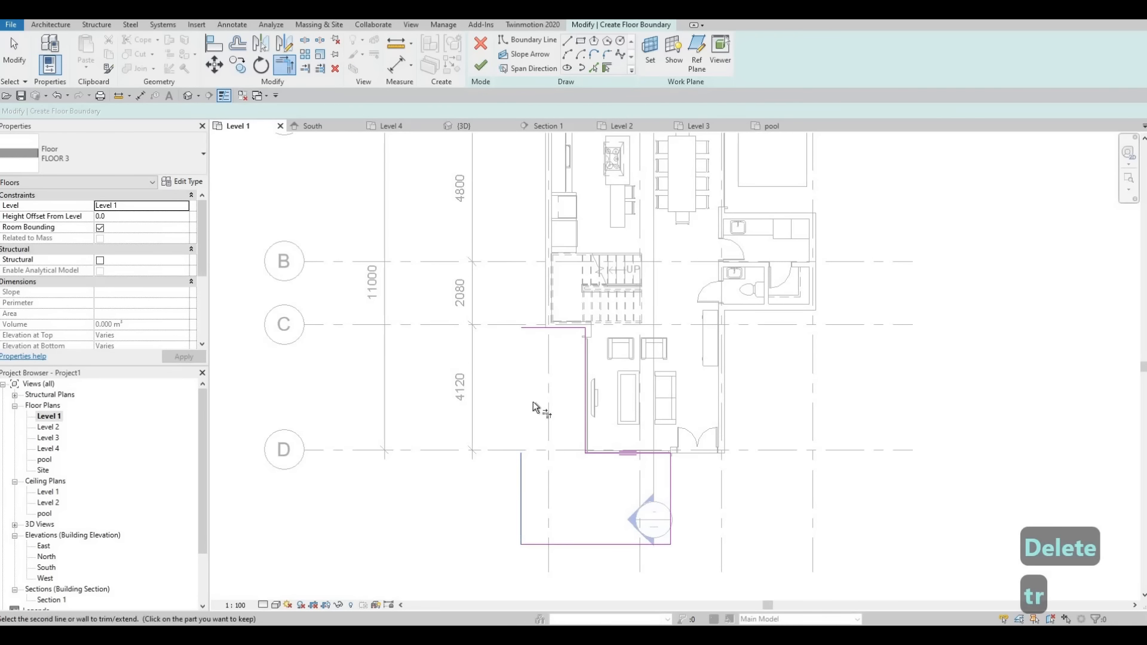
pyautogui.click(521, 392)
pyautogui.press('Escape')
pyautogui.press('Escape')
# Nudge the outer side boundary line away from the house to 2420 mm from the living room side line
pyautogui.click(519, 386)
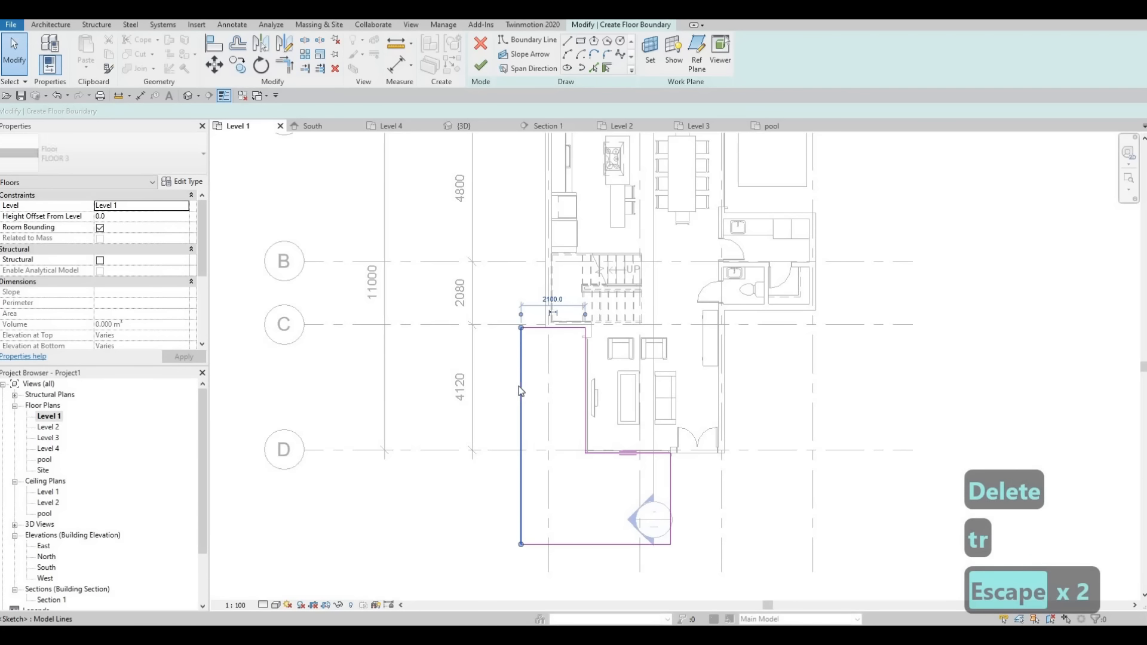
pyautogui.press('Left')
pyautogui.press('Left')
pyautogui.press('Left')
pyautogui.press('Left')
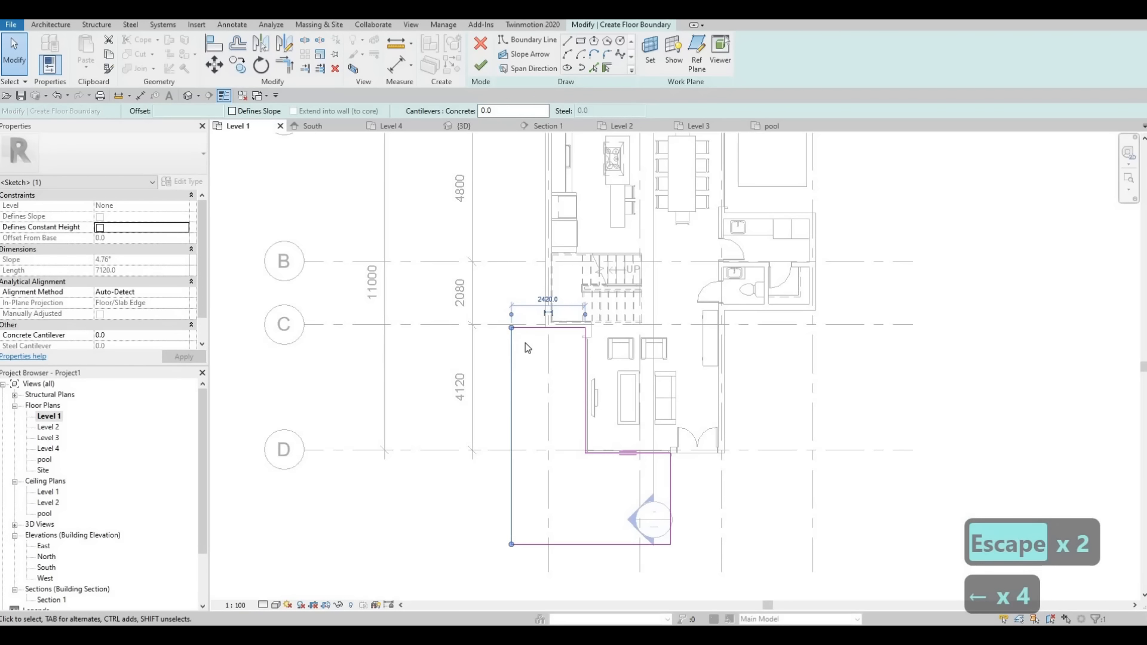
# Sketch a boundary rectangle about 10560 mm long from grid 1 behind the house to the side area's outer corner near grid C
pyautogui.scroll(2, 529, 322)
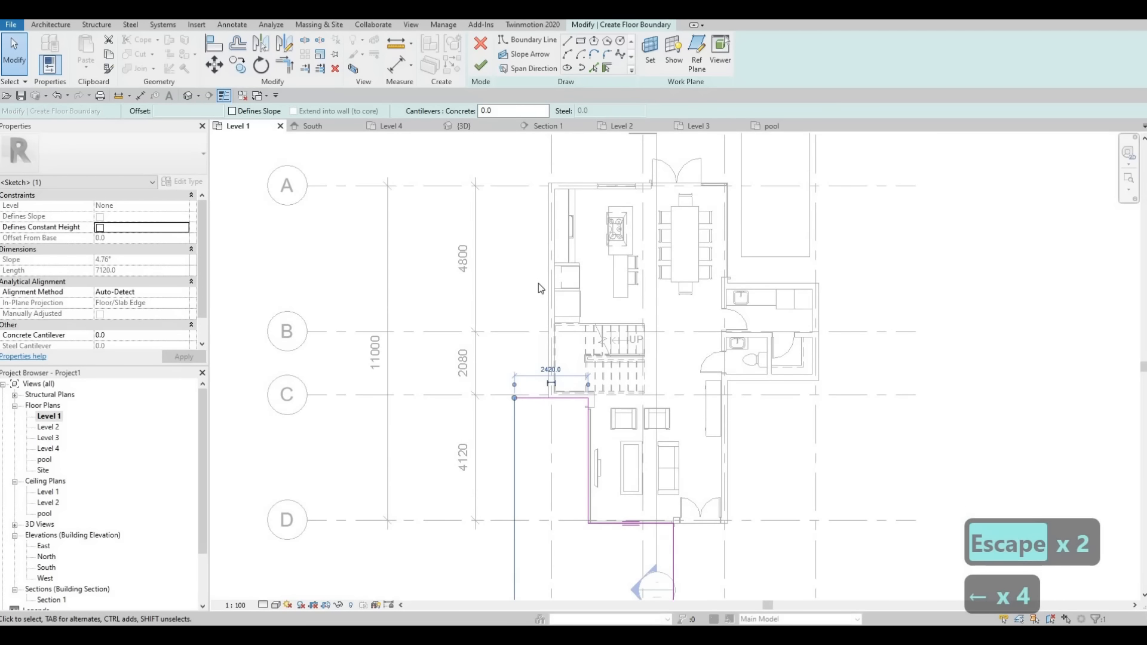
pyautogui.moveTo(538, 283); pyautogui.dragTo(528, 357, button='middle')
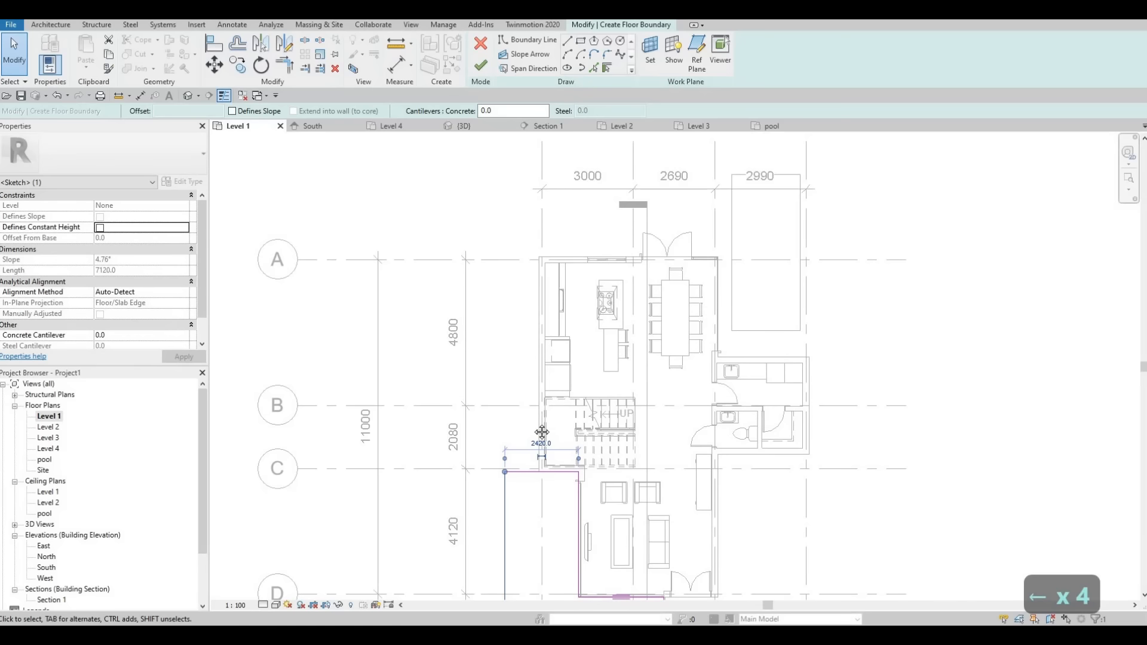
pyautogui.moveTo(540, 459); pyautogui.dragTo(541, 478, button='middle')
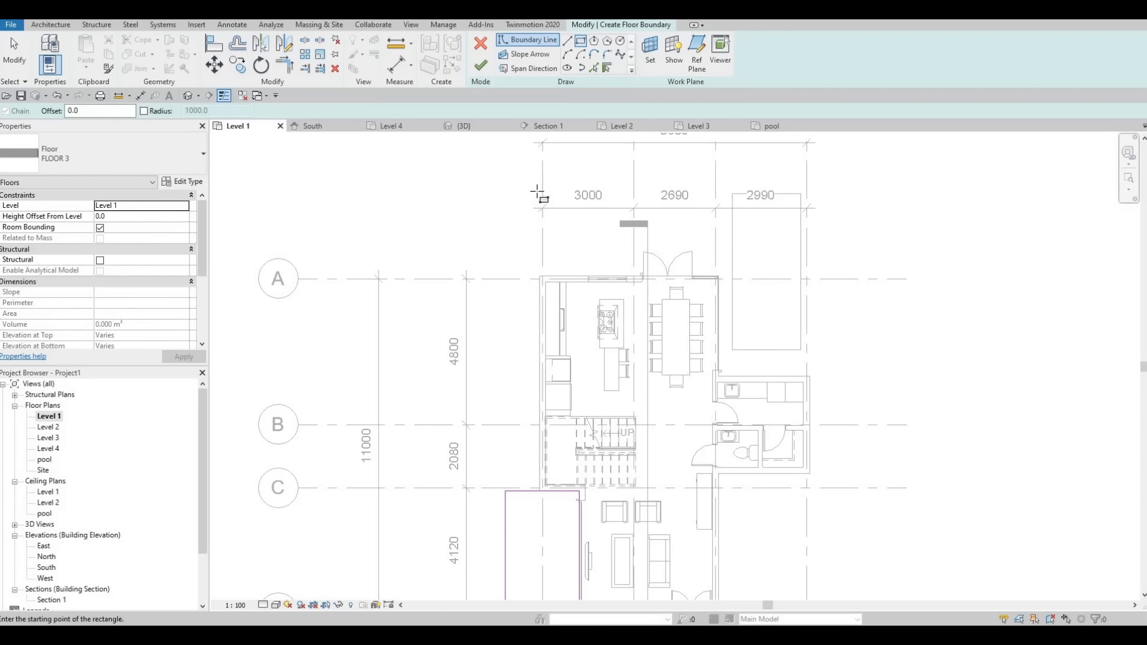
pyautogui.click(541, 171)
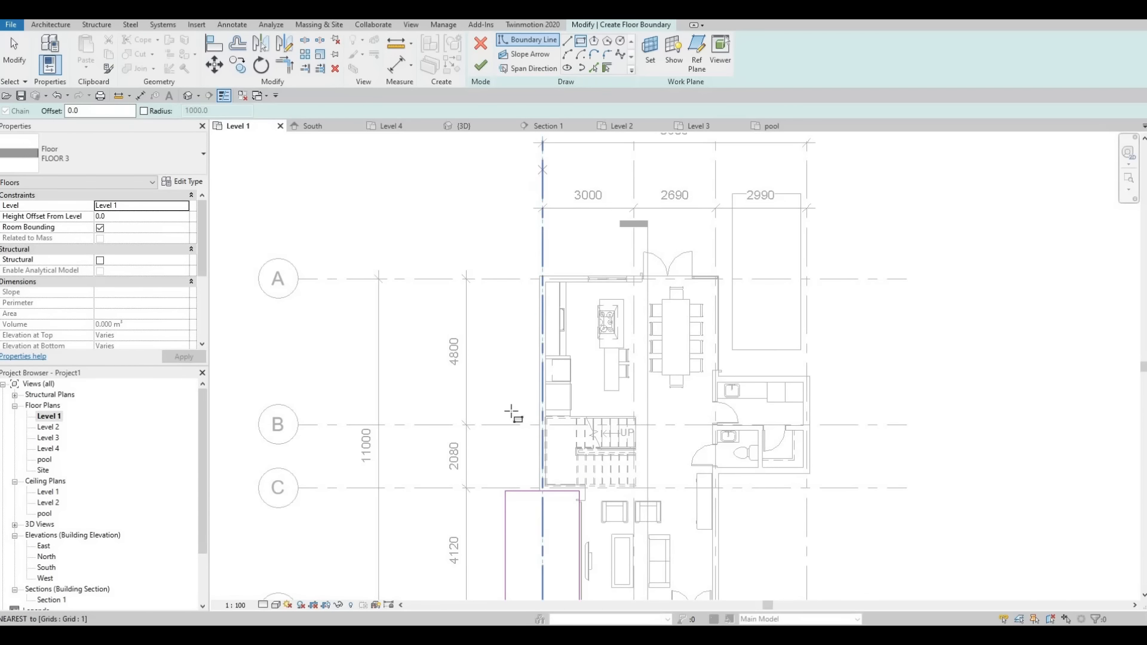
pyautogui.click(505, 488)
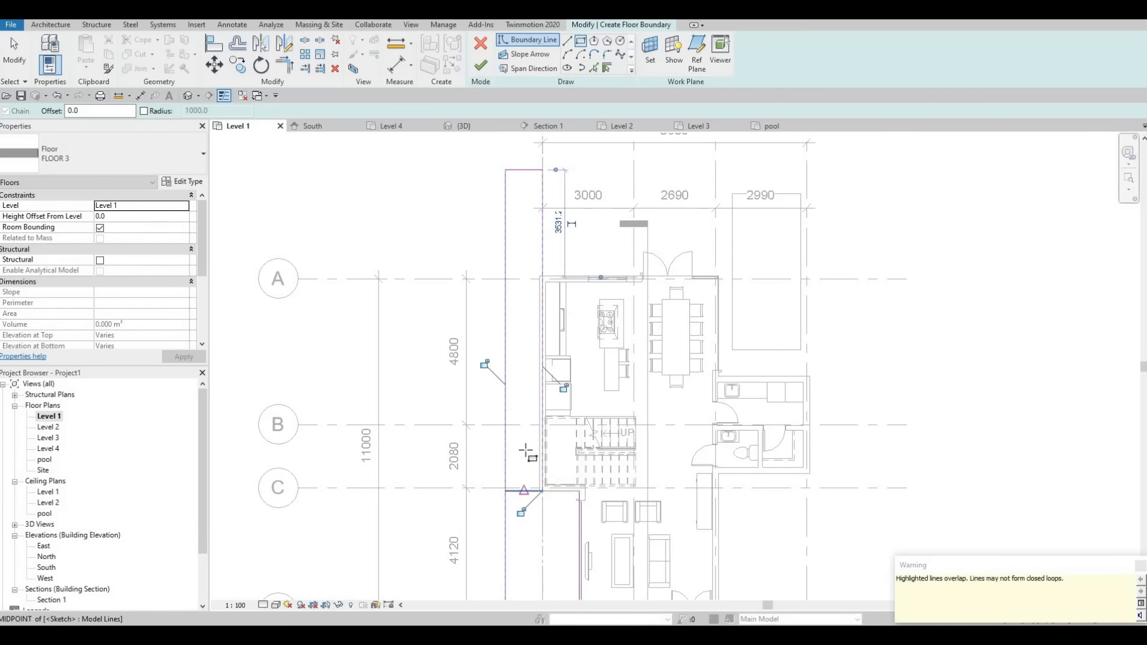
# Move the new rectangle's inner line from grid 1 to the outer face of the house's side wall
pyautogui.scroll(5, 520, 454)
pyautogui.press('Escape')
pyautogui.press('Escape')
pyautogui.moveTo(509, 438); pyautogui.dragTo(503, 454)
pyautogui.press('Escape')
pyautogui.press('Escape')
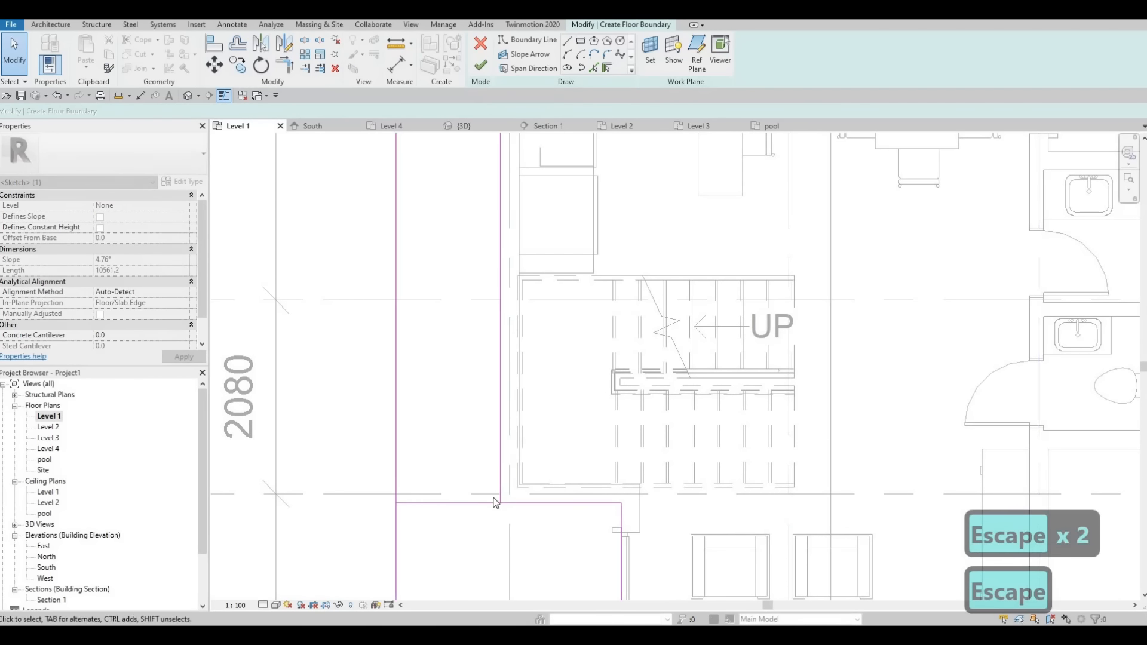
# Delete the rectangle's overlapping short line near grid C and trim the remaining line to the side wall boundary line
pyautogui.moveTo(465, 506); pyautogui.dragTo(496, 484, button='middle')
pyautogui.click(493, 480)
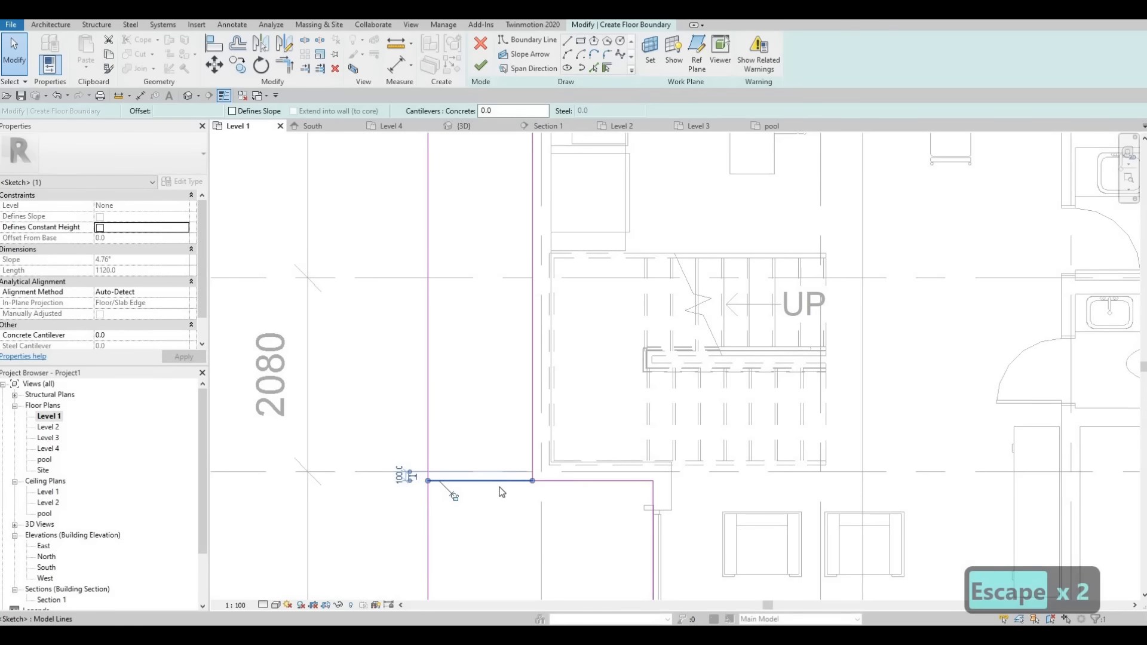
pyautogui.press('Delete')
pyautogui.press('t')
pyautogui.press('r')
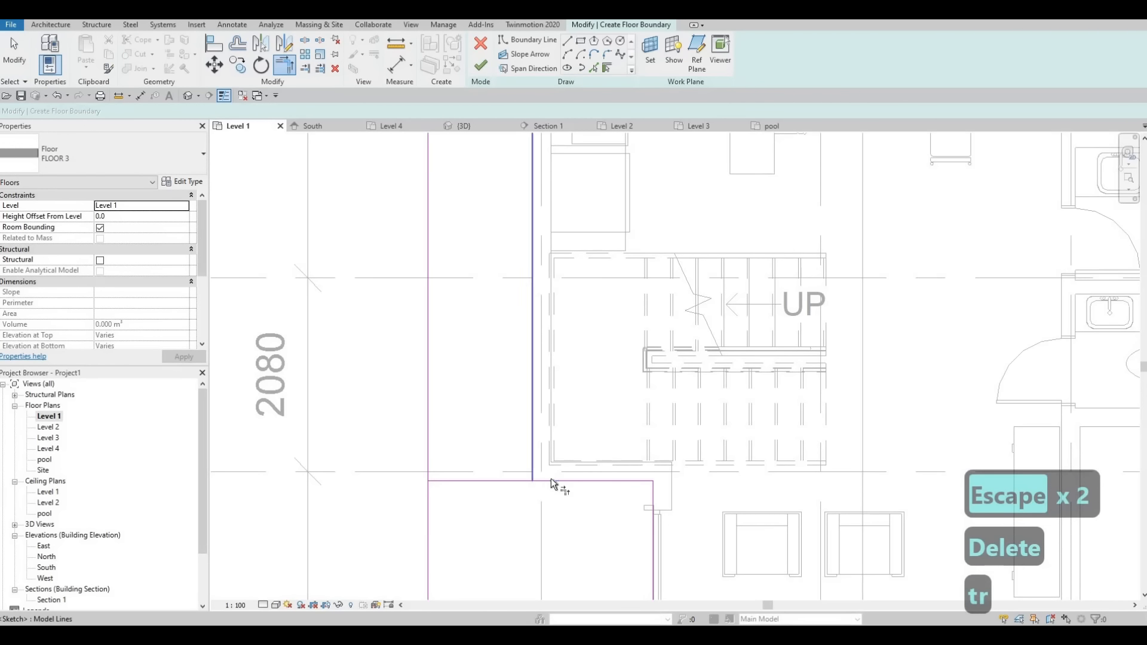
pyautogui.click(551, 480)
pyautogui.click(429, 490)
pyautogui.press('Escape')
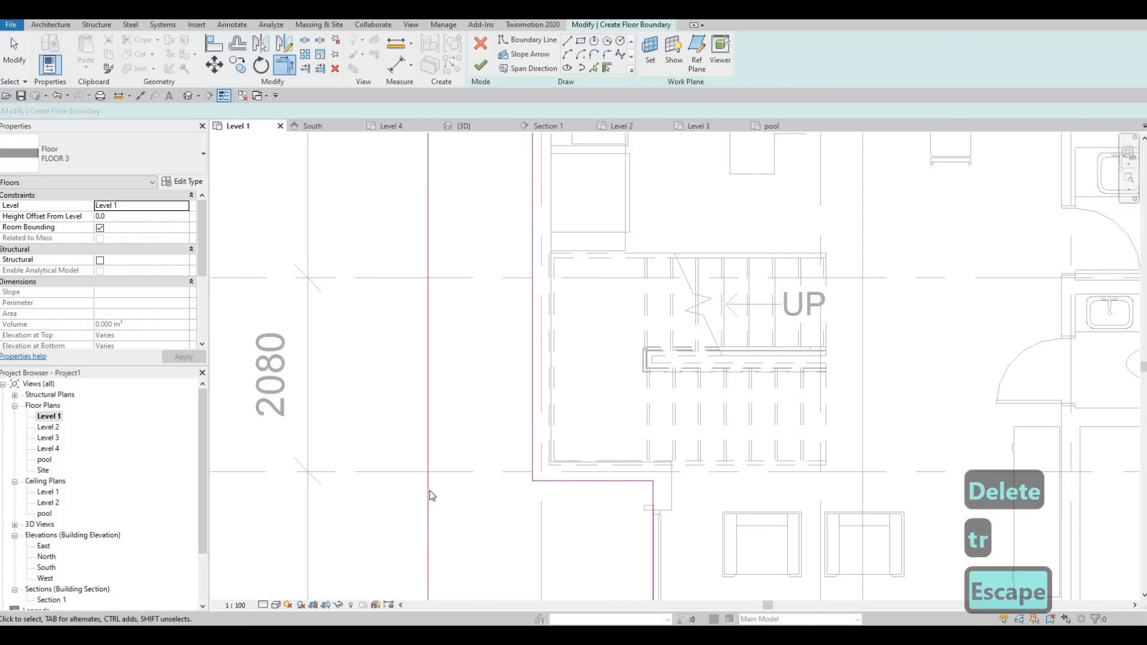
# Delete the lower outer side line and extend the upper outer line to form a corner with the front boundary line
pyautogui.click(430, 493)
pyautogui.press('Delete')
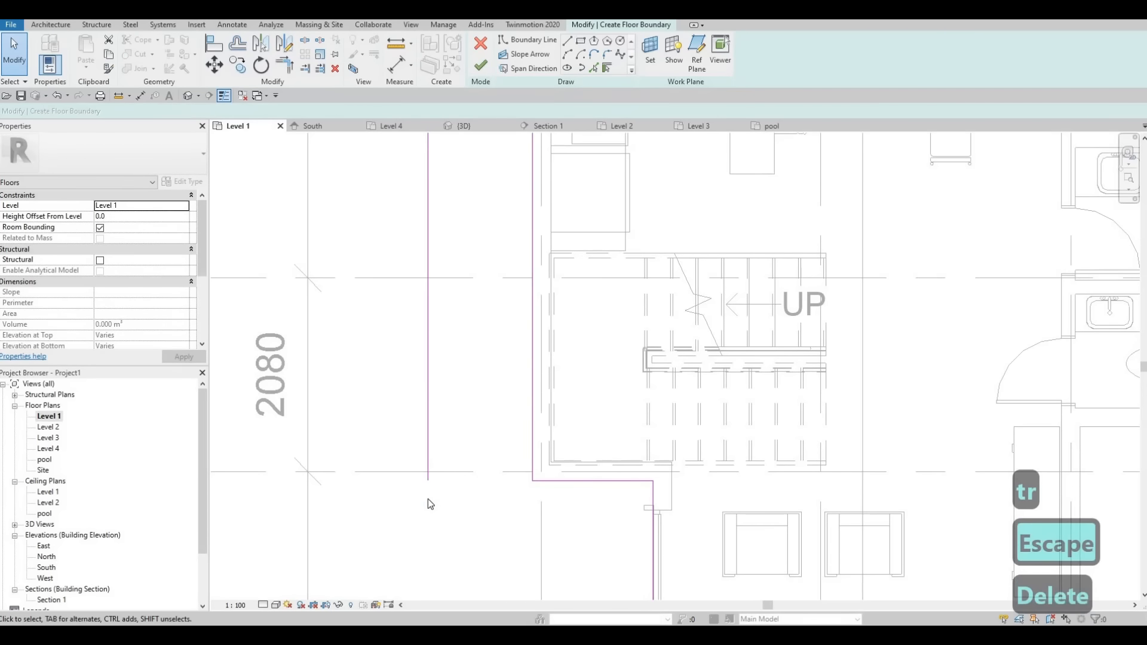
pyautogui.scroll(-2, 436, 478)
pyautogui.press('t')
pyautogui.press('r')
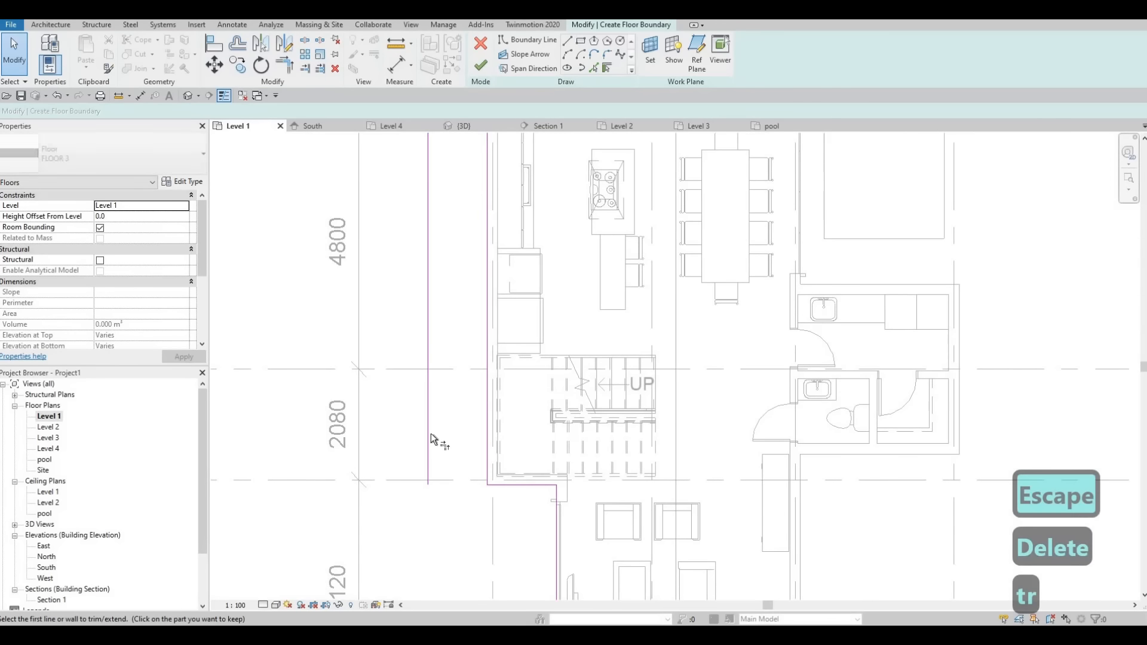
pyautogui.click(429, 433)
pyautogui.scroll(-1, 475, 529)
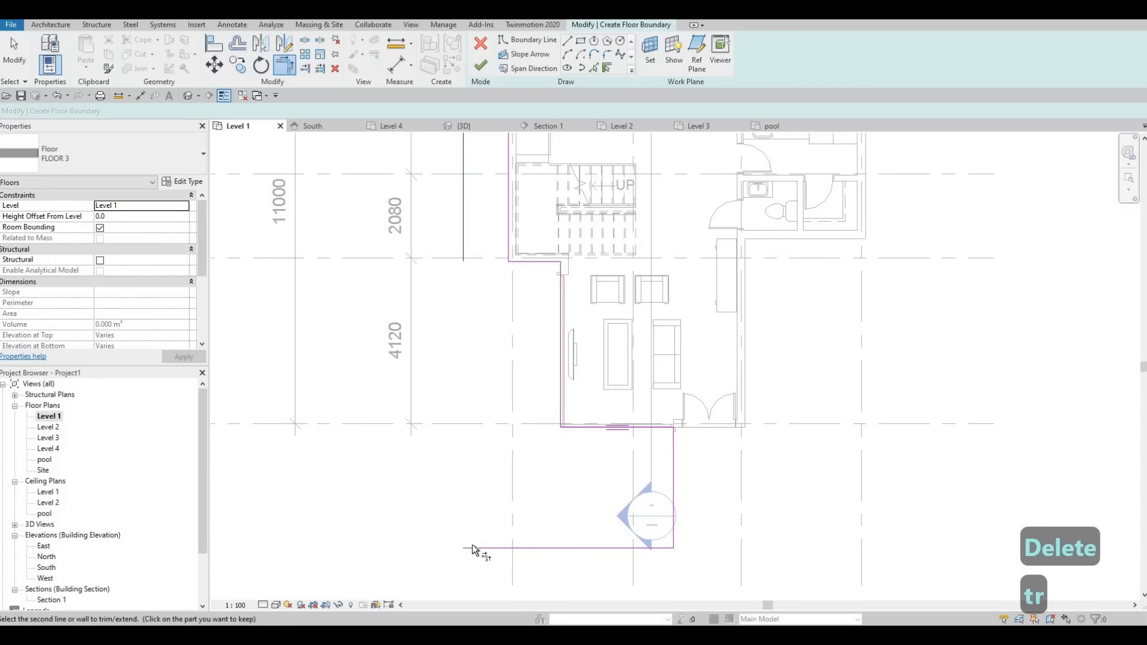
pyautogui.click(478, 547)
pyautogui.press('Escape')
# Draw boundary lines from the house's rear corner 3100 mm along the rear wall to grid 2, and along grid 2 to the rear edge's level
pyautogui.moveTo(487, 479); pyautogui.dragTo(483, 593, button='middle')
pyautogui.scroll(-2, 483, 593)
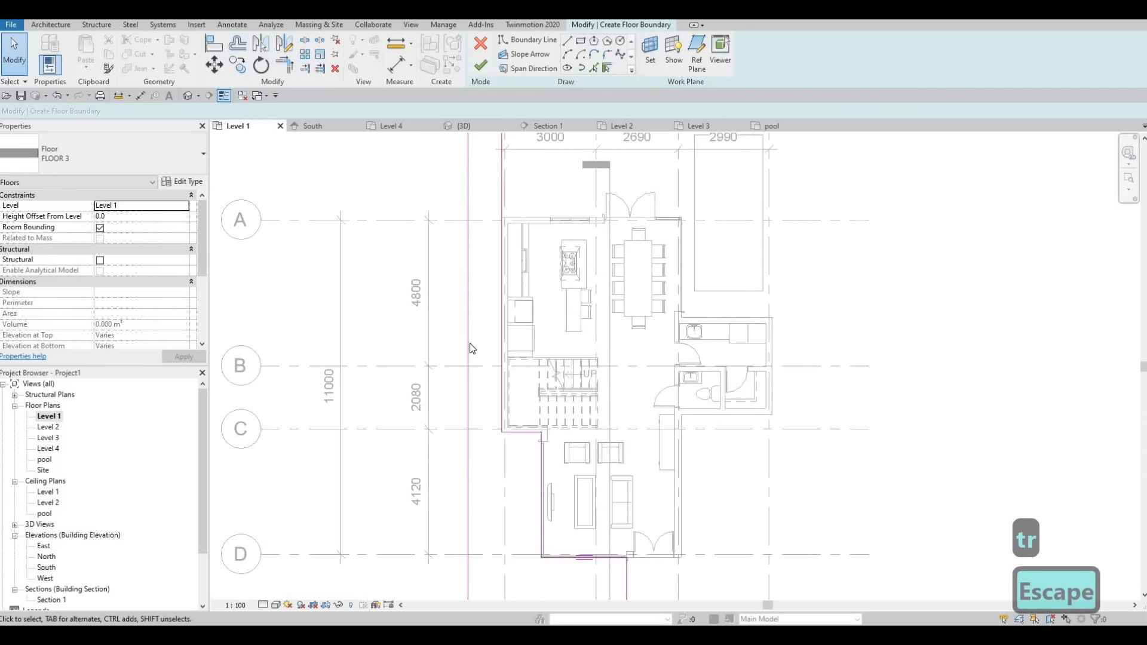
pyautogui.moveTo(472, 349); pyautogui.dragTo(448, 429, button='middle')
pyautogui.scroll(-1, 448, 428)
pyautogui.moveTo(467, 239); pyautogui.dragTo(466, 253, button='middle')
pyautogui.scroll(2, 466, 254)
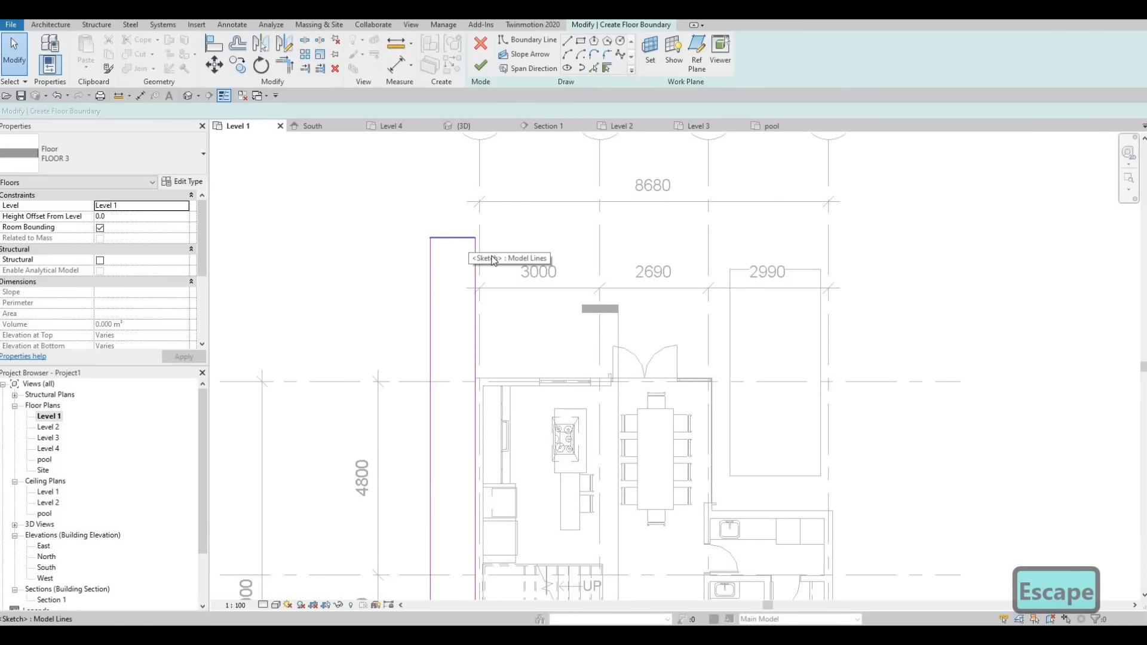
pyautogui.press('Escape')
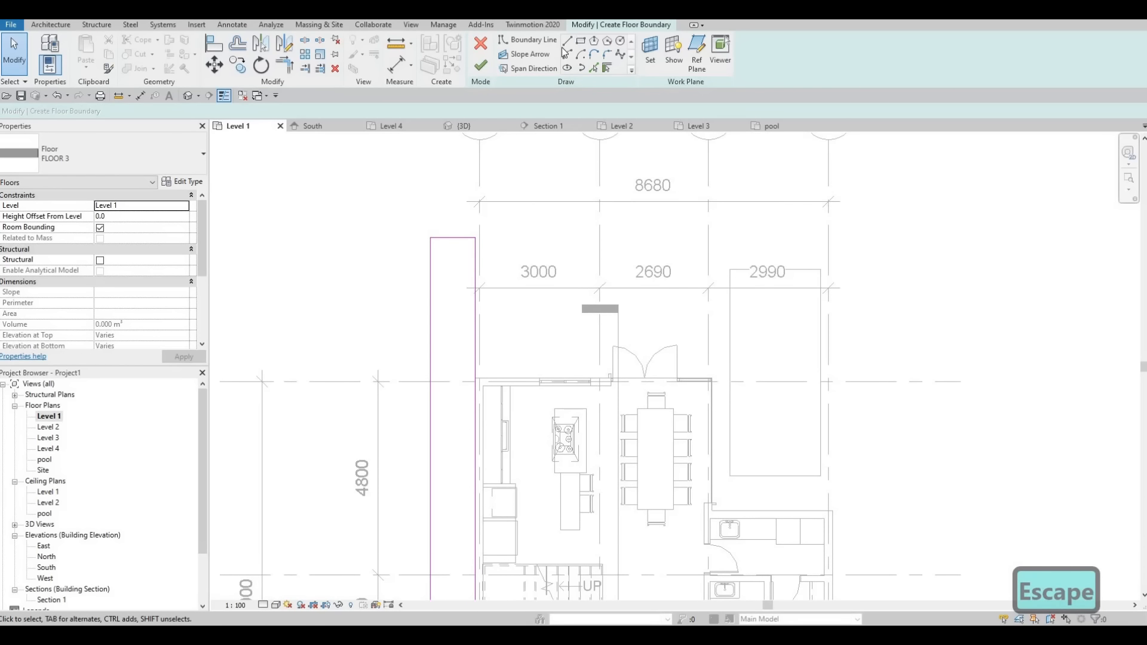
pyautogui.press('Escape')
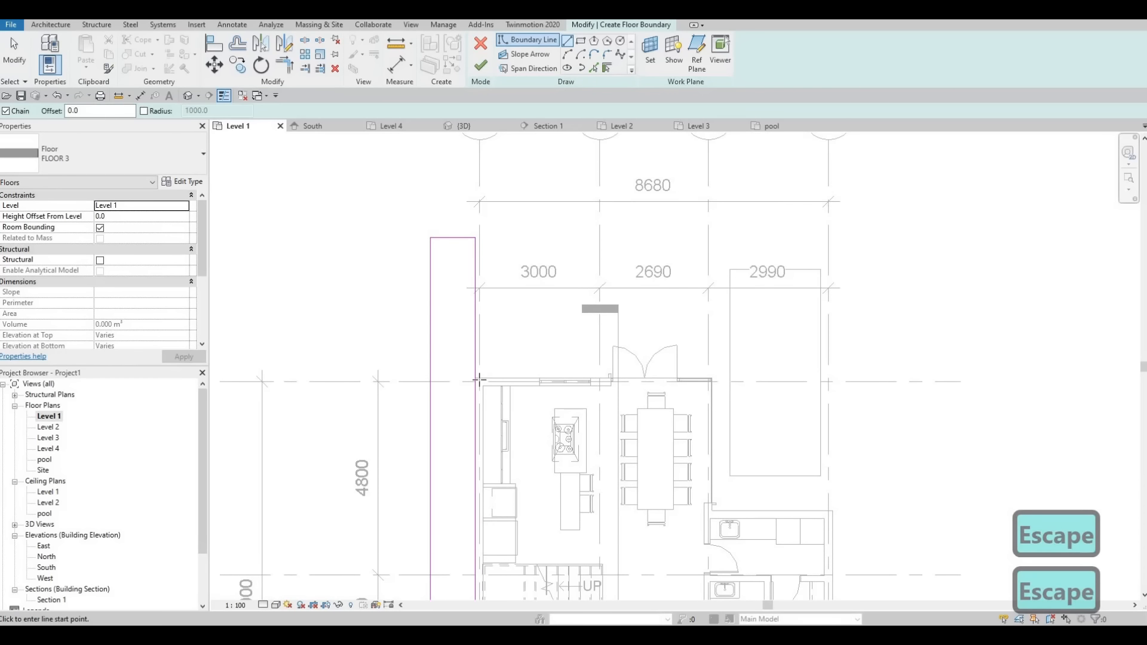
pyautogui.click(476, 377)
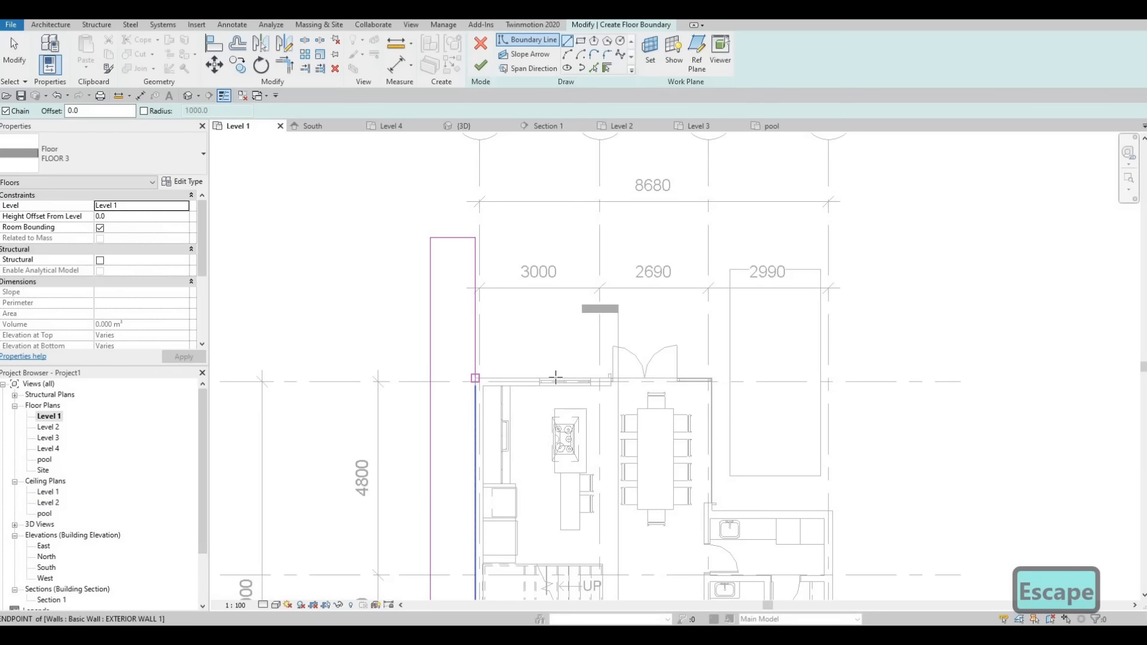
pyautogui.click(599, 381)
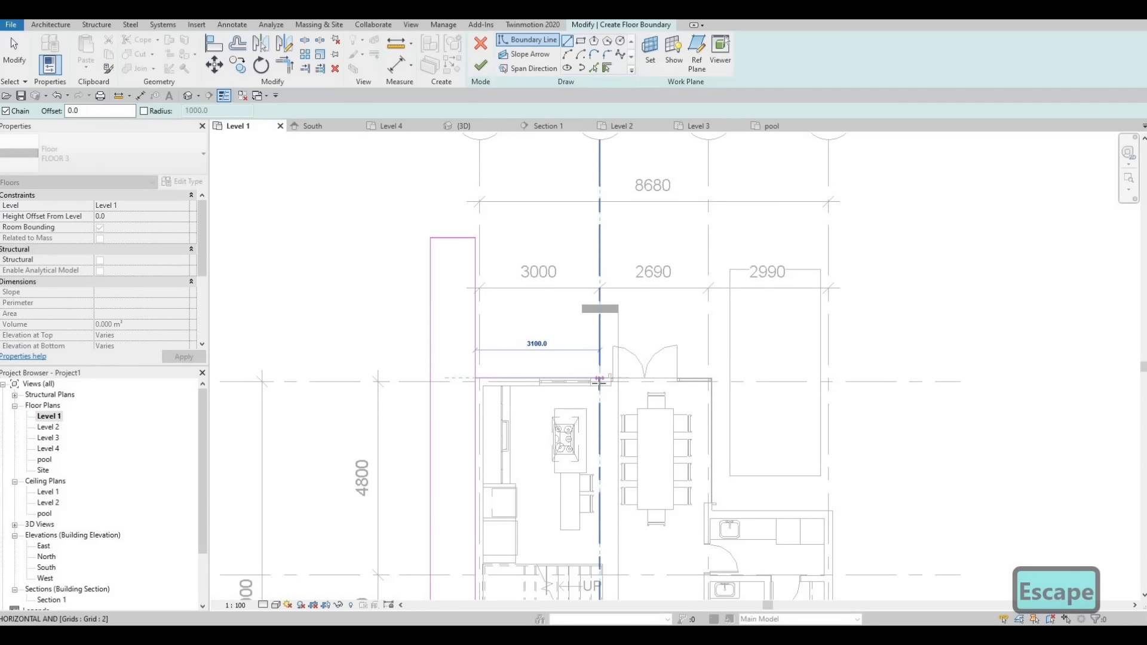
pyautogui.click(599, 238)
pyautogui.press('Escape')
pyautogui.press('Escape')
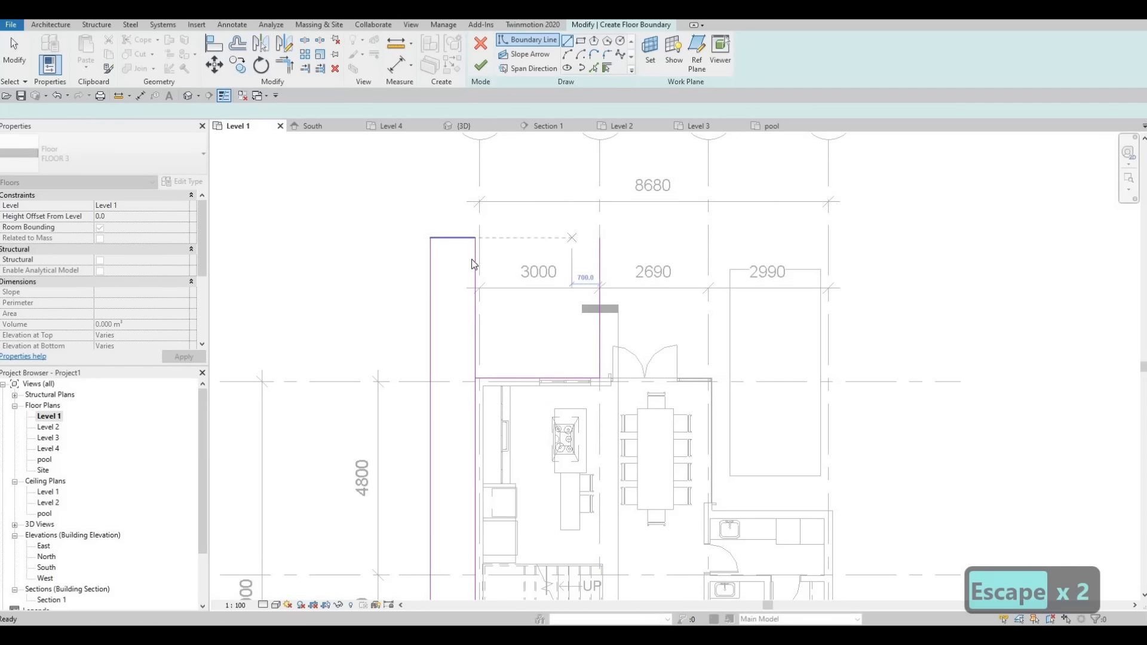
pyautogui.press('Escape')
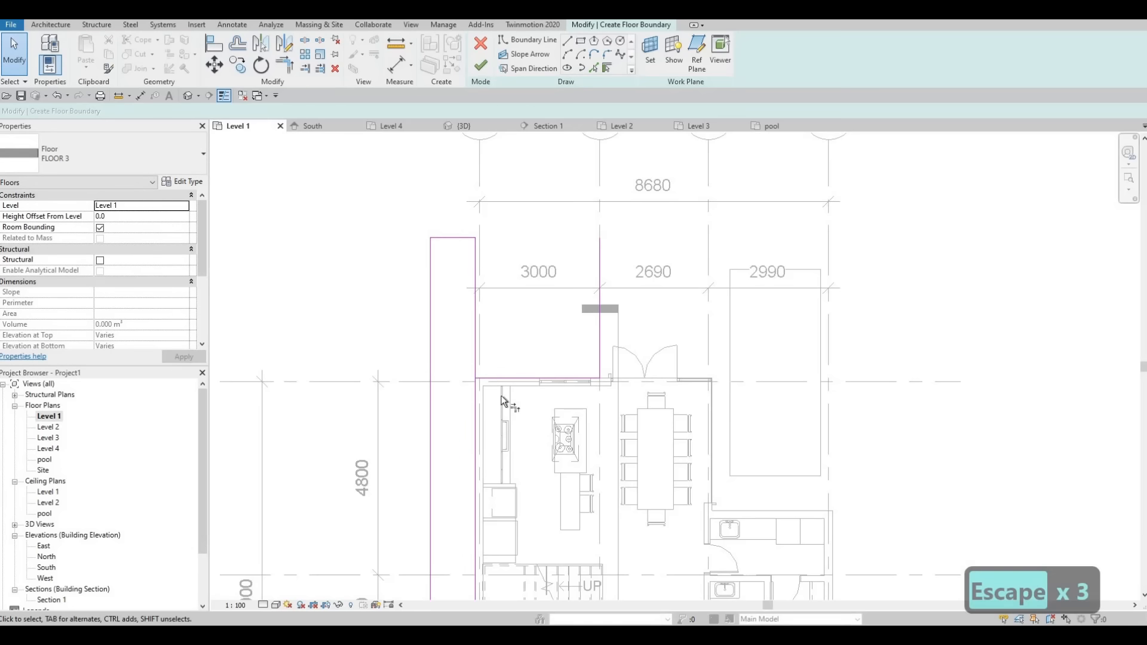
# Trim the side wall boundary line to a corner with the new line along the kitchen's rear wall
pyautogui.press('t')
pyautogui.press('r')
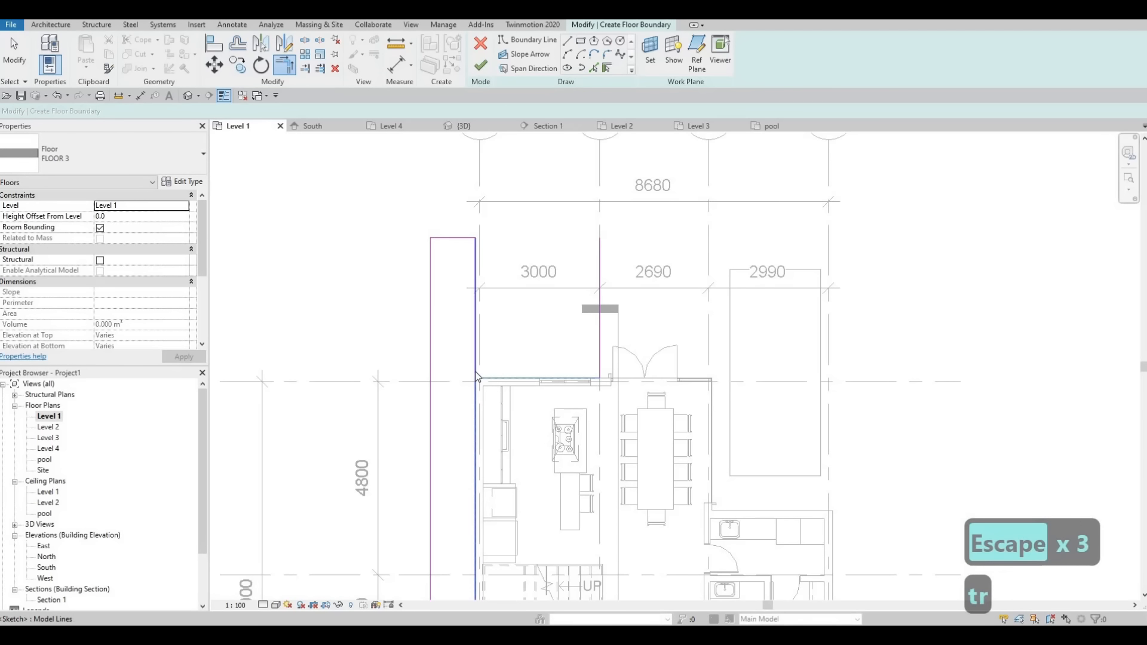
pyautogui.click(477, 378)
pyautogui.press('Escape')
pyautogui.press('Escape')
pyautogui.press('Escape')
# Extend the rear edge line to form a corner with the boundary line on grid 2
pyautogui.press('t')
pyautogui.press('r')
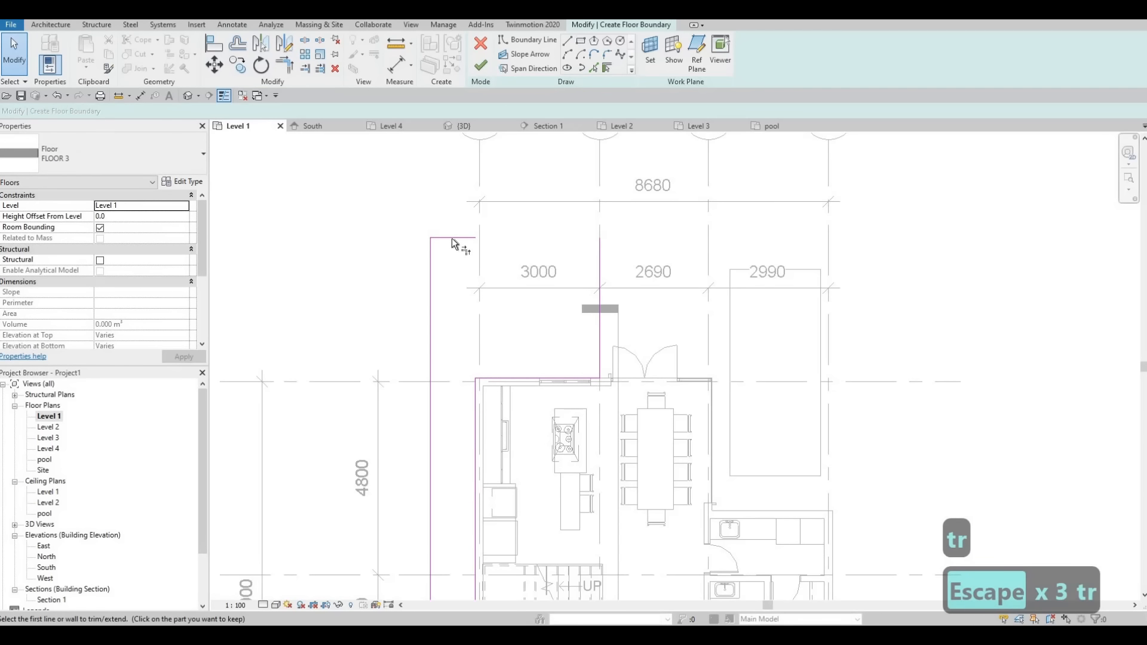
pyautogui.click(452, 237)
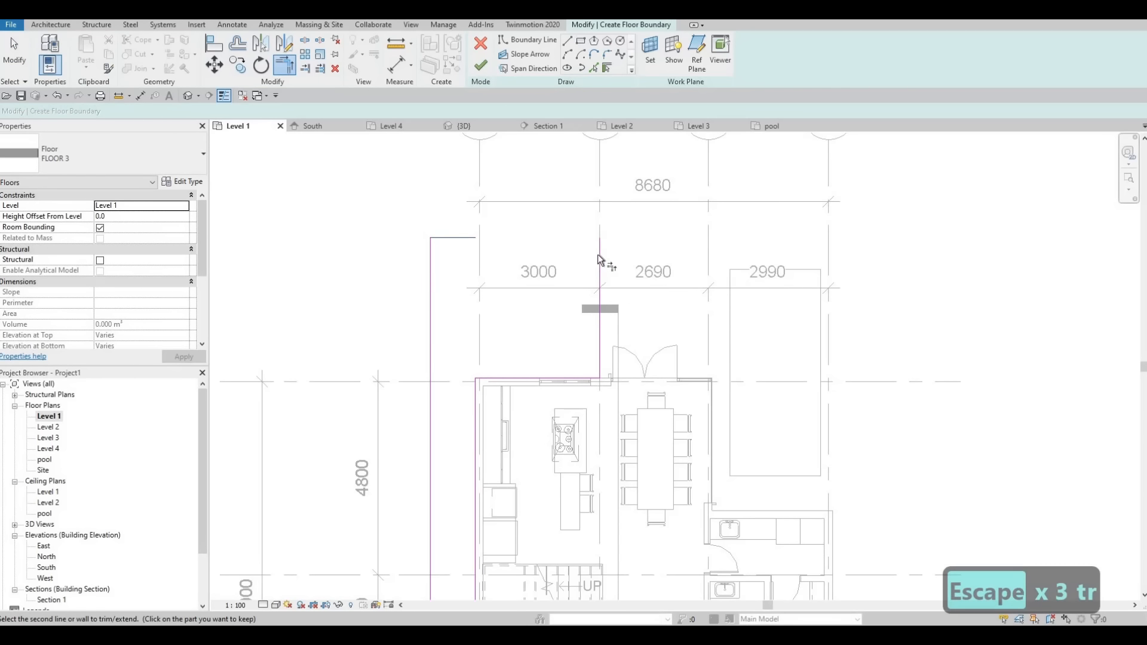
pyautogui.click(598, 254)
pyautogui.press('Escape')
# Move the boundary line on grid 2 toward grid 1, to about 2440 mm from grid 1
pyautogui.scroll(-2, 588, 304)
pyautogui.moveTo(588, 304); pyautogui.dragTo(567, 297, button='middle')
pyautogui.scroll(-1, 558, 236)
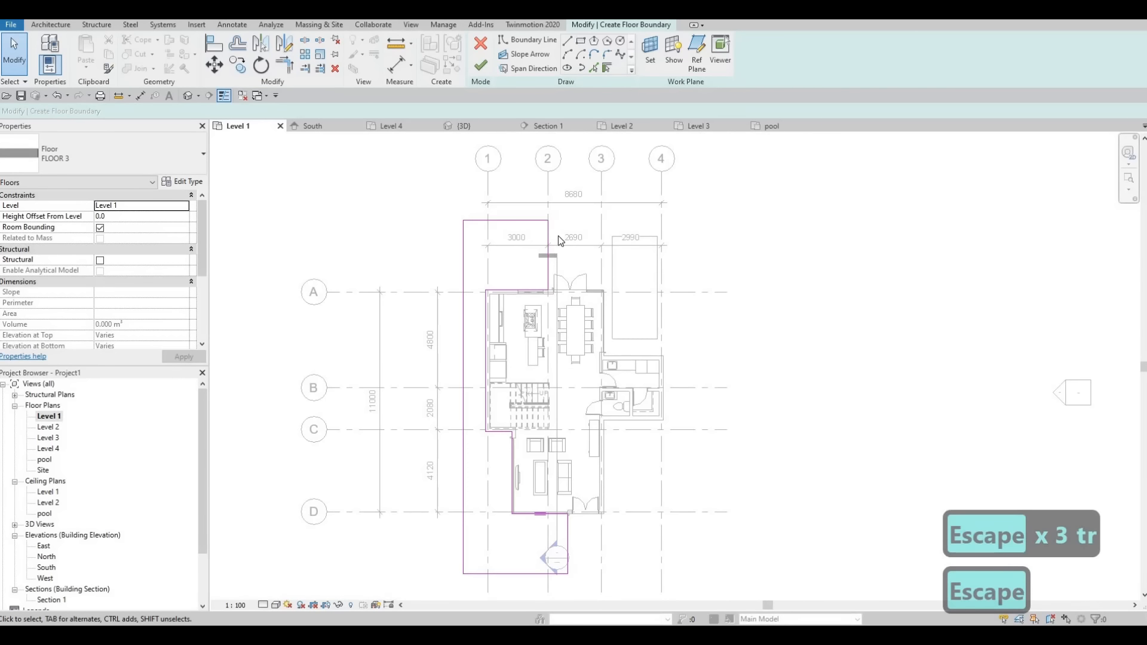
pyautogui.scroll(1, 544, 247)
pyautogui.press('Escape')
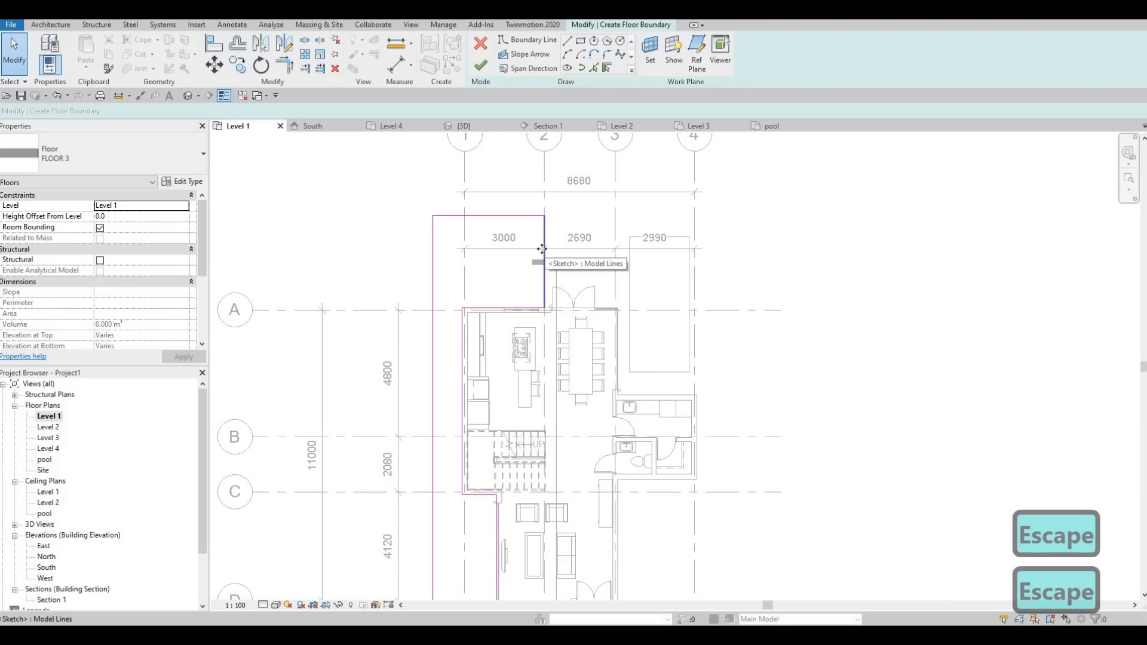
pyautogui.click(543, 251)
pyautogui.moveTo(530, 251); pyautogui.dragTo(530, 250)
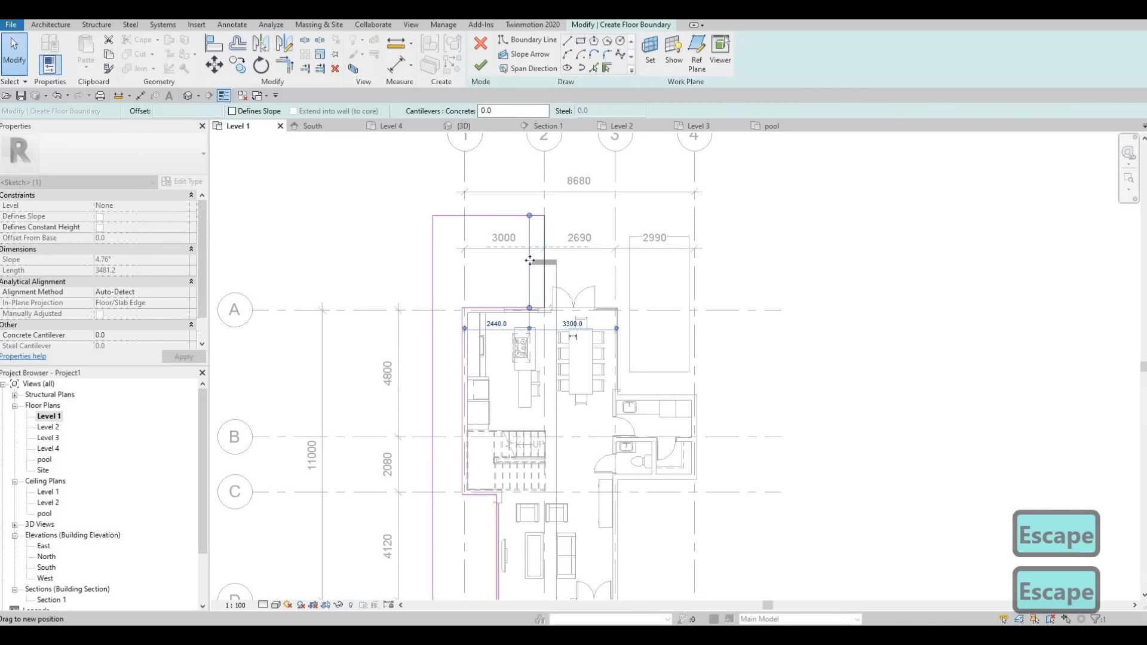
pyautogui.scroll(1, 535, 275)
pyautogui.press('Escape')
pyautogui.press('Escape')
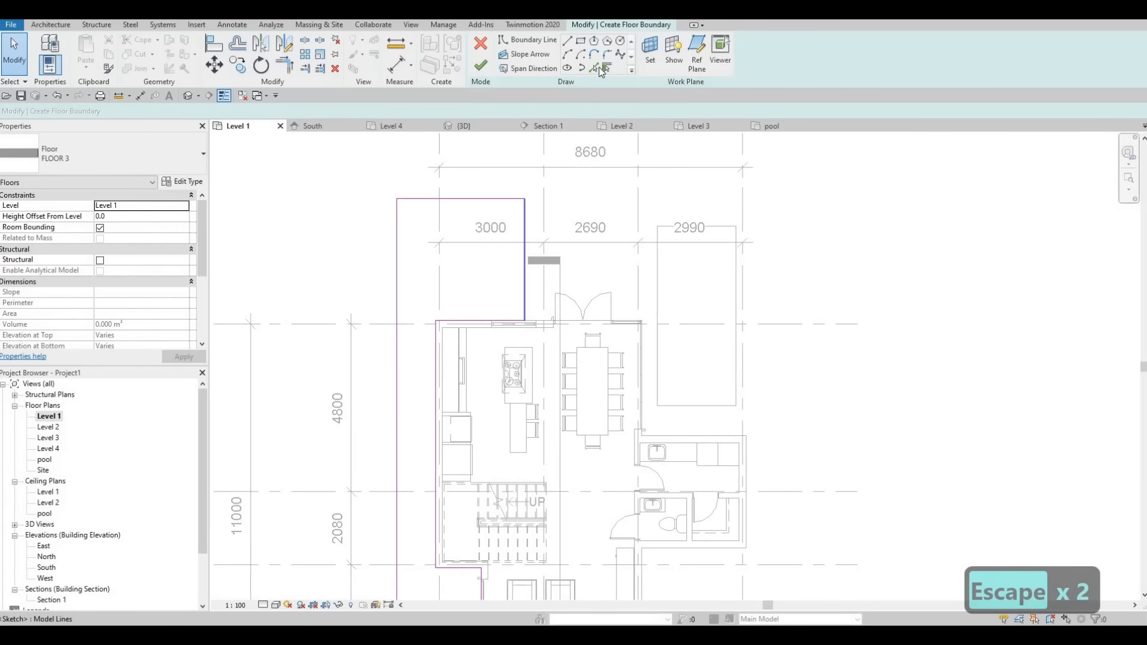
pyautogui.scroll(-1, 517, 279)
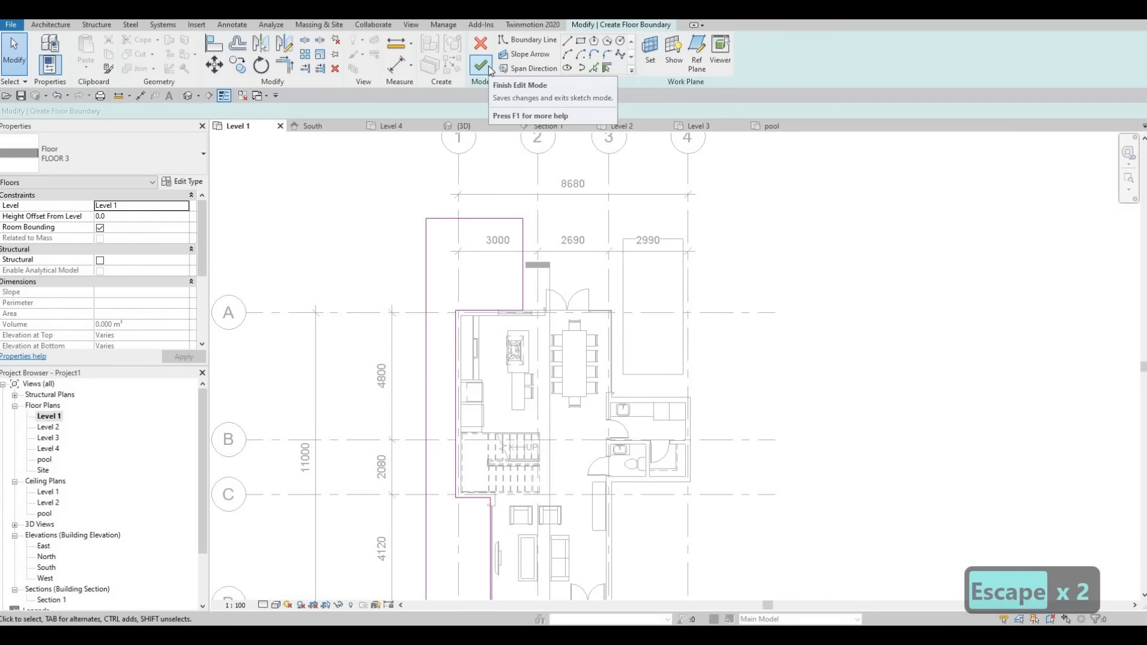
# Finish the FLOOR 3 boundary sketch to create the grass floor and deselect it
pyautogui.click(482, 66)
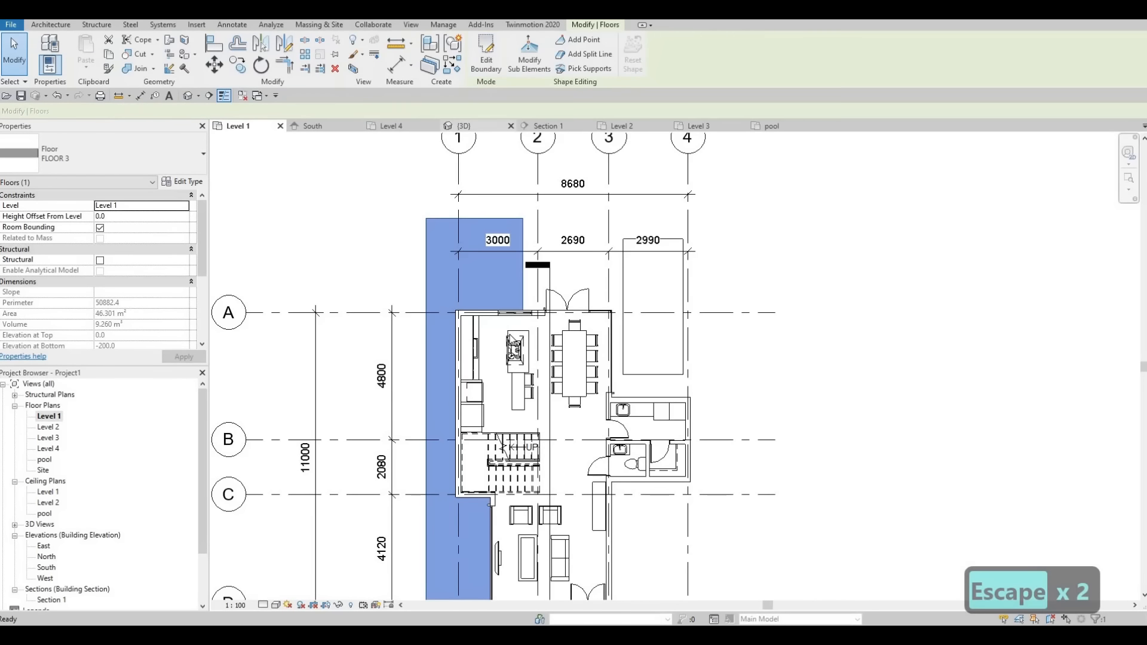
pyautogui.press('Escape')
pyautogui.scroll(-2, 596, 357)
pyautogui.moveTo(596, 357); pyautogui.dragTo(539, 314, button='middle')
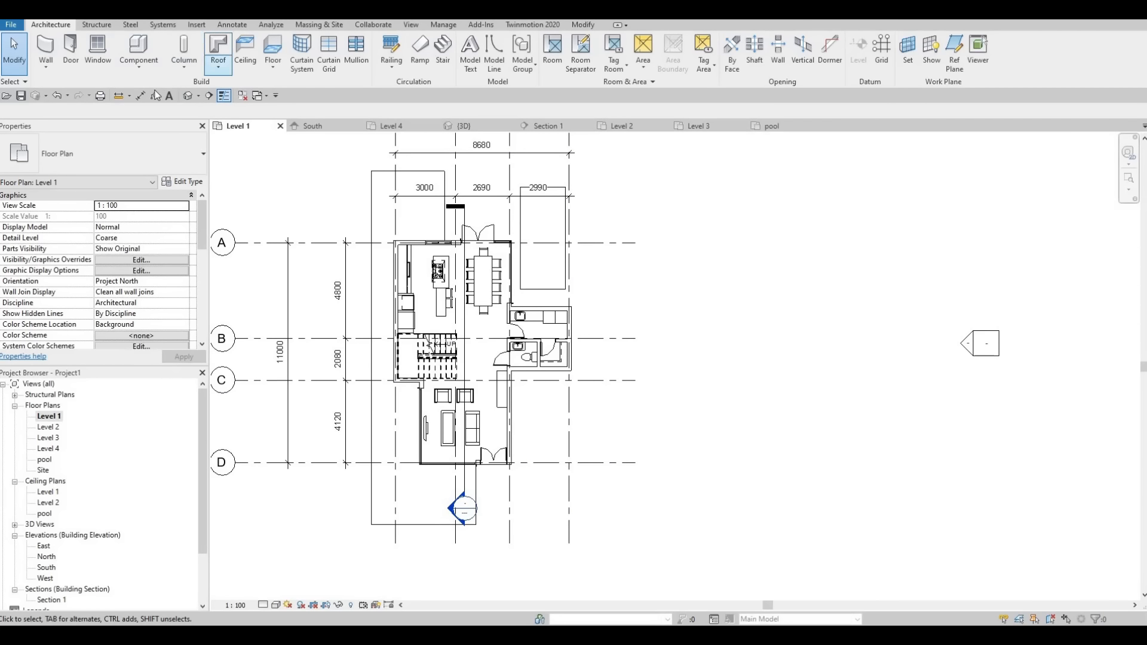
# Start a new floor on Level 1 and duplicate type FLOOR 3 as FLOOR 4
pyautogui.click(273, 47)
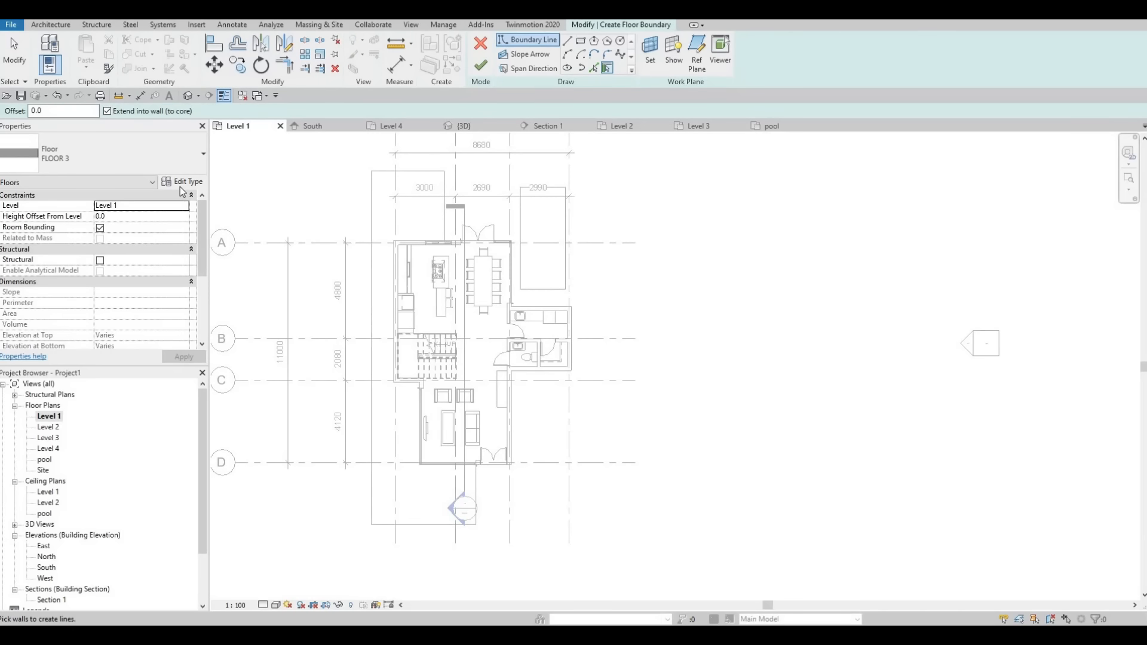
pyautogui.click(182, 186)
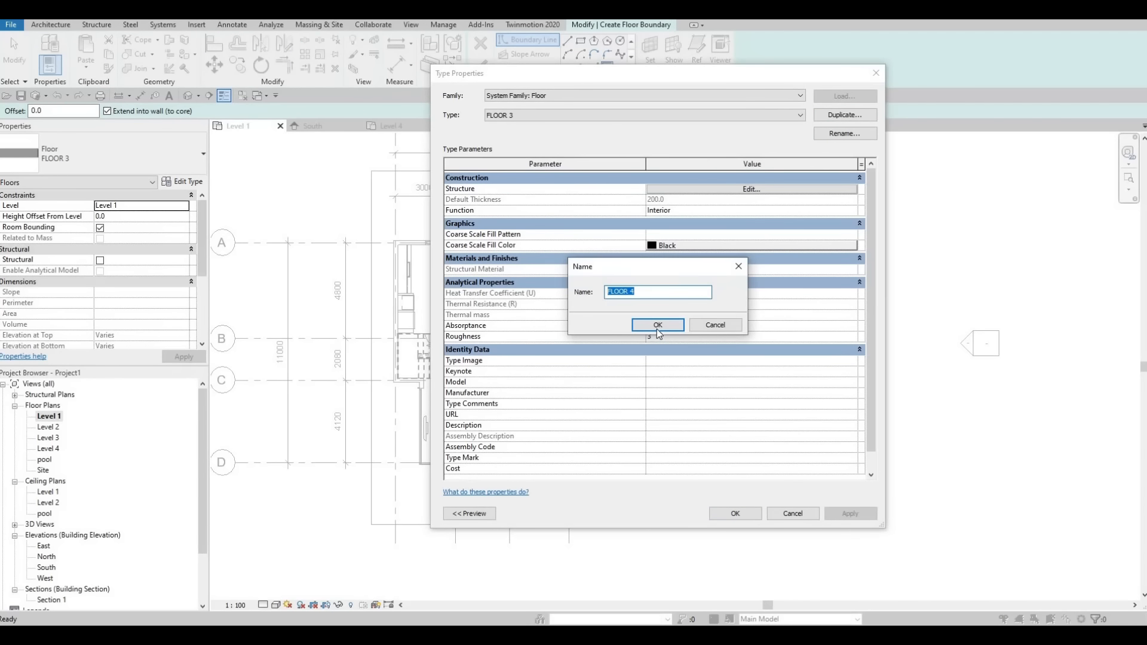
pyautogui.press('Return')
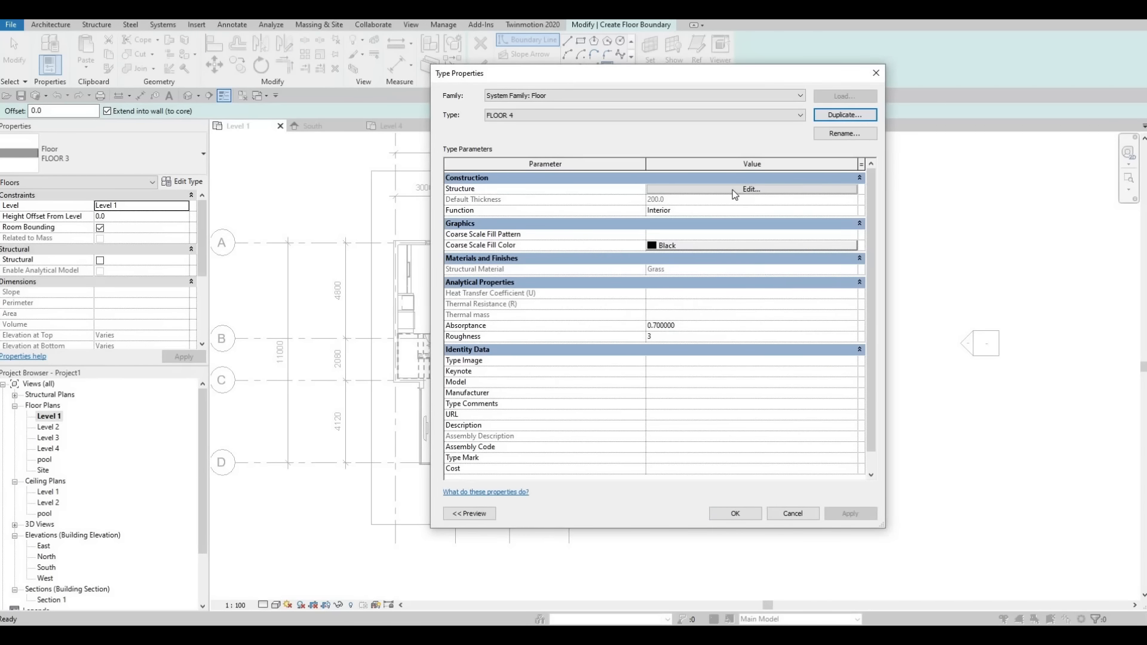
# Set FLOOR 4's structure layer material to Concrete, Broom Finish from the AEC Concrete library and accept the type settings
pyautogui.click(734, 190)
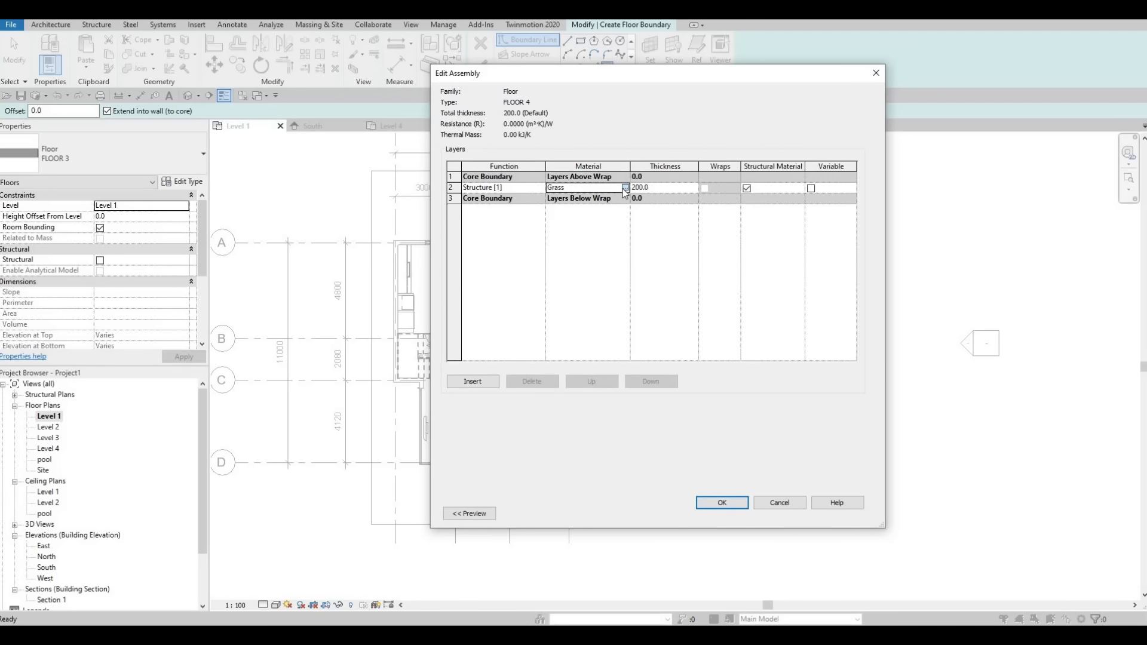
pyautogui.click(625, 187)
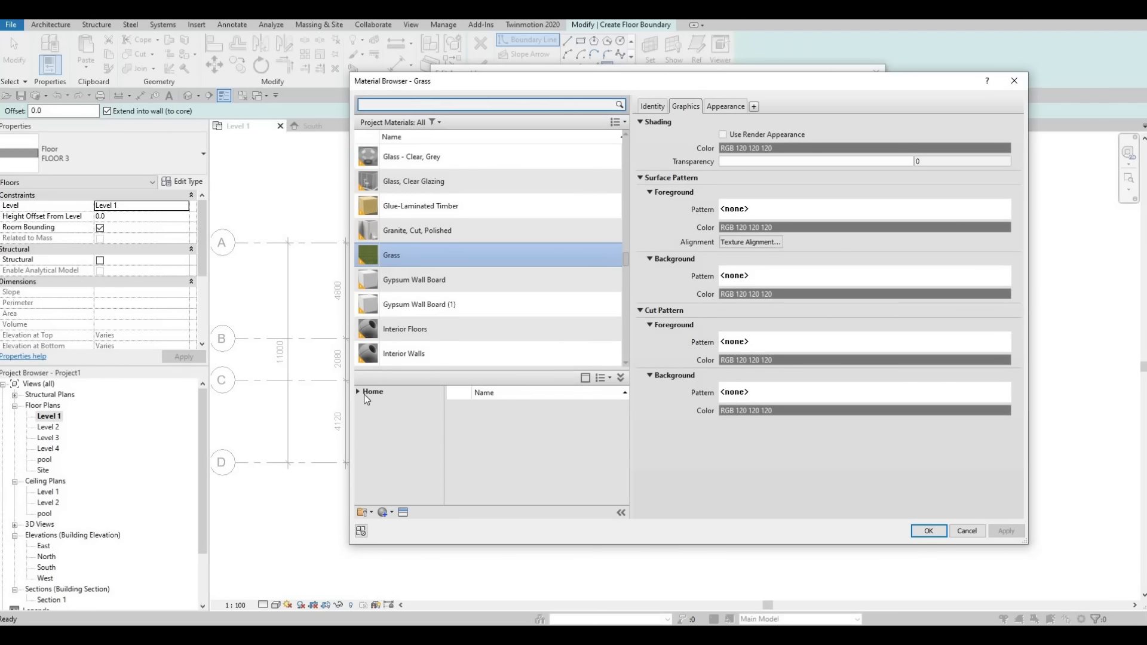
pyautogui.click(358, 392)
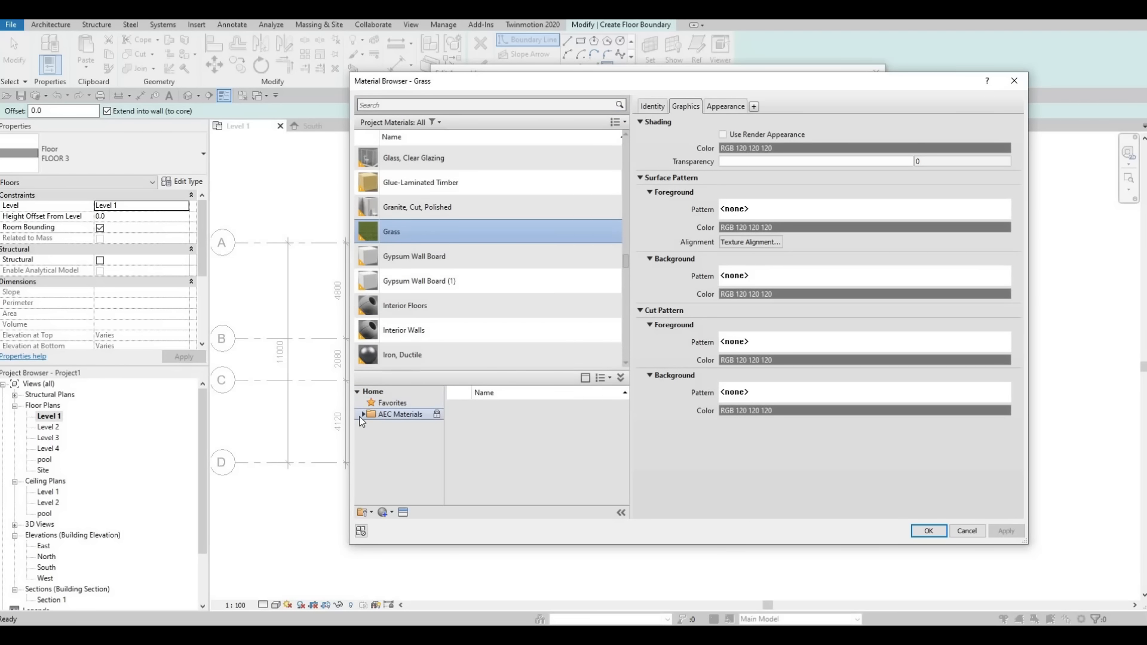
pyautogui.click(360, 417)
pyautogui.click(362, 415)
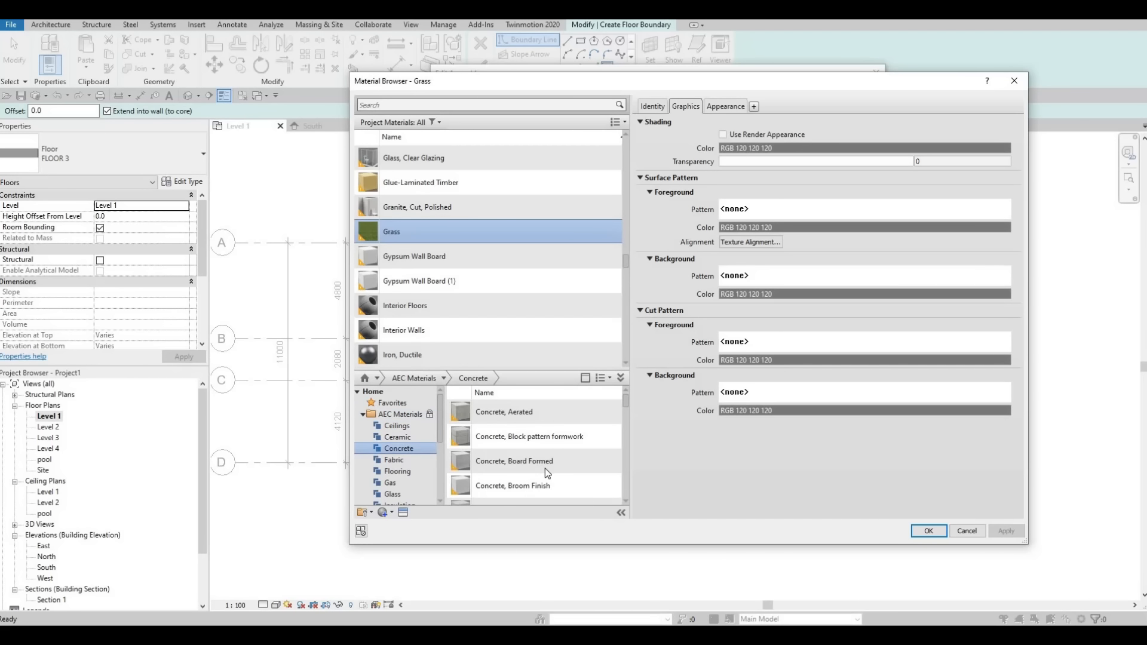
pyautogui.scroll(-1, 569, 467)
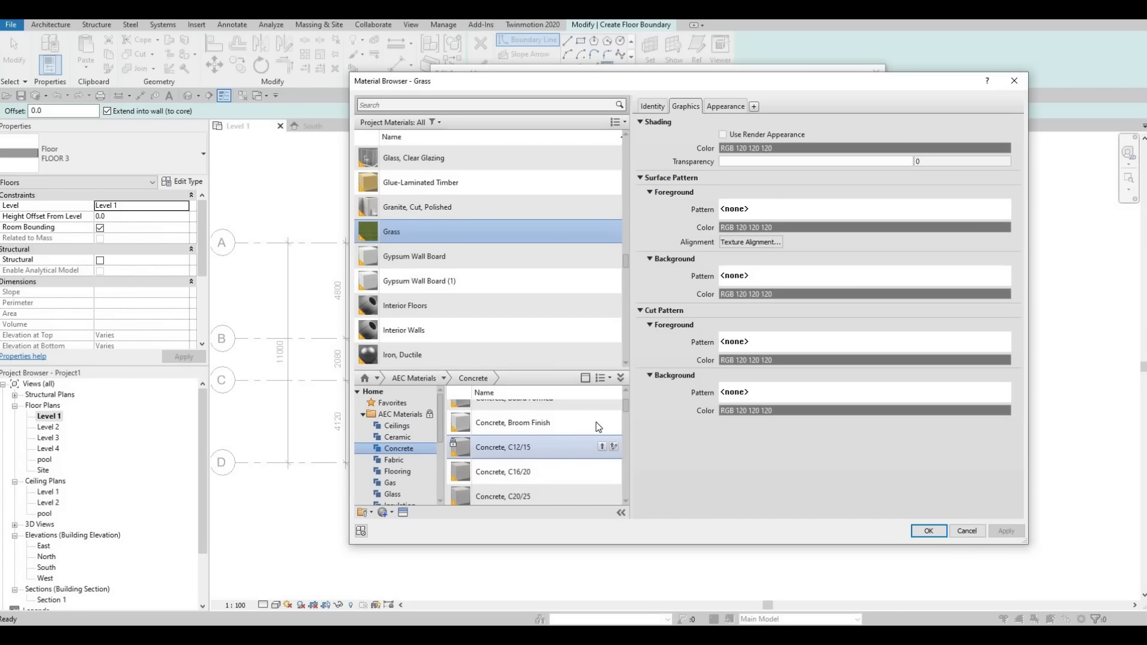
pyautogui.click(602, 421)
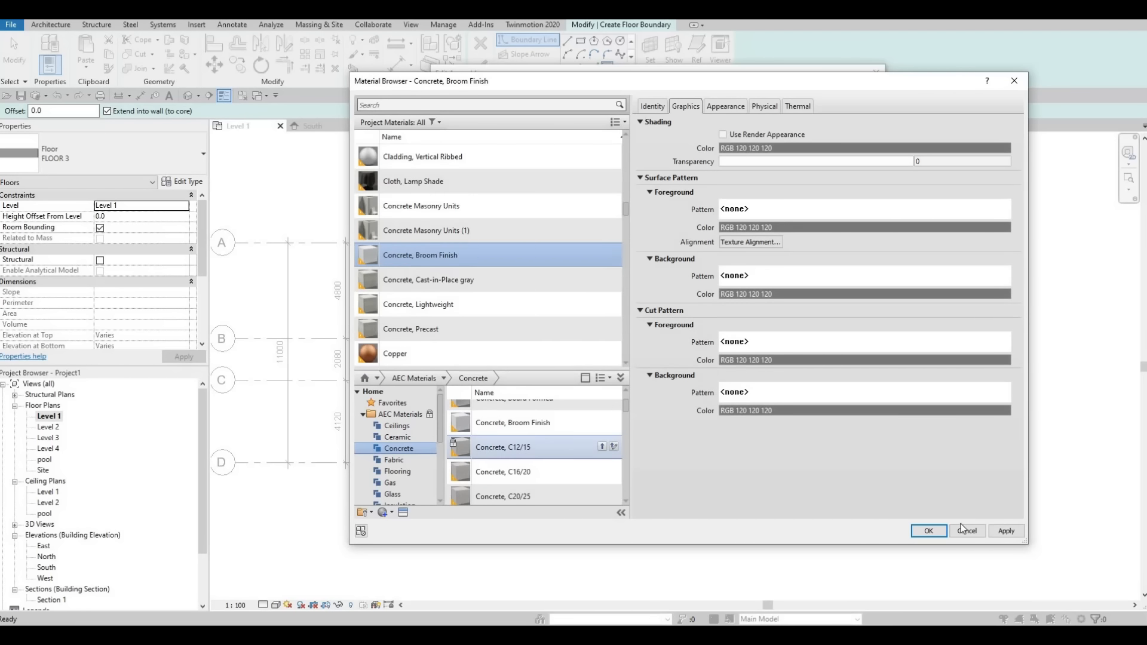
pyautogui.press('Return')
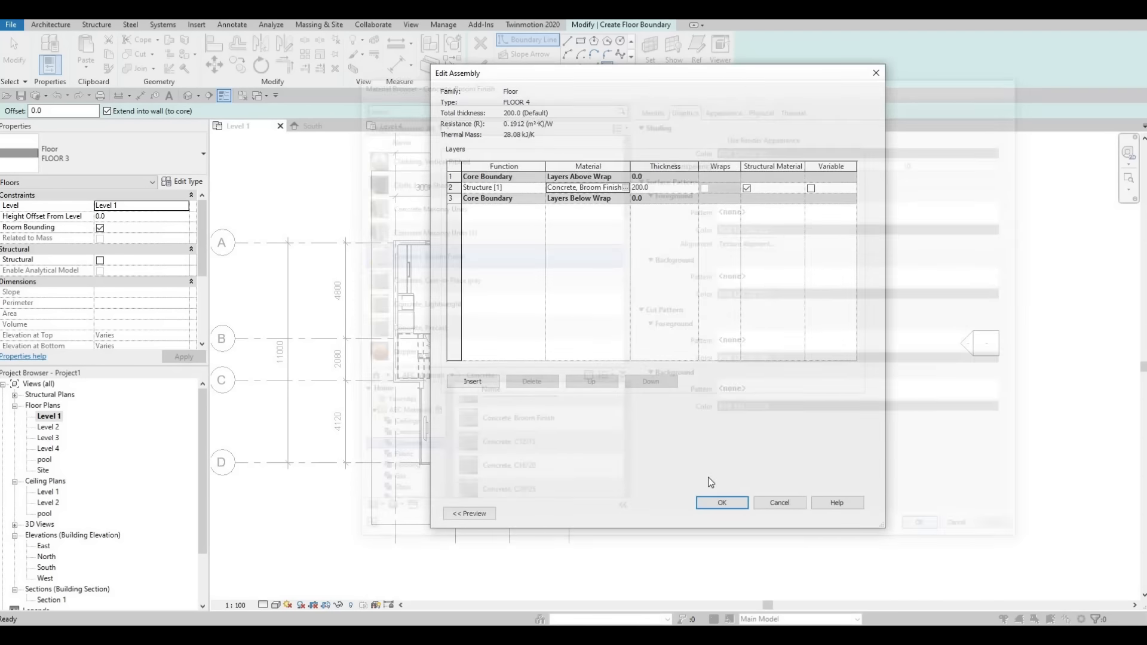
pyautogui.click(719, 505)
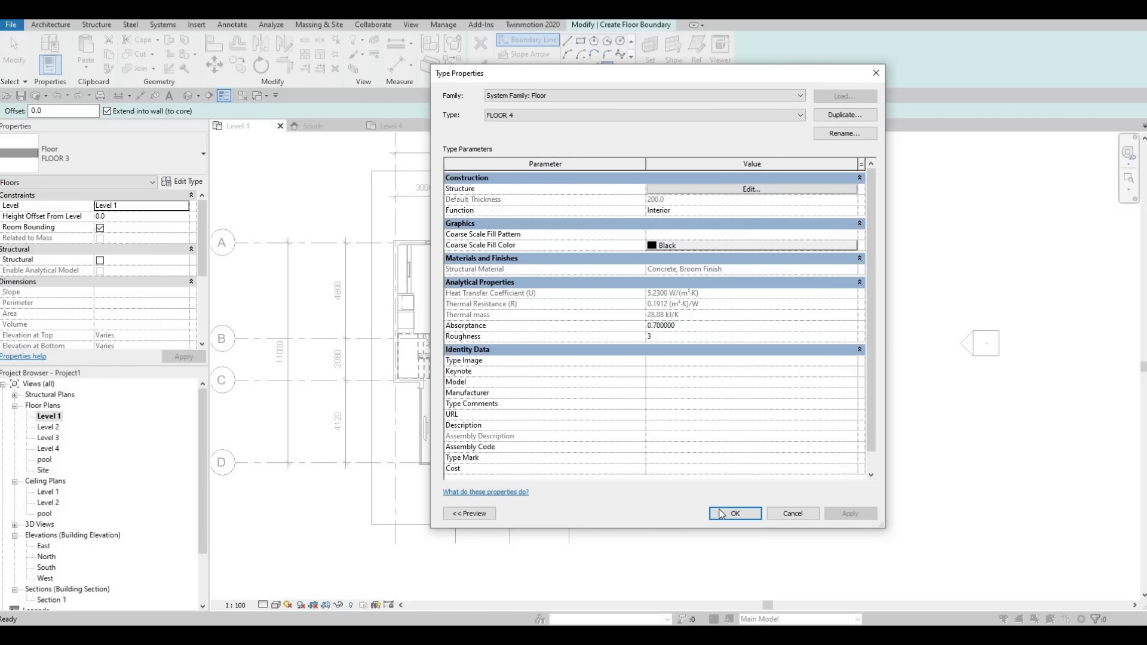
pyautogui.press('Return')
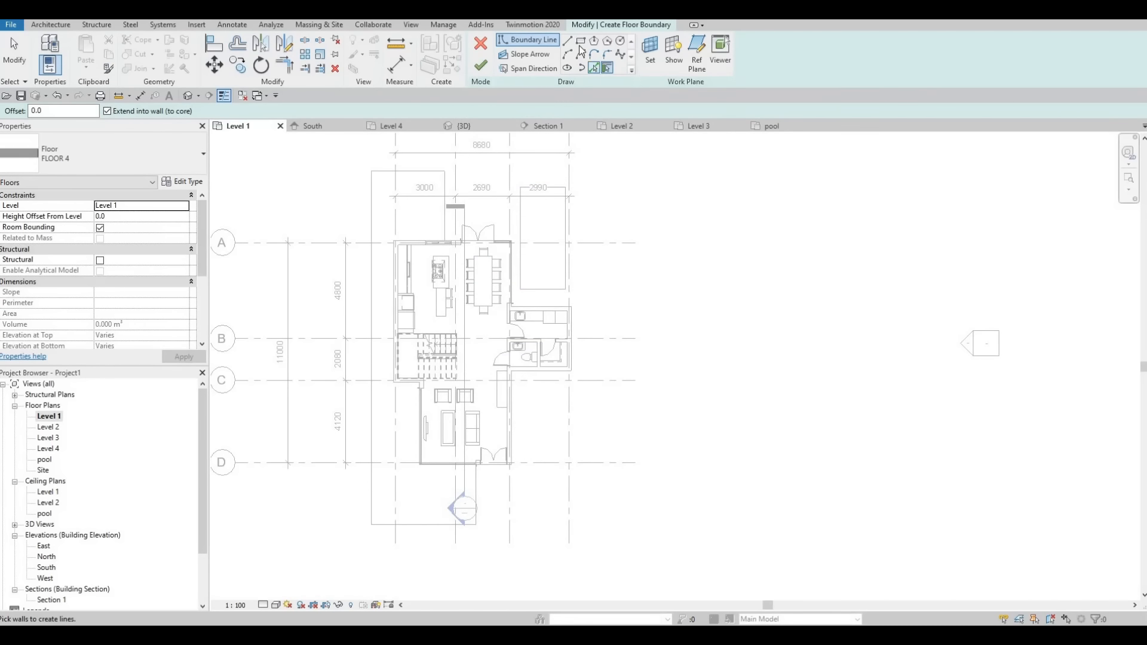
# Draw a 2990 mm wide rectangular boundary beside the living room, from the bathroom's front wall toward the grass floor's front edge
pyautogui.press('l')
pyautogui.press('i')
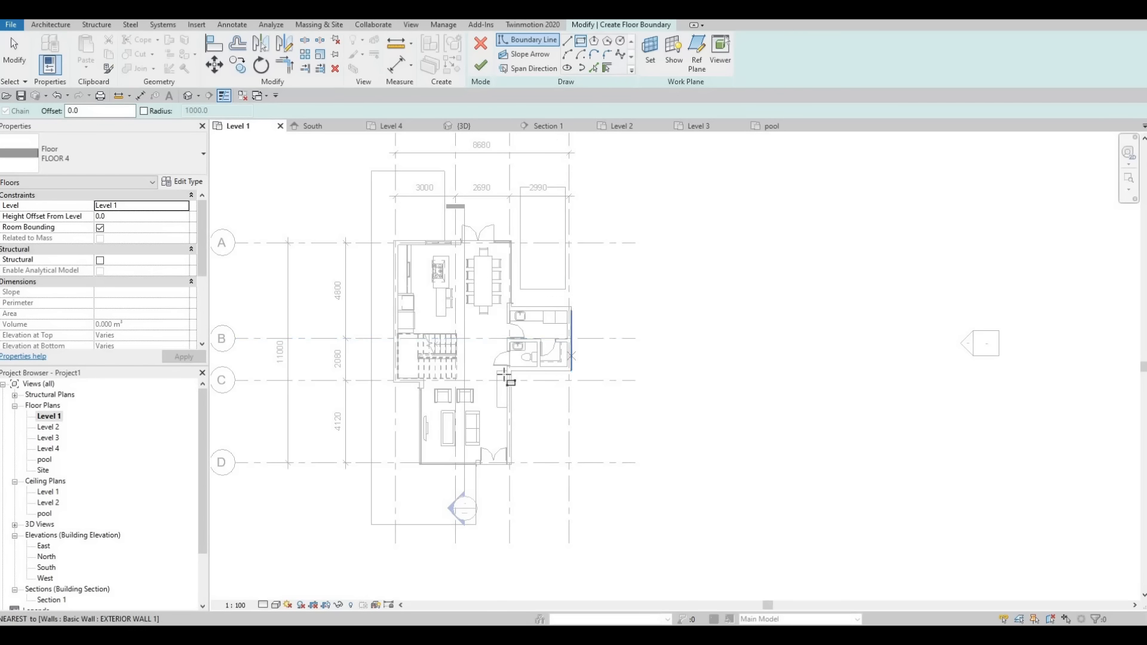
pyautogui.scroll(2, 492, 375)
pyautogui.click(487, 371)
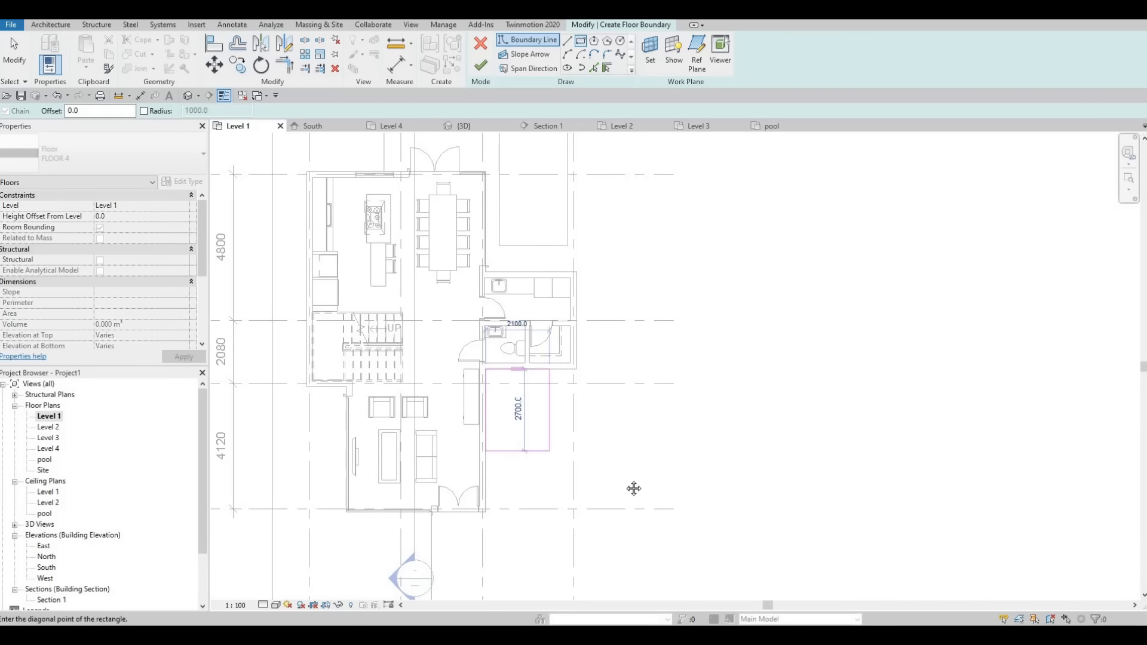
pyautogui.click(607, 550)
pyautogui.moveTo(607, 550); pyautogui.dragTo(632, 460, button='middle')
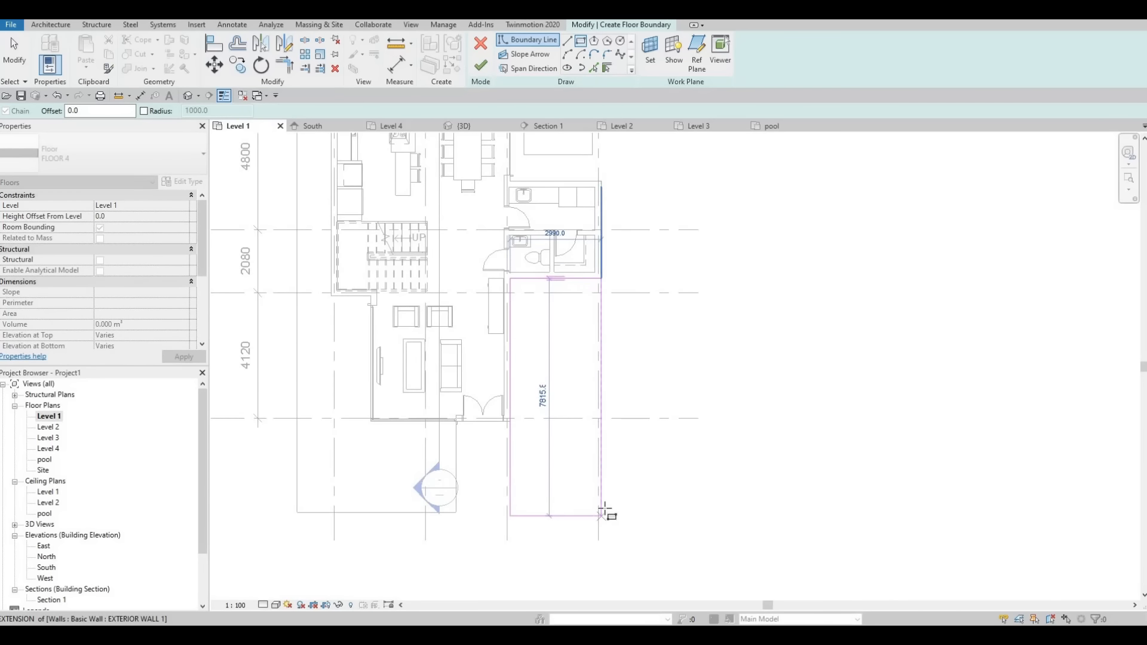
pyautogui.press('Escape')
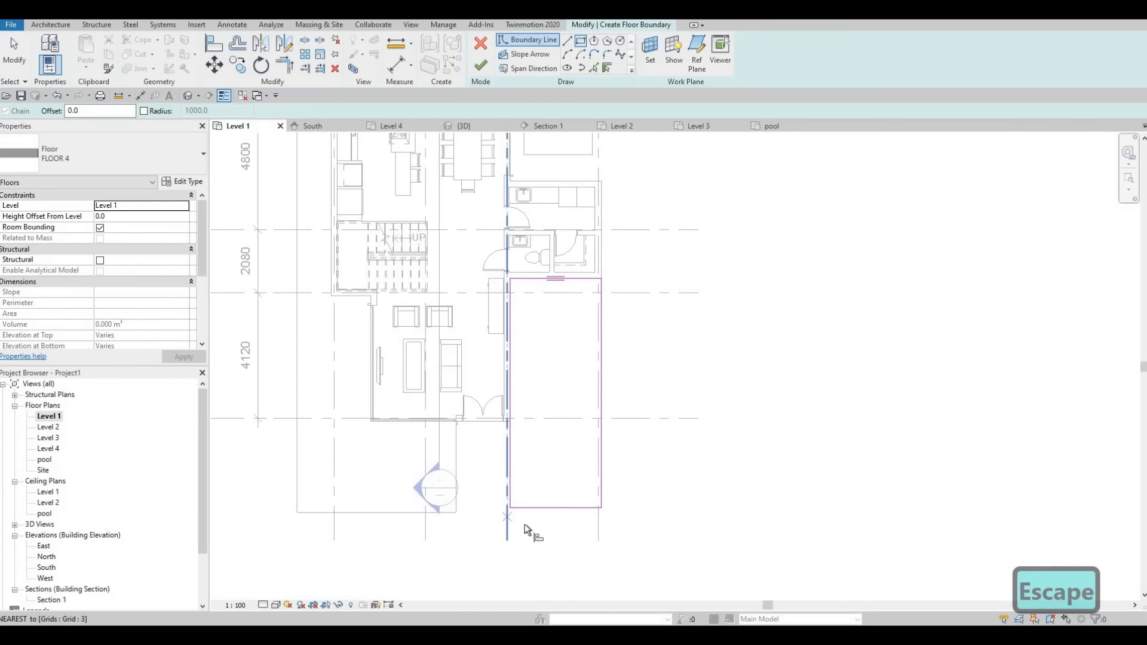
# Align the rectangle's front edge with the front edge of the grass floor
pyautogui.press('a')
pyautogui.press('l')
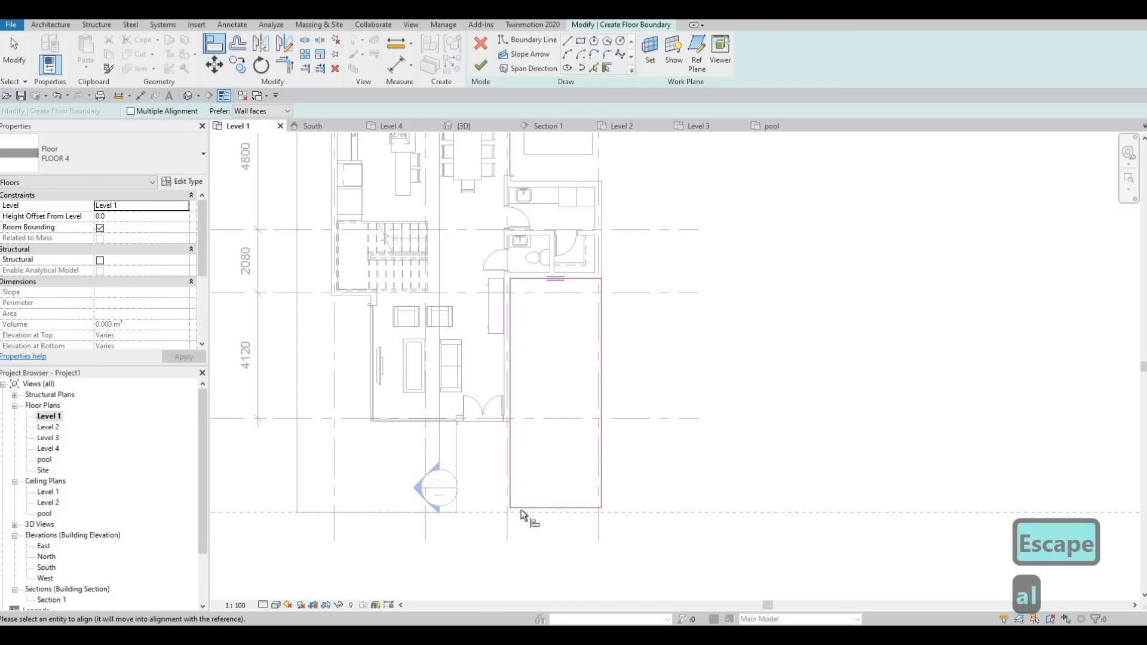
pyautogui.press('Escape')
pyautogui.press('Escape')
pyautogui.press('Escape')
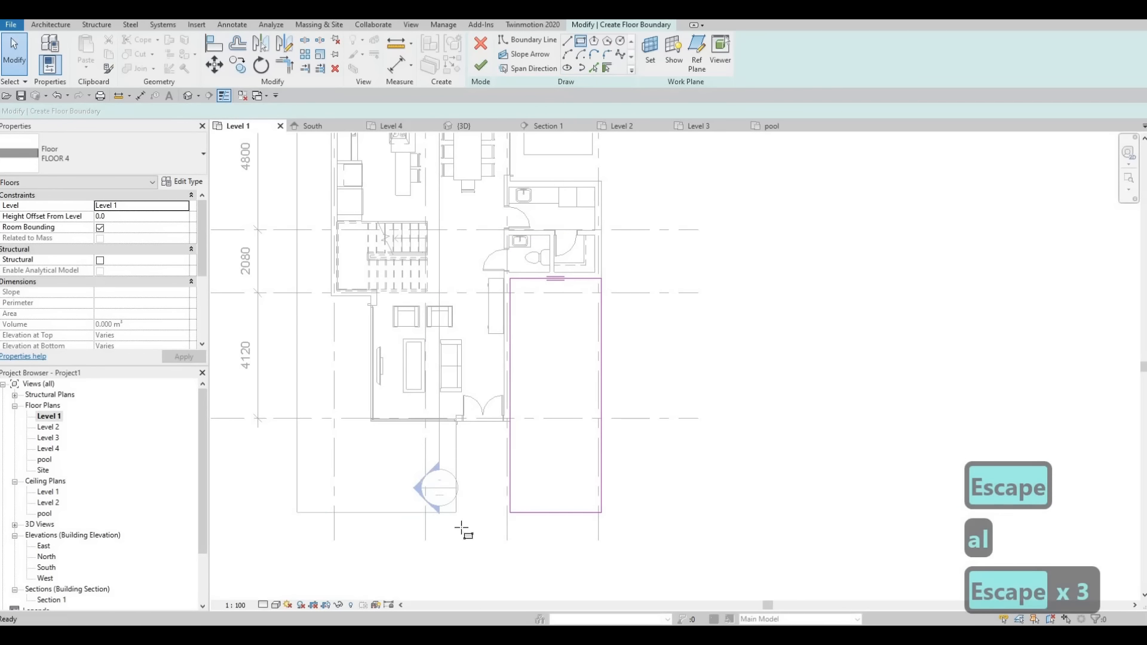
# Draw a rectangular boundary outside the living room's double door, between the grass floor's front corner and the first rectangle
pyautogui.press('Return')
pyautogui.scroll(2, 464, 530)
pyautogui.click(442, 570)
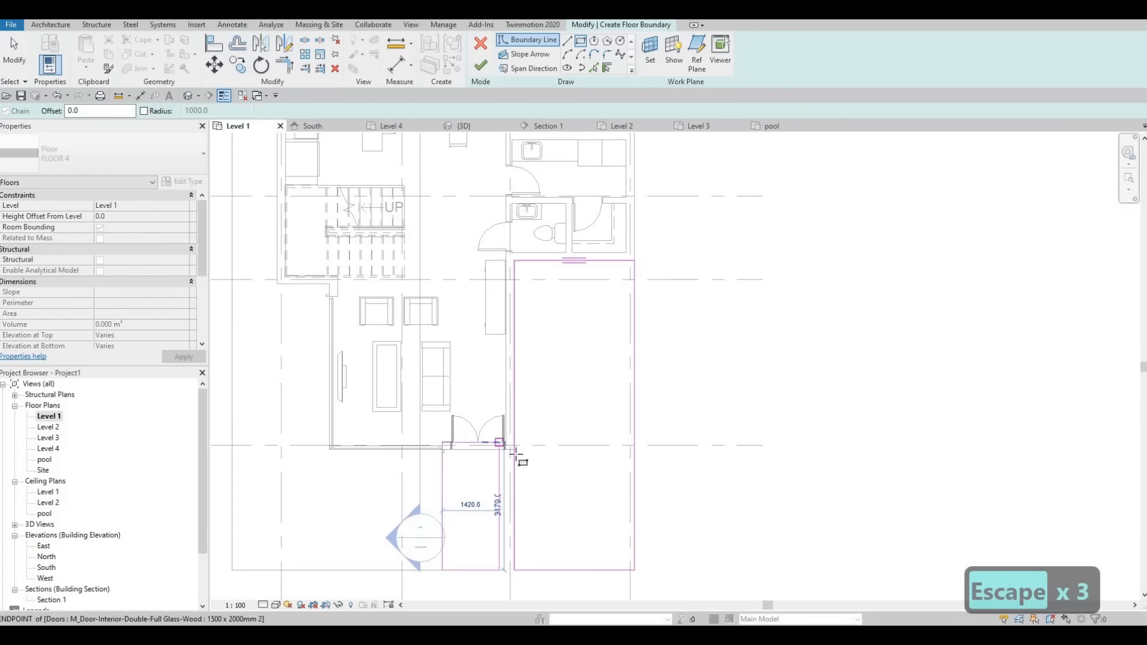
pyautogui.click(515, 452)
pyautogui.press('Escape')
pyautogui.moveTo(530, 539); pyautogui.dragTo(545, 455, button='middle')
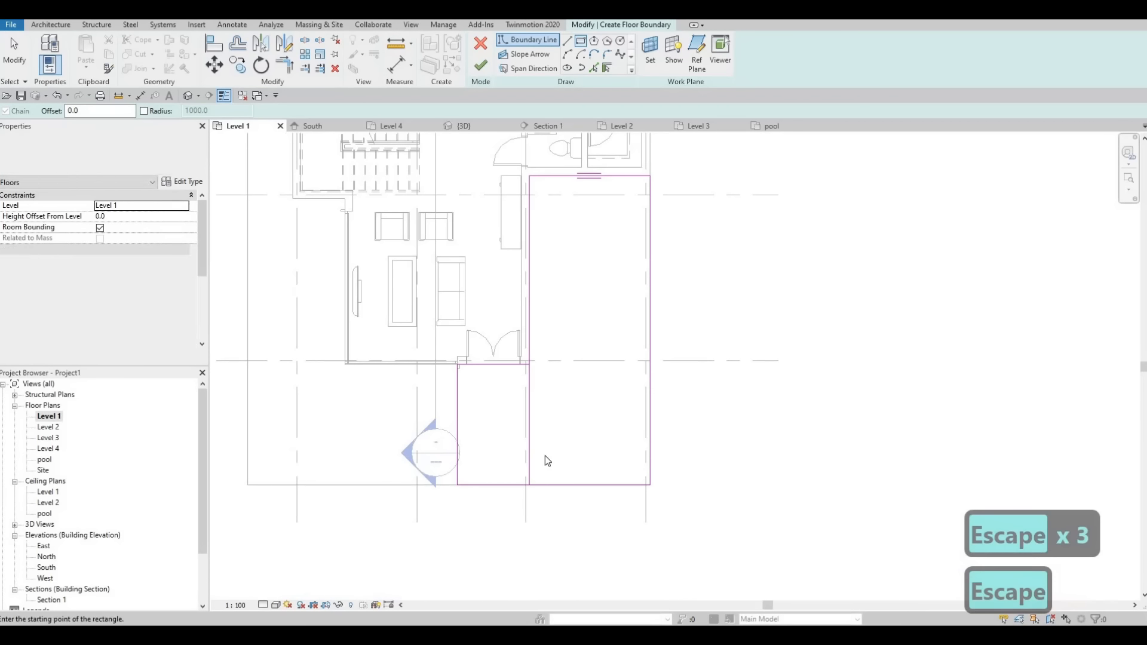
pyautogui.press('Escape')
pyautogui.scroll(-3, 545, 455)
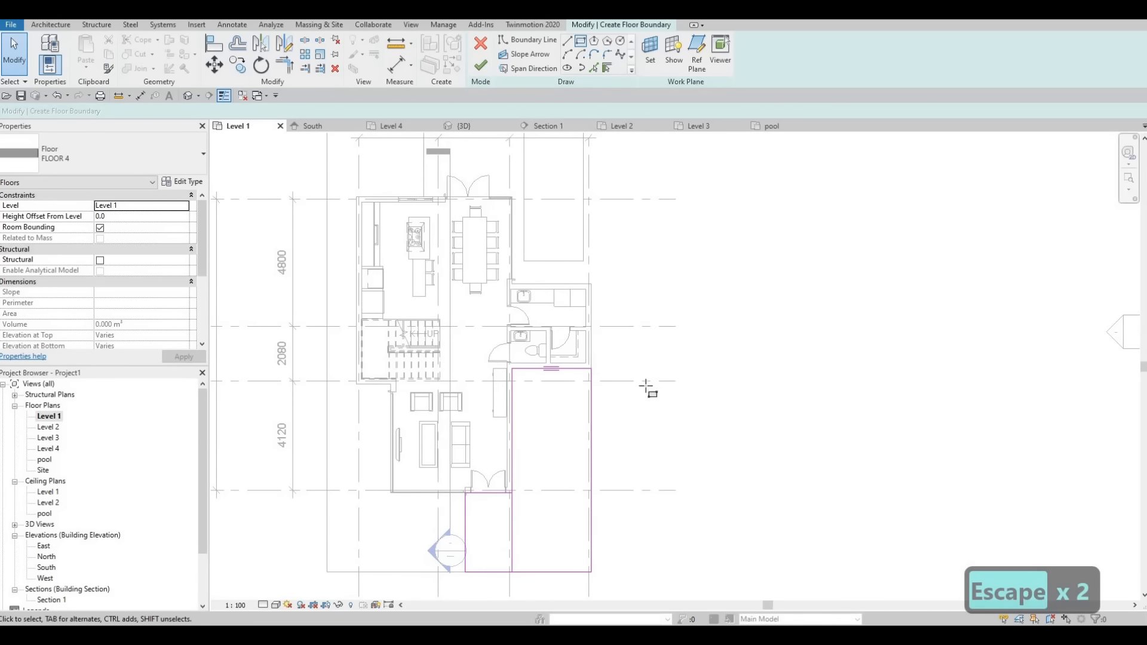
# Draw a narrow rectangular boundary strip about 17600 mm long outside grid 4, from the sketch's front corner to the rear edge
pyautogui.press('Return')
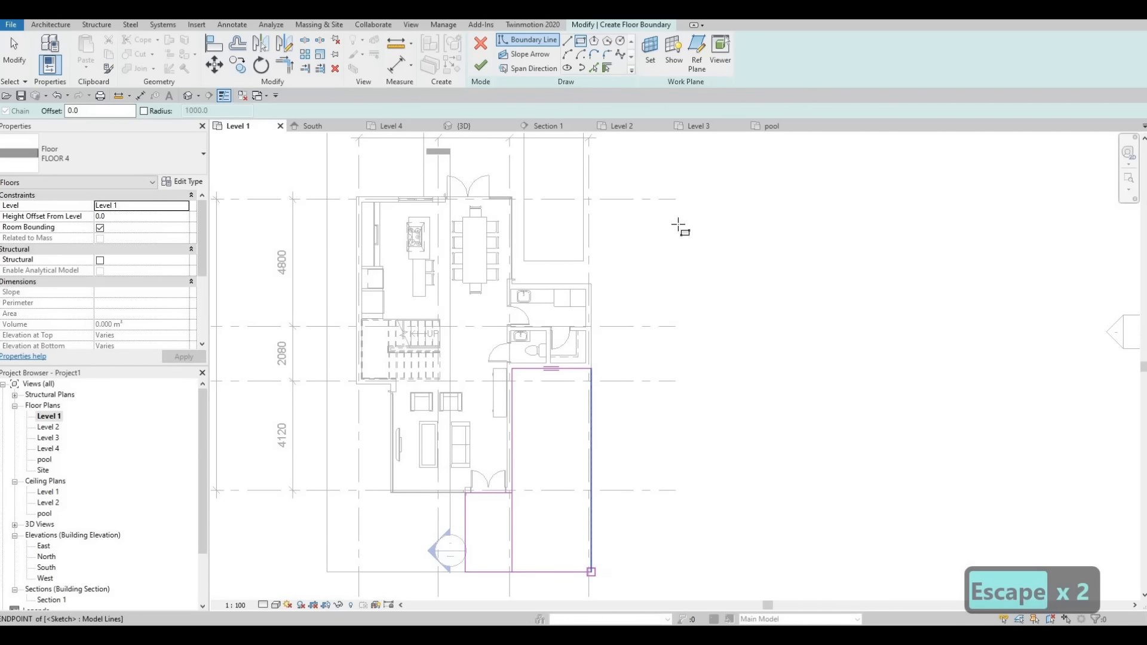
pyautogui.click(590, 571)
pyautogui.moveTo(678, 225); pyautogui.dragTo(651, 337, button='middle')
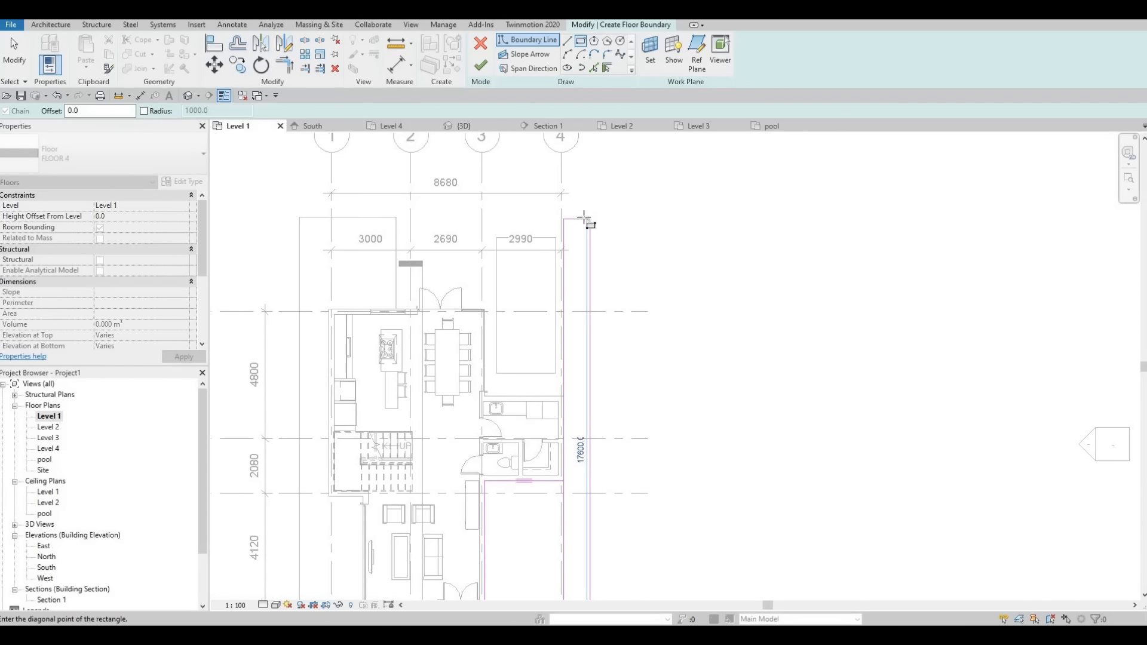
pyautogui.click(585, 218)
pyautogui.press('Escape')
pyautogui.press('Escape')
# Align the strip's rear edge with the rear edge of the grass floor
pyautogui.press('a')
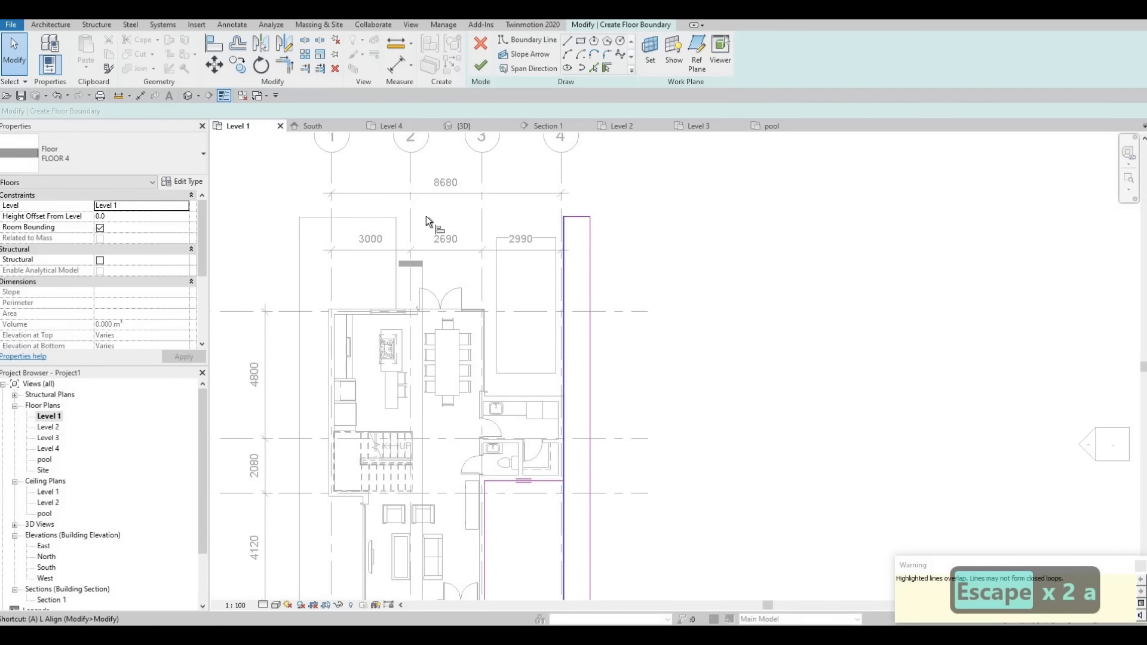
pyautogui.press('l')
pyautogui.click(373, 217)
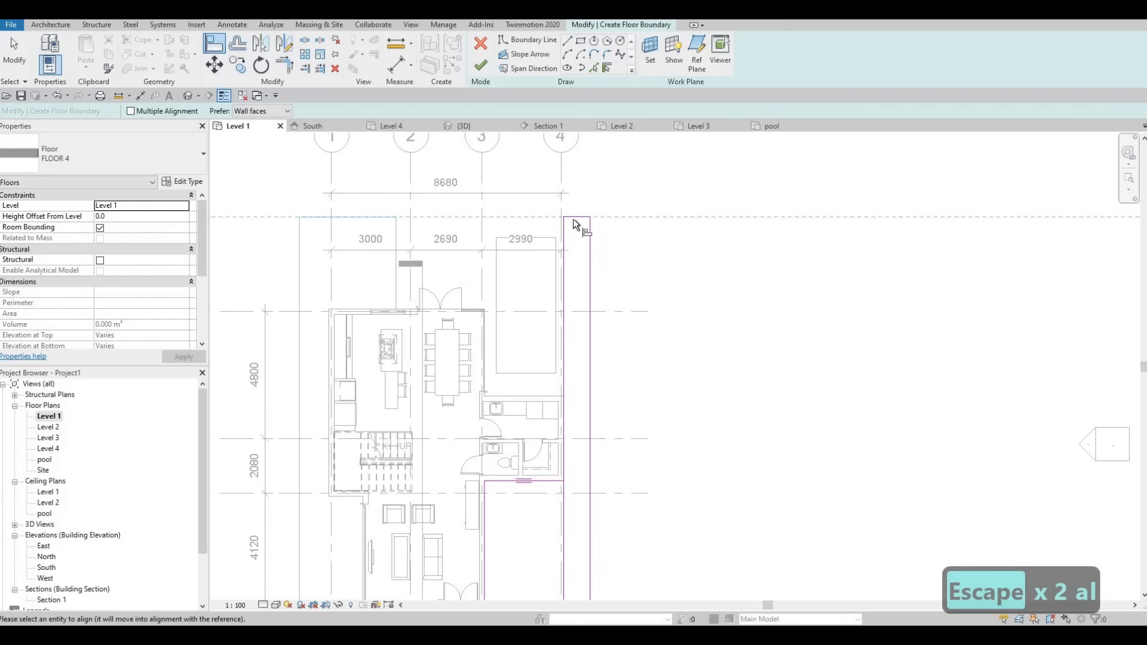
pyautogui.press('Escape')
pyautogui.press('Escape')
pyautogui.press('Escape')
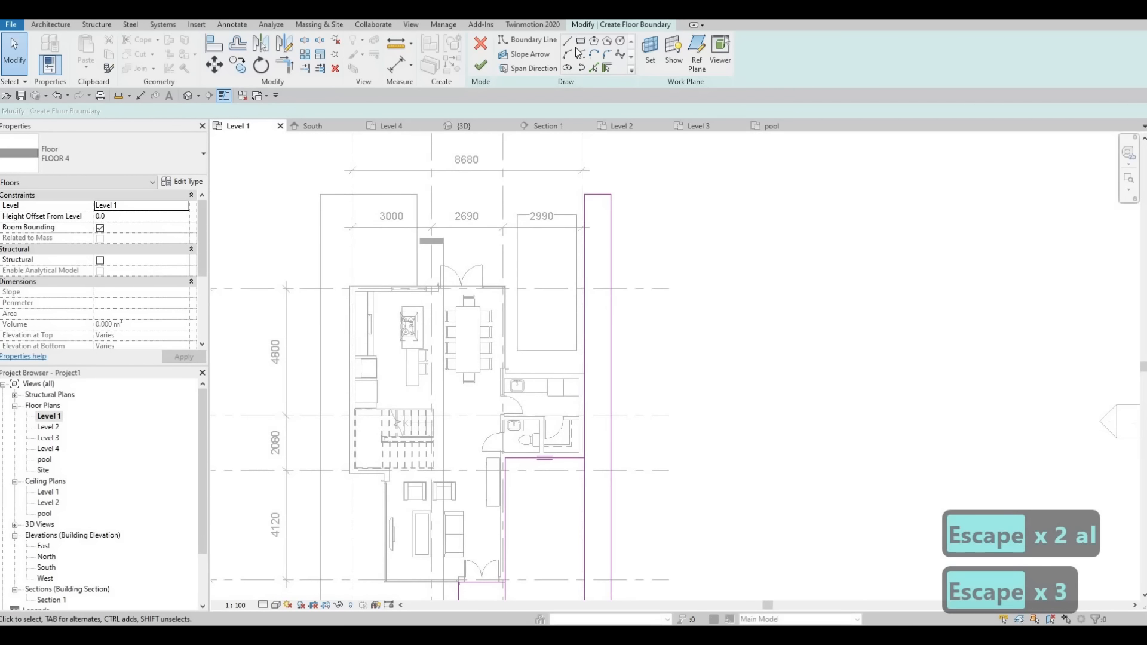
# Draw a boundary line along the rear from the side strip to the grass floor's nearest rear corner
pyautogui.click(589, 193)
pyautogui.moveTo(496, 196); pyautogui.dragTo(417, 194)
pyautogui.press('Escape')
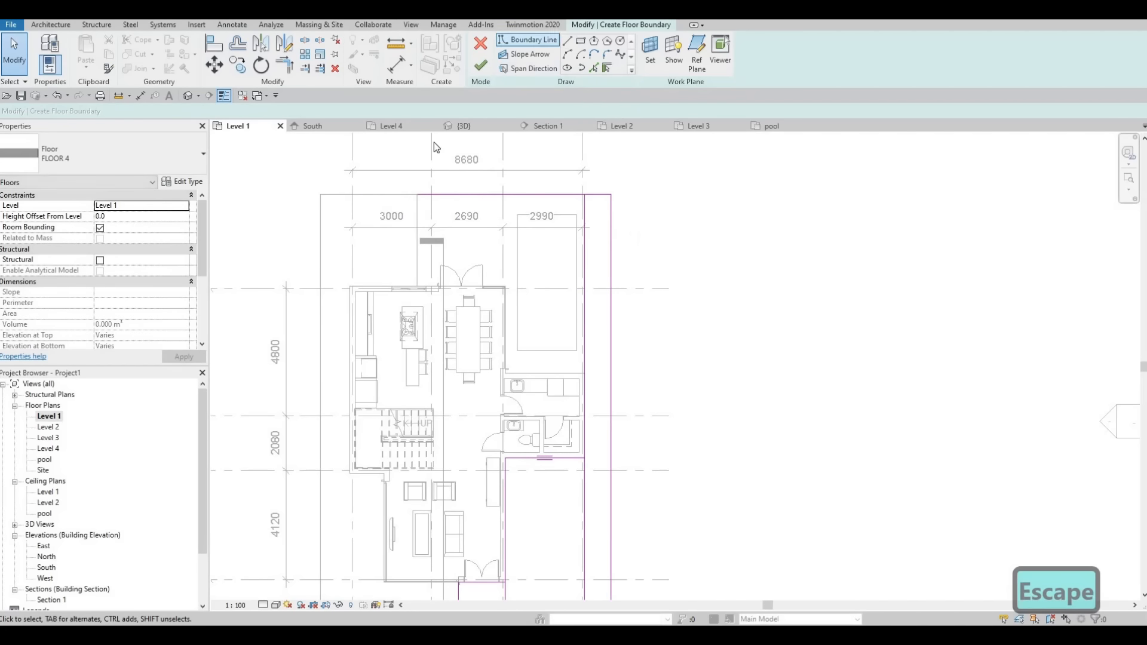
# Draw boundary lines along the grass floor's edge, the house's rear wall, 3300 mm along the dining side wall, and across to the strip
pyautogui.click(416, 195)
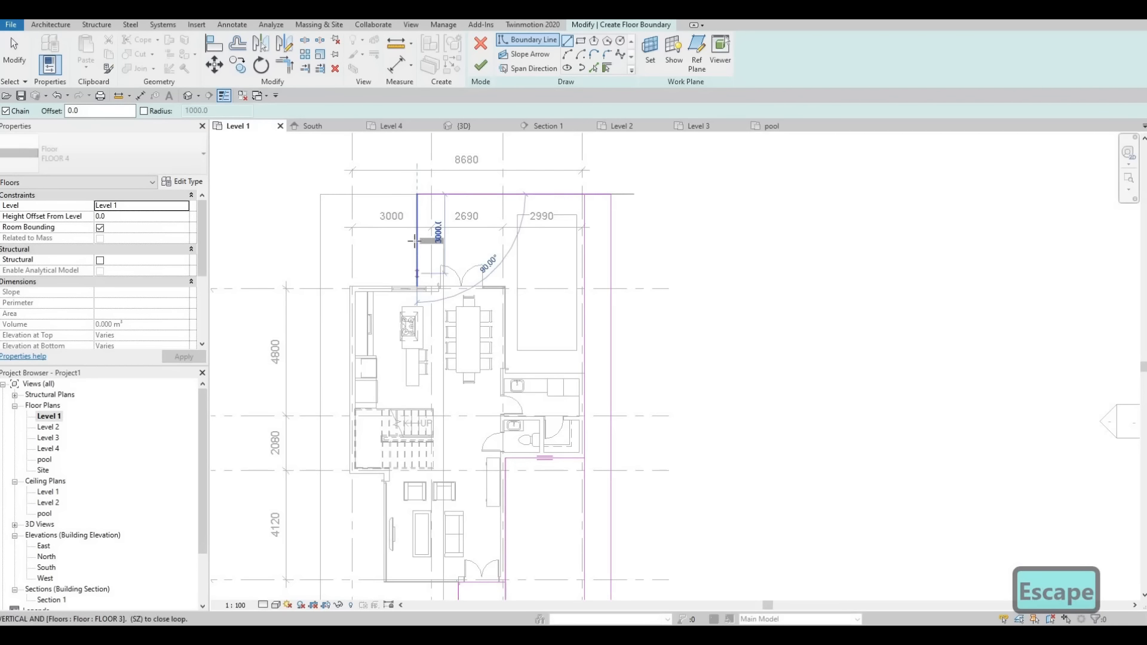
pyautogui.scroll(2, 412, 287)
pyautogui.scroll(2, 424, 308)
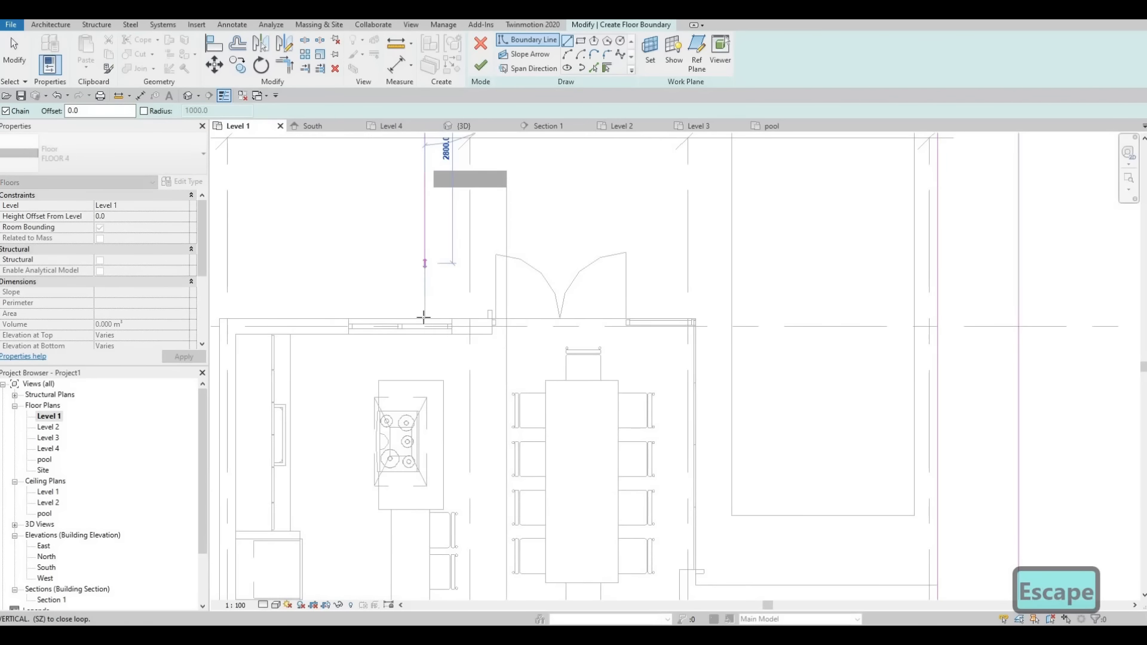
pyautogui.click(697, 318)
pyautogui.moveTo(702, 390); pyautogui.dragTo(702, 161, button='middle')
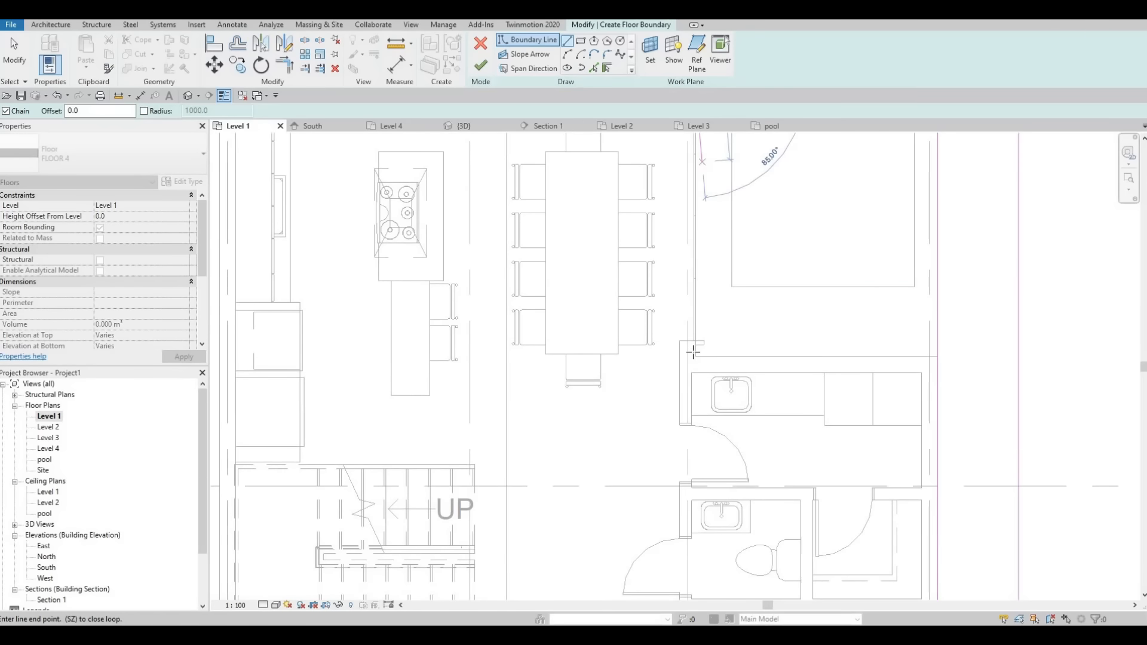
pyautogui.click(695, 356)
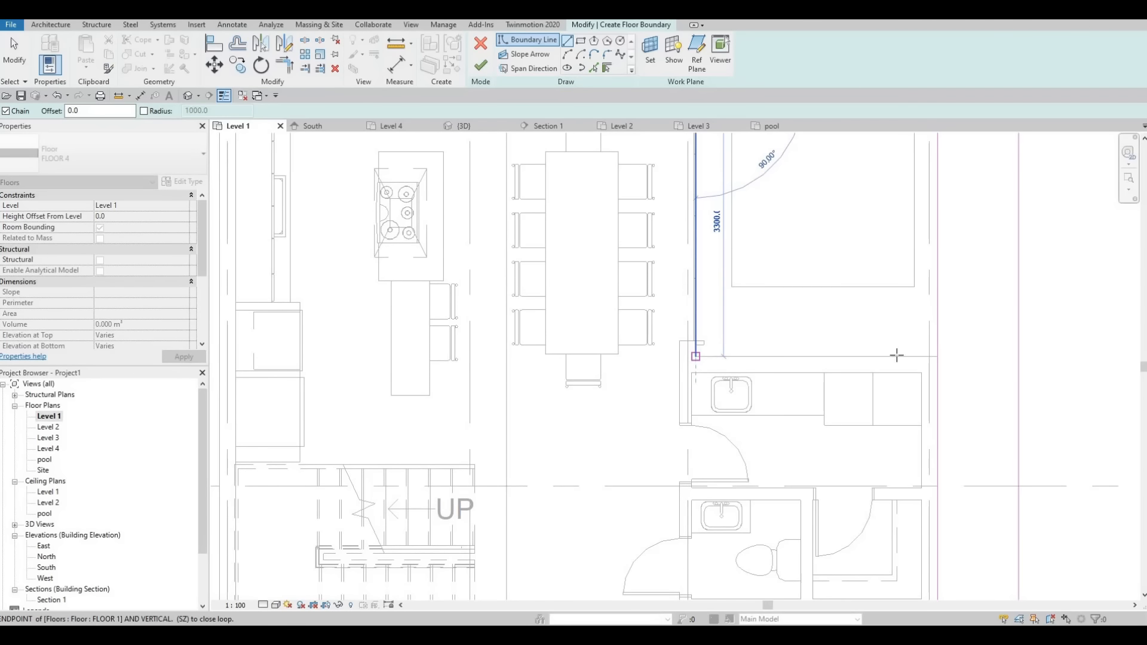
pyautogui.click(937, 357)
pyautogui.press('Escape')
pyautogui.press('Escape')
# Trim the strip's inner line to a corner with the boundary line along the utility room's rear wall
pyautogui.scroll(-2, 920, 349)
pyautogui.press('t')
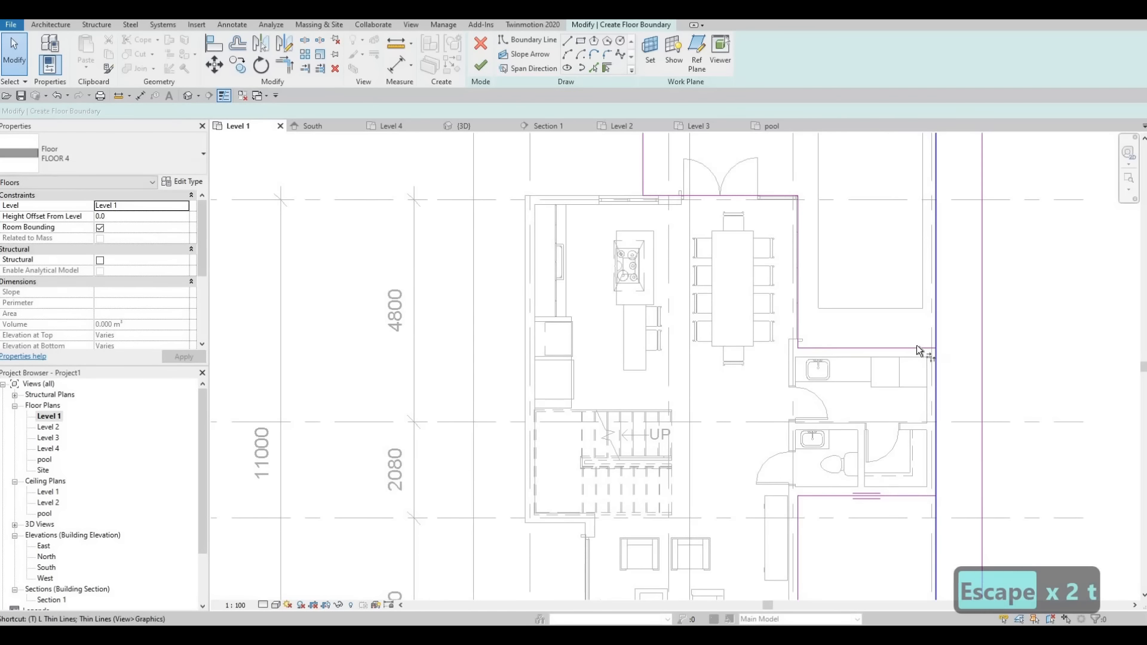
pyautogui.press('r')
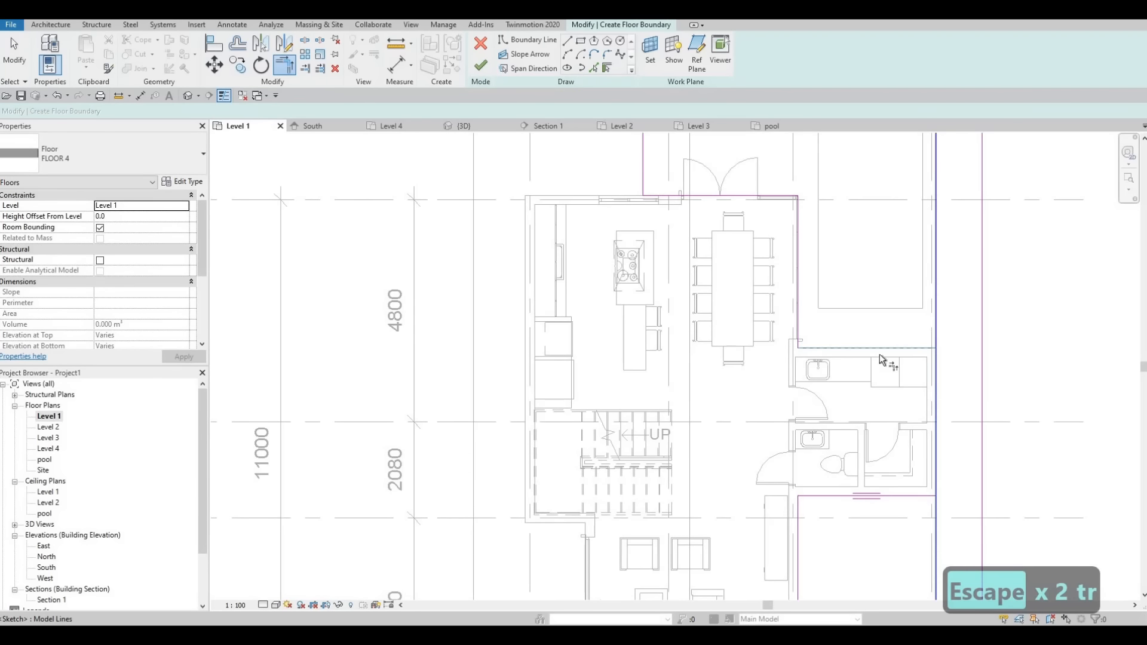
pyautogui.scroll(-3, 881, 360)
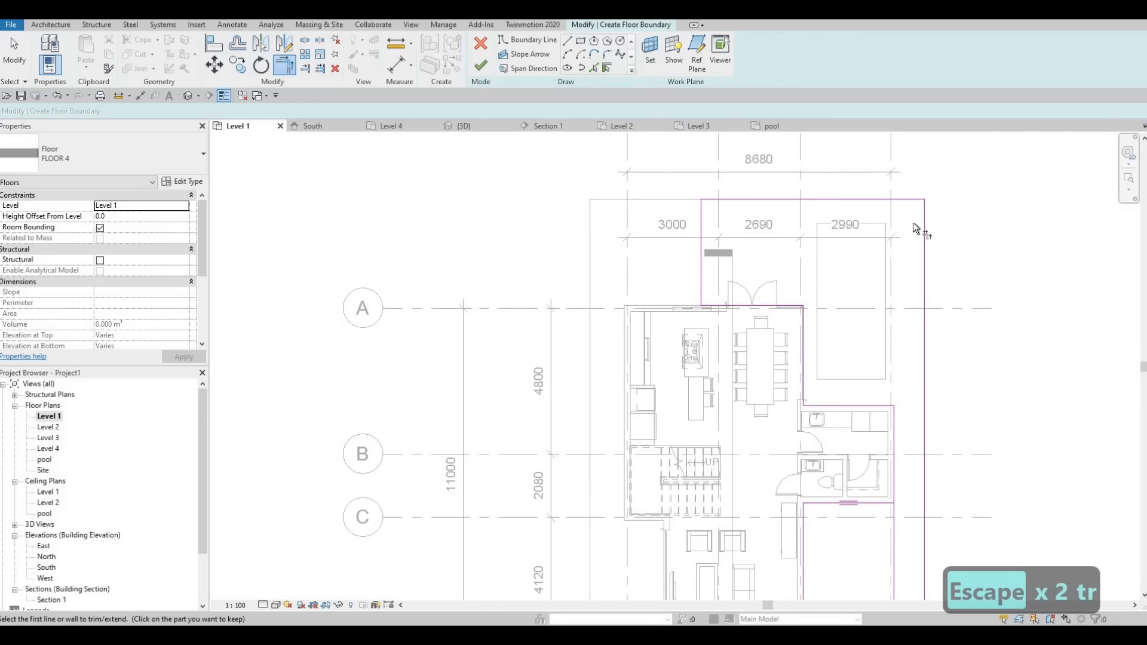
pyautogui.press('Escape')
pyautogui.moveTo(891, 365); pyautogui.dragTo(868, 304, button='middle')
pyautogui.scroll(-1, 868, 302)
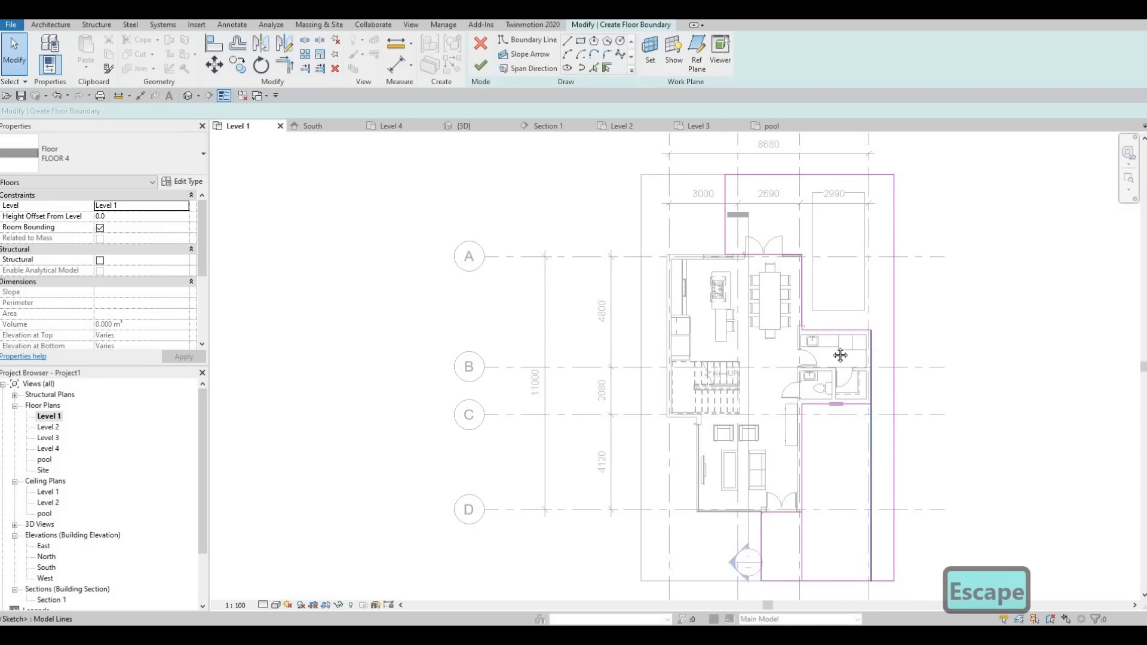
# Draw a rectangular boundary over the pool floor's outline, from corner to corner
pyautogui.scroll(1, 869, 295)
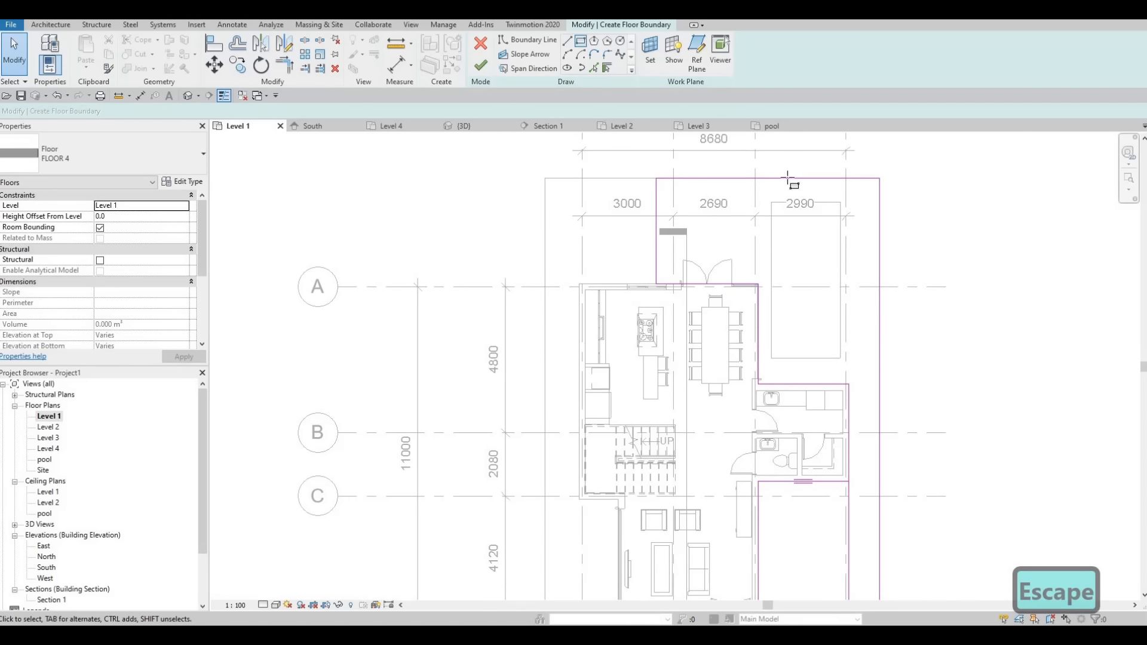
pyautogui.scroll(2, 788, 178)
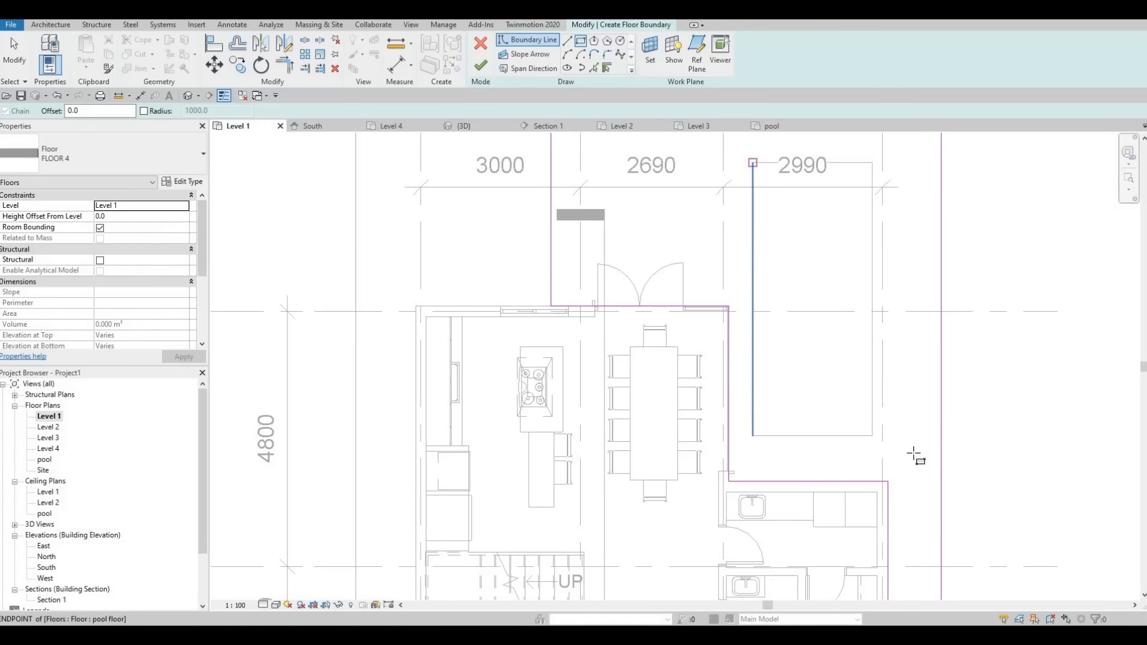
pyautogui.click(872, 436)
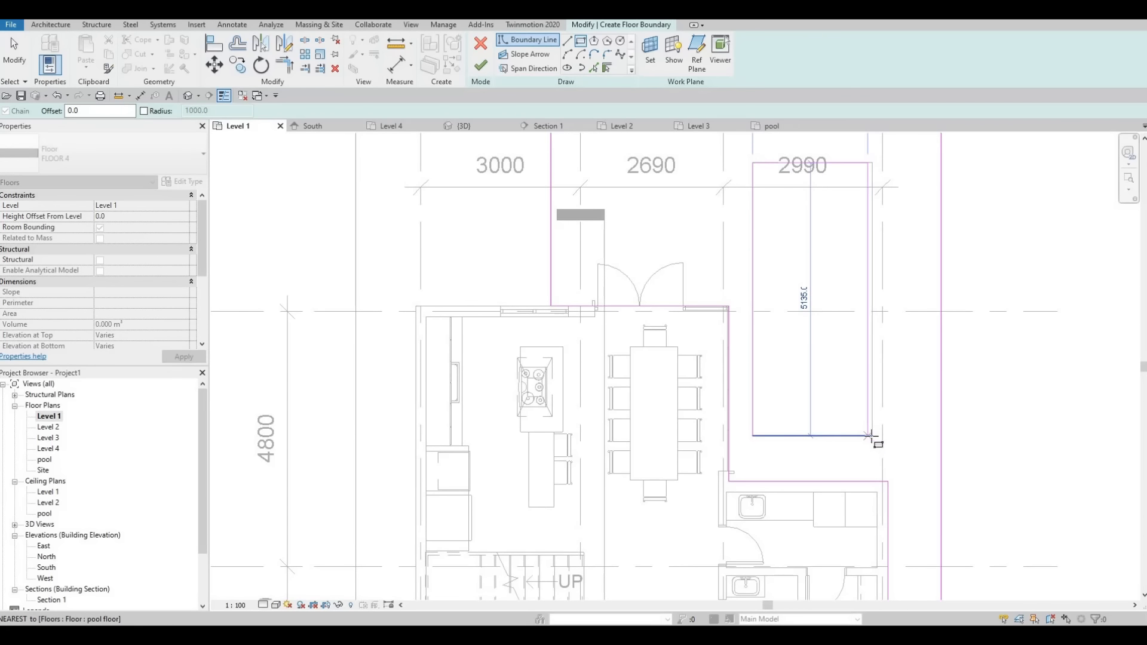
# Delete the long vertical boundary line running from the bathroom's outer corner down to the front edge of the floor sketch
pyautogui.press('Escape')
pyautogui.scroll(-1, 794, 384)
pyautogui.scroll(-1, 794, 356)
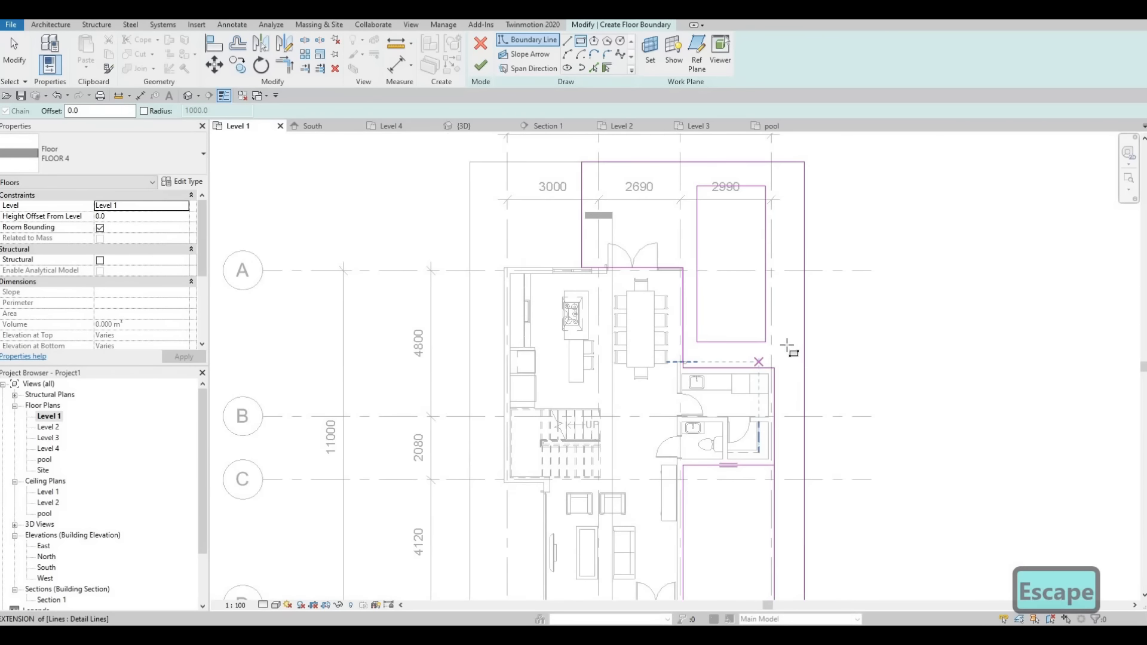
pyautogui.scroll(-2, 816, 371)
pyautogui.press('Escape')
pyautogui.moveTo(777, 385); pyautogui.dragTo(772, 287, button='middle')
pyautogui.scroll(-2, 773, 288)
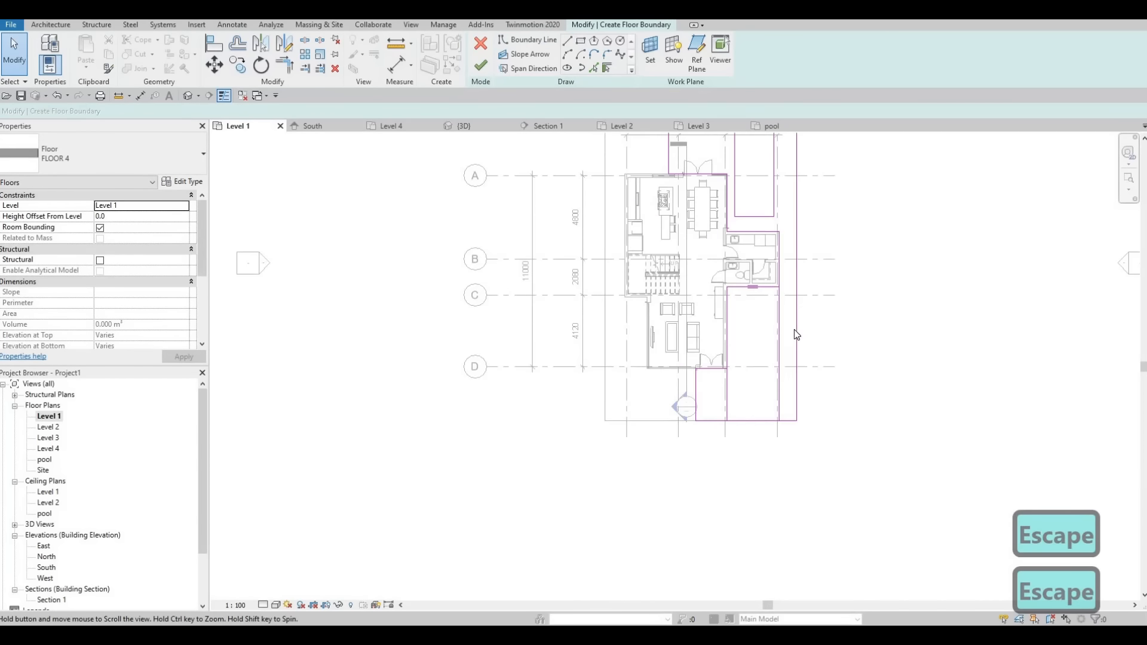
pyautogui.scroll(3, 794, 331)
pyautogui.press('Escape')
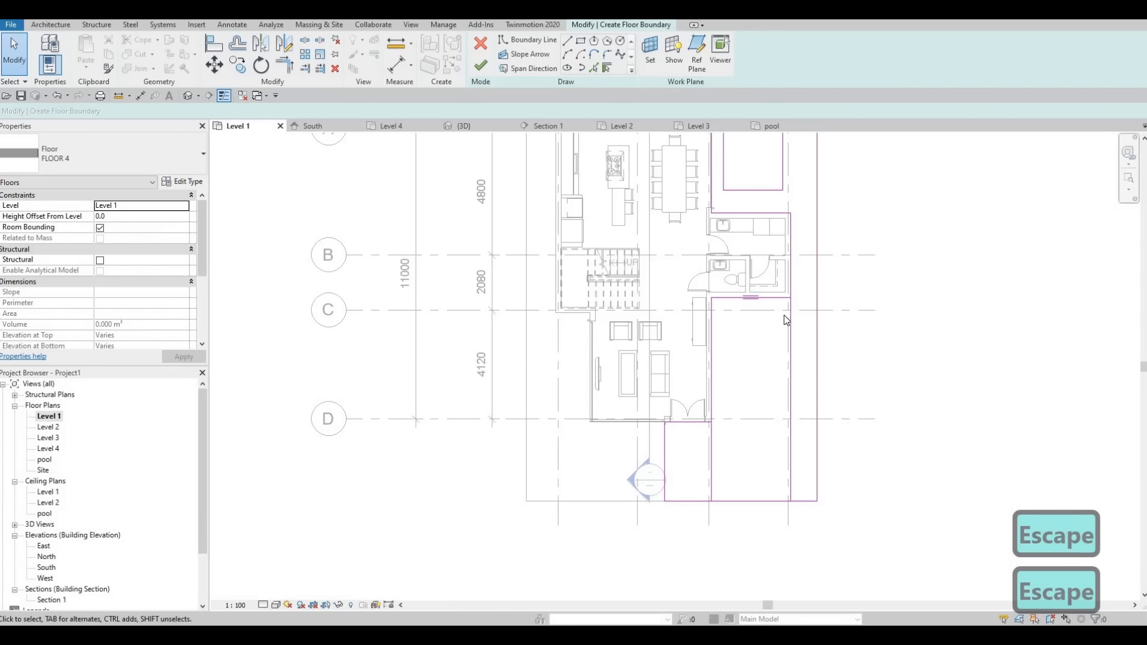
pyautogui.press('t')
pyautogui.press('r')
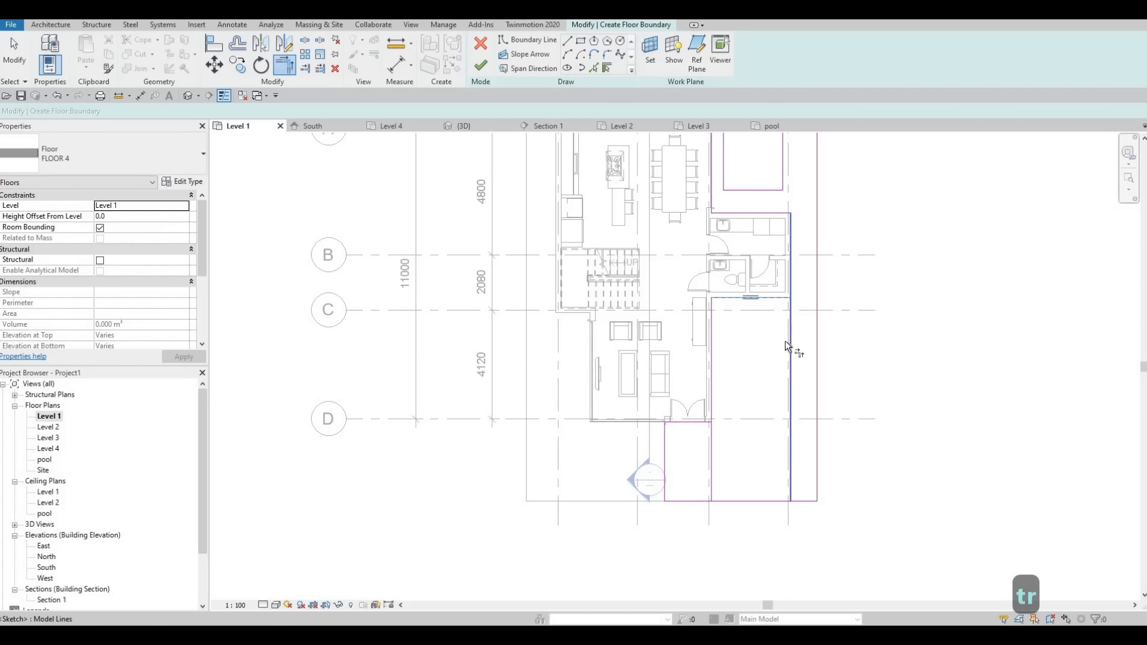
pyautogui.press('Escape')
pyautogui.click(790, 366)
pyautogui.press('Delete')
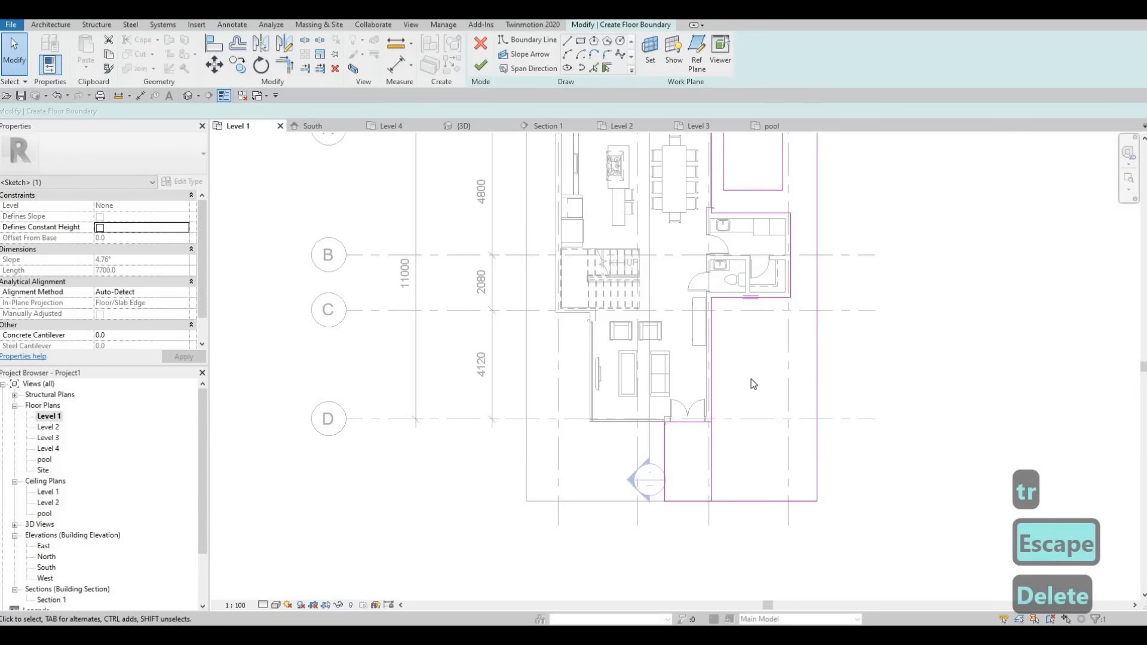
# Delete the short vertical boundary segment between the house's front corner beside the double door and the front edge of the sketch
pyautogui.scroll(-1, 741, 377)
pyautogui.click(739, 378)
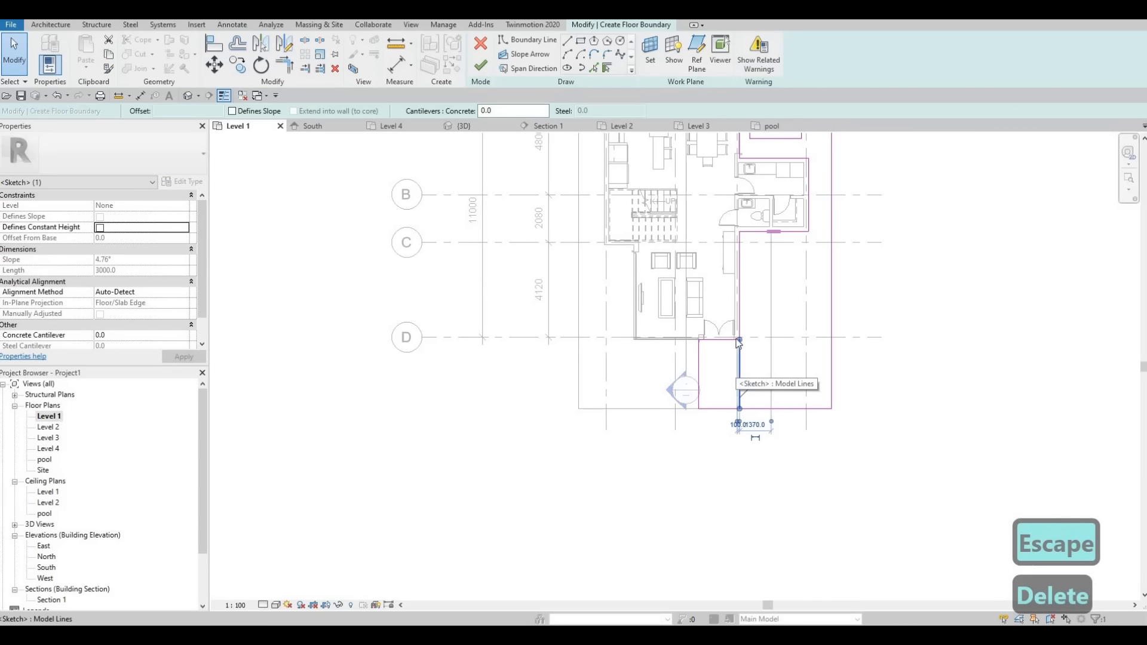
pyautogui.press('Delete')
pyautogui.scroll(1, 744, 370)
pyautogui.press('t')
pyautogui.press('r')
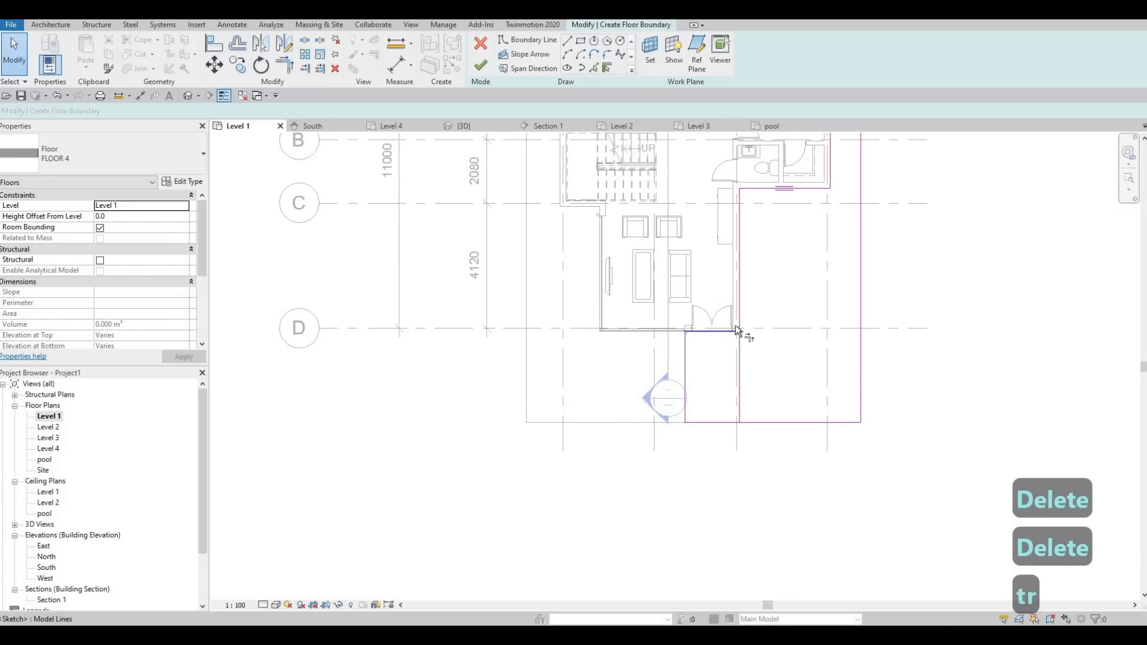
pyautogui.press('Escape')
# Finish the floor boundary sketch to create the outdoor FLOOR 4 slab with the rectangular pool opening
pyautogui.scroll(-2, 777, 358)
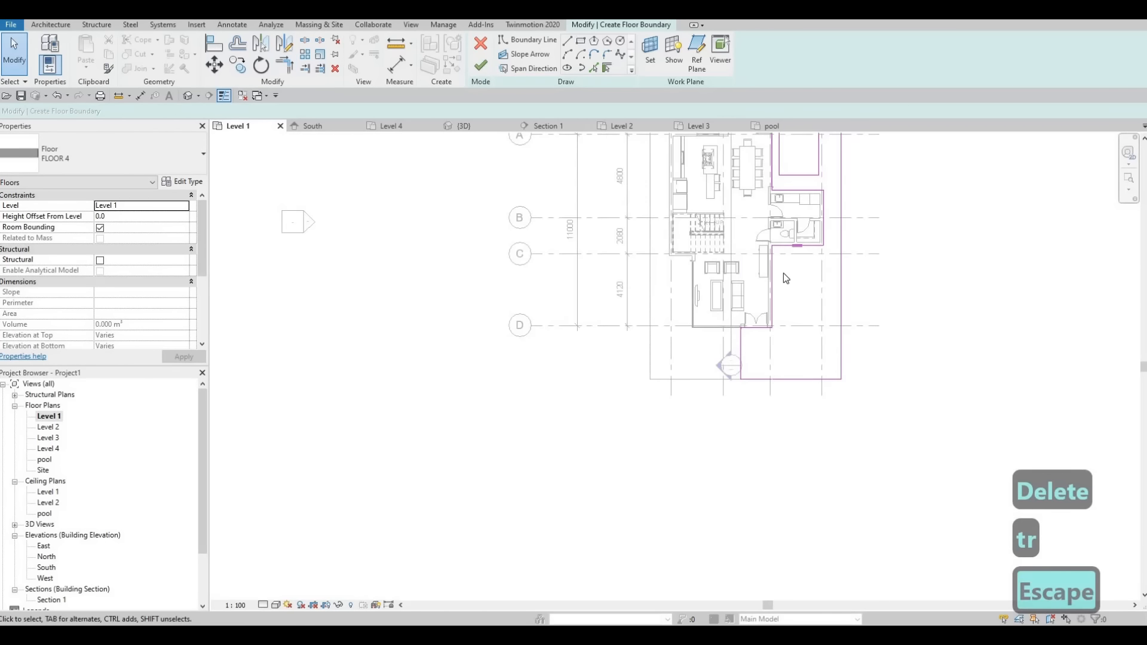
pyautogui.moveTo(783, 273); pyautogui.dragTo(782, 423, button='middle')
pyautogui.scroll(1, 708, 249)
pyautogui.moveTo(706, 244); pyautogui.dragTo(710, 350, button='middle')
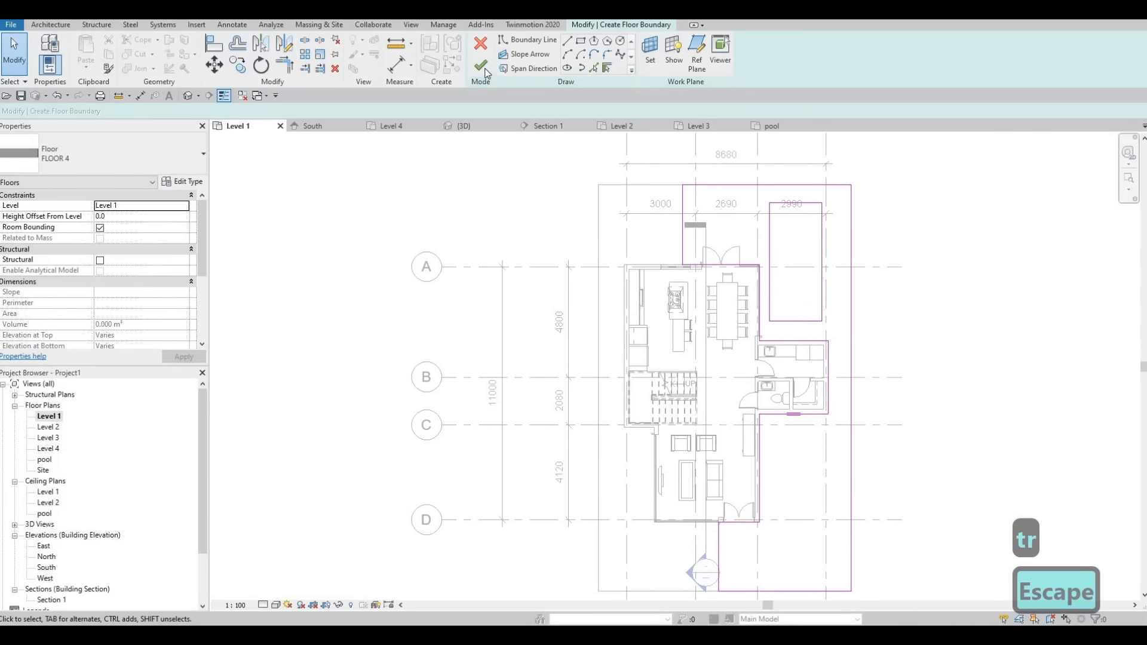
pyautogui.click(481, 65)
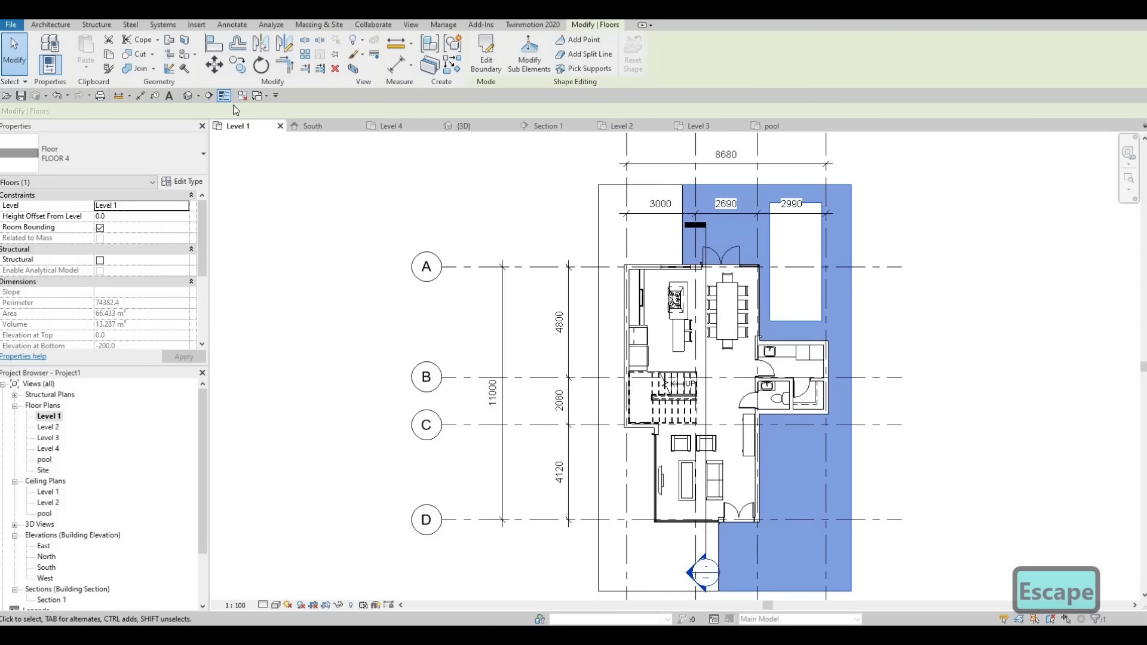
# Examine the new outdoor floor, its pool opening and the pool floor below in the 3D view from several sides
pyautogui.click(188, 96)
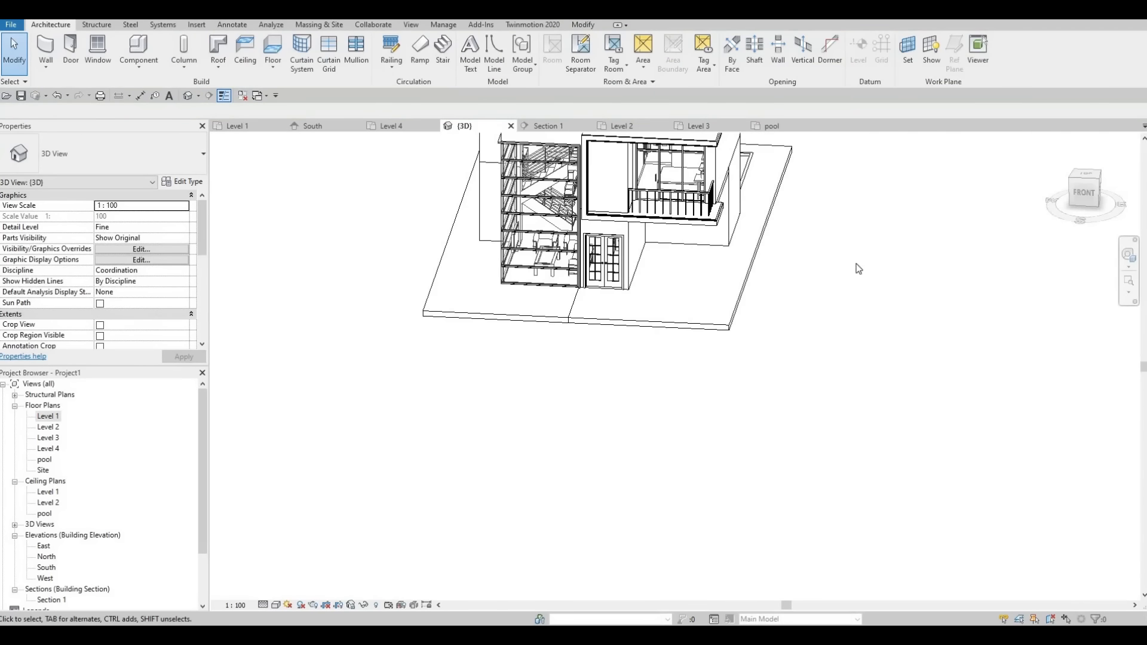
pyautogui.scroll(3, 953, 192)
pyautogui.scroll(1, 818, 255)
pyautogui.moveTo(949, 338)
pyautogui.keyDown('shift'); pyautogui.mouseDown(button='middle')
pyautogui.moveTo(942, 389)
pyautogui.moveTo(909, 369)
pyautogui.moveTo(795, 415)
pyautogui.mouseUp(button='middle'); pyautogui.keyUp('shift')
pyautogui.scroll(2, 909, 366)
pyautogui.keyDown('shift'); pyautogui.moveTo(870, 366); pyautogui.dragTo(925, 332, button='middle'); pyautogui.keyUp('shift')
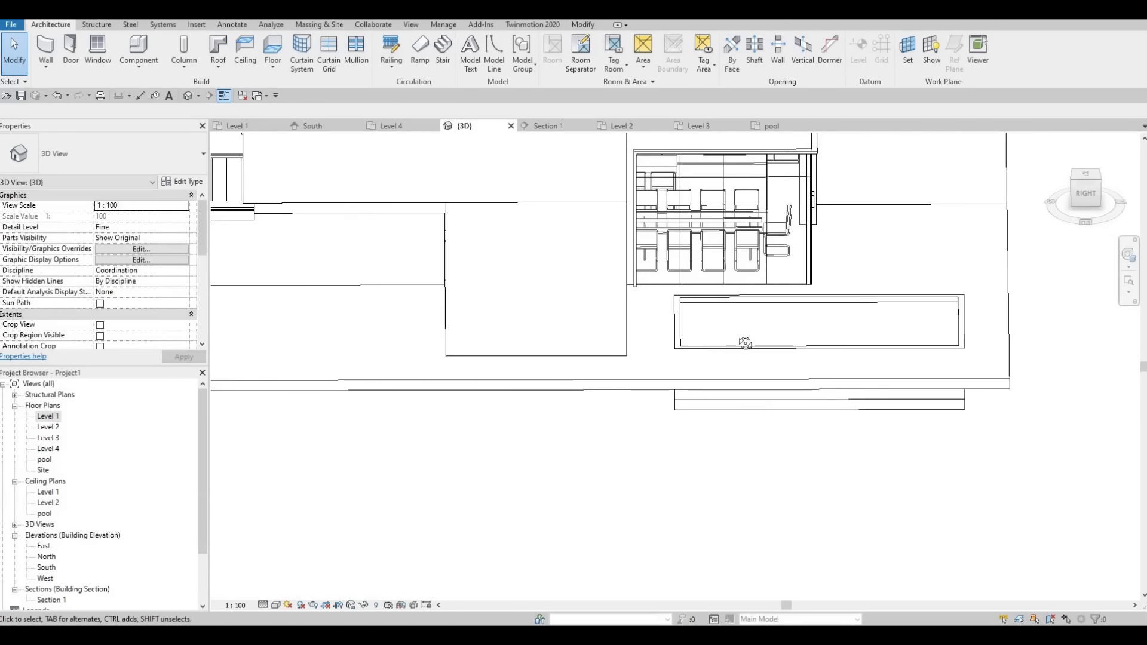
pyautogui.moveTo(679, 346)
pyautogui.keyDown('shift'); pyautogui.mouseDown(button='middle')
pyautogui.moveTo(642, 346)
pyautogui.moveTo(884, 356)
pyautogui.moveTo(850, 374)
pyautogui.mouseUp(button='middle'); pyautogui.keyUp('shift')
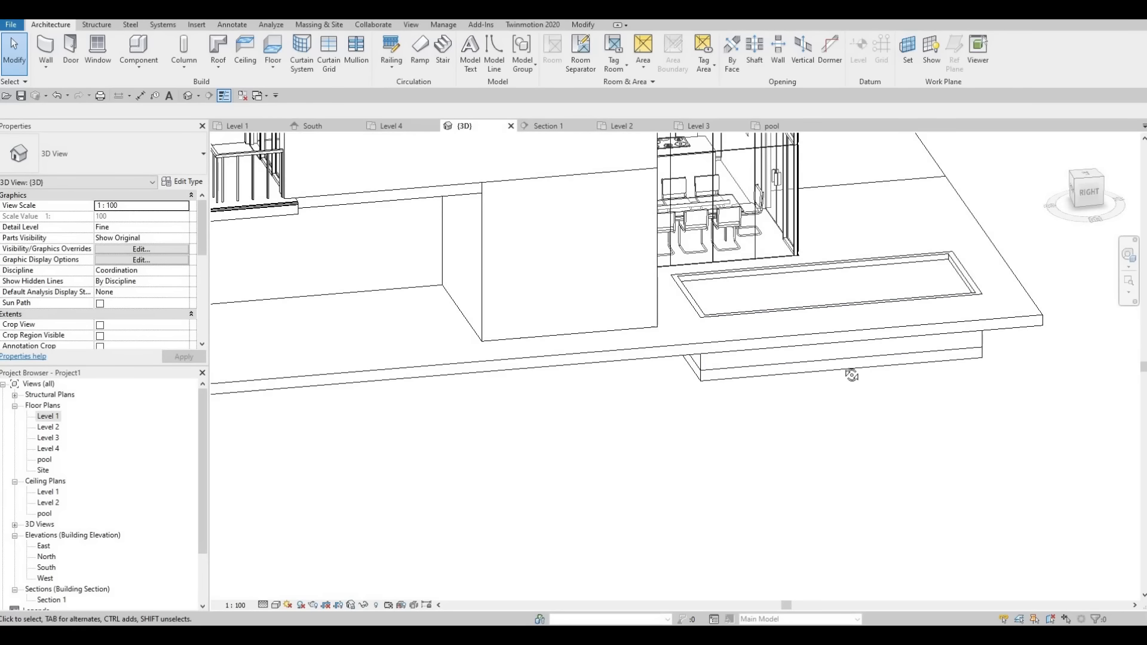
pyautogui.moveTo(747, 324); pyautogui.dragTo(918, 338, button='middle')
pyautogui.scroll(-1, 918, 338)
pyautogui.moveTo(819, 325); pyautogui.dragTo(921, 342, button='middle')
pyautogui.scroll(-1, 922, 343)
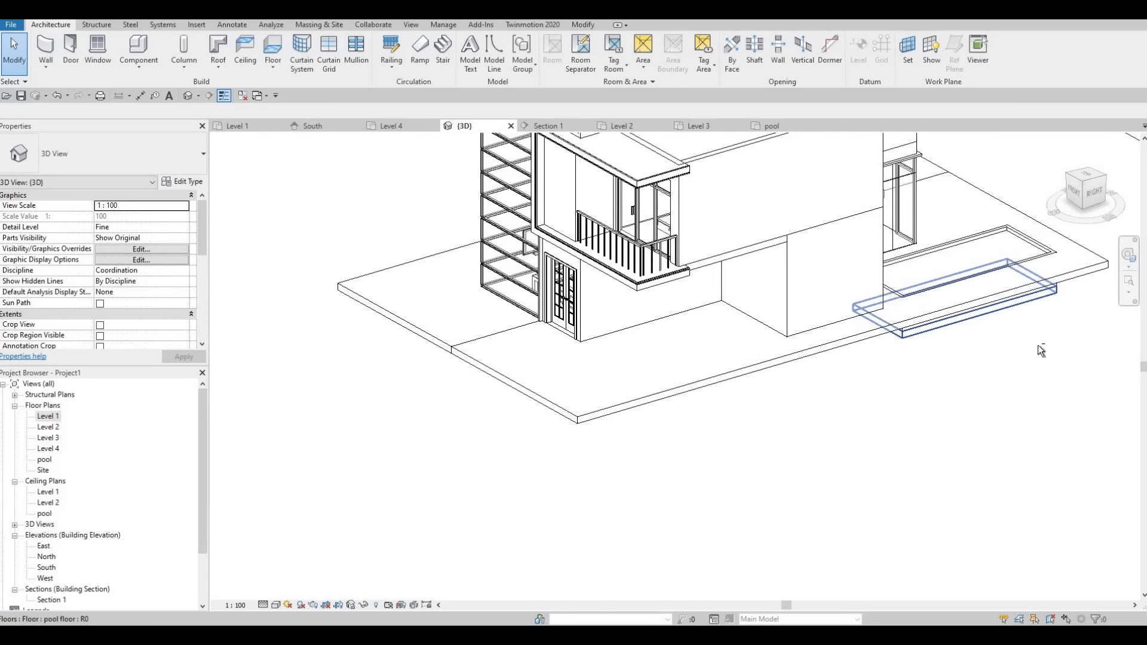
pyautogui.keyDown('shift'); pyautogui.moveTo(669, 334); pyautogui.dragTo(974, 288, button='middle'); pyautogui.keyUp('shift')
pyautogui.moveTo(749, 331); pyautogui.dragTo(771, 376, button='middle')
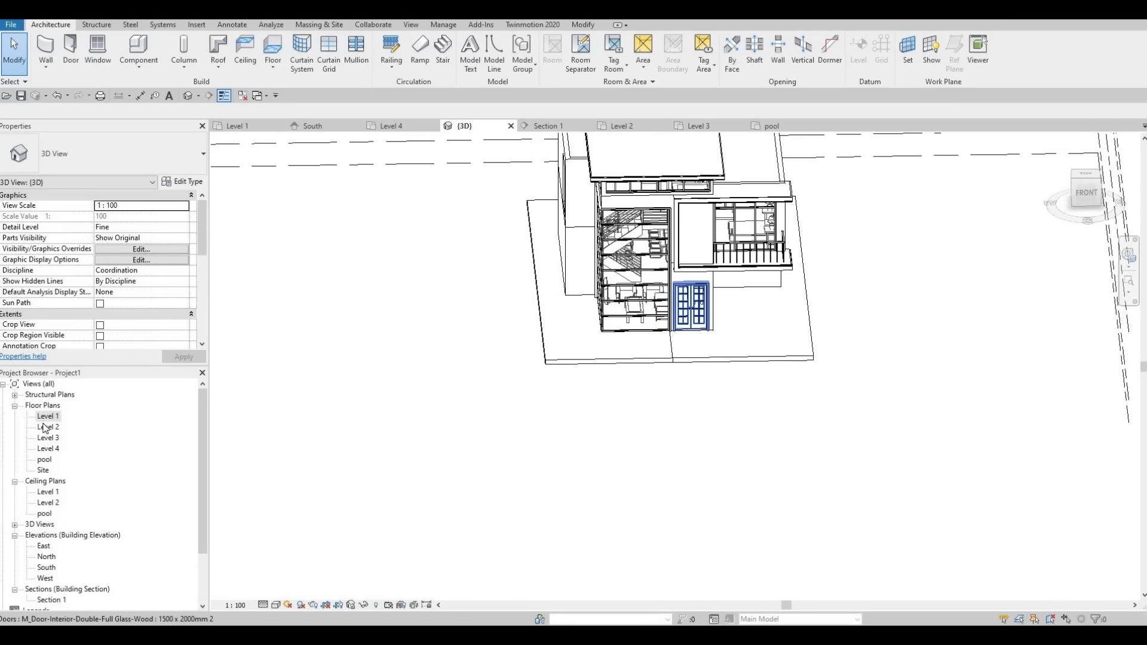
# Return to the Level 1 floor plan and start a new wall based on the INTERIOR WALL 1 type
pyautogui.doubleClick(45, 419)
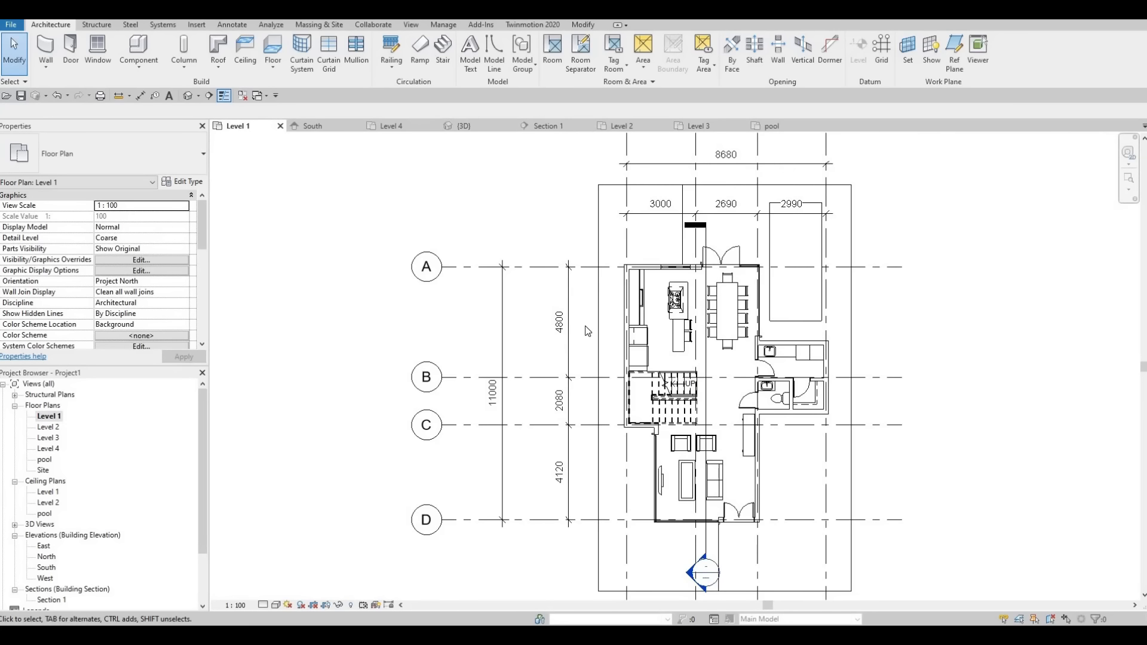
pyautogui.press('Escape')
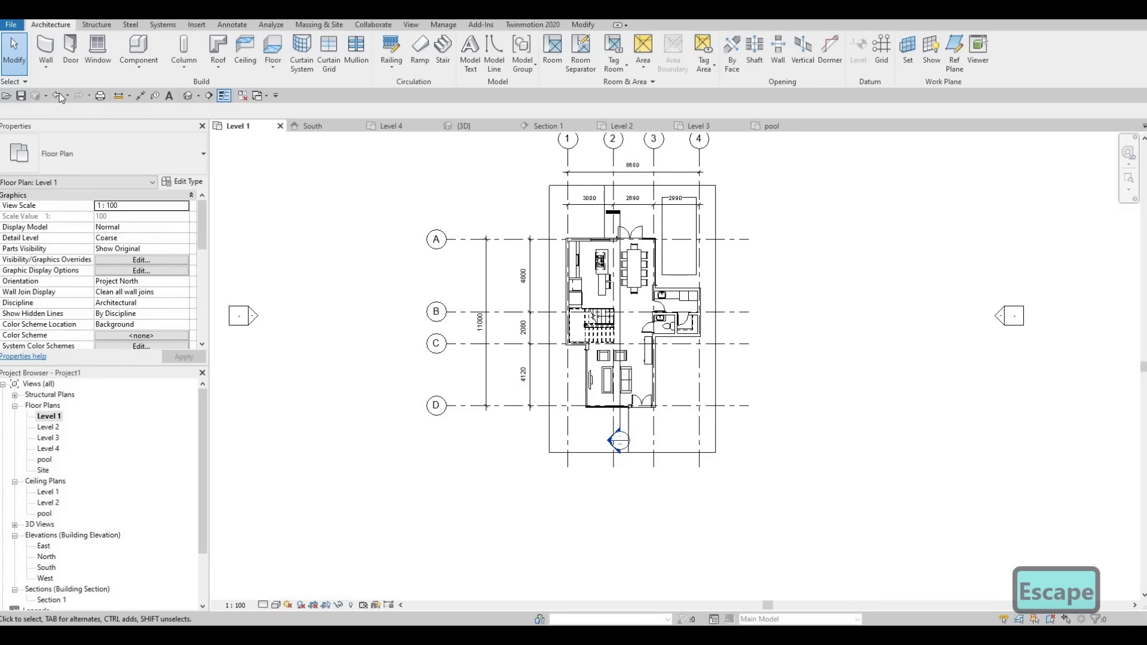
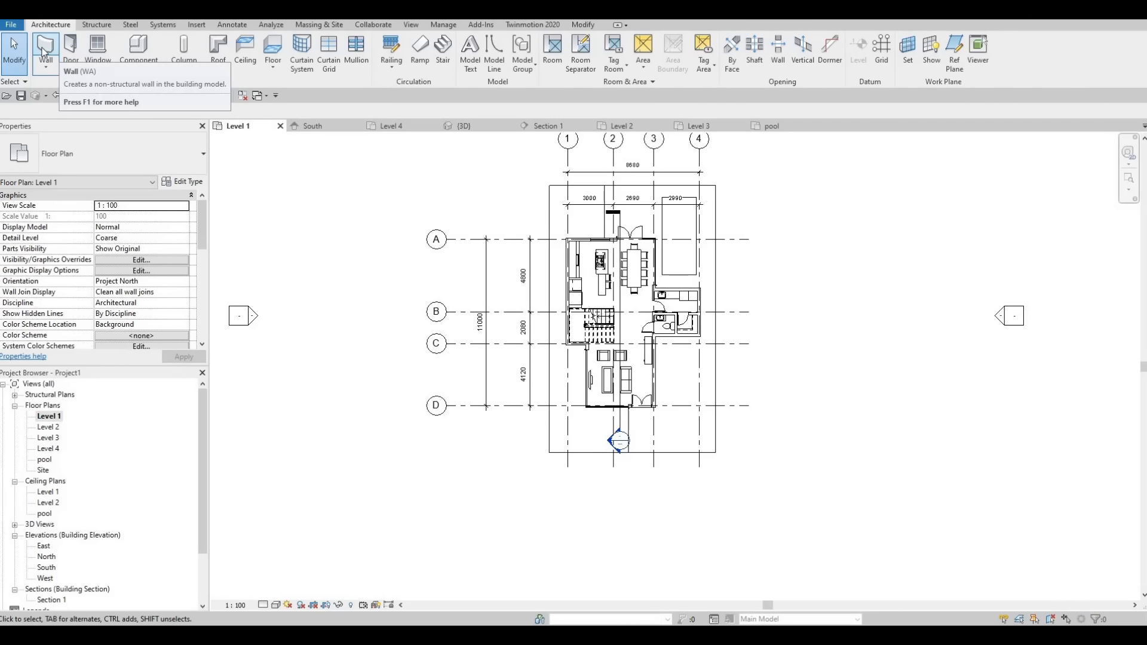
pyautogui.click(184, 182)
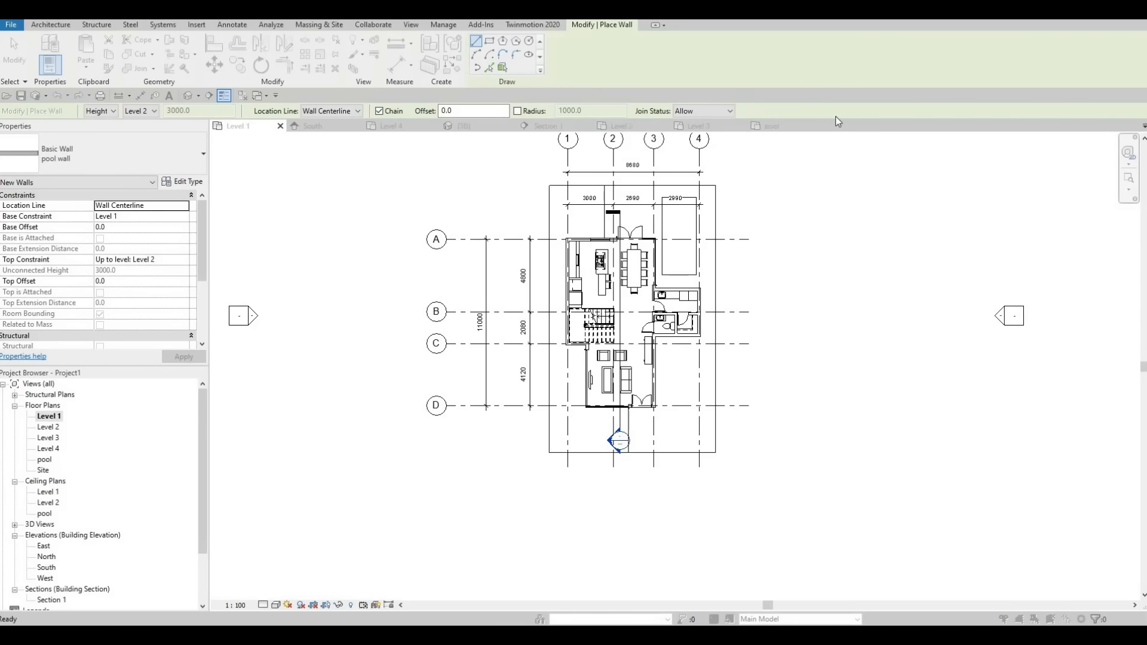
pyautogui.press('Escape')
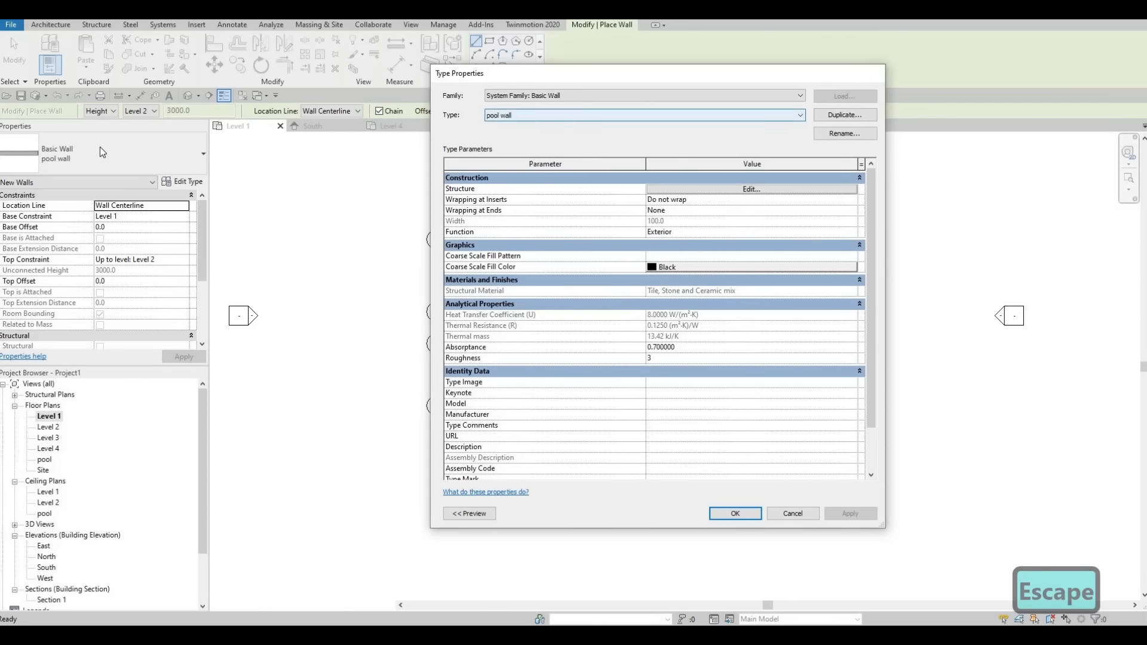
pyautogui.click(101, 153)
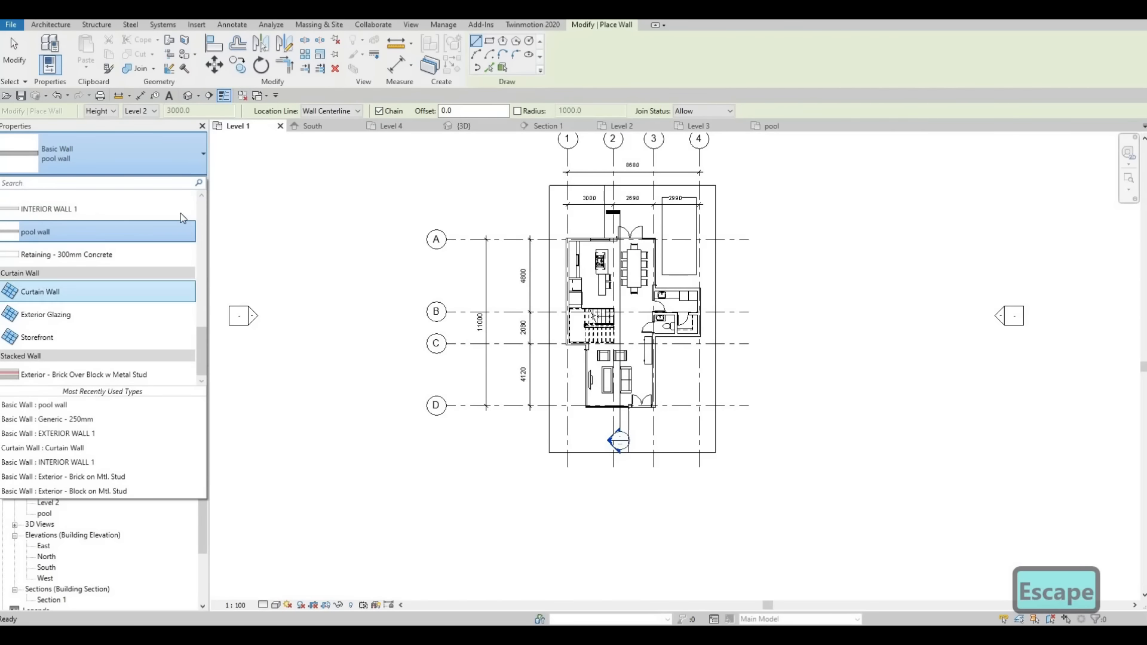
pyautogui.click(120, 206)
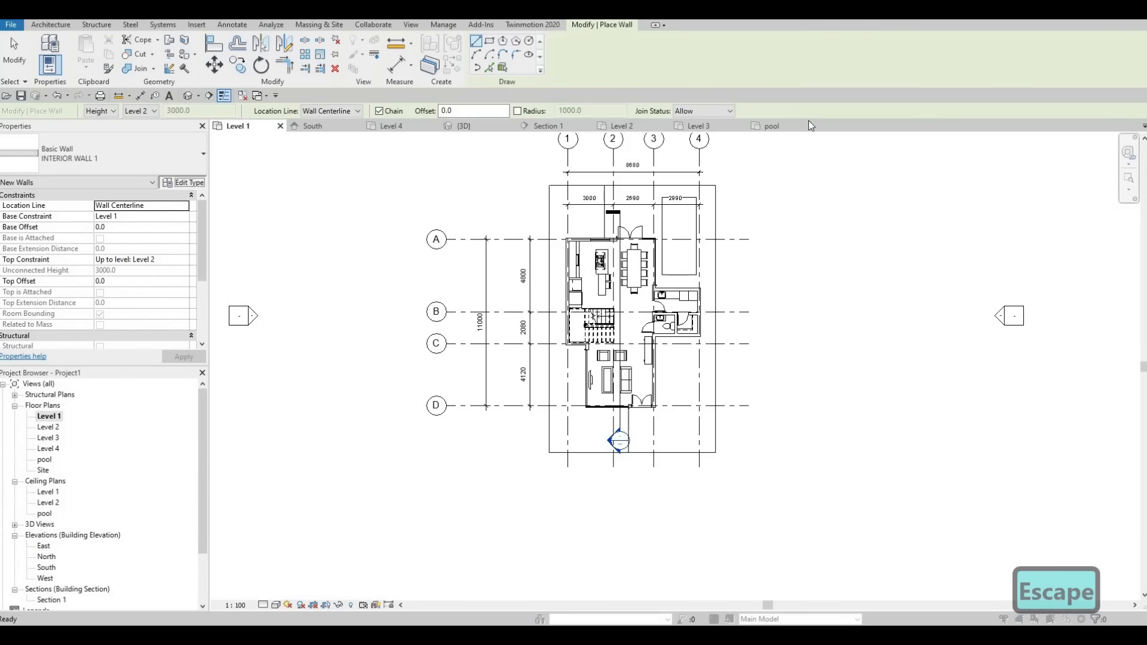
# Duplicate the INTERIOR WALL 1 type under the name BOUNDARY WALL
pyautogui.click(845, 115)
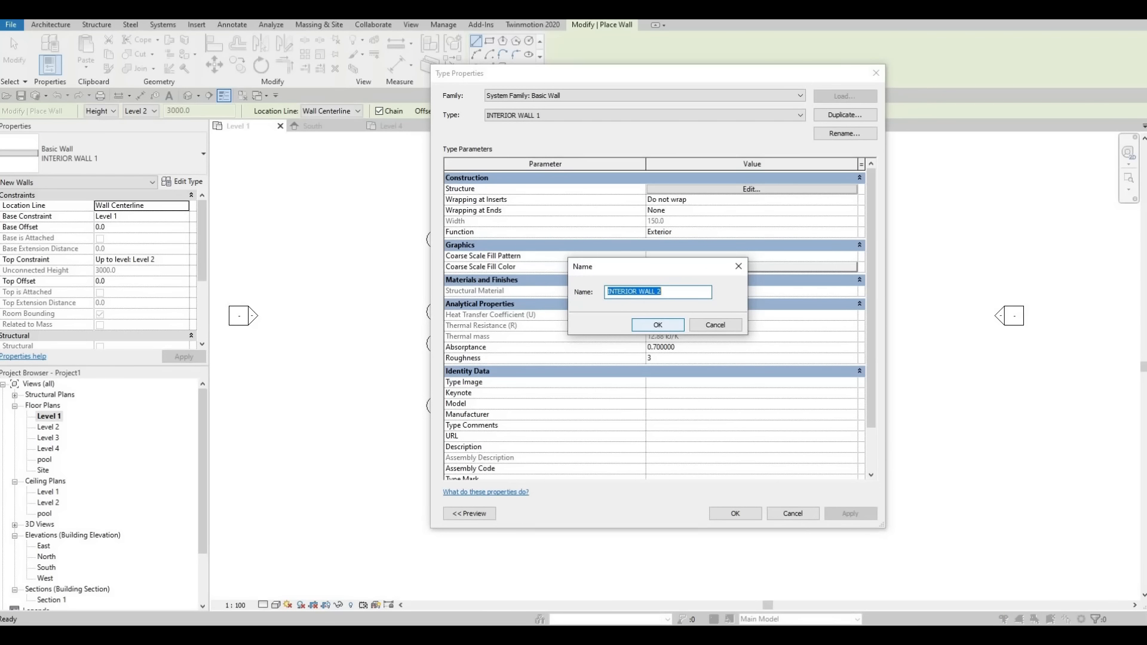
pyautogui.write('BOUNDAR')
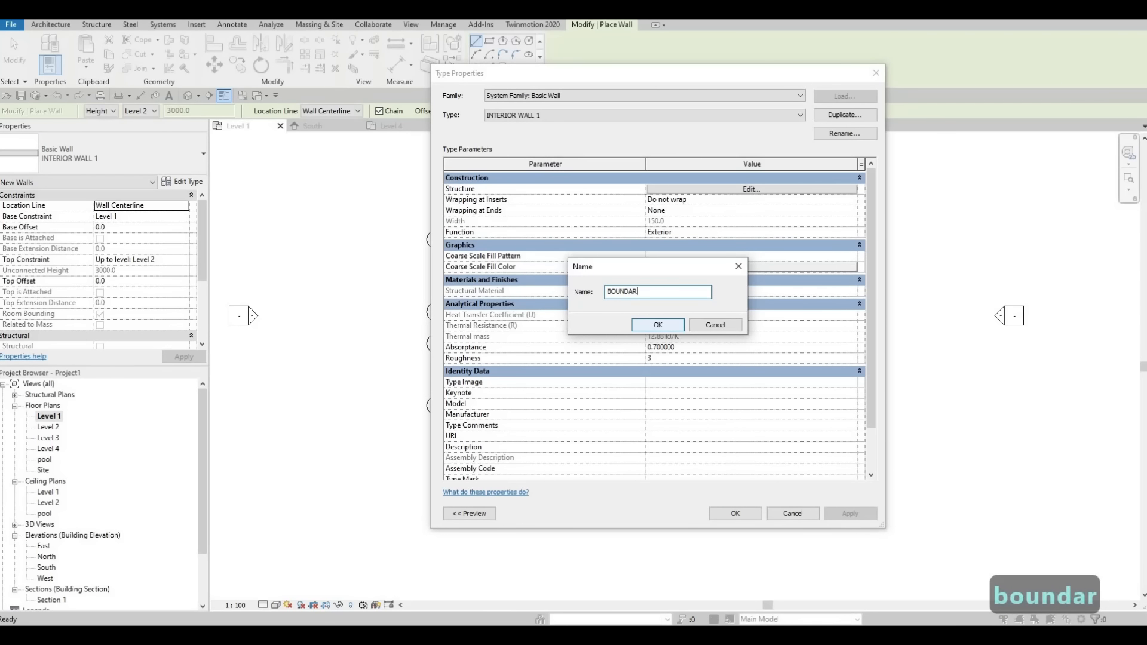
pyautogui.write('Y W')
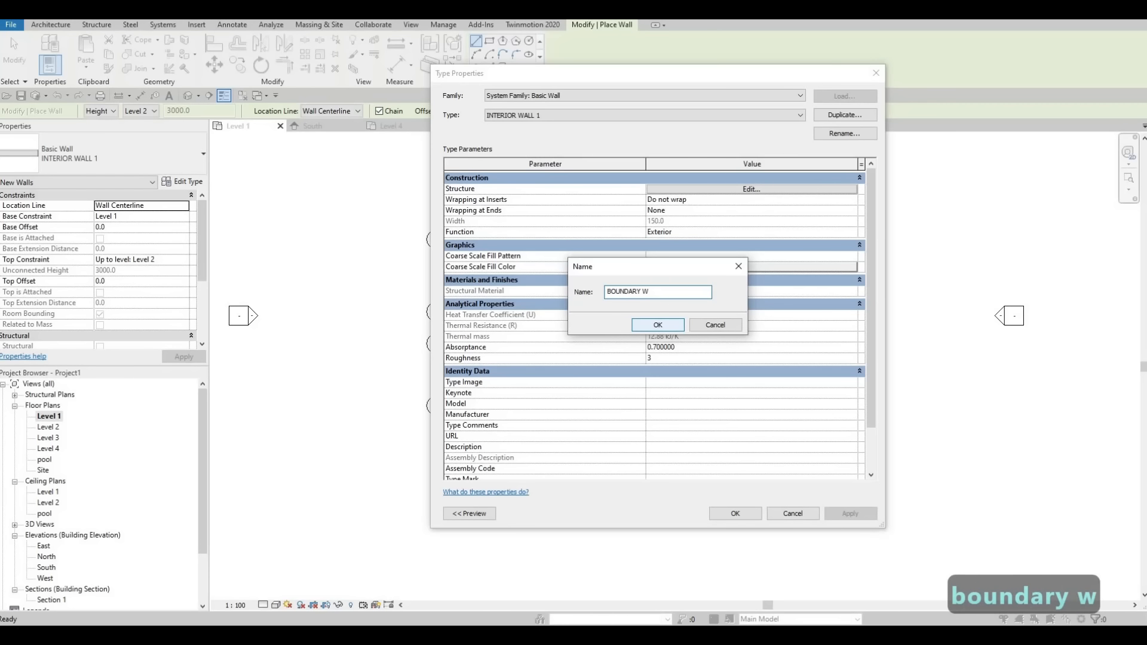
pyautogui.write('ALL')
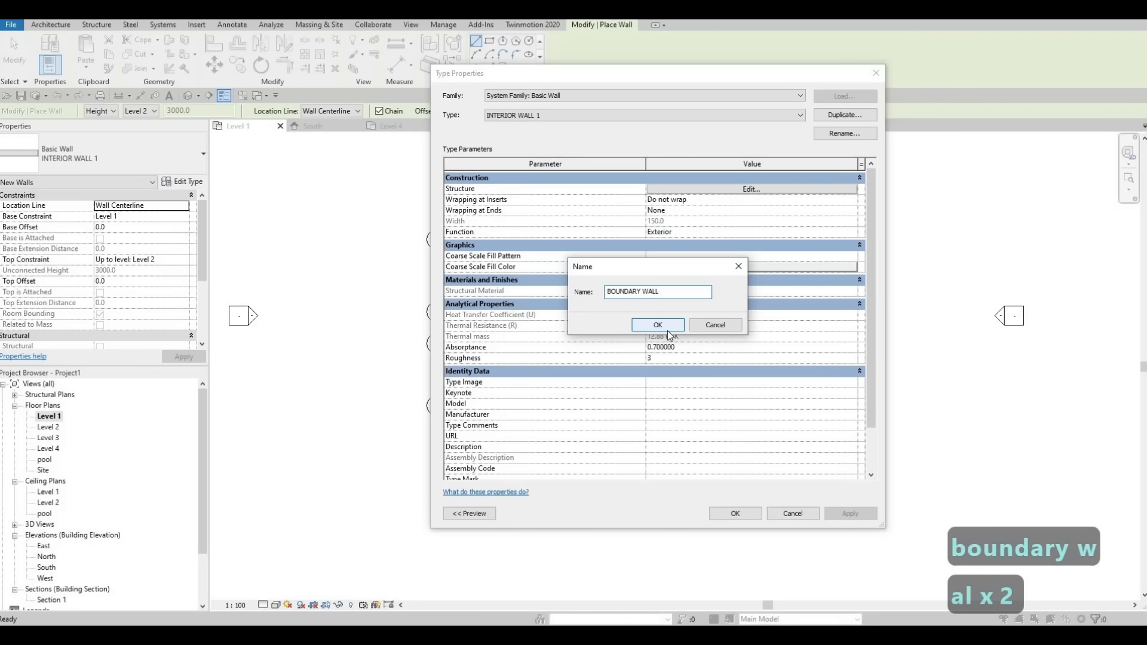
pyautogui.click(667, 325)
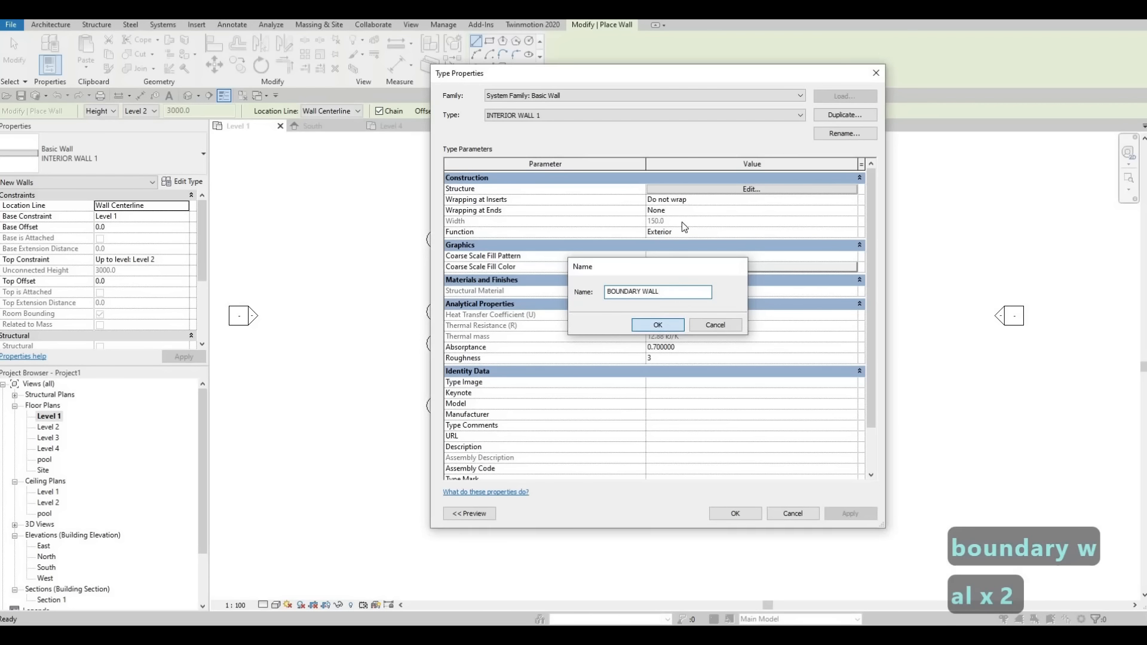
# Assign the Stone material from the AEC Materials library to the structure layer of the BOUNDARY WALL type
pyautogui.click(708, 192)
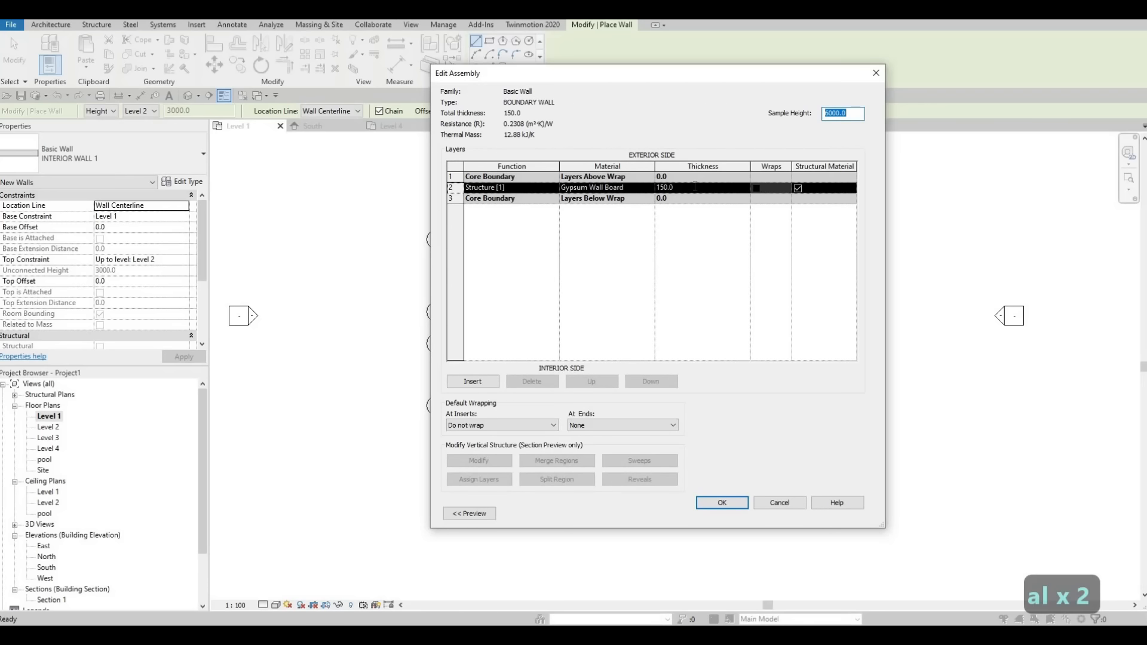
pyautogui.click(694, 187)
pyautogui.press('Escape')
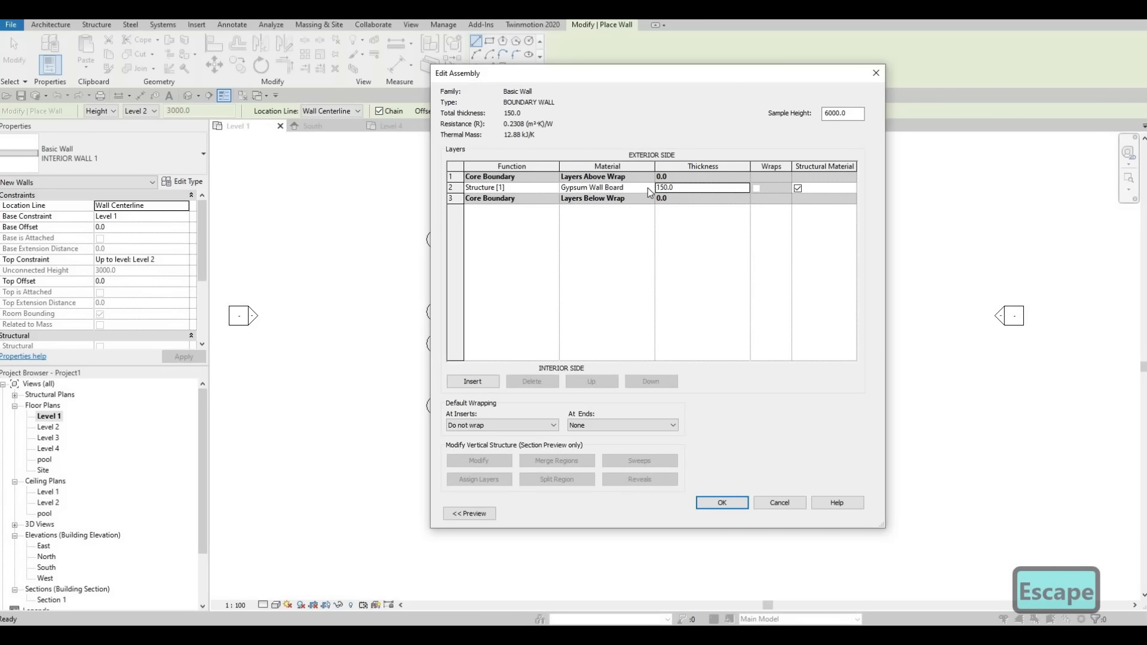
pyautogui.click(648, 188)
pyautogui.click(649, 188)
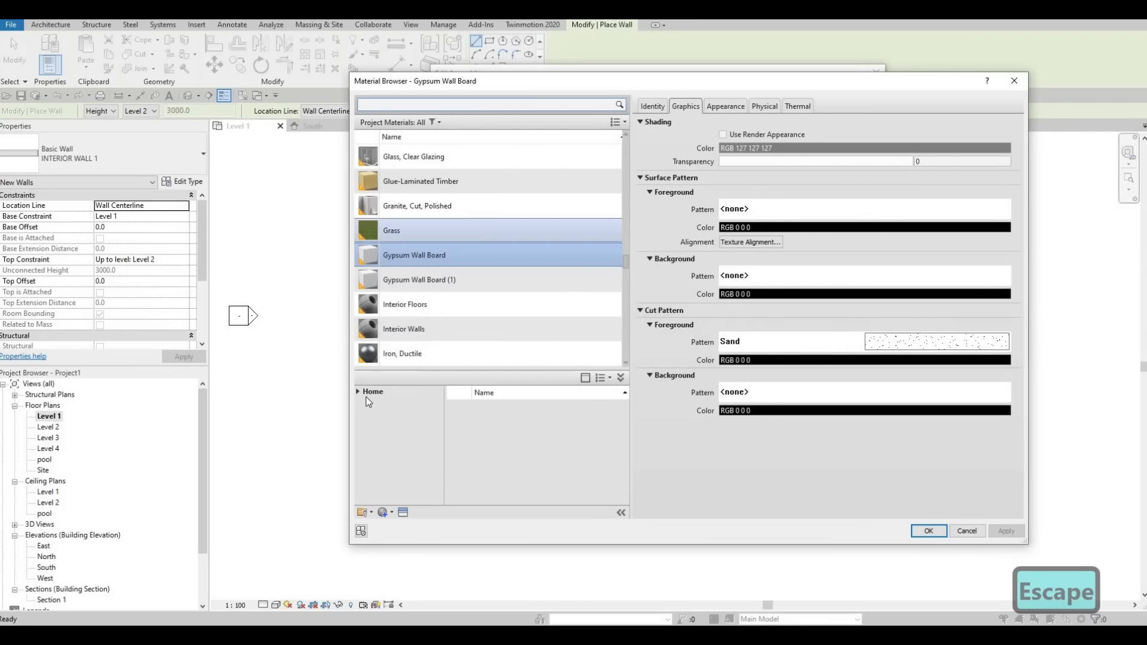
pyautogui.click(359, 392)
pyautogui.click(362, 415)
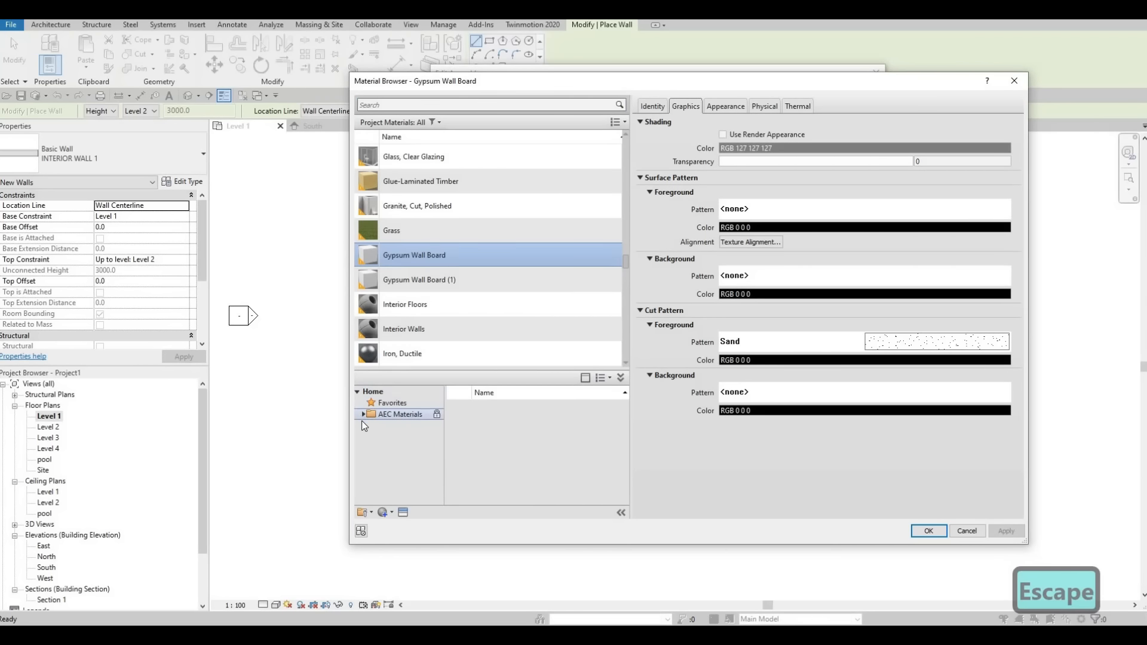
pyautogui.scroll(-3, 399, 478)
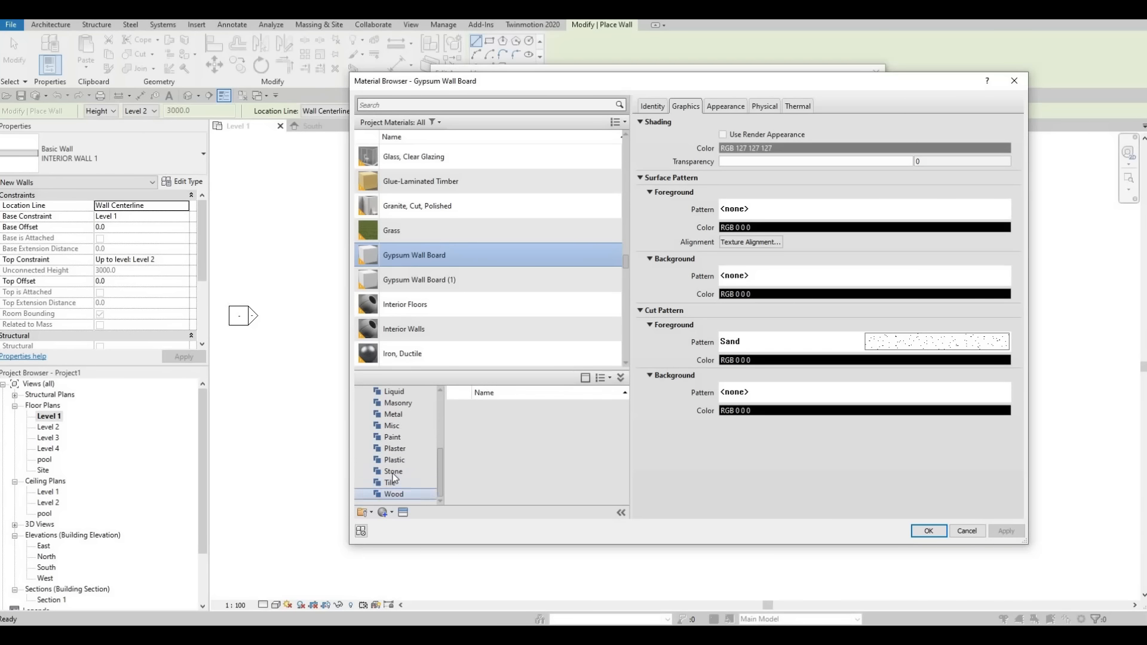
pyautogui.click(399, 472)
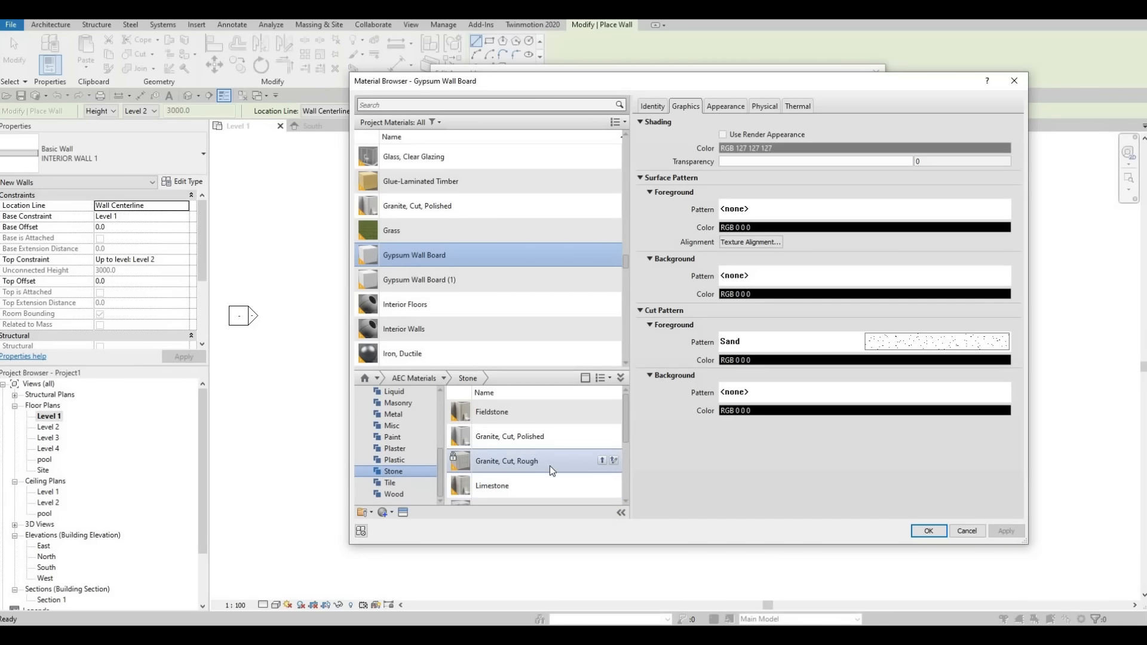
pyautogui.scroll(-3, 550, 465)
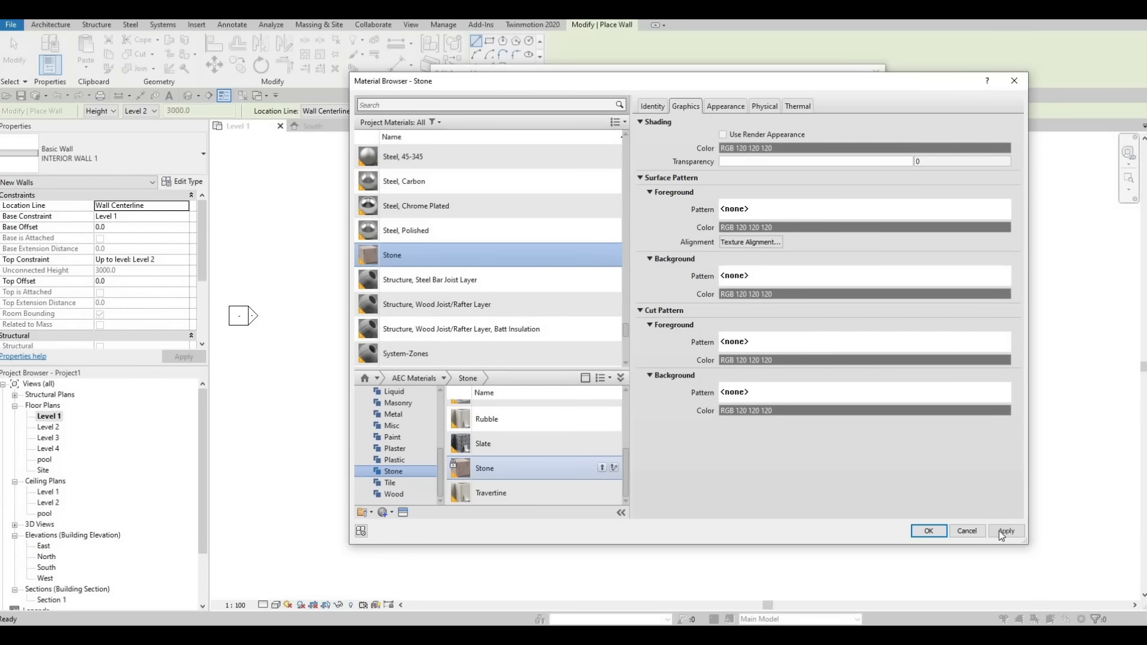
pyautogui.click(999, 530)
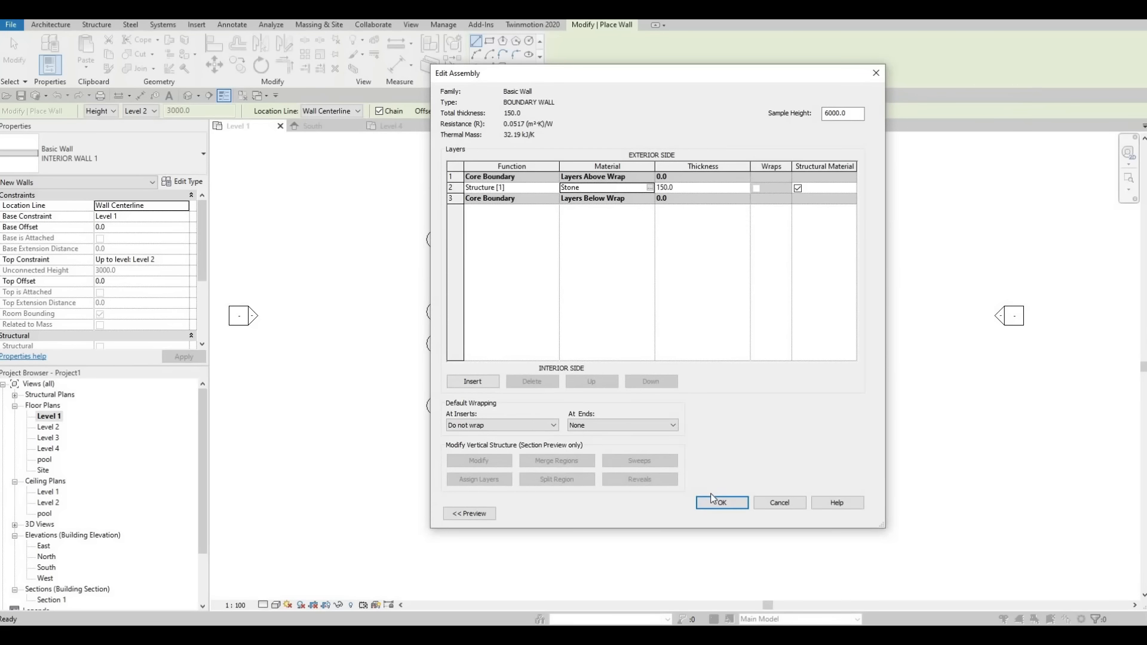
# Draw a rectangular BOUNDARY WALL along the outer edges of the outdoor floor, with its location line set to Finish Face: Exterior
pyautogui.click(731, 502)
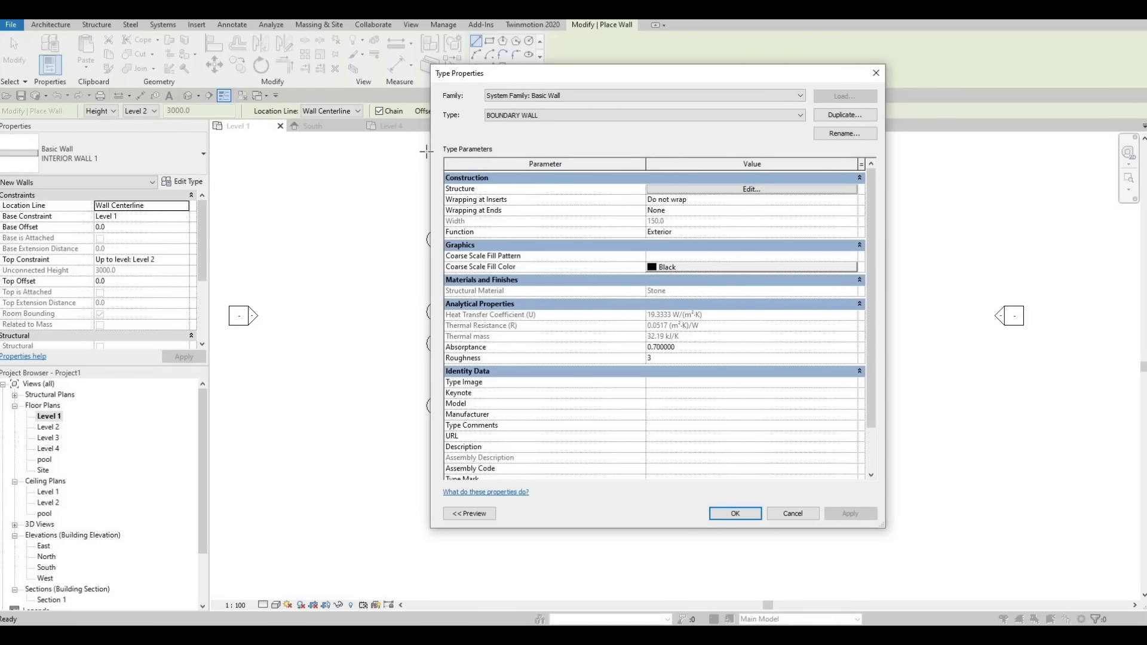
pyautogui.click(735, 513)
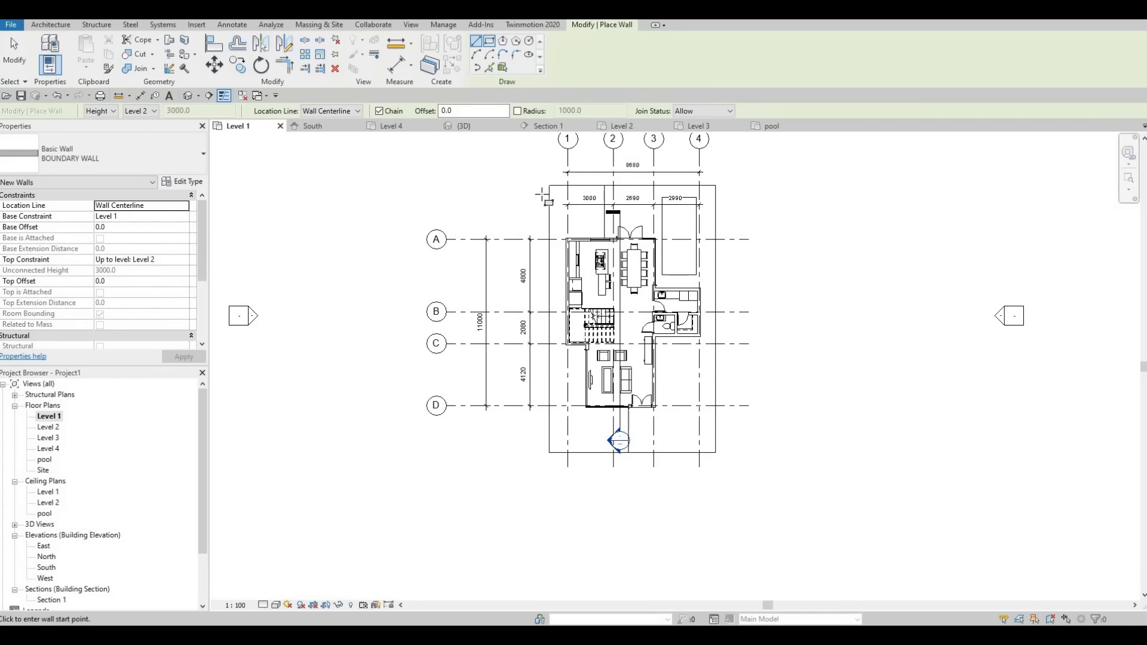
pyautogui.click(489, 40)
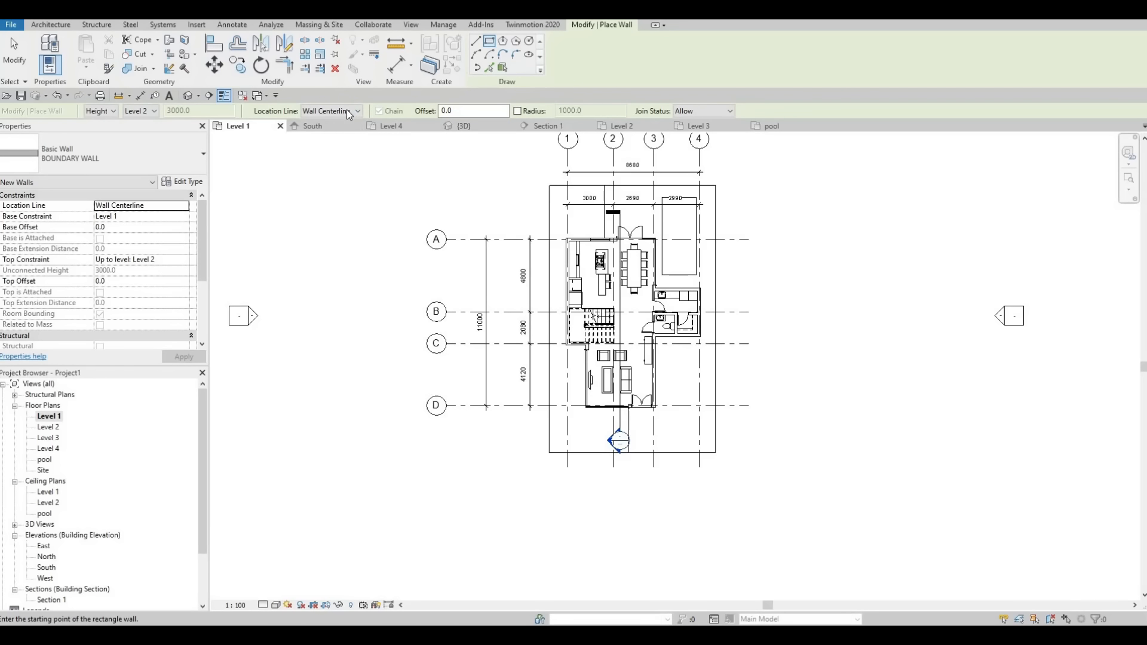
pyautogui.click(352, 110)
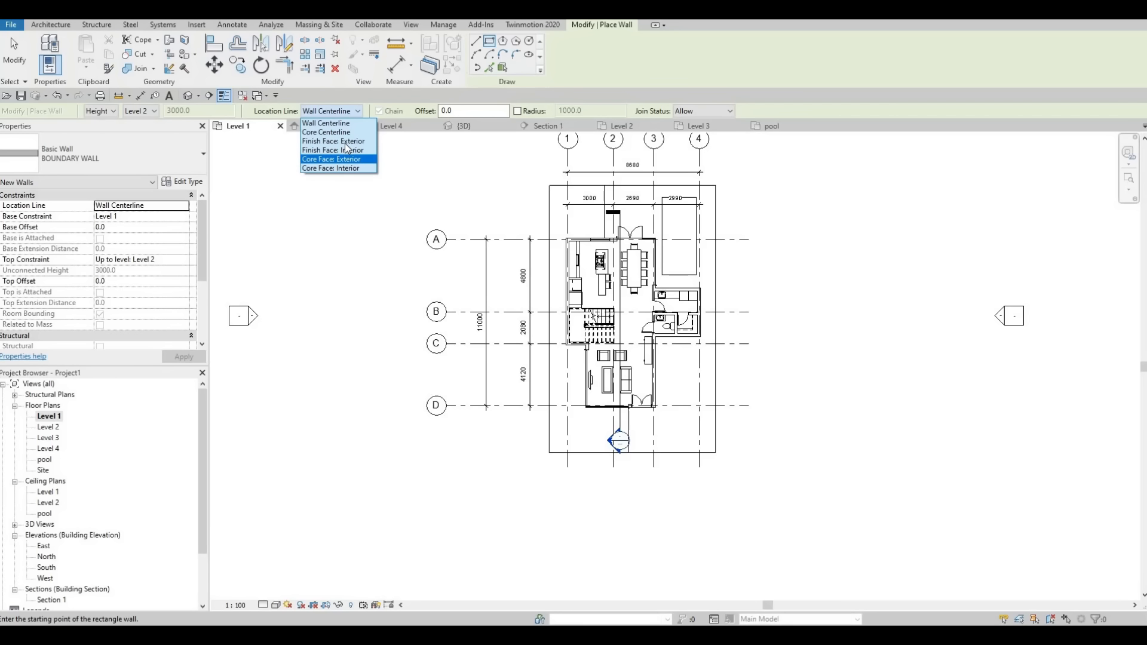
pyautogui.click(345, 143)
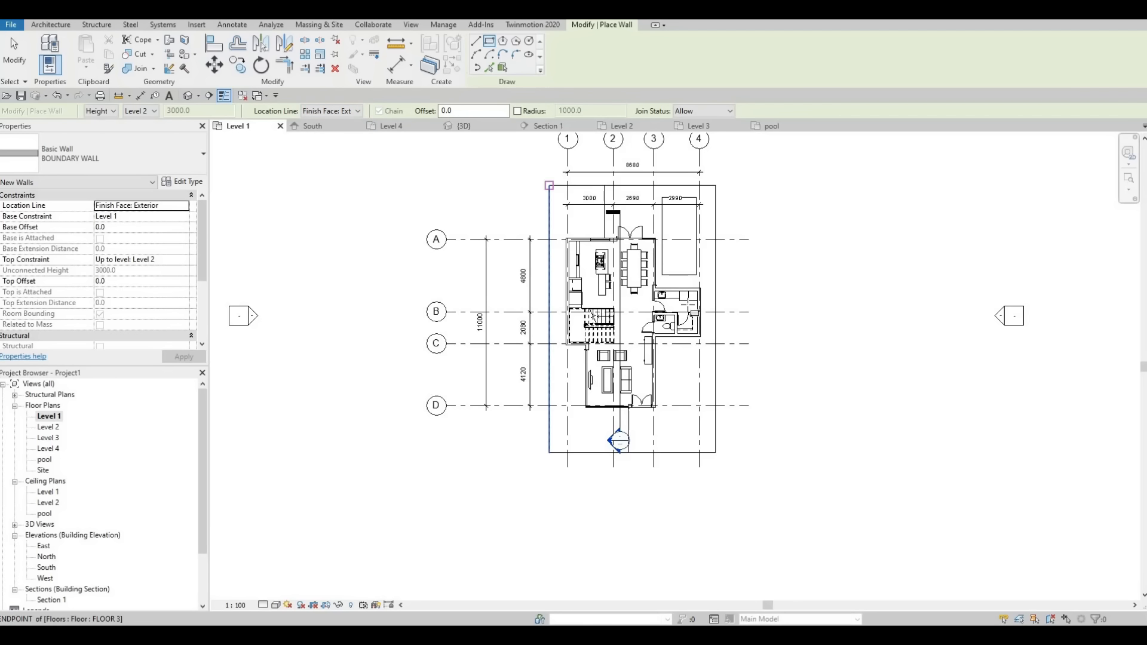
pyautogui.click(549, 185)
pyautogui.scroll(4, 720, 455)
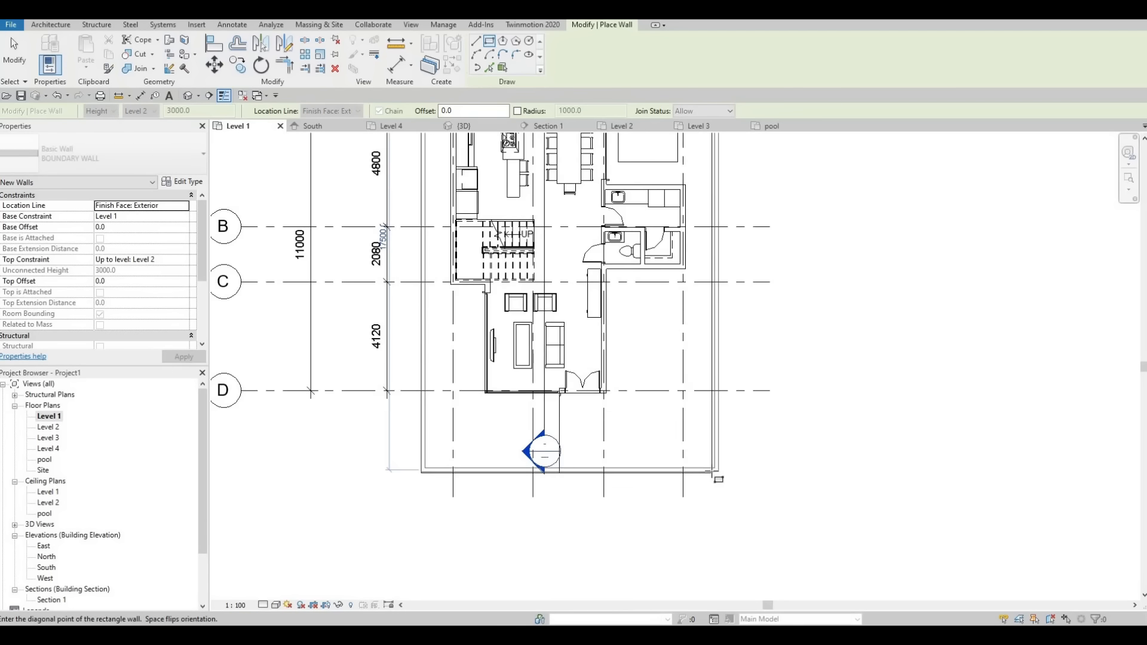
pyautogui.click(779, 446)
pyautogui.press('Escape')
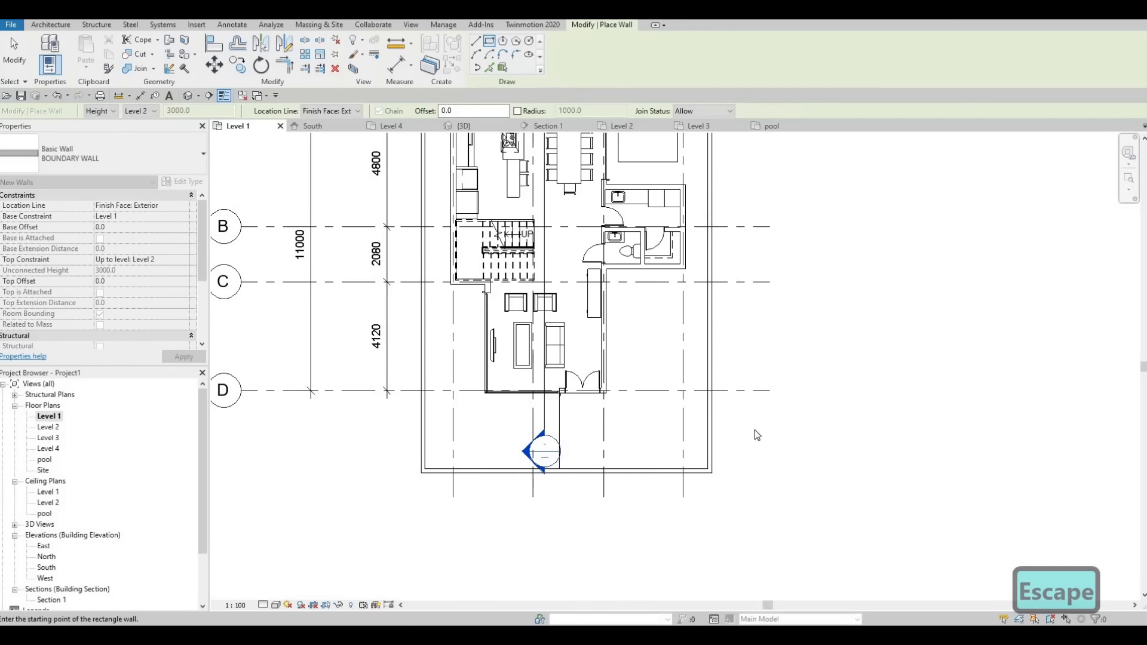
pyautogui.press('Escape')
# Select the whole chain of four boundary walls and set their top offset to -1500
pyautogui.scroll(-3, 518, 243)
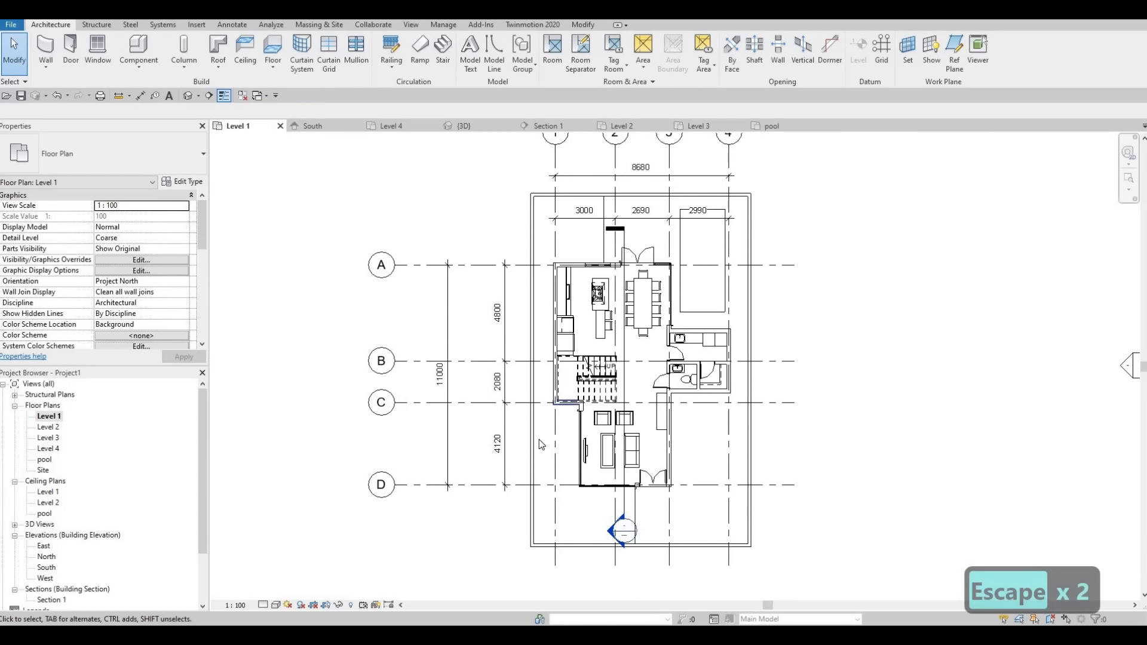
pyautogui.moveTo(555, 516); pyautogui.dragTo(558, 392, button='middle')
pyautogui.scroll(-1, 558, 392)
pyautogui.moveTo(590, 430); pyautogui.dragTo(586, 446, button='middle')
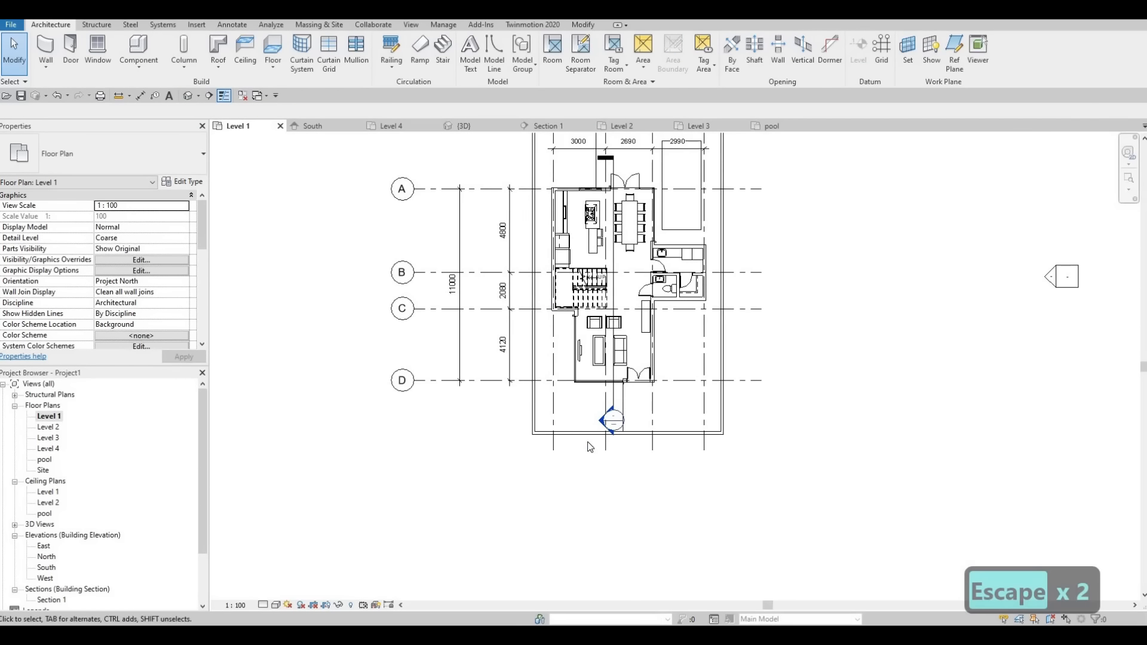
pyautogui.scroll(2, 597, 350)
pyautogui.moveTo(598, 350); pyautogui.dragTo(586, 448, button='middle')
pyautogui.scroll(-1, 585, 448)
pyautogui.moveTo(578, 336); pyautogui.dragTo(595, 310, button='middle')
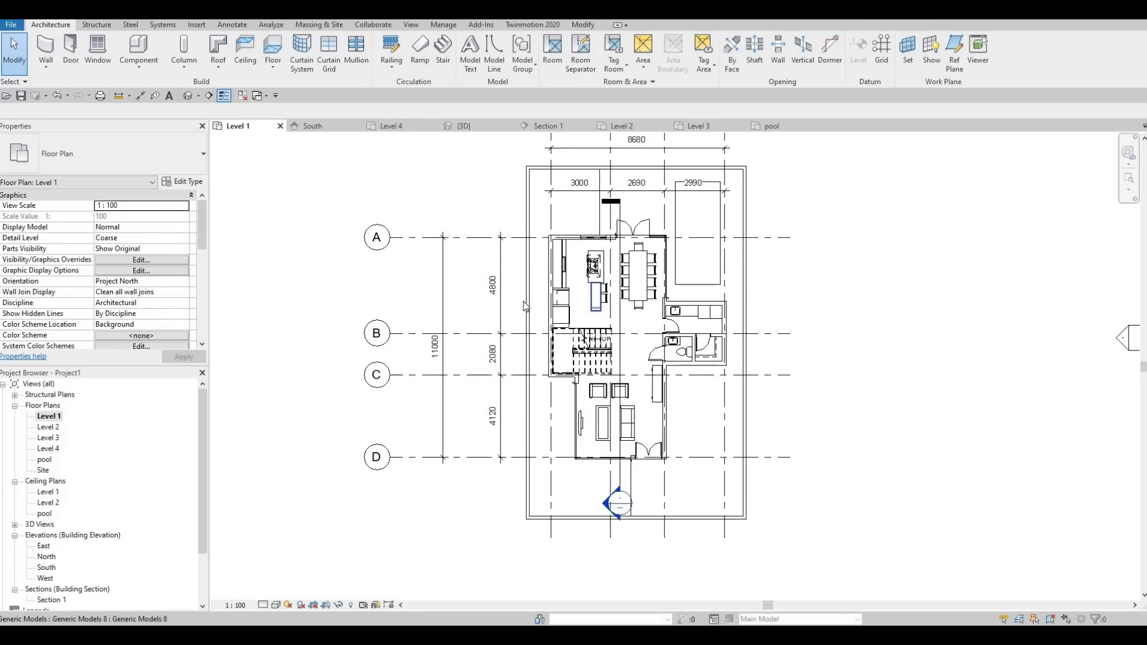
pyautogui.press('Escape')
pyautogui.press('Tab')
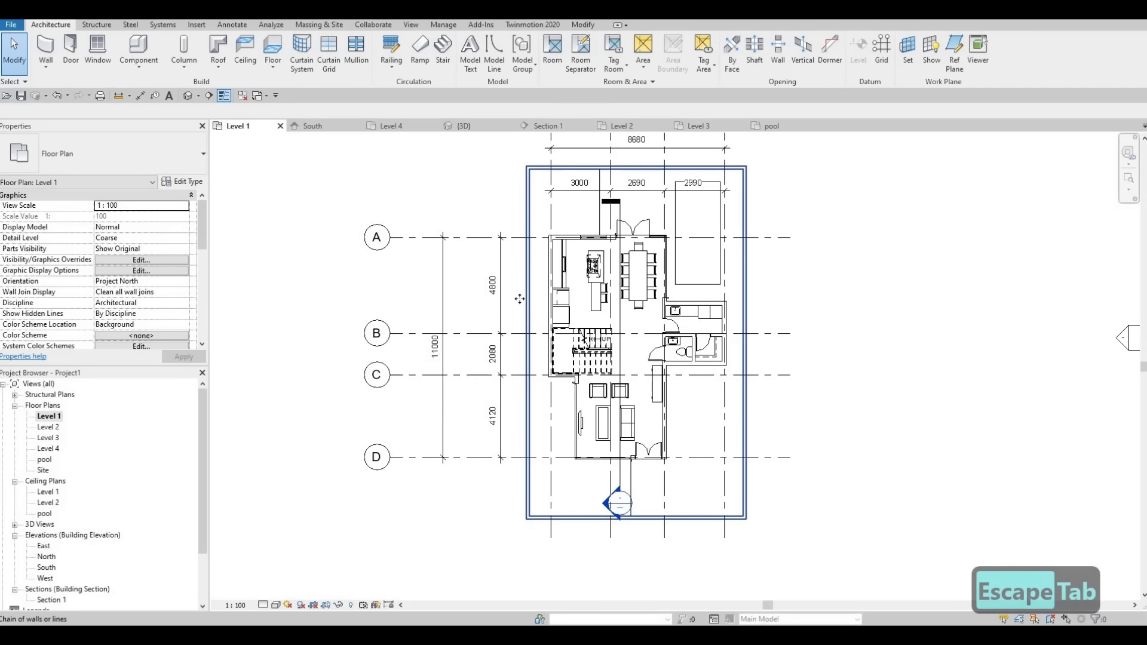
pyautogui.click(526, 306)
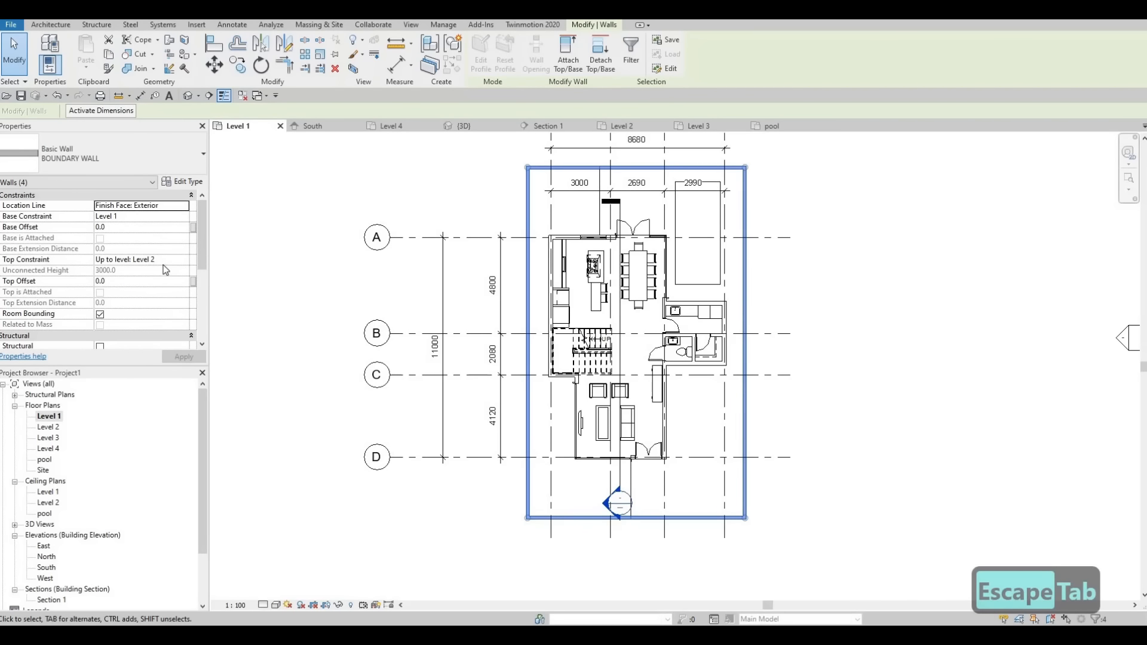
pyautogui.click(123, 281)
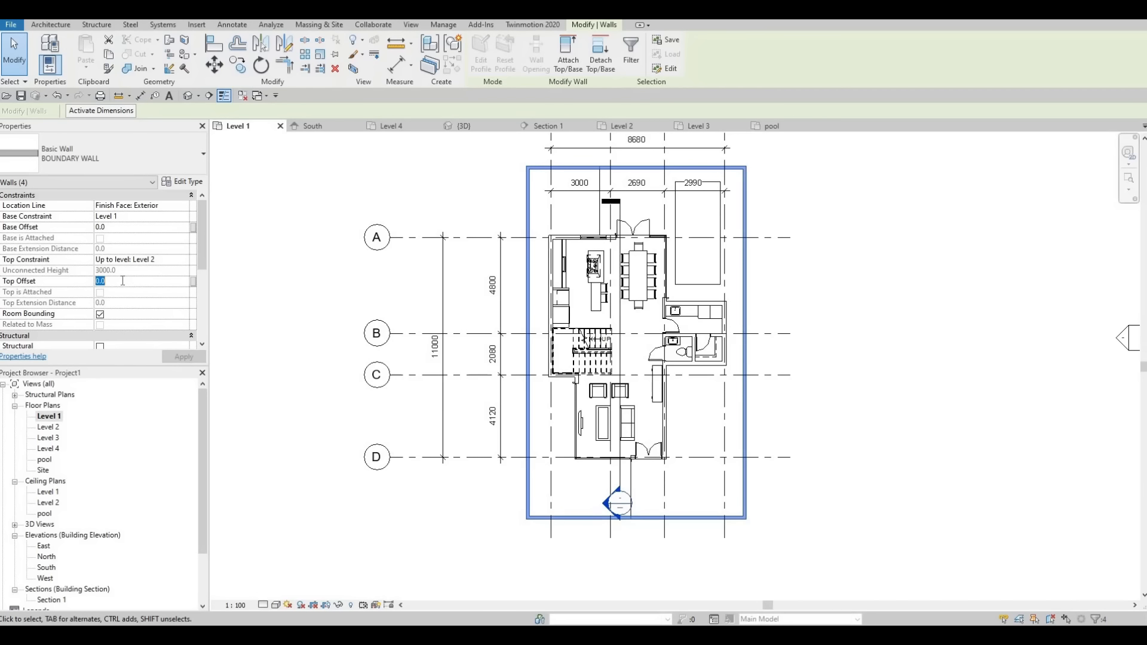
pyautogui.write('-')
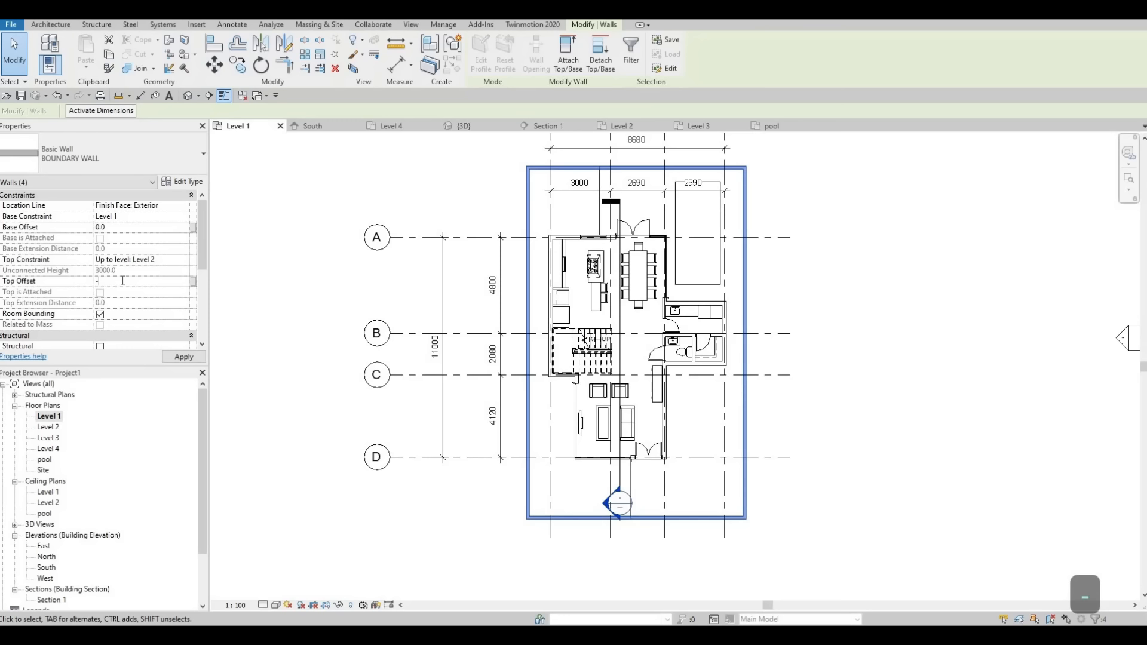
pyautogui.write('150')
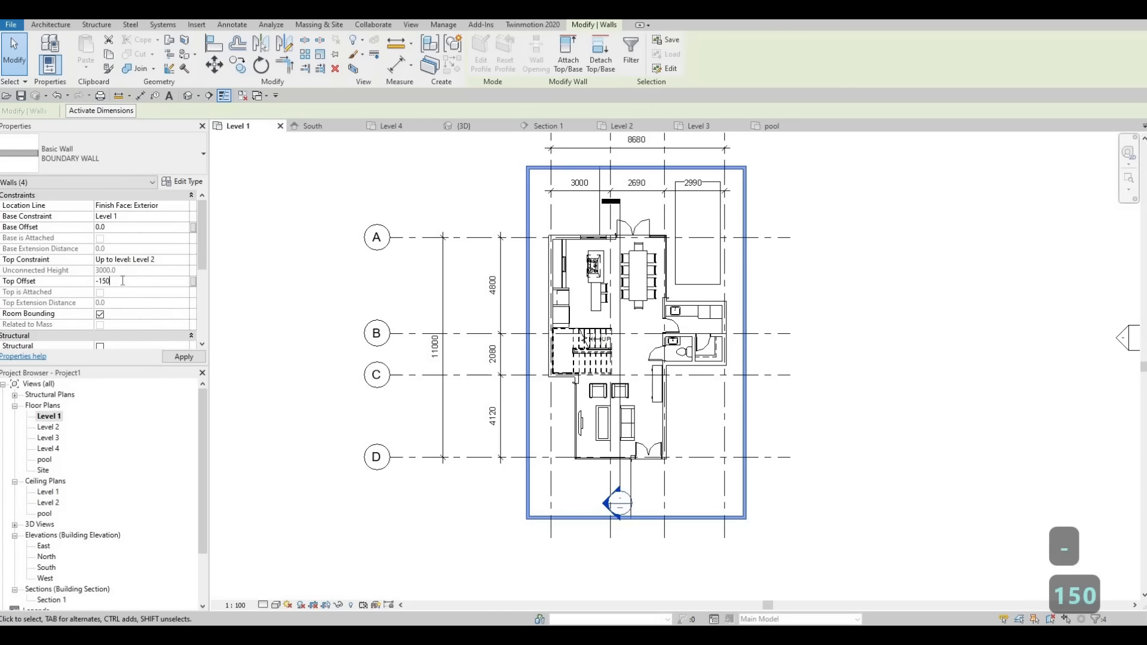
pyautogui.write('0')
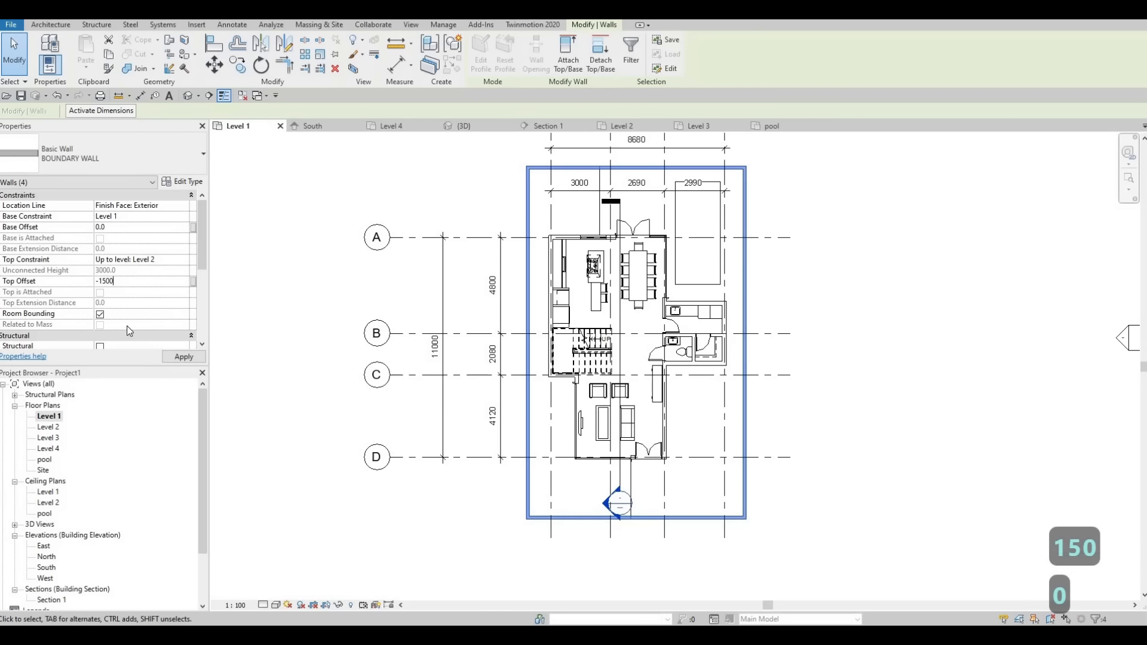
pyautogui.click(184, 357)
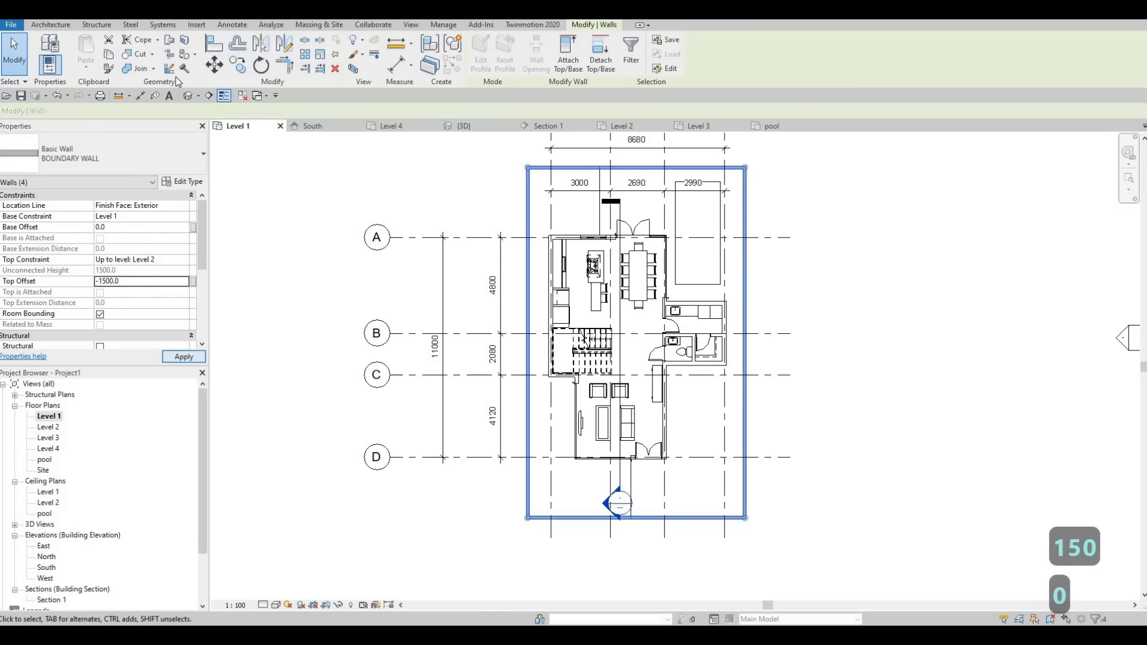
# Examine the height of the boundary wall around the house from the front in the 3D view
pyautogui.click(614, 366)
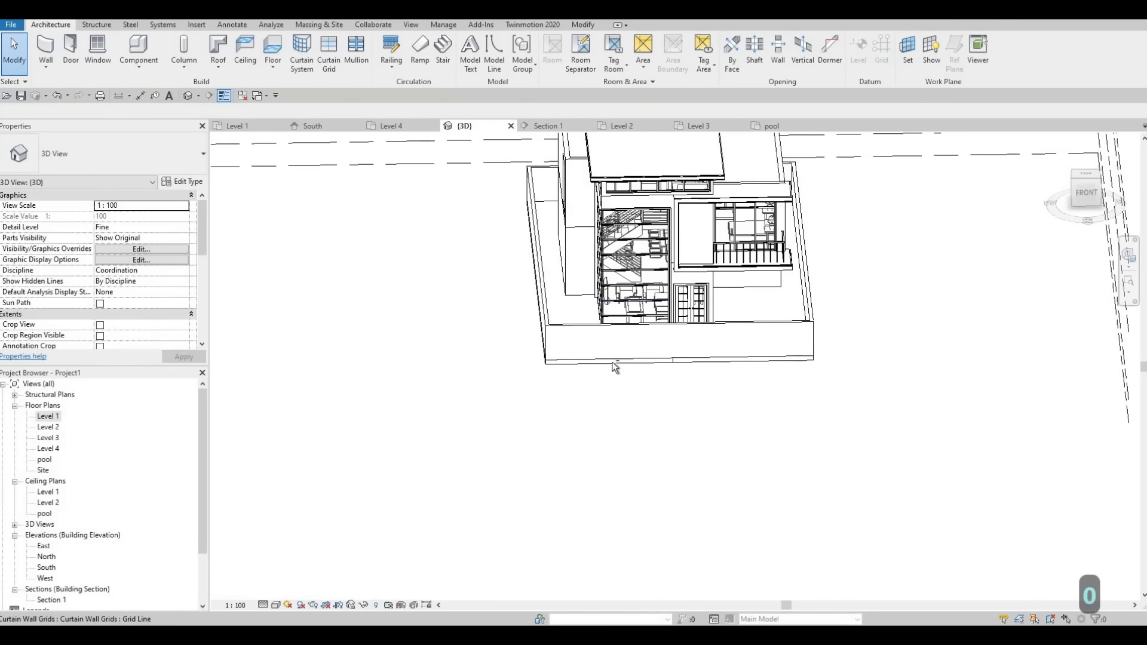
pyautogui.keyDown('shift'); pyautogui.moveTo(561, 329); pyautogui.dragTo(708, 333, button='middle'); pyautogui.keyUp('shift')
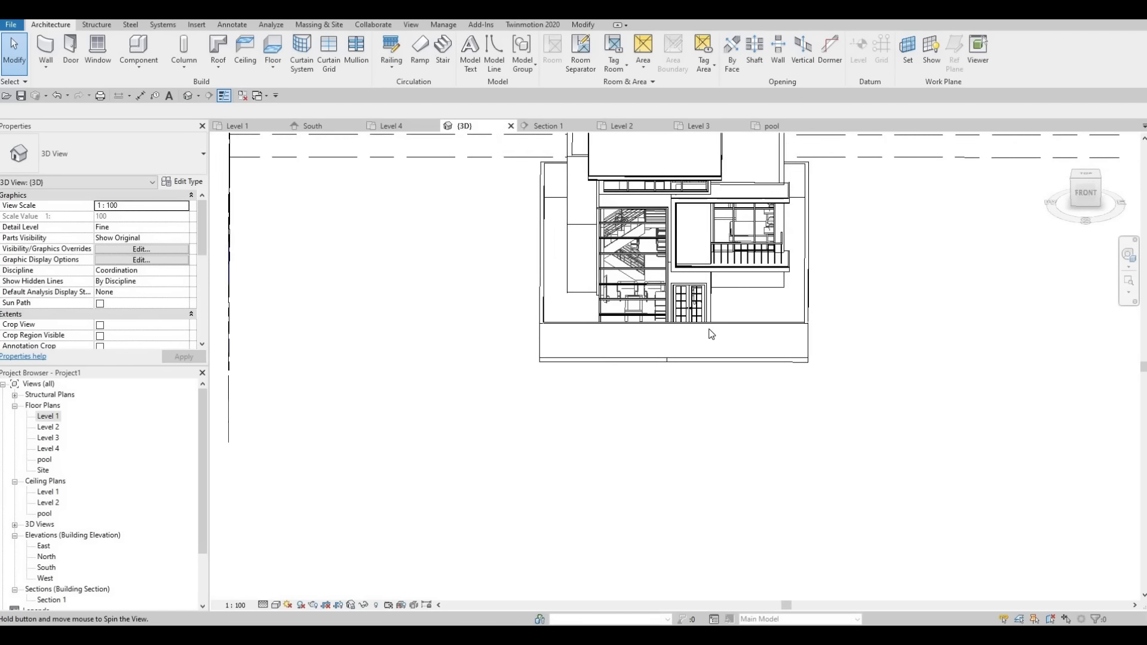
pyautogui.keyDown('shift'); pyautogui.moveTo(711, 334); pyautogui.dragTo(783, 349, button='middle'); pyautogui.keyUp('shift')
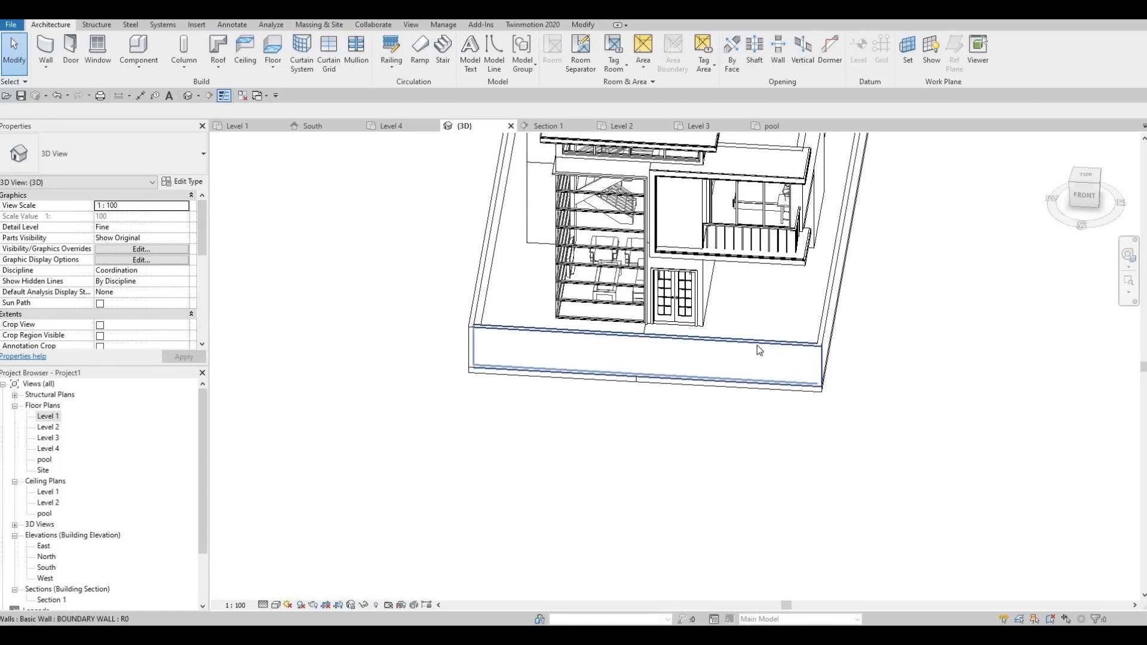
pyautogui.keyDown('shift'); pyautogui.moveTo(782, 230); pyautogui.dragTo(671, 327, button='middle'); pyautogui.keyUp('shift')
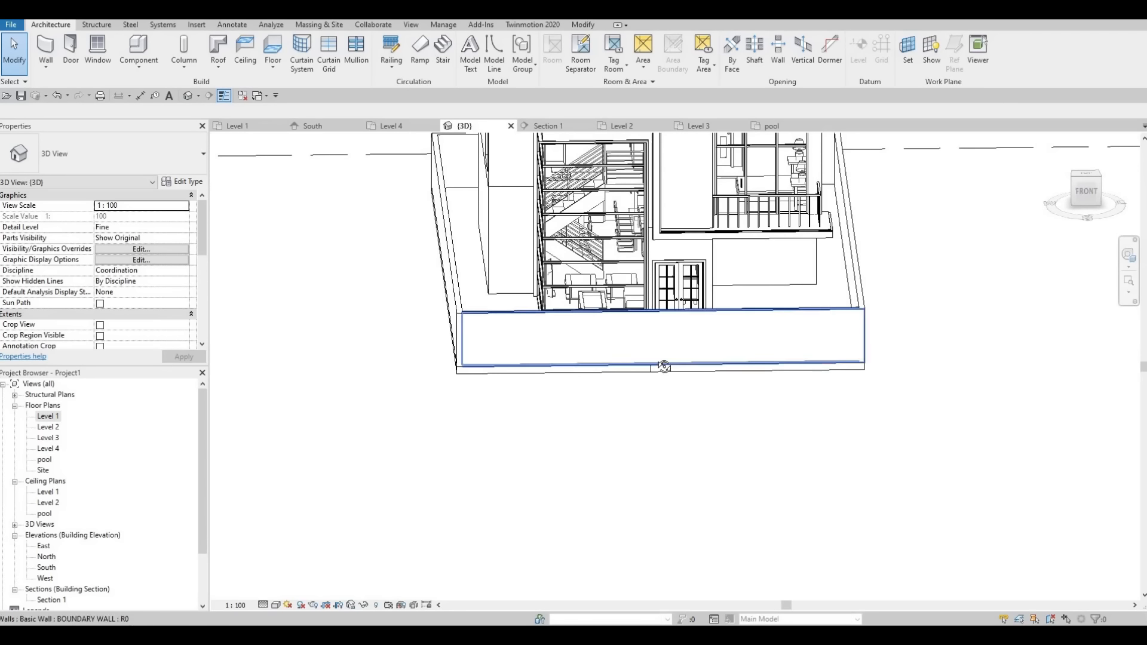
pyautogui.scroll(-1, 654, 366)
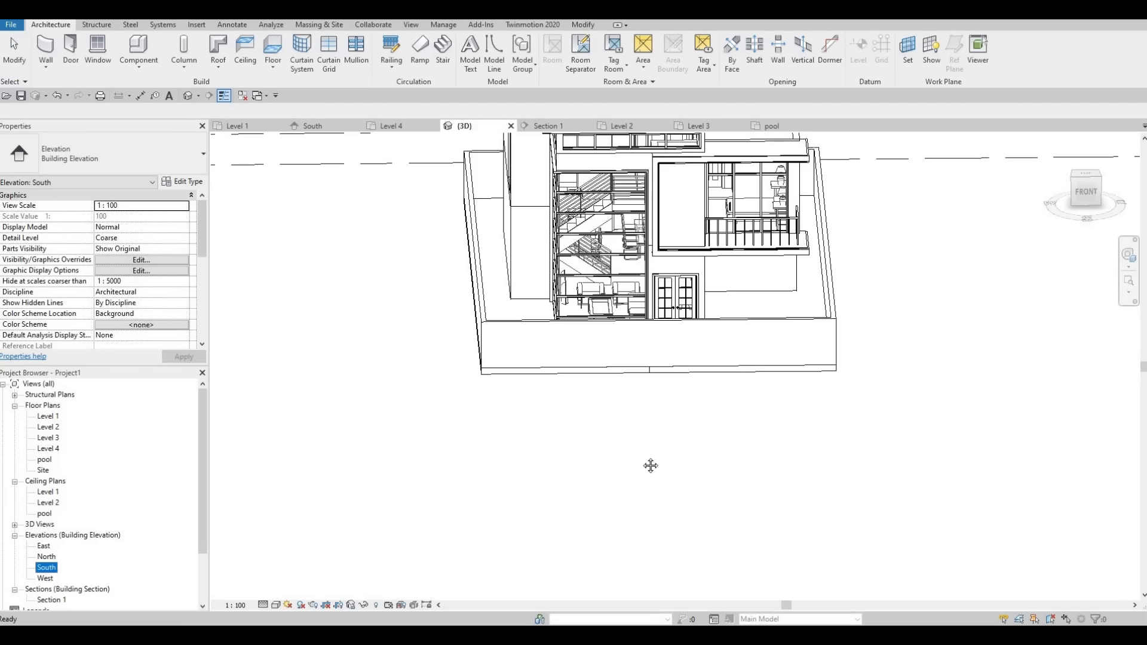
pyautogui.scroll(2, 830, 340)
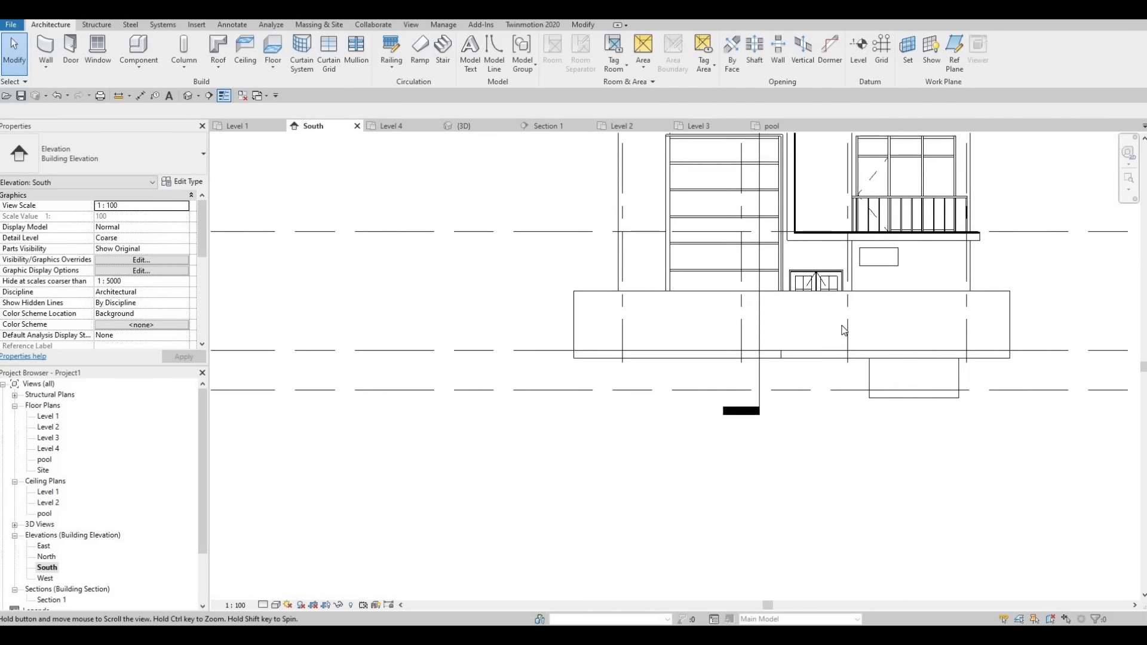
pyautogui.click(780, 321)
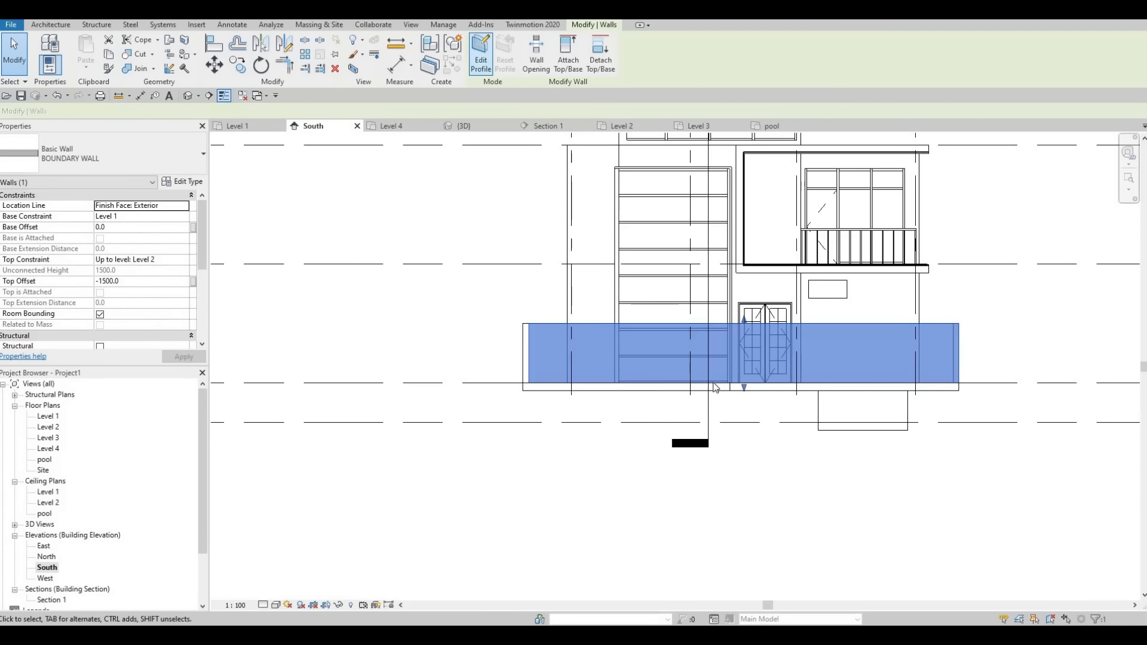
pyautogui.click(481, 55)
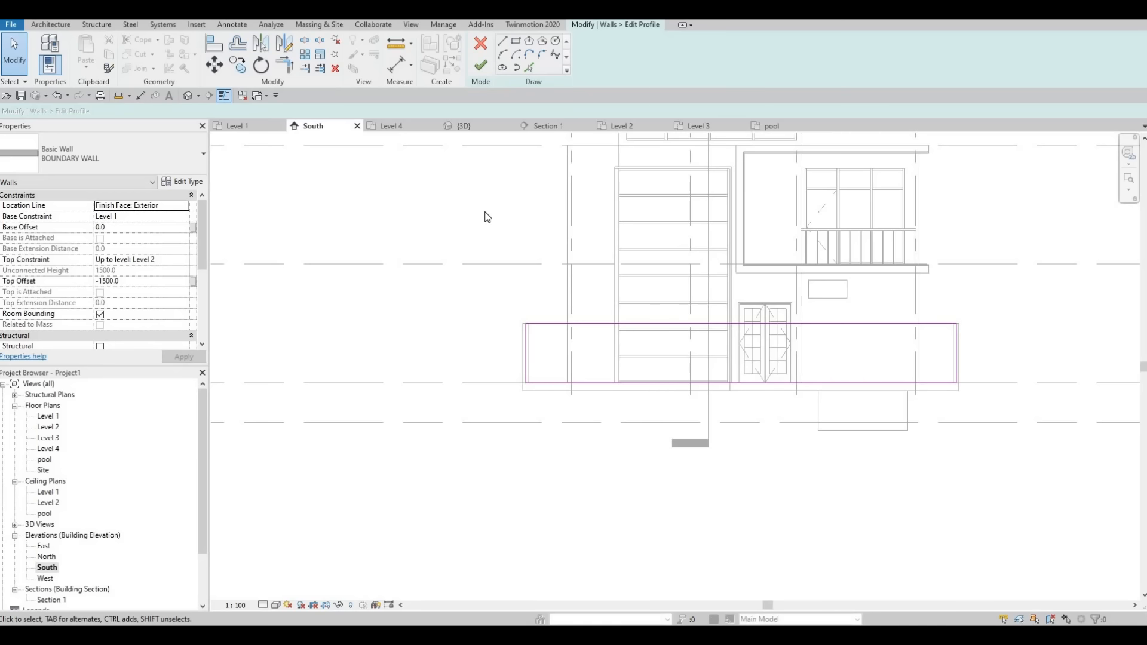
pyautogui.press('Escape')
pyautogui.press('Escape')
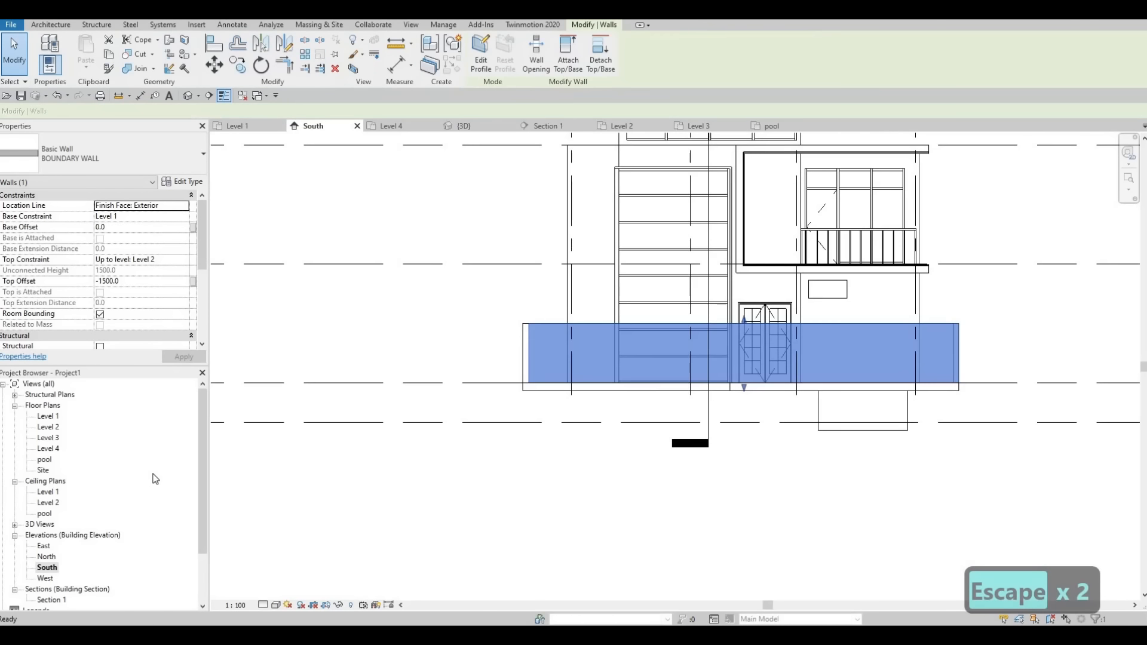
pyautogui.press('Escape')
# Open a gap in the front boundary wall on the Level 1 plan by splitting it on both sides of grid line 4 and deleting the segment between
pyautogui.doubleClick(46, 417)
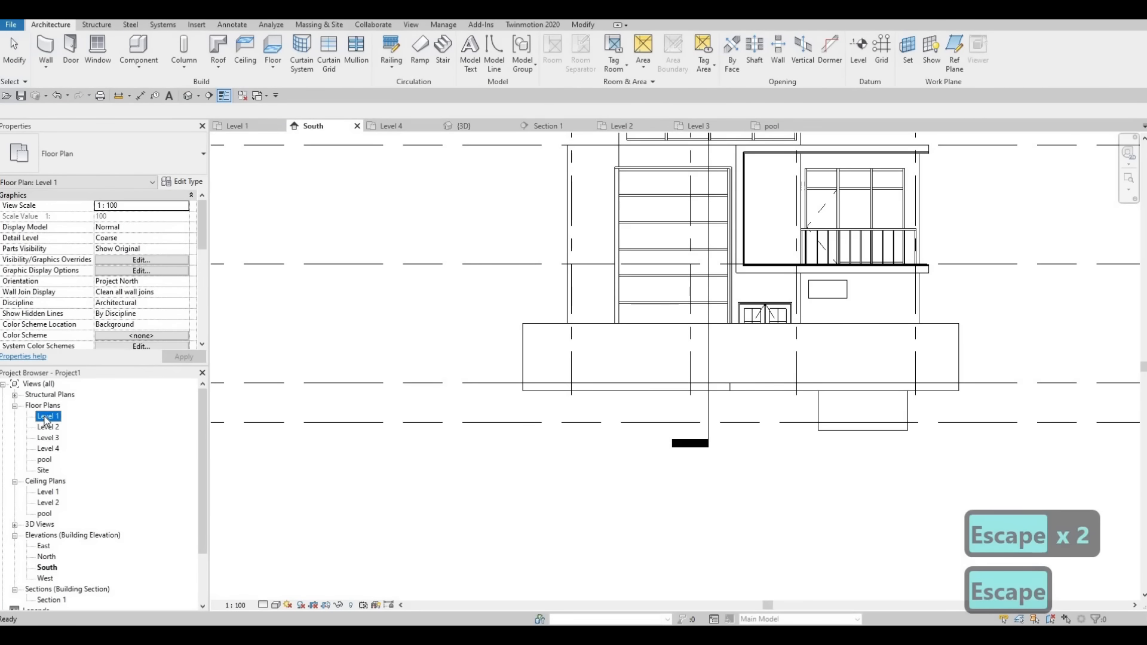
pyautogui.moveTo(647, 503); pyautogui.dragTo(645, 490, button='middle')
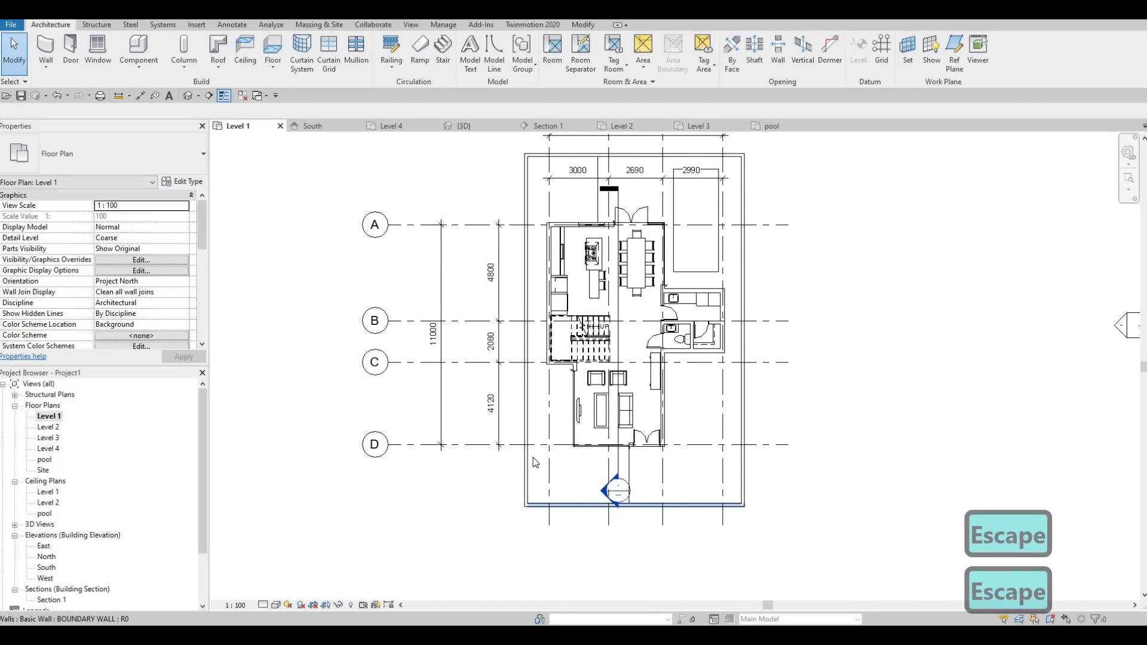
pyautogui.click(640, 507)
pyautogui.press('Escape')
pyautogui.press('s')
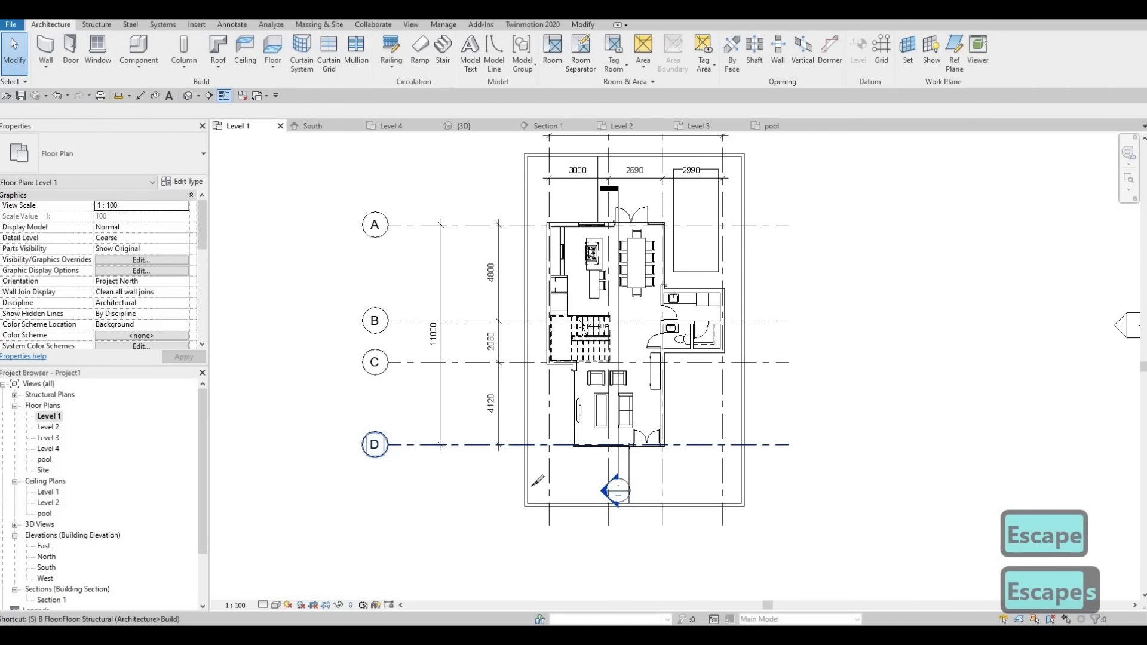
pyautogui.press('l')
pyautogui.scroll(5, 616, 521)
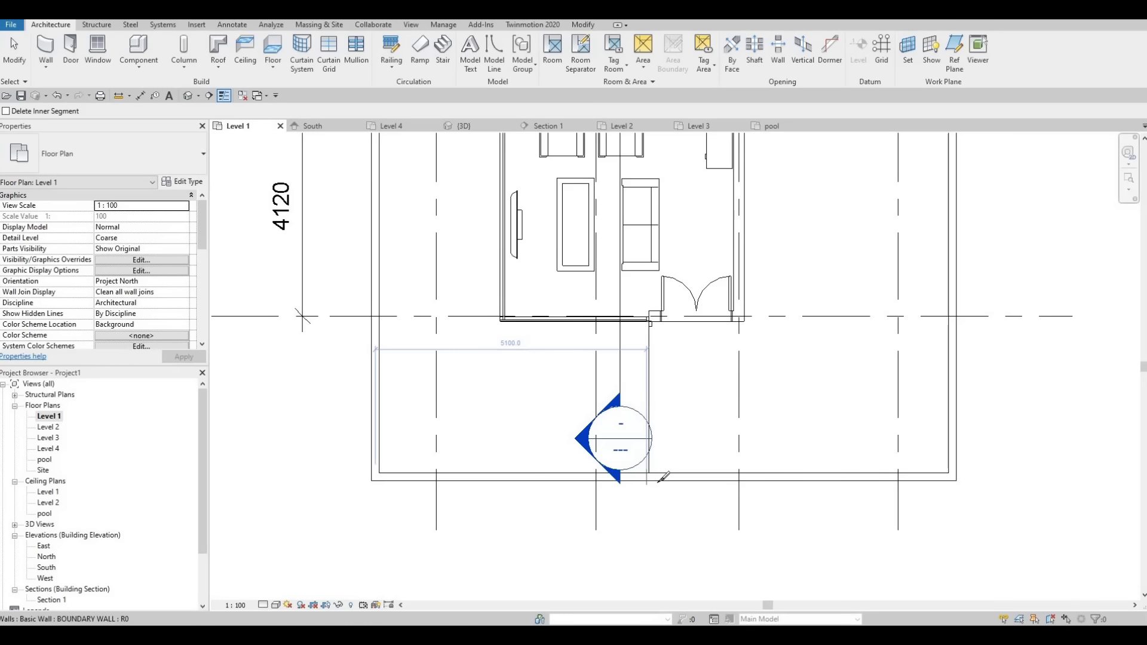
pyautogui.click(656, 476)
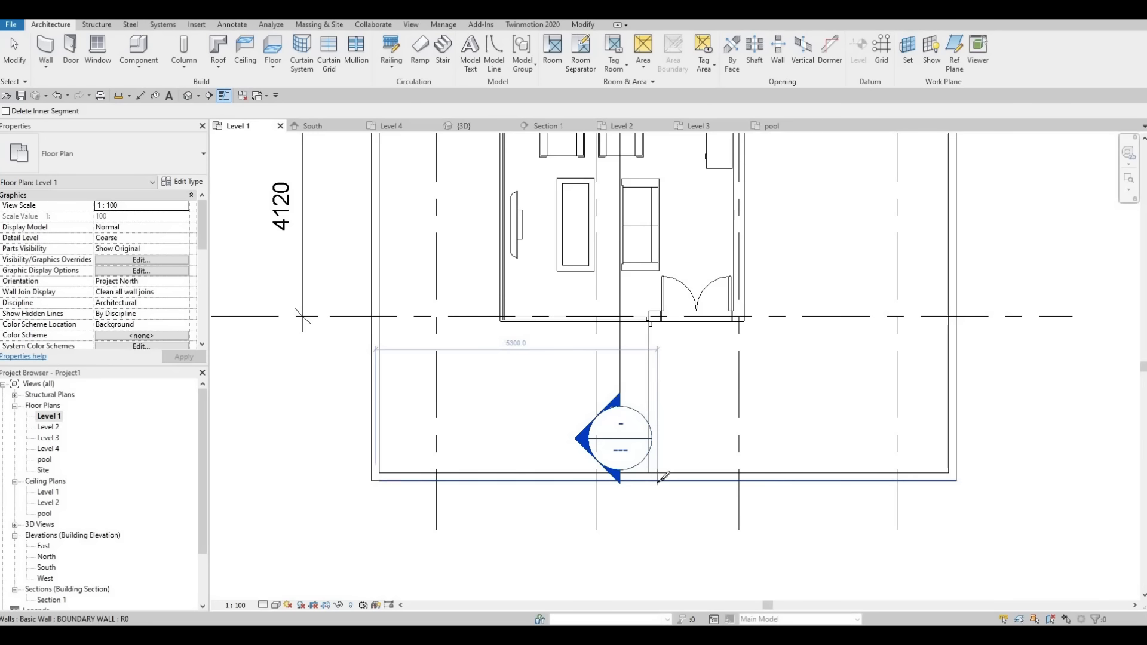
pyautogui.click(717, 477)
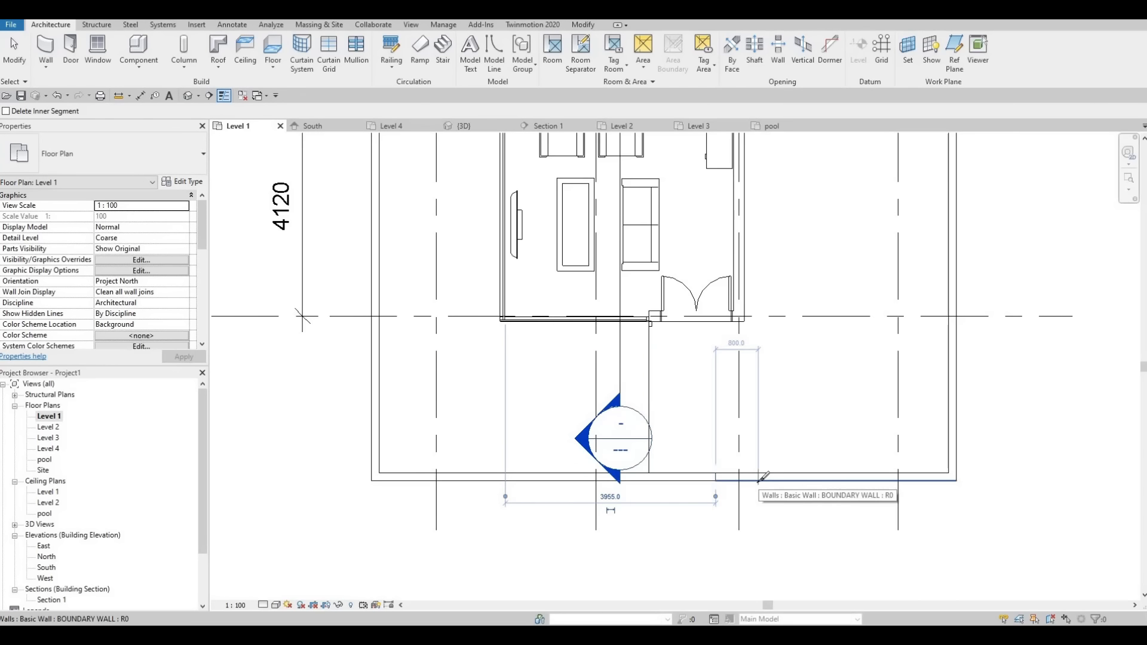
pyautogui.click(759, 477)
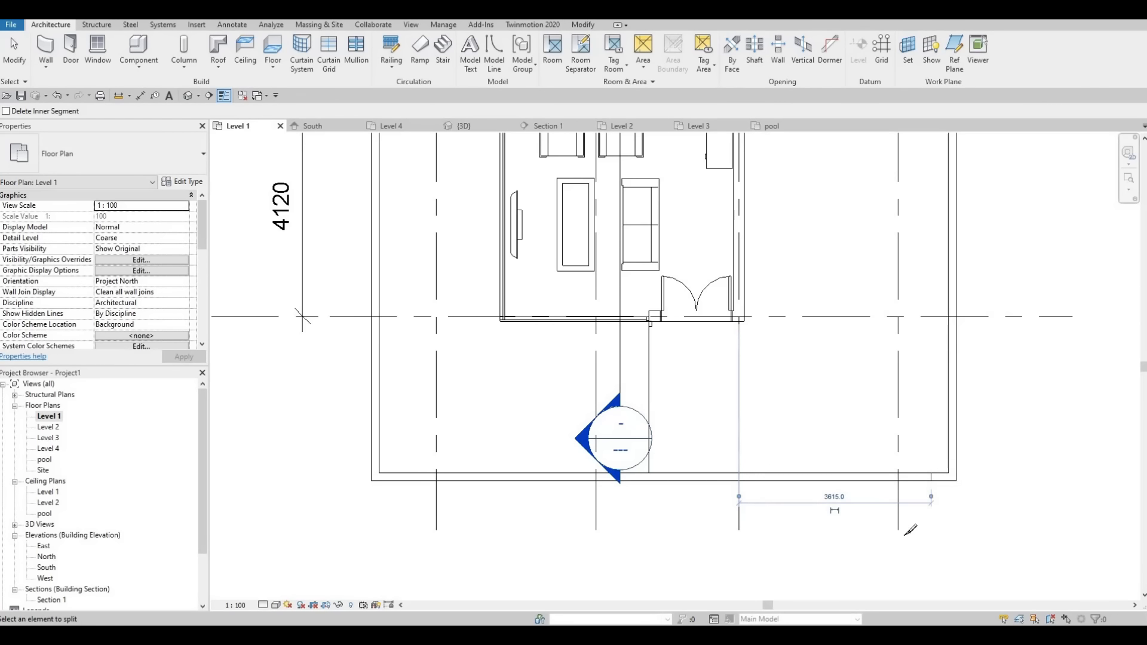
pyautogui.press('Escape')
pyautogui.press('Escape')
pyautogui.press('Escape')
pyautogui.click(829, 487)
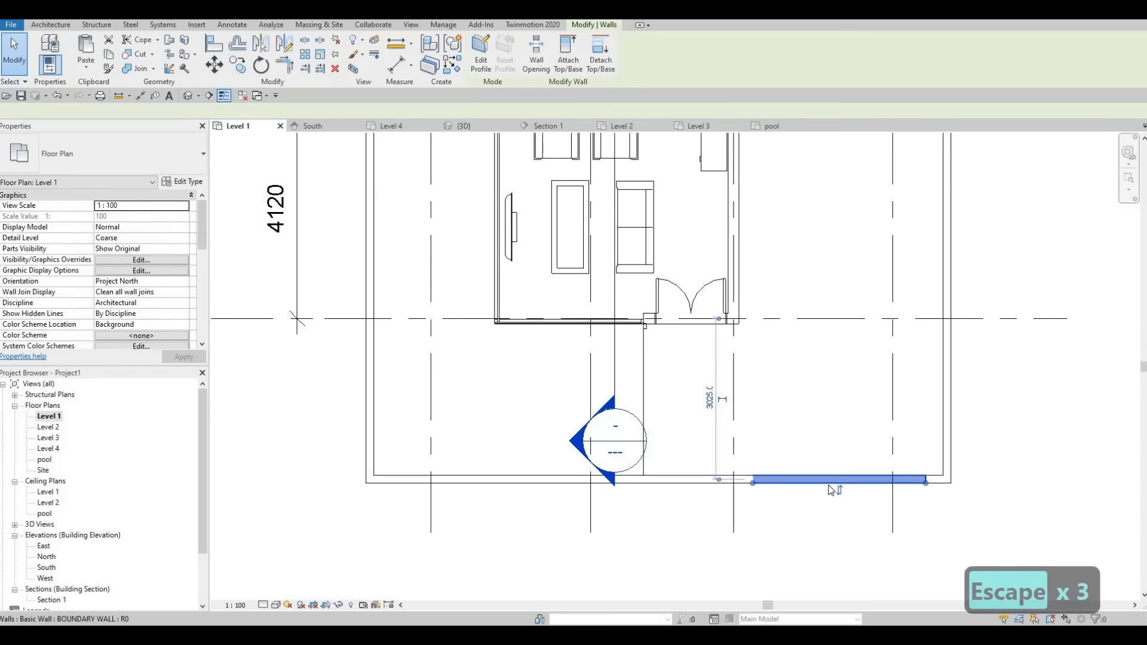
pyautogui.press('Delete')
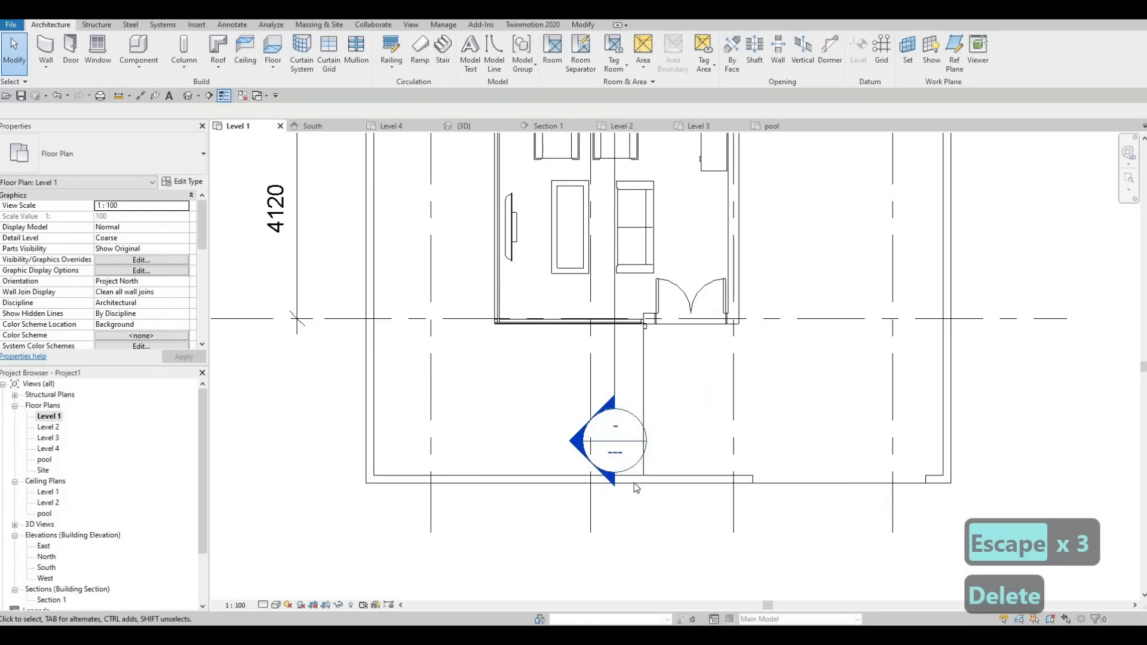
# Delete the front boundary wall segment facing the entrance doors on the Level 1 plan and check the opening in 3D
pyautogui.click(677, 479)
pyautogui.press('Delete')
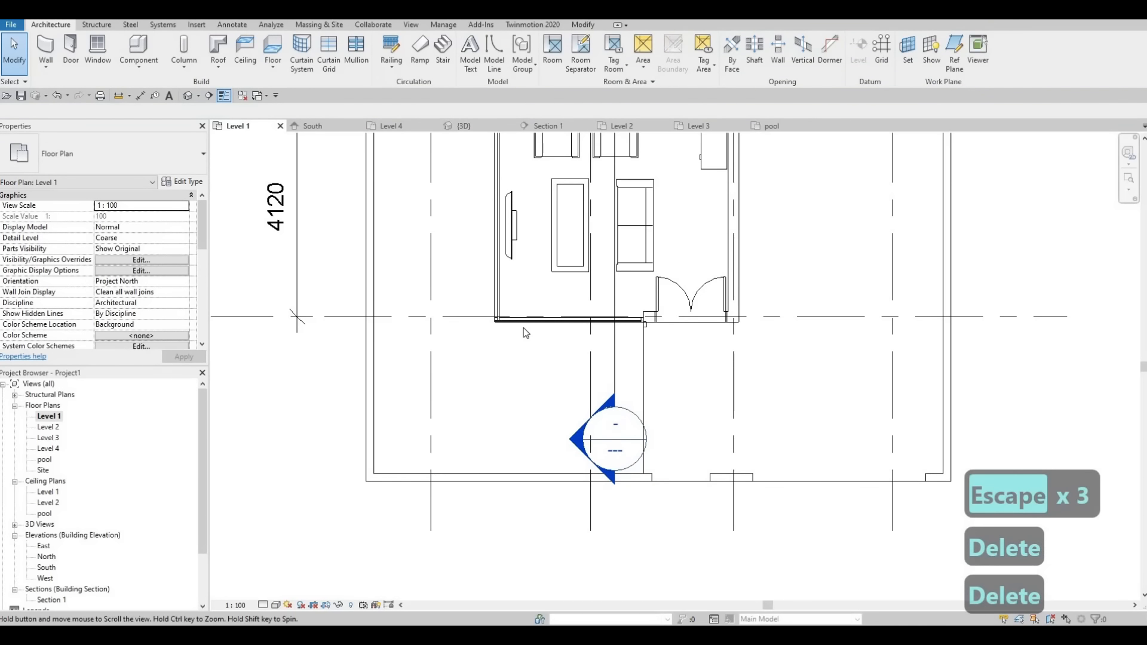
pyautogui.moveTo(524, 333); pyautogui.dragTo(486, 273, button='middle')
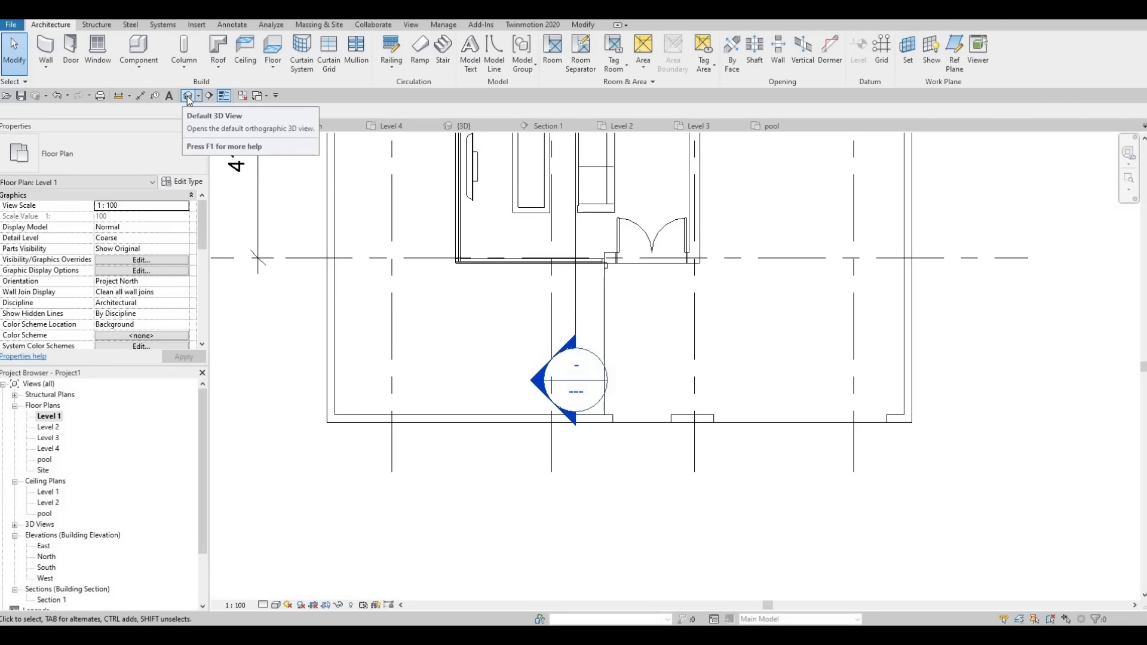
pyautogui.keyDown('shift'); pyautogui.moveTo(747, 308); pyautogui.dragTo(576, 346, button='middle'); pyautogui.keyUp('shift')
pyautogui.scroll(2, 576, 346)
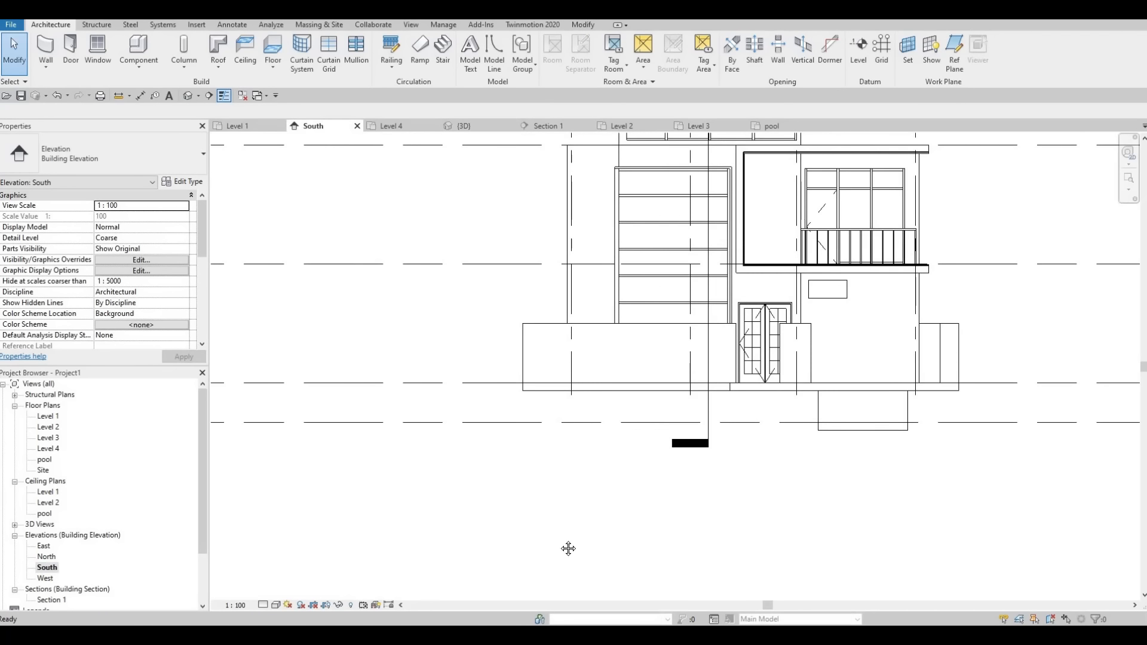
# Edit the profile of the long front boundary wall in the South elevation and sketch a rectangular opening about 4539 by 491 mm inside it
pyautogui.press('Escape')
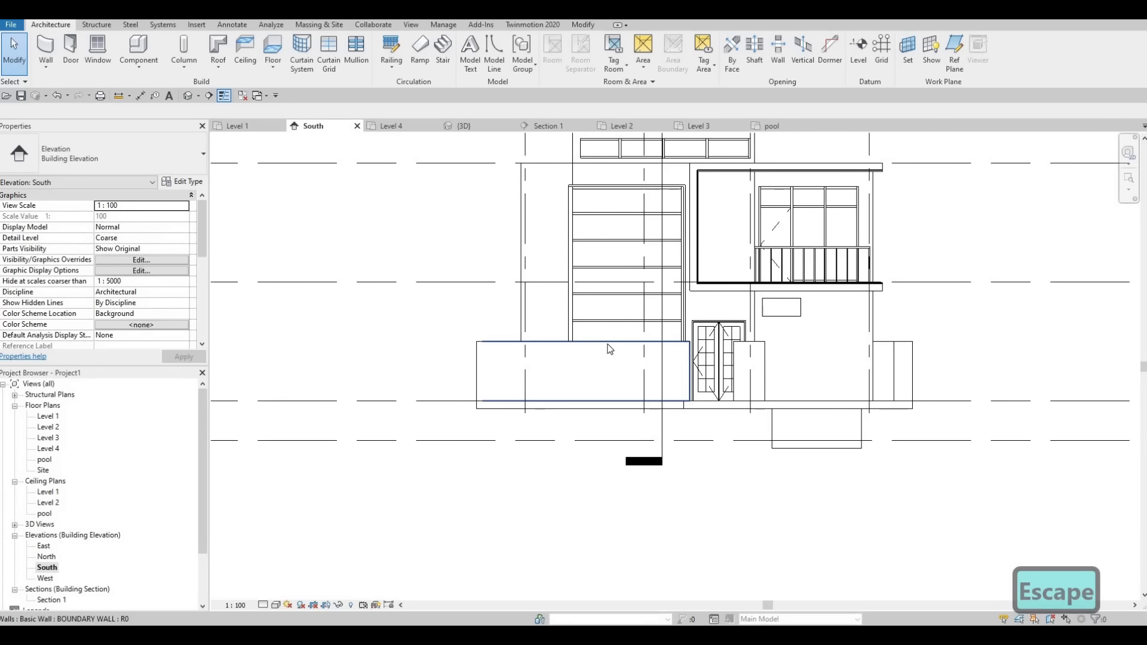
pyautogui.click(610, 349)
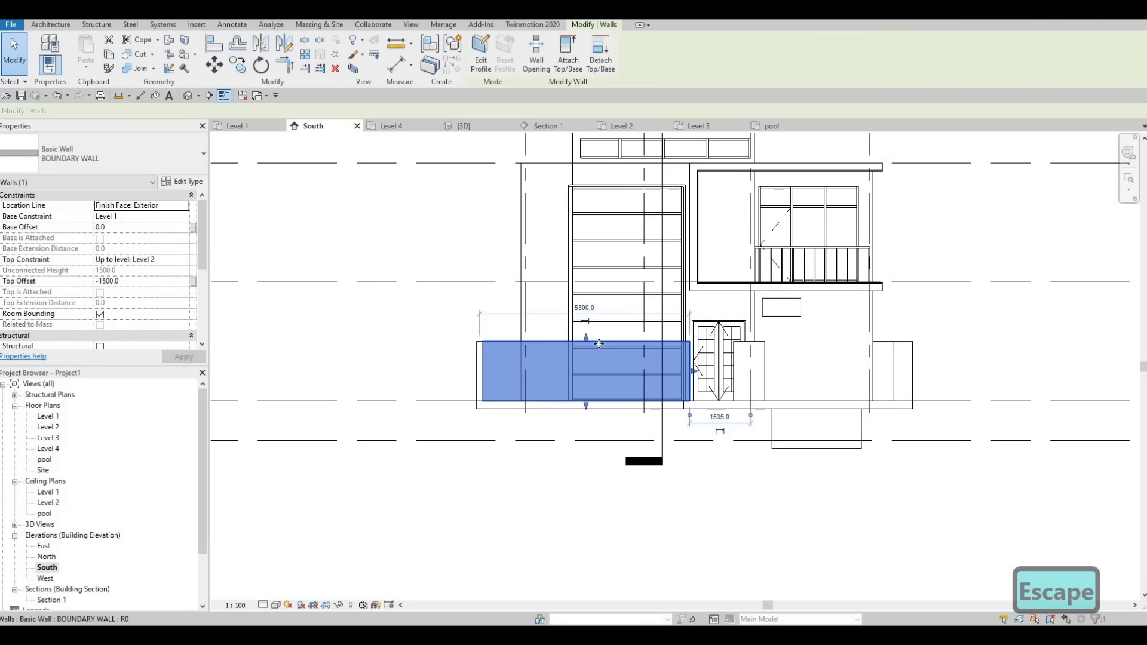
pyautogui.click(480, 54)
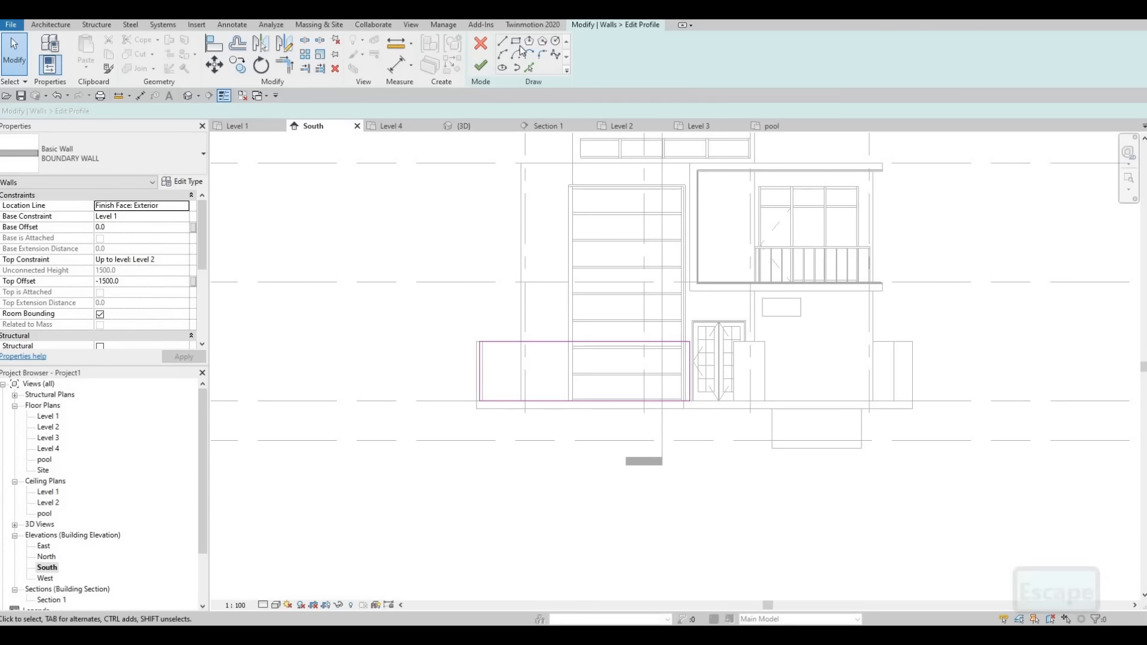
pyautogui.click(515, 41)
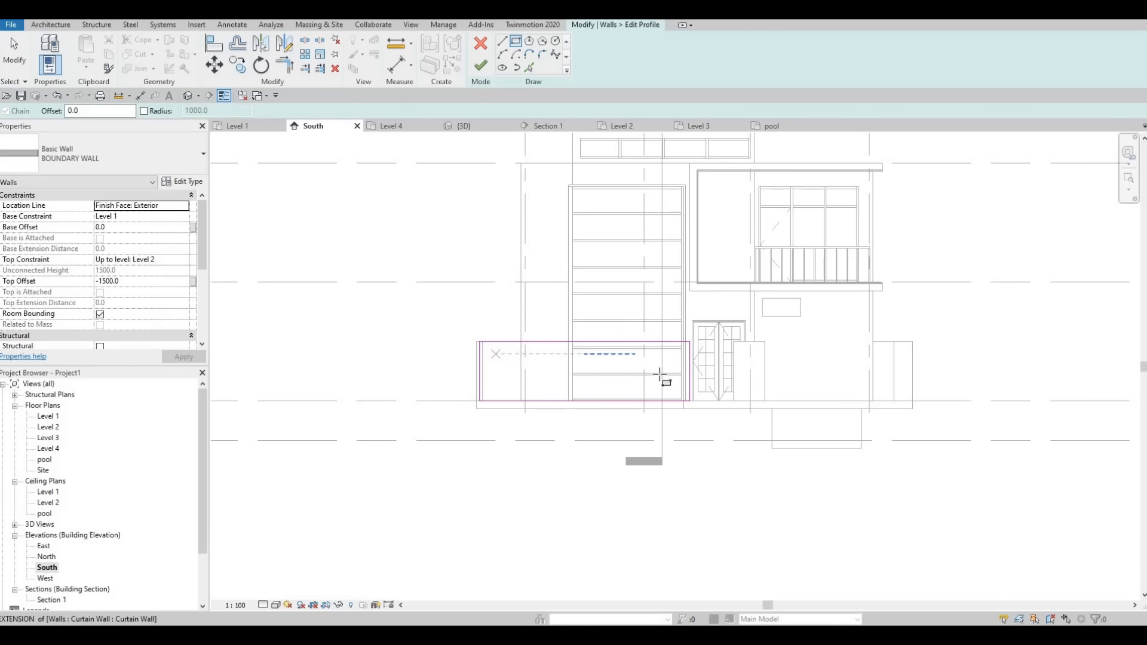
pyautogui.click(495, 355)
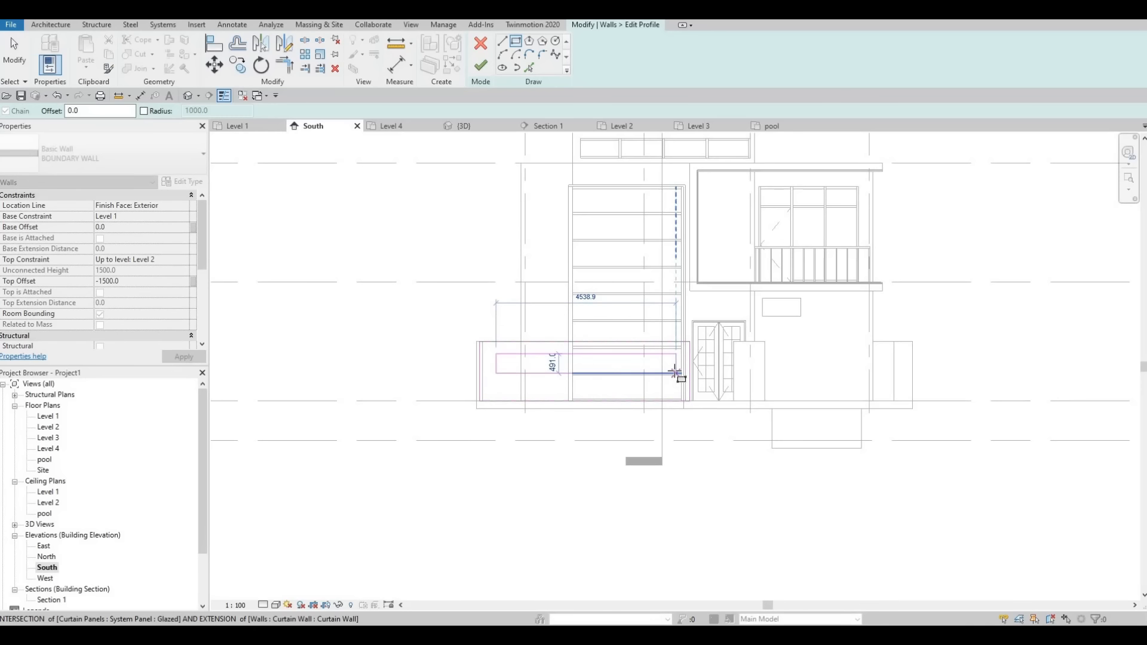
pyautogui.click(675, 373)
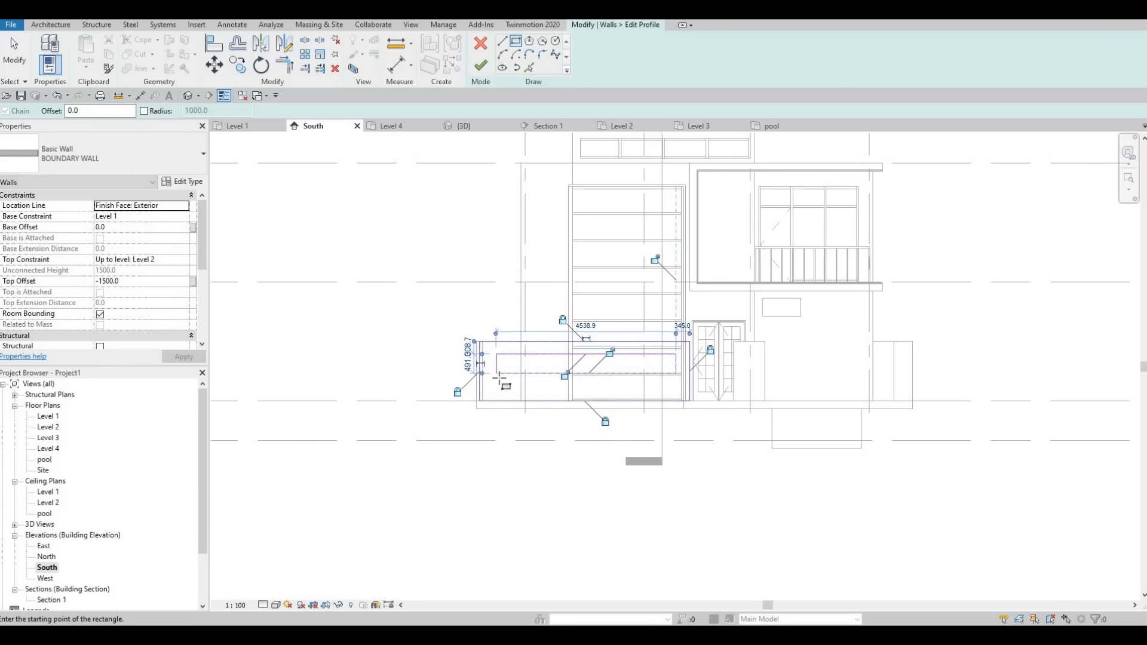
pyautogui.press('Escape')
pyautogui.press('Escape')
# Nudge the left edge of the rectangular opening outwards to about 336 mm from the wall's end
pyautogui.scroll(2, 493, 347)
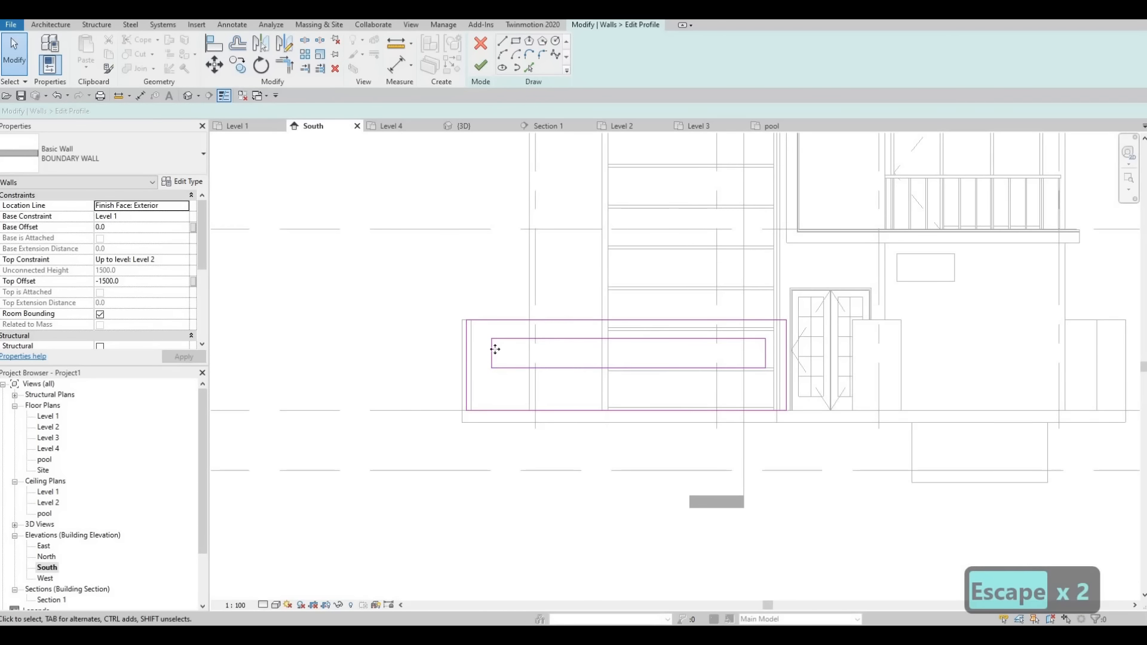
pyautogui.click(493, 351)
pyautogui.press('Left')
pyautogui.press('Left')
pyautogui.press('Left')
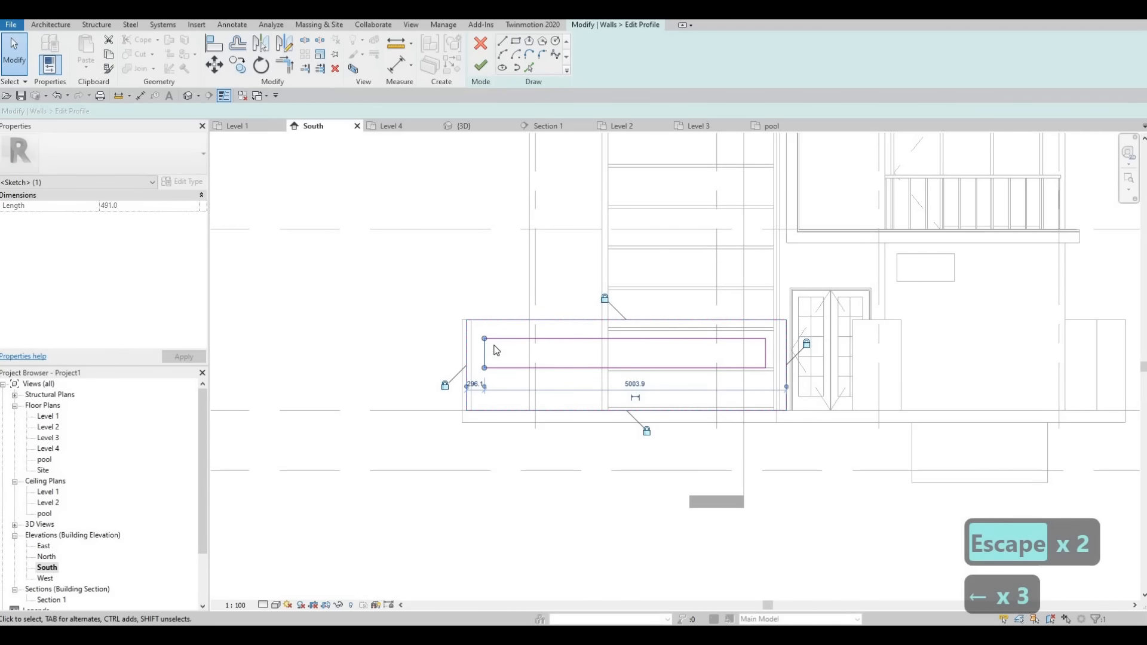
pyautogui.press('Right')
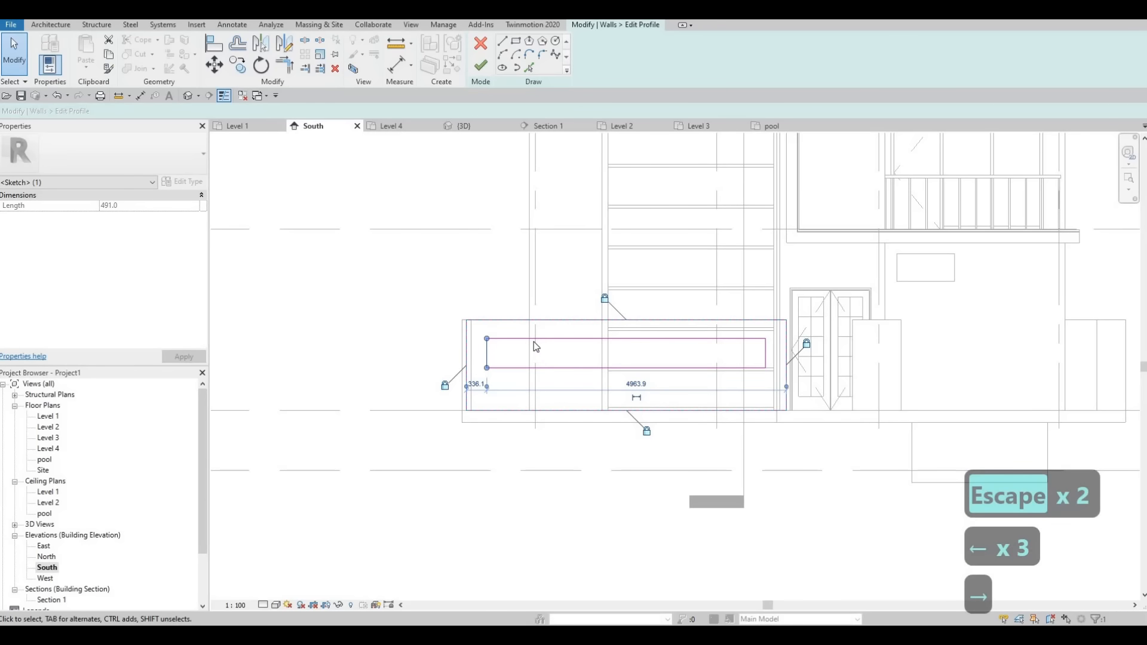
pyautogui.press('Escape')
pyautogui.press('Escape')
# Select the whole rectangle chain of the opening and nudge it upwards towards the wall's top edge
pyautogui.press('Tab')
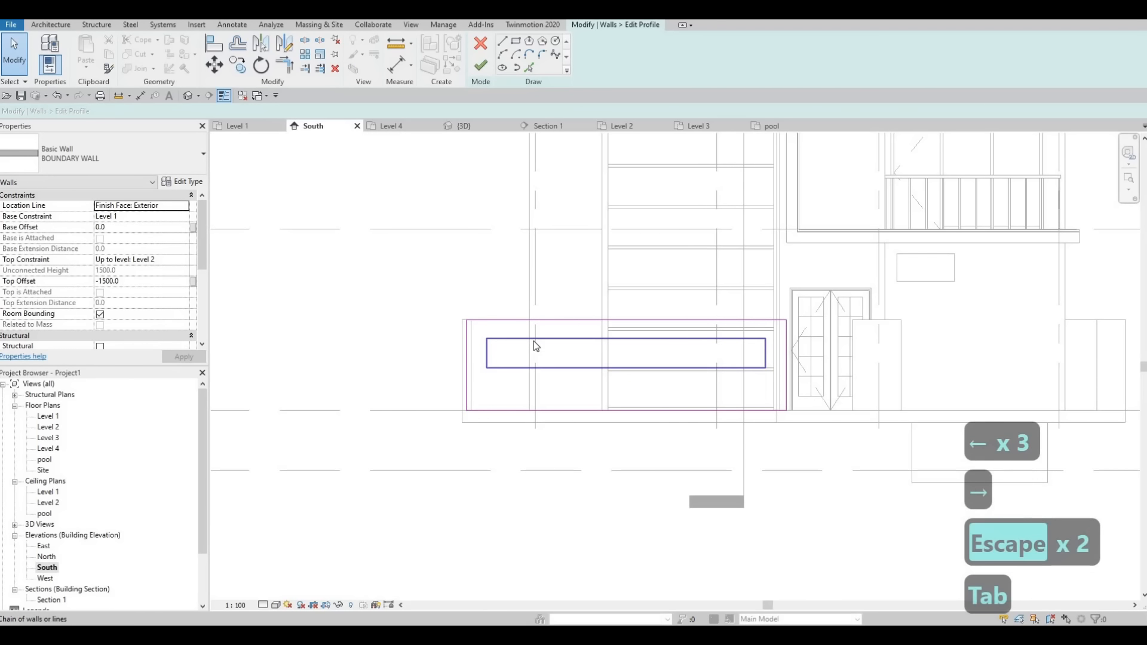
pyautogui.click(534, 342)
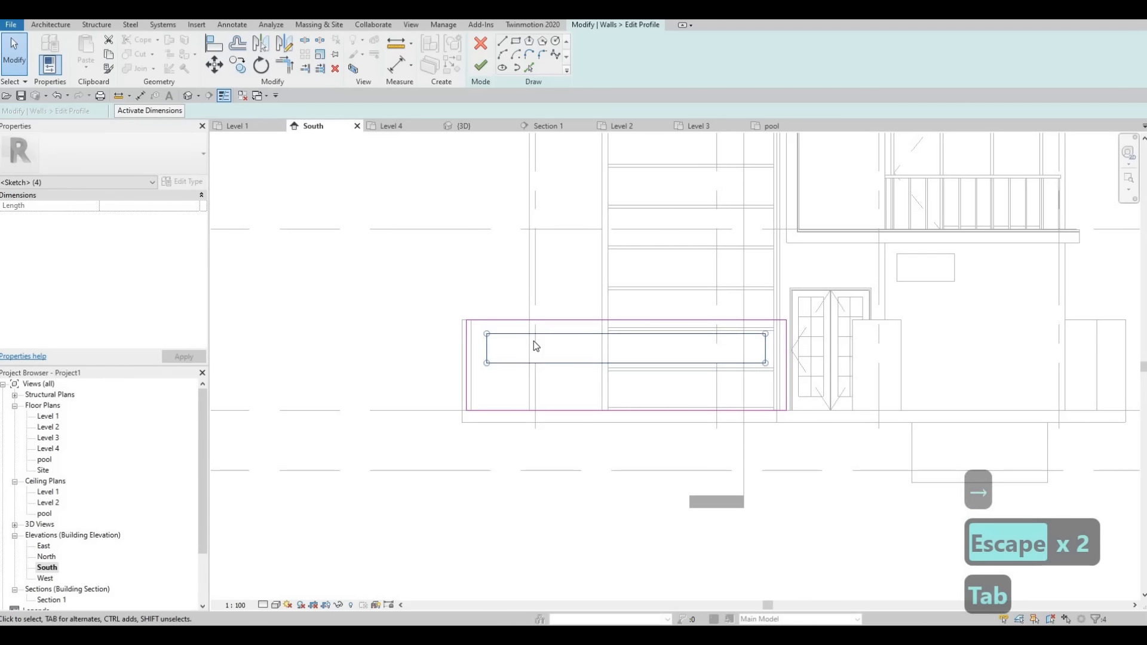
pyautogui.press('Up')
pyautogui.press('Up')
pyautogui.press('Up')
pyautogui.scroll(-2, 559, 375)
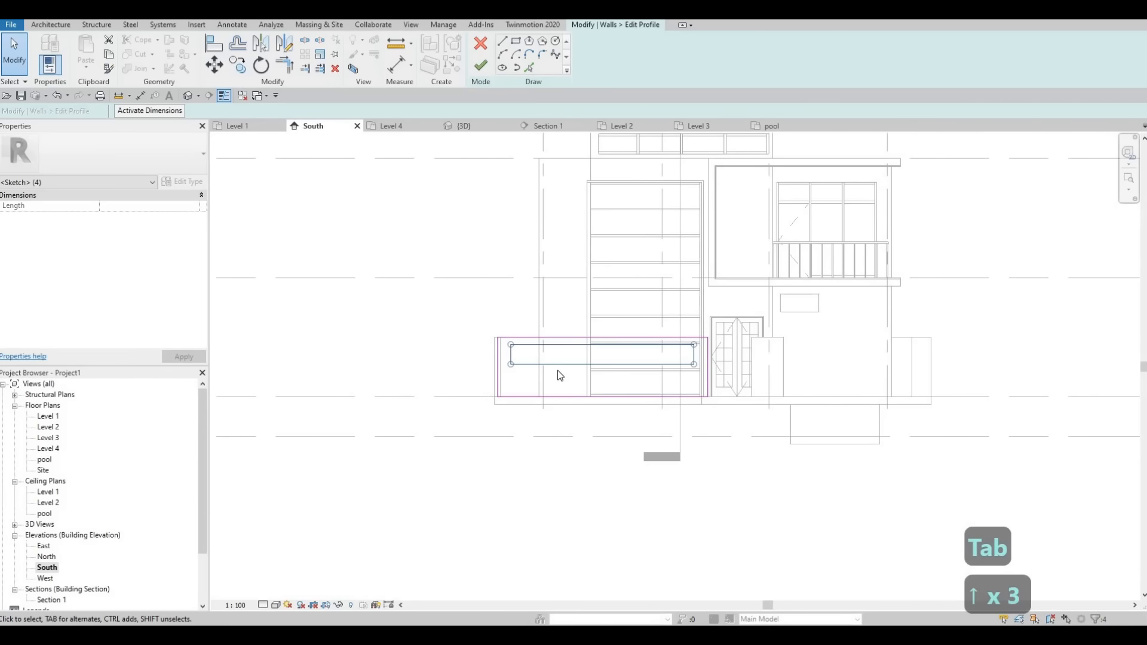
pyautogui.press('Escape')
pyautogui.press('Escape')
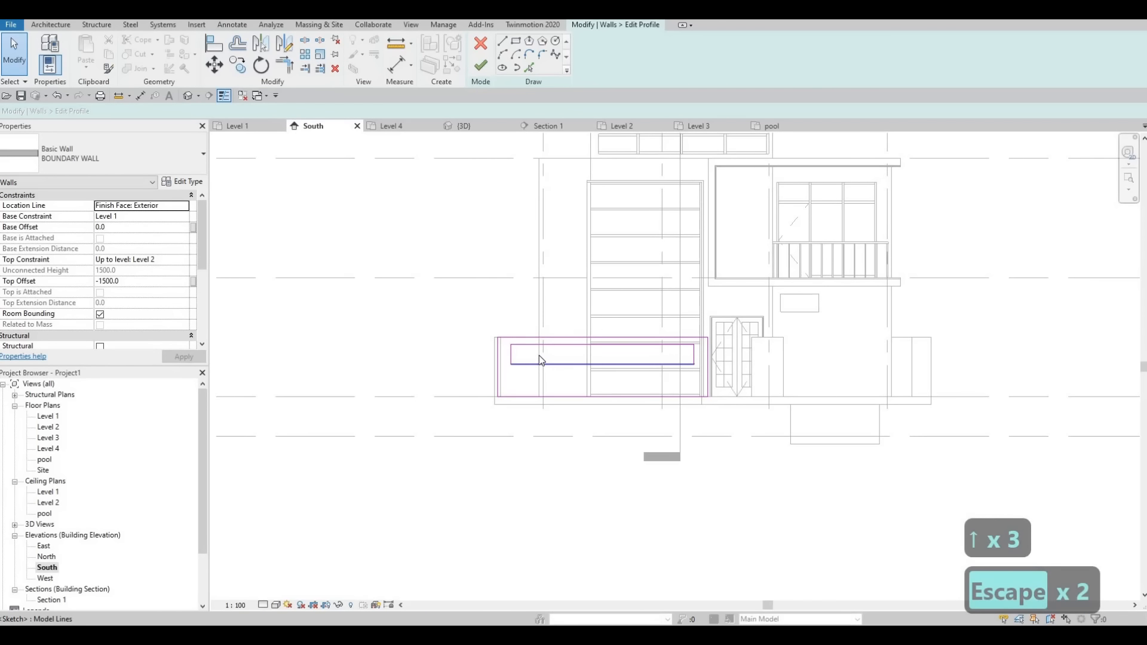
# Copy the whole rectangular opening straight down by about 700 mm to form a second opening beneath it
pyautogui.press('Tab')
pyautogui.click(539, 361)
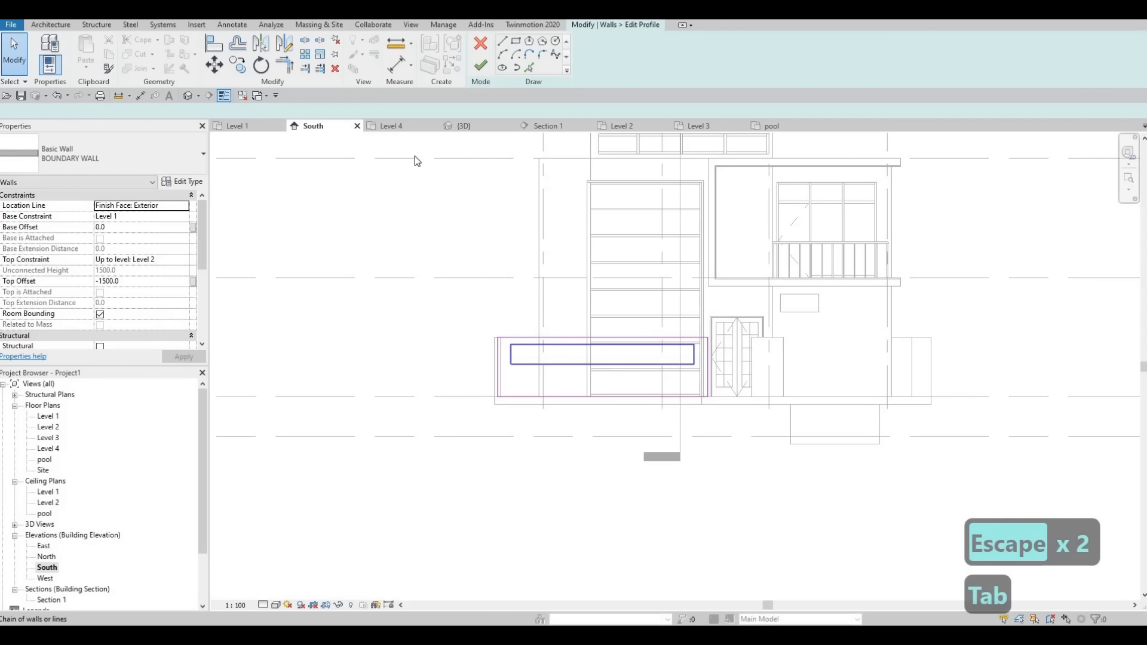
pyautogui.click(239, 67)
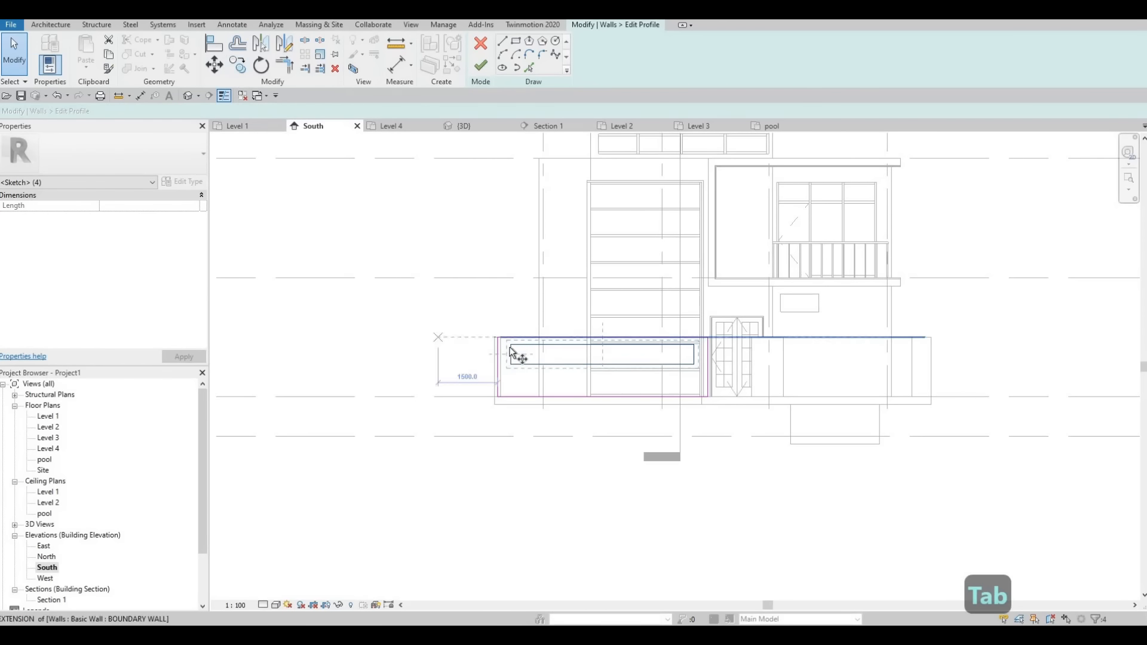
pyautogui.click(509, 375)
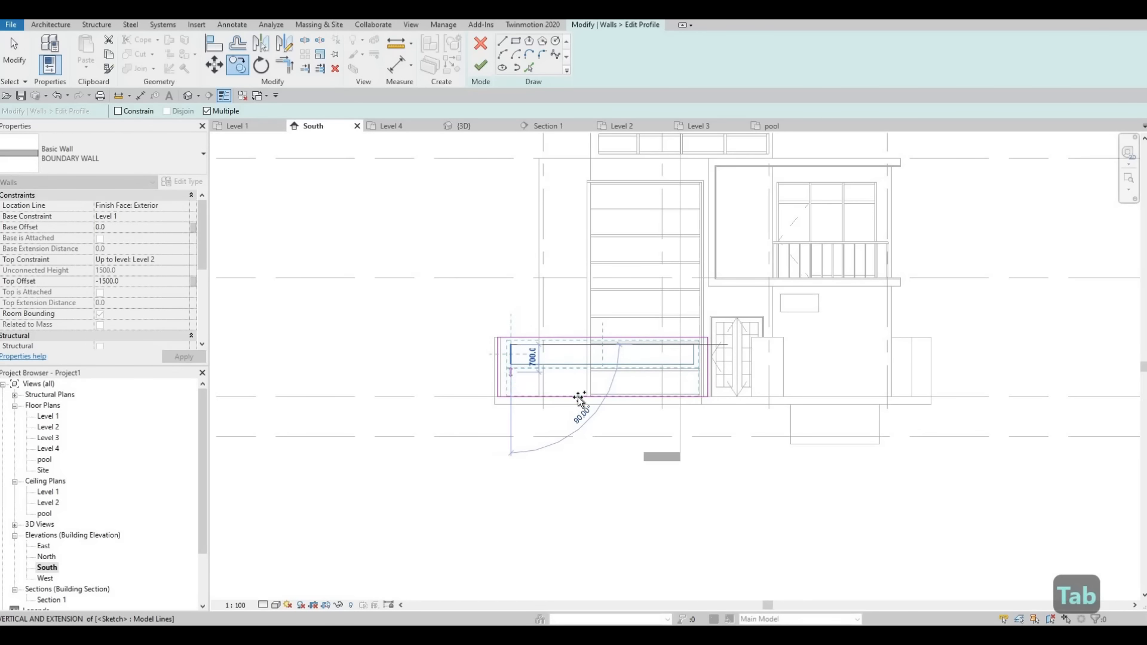
pyautogui.scroll(4, 606, 402)
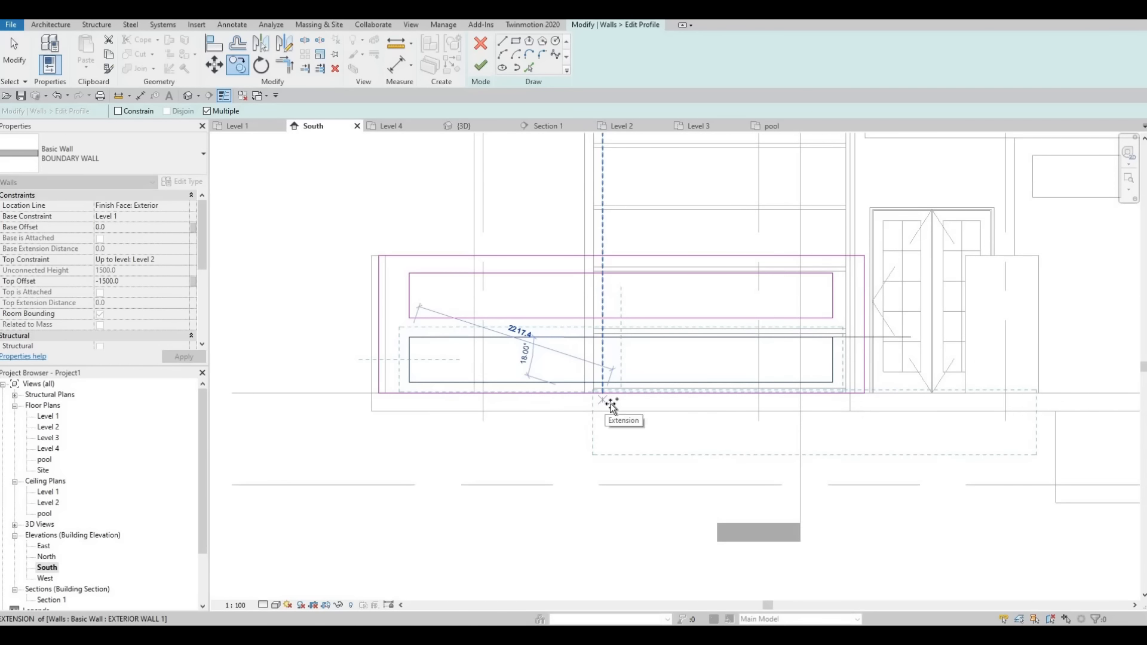
pyautogui.press('Escape')
pyautogui.press('Escape')
pyautogui.press('Escape')
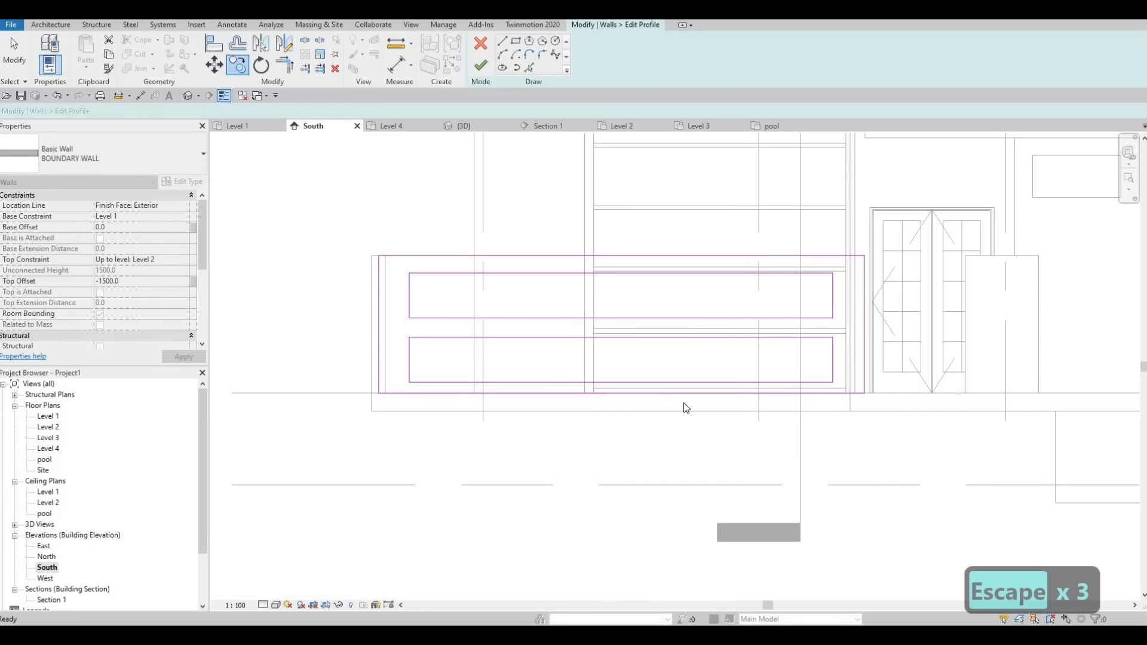
# Select both rectangular openings together and nudge them slightly upwards to even out the margins within the wall profile
pyautogui.scroll(-2, 663, 398)
pyautogui.moveTo(701, 414); pyautogui.dragTo(639, 405, button='middle')
pyautogui.moveTo(399, 286); pyautogui.dragTo(396, 292, button='middle')
pyautogui.moveTo(395, 286)
pyautogui.mouseDown()
pyautogui.moveTo(611, 401)
pyautogui.moveTo(733, 415)
pyautogui.mouseUp()
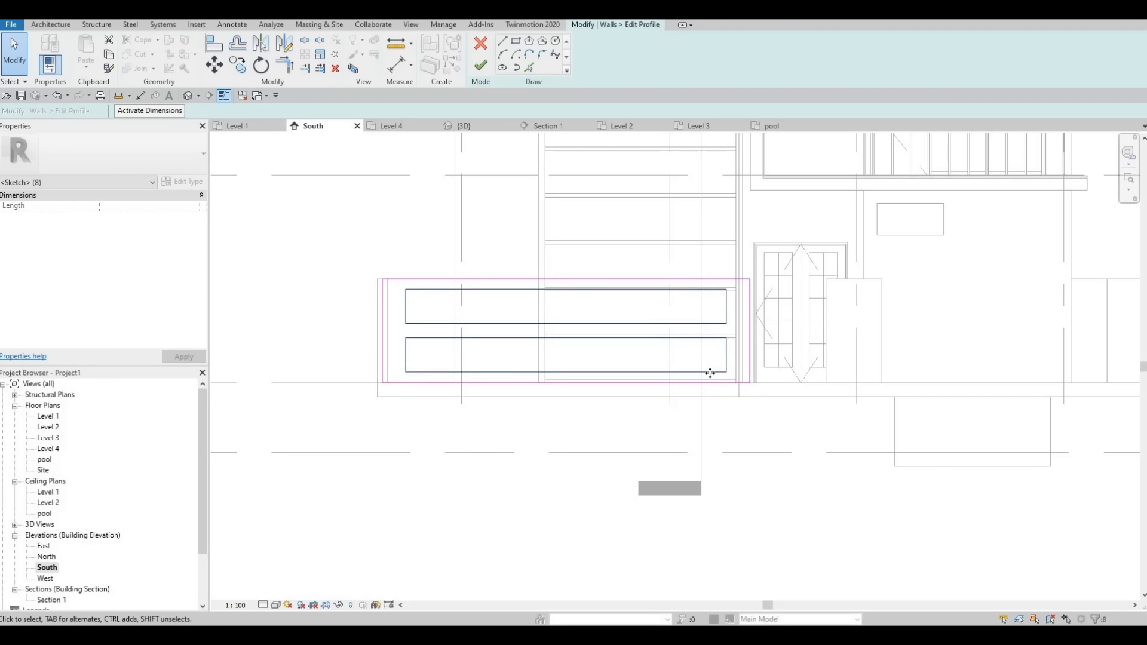
pyautogui.press('Escape')
pyautogui.press('Escape')
# Finish the front wall's profile edit and inspect its two horizontal openings from the front in the 3D view
pyautogui.scroll(-3, 625, 360)
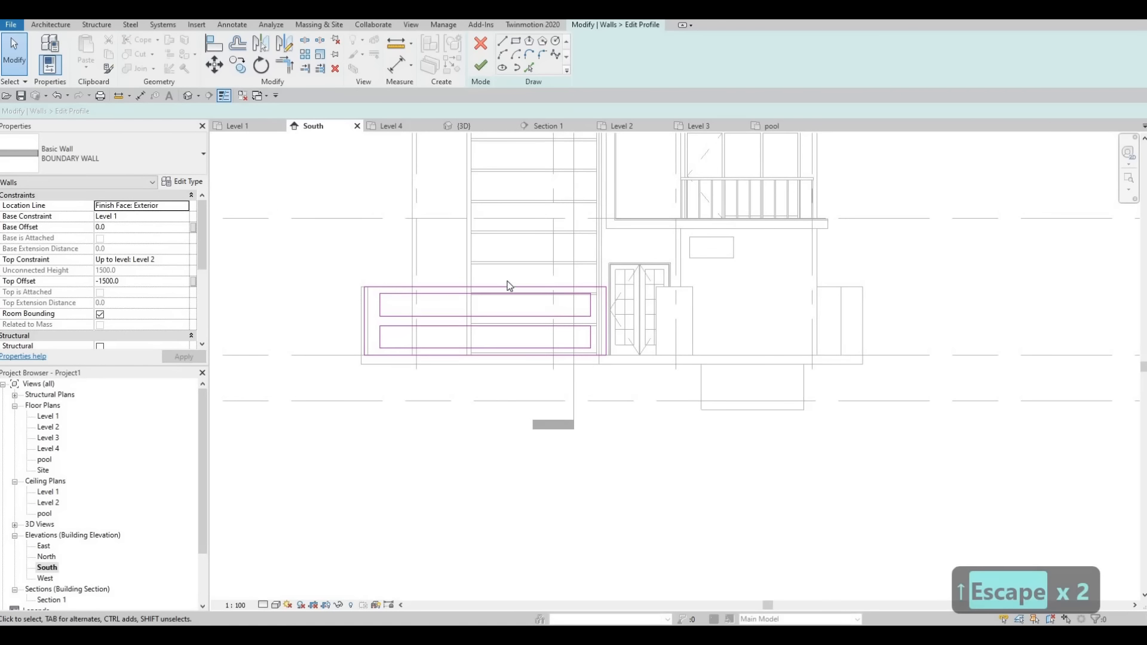
pyautogui.press('Escape')
pyautogui.scroll(1, 454, 313)
pyautogui.scroll(1, 379, 307)
pyautogui.scroll(-1, 381, 312)
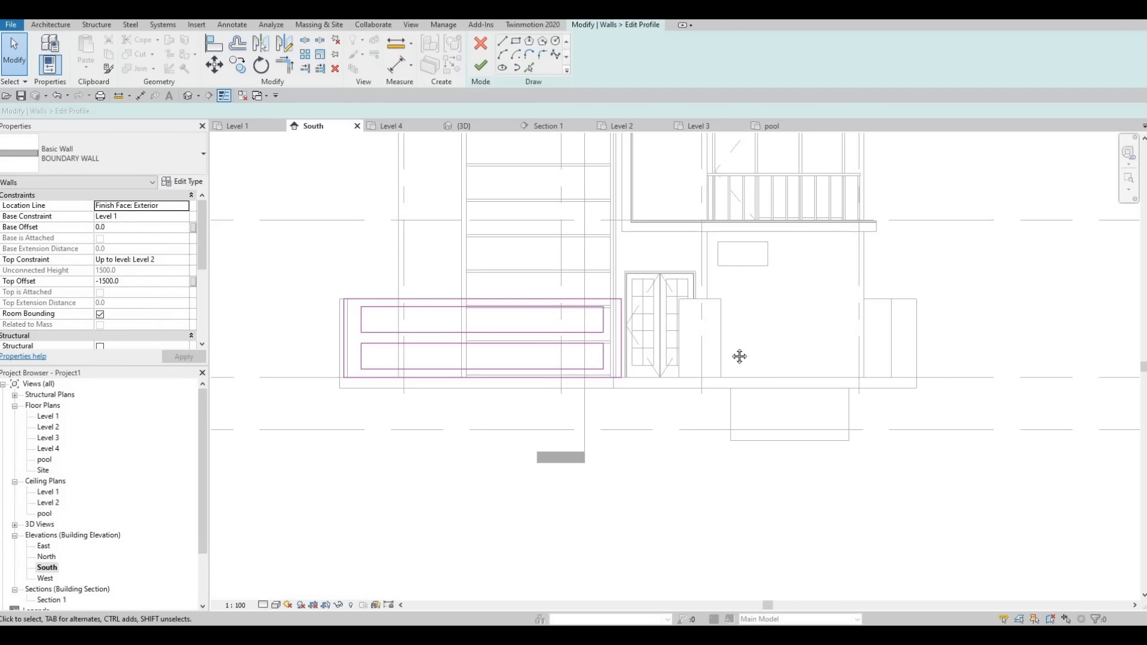
pyautogui.moveTo(789, 324); pyautogui.dragTo(759, 331, button='middle')
pyautogui.scroll(1, 764, 329)
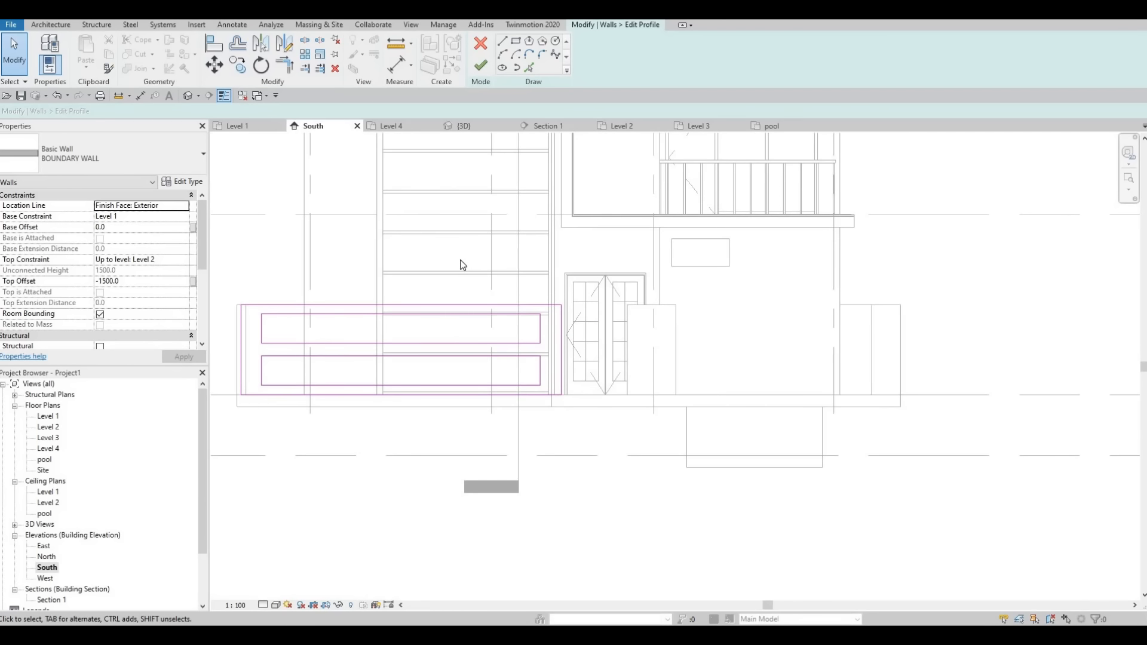
pyautogui.click(480, 67)
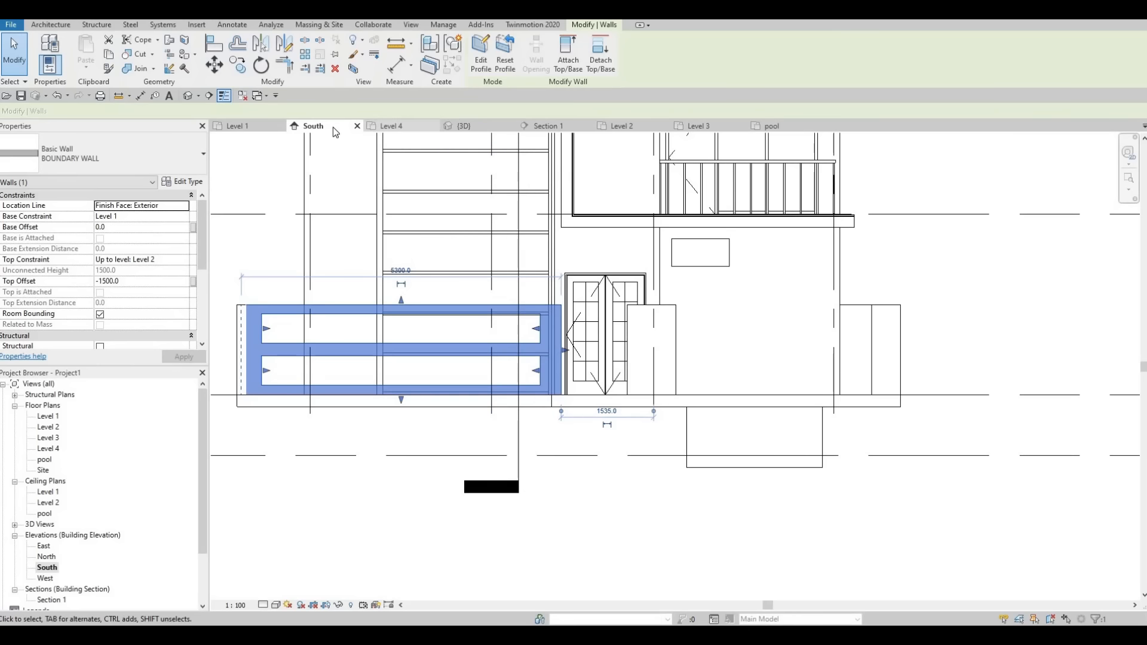
pyautogui.press('Escape')
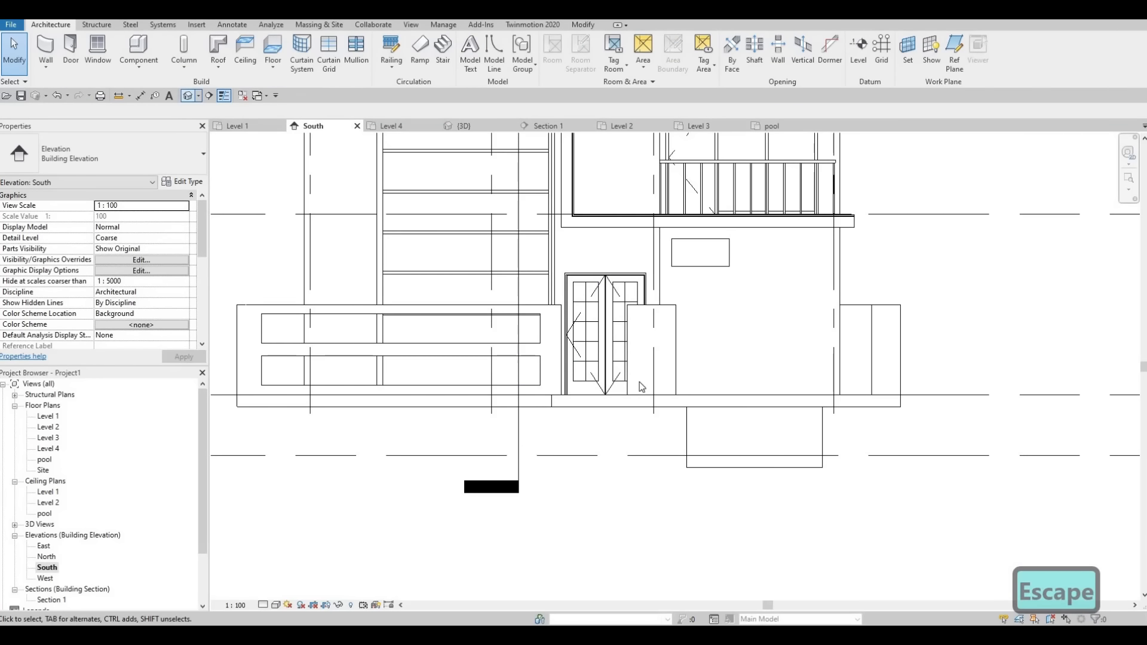
pyautogui.keyDown('shift'); pyautogui.moveTo(529, 411); pyautogui.dragTo(663, 422, button='middle'); pyautogui.keyUp('shift')
pyautogui.scroll(-2, 607, 435)
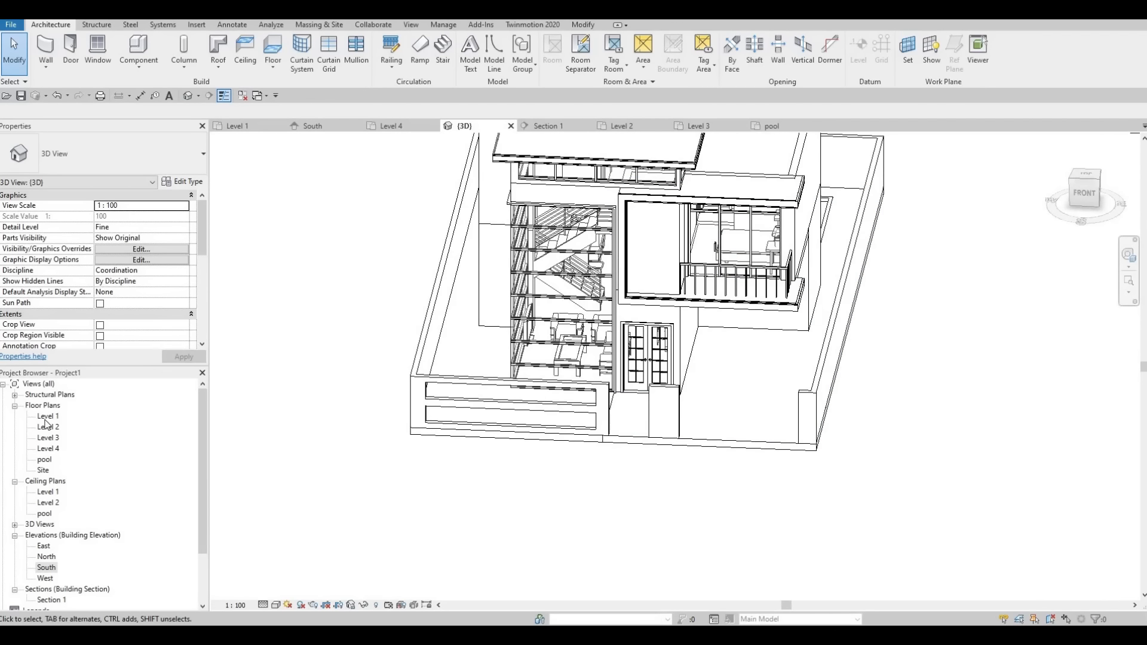
# Start a new floor boundary on the Level 1 plan using the FLOOR 3 type
pyautogui.click(238, 126)
pyautogui.scroll(-3, 503, 461)
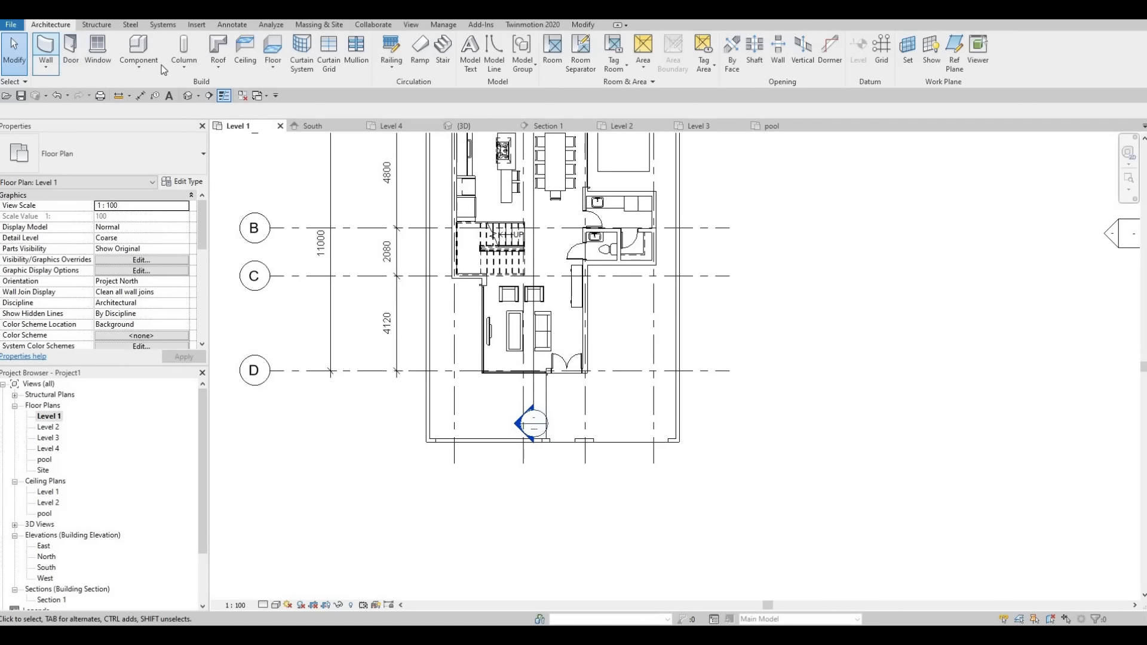
pyautogui.click(272, 47)
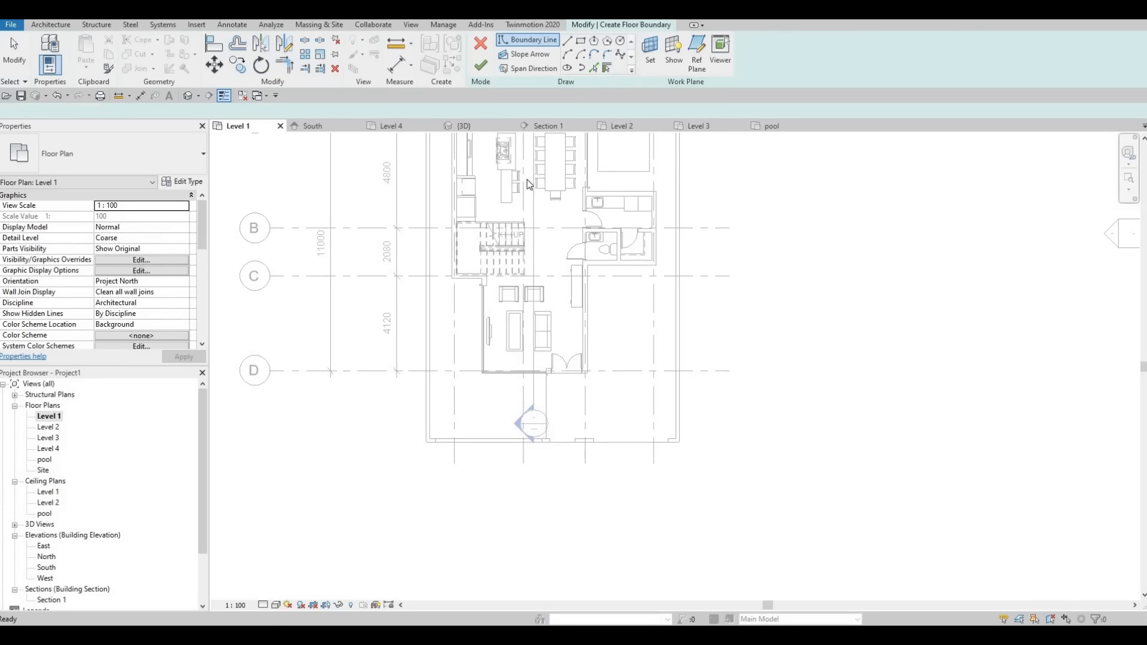
pyautogui.click(176, 160)
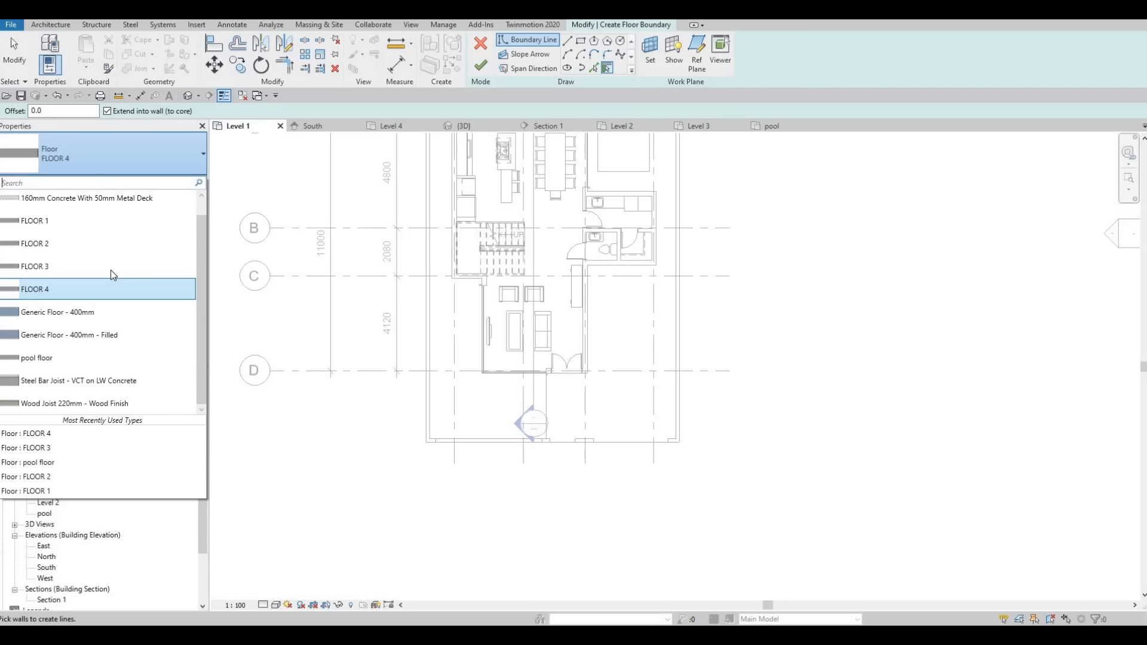
pyautogui.click(110, 269)
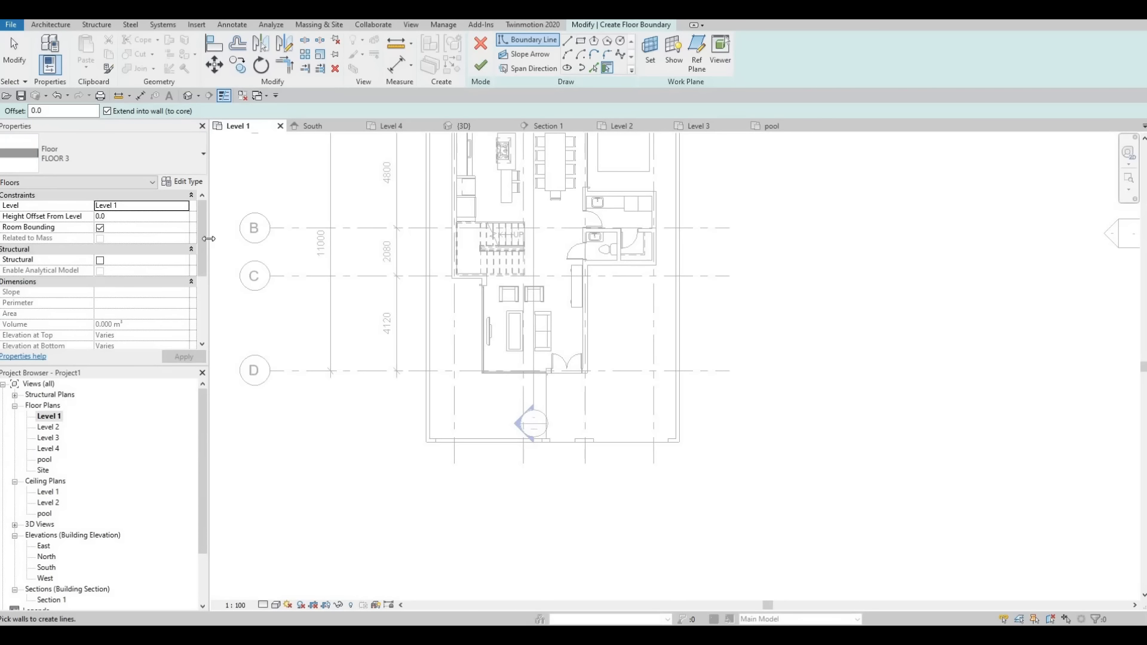
# Check the layer structure and material of the FLOOR 3 type
pyautogui.click(183, 181)
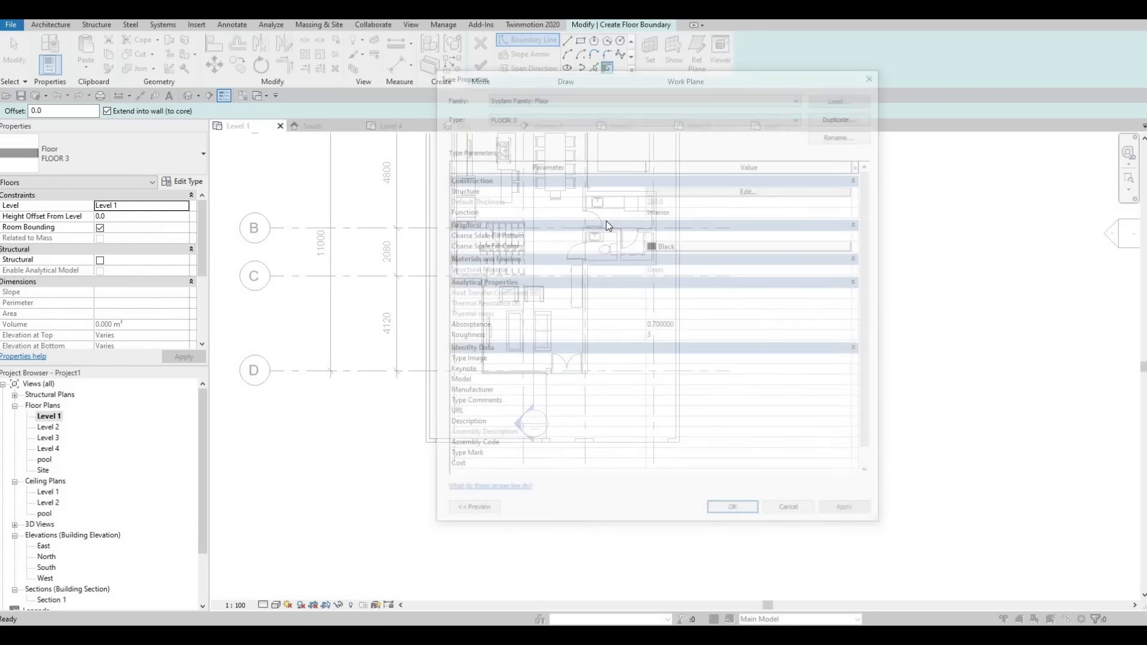
pyautogui.click(761, 189)
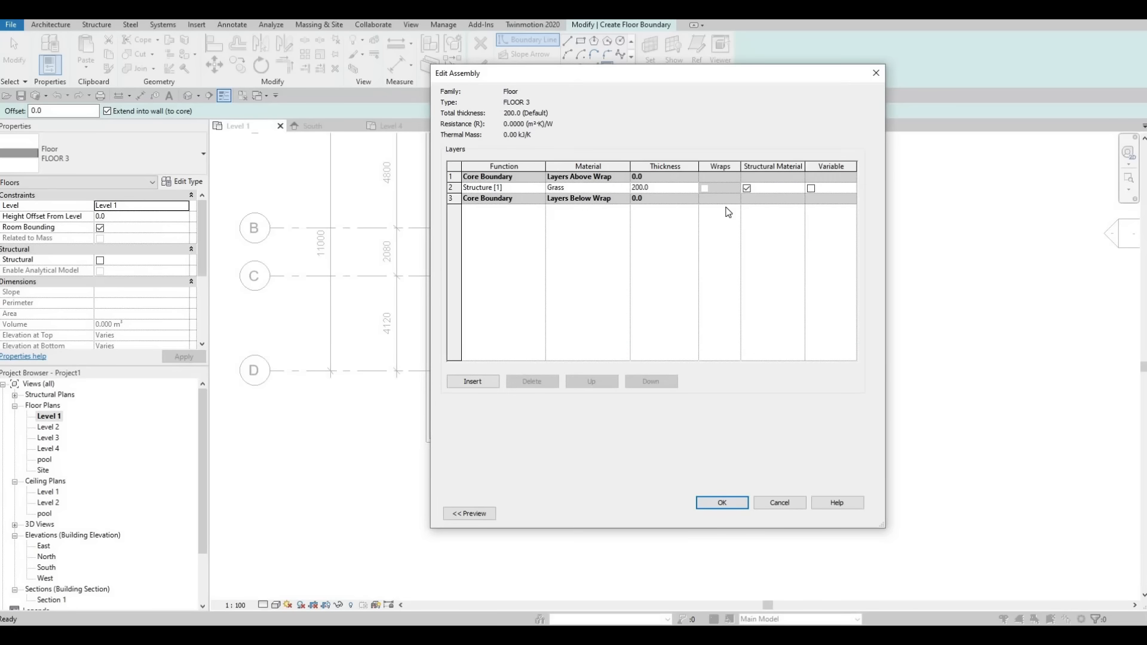
pyautogui.press('Escape')
pyautogui.press('Escape')
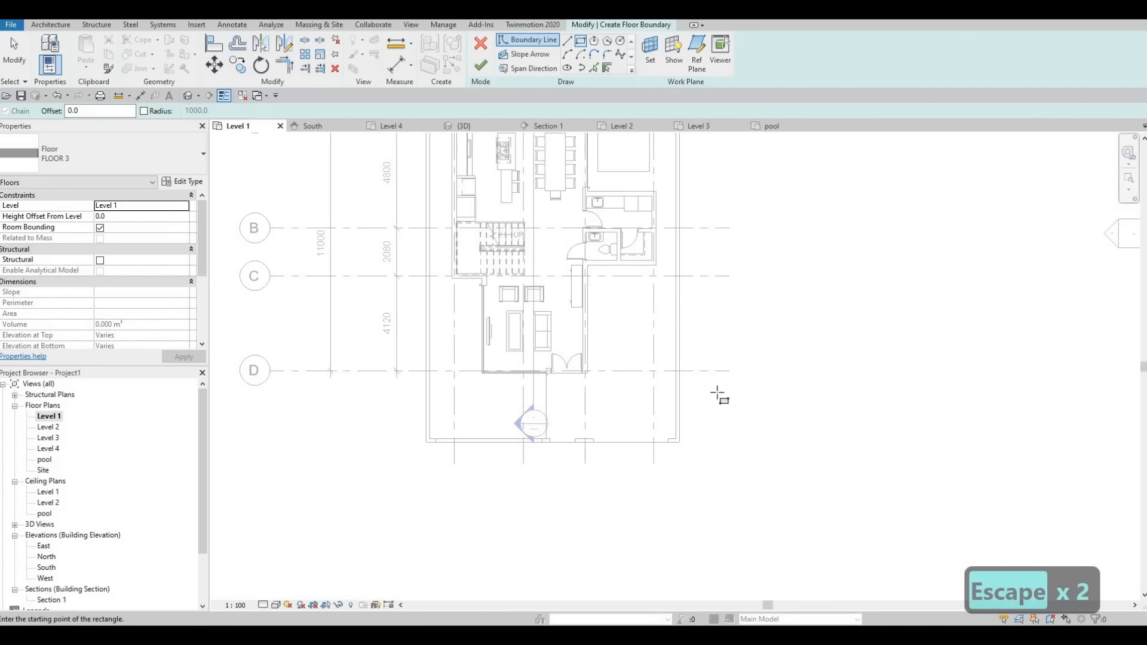
# Sketch a rectangular floor boundary about 11300 by 23900 mm from the boundary wall's front-right corner along its outer right side
pyautogui.scroll(-3, 622, 157)
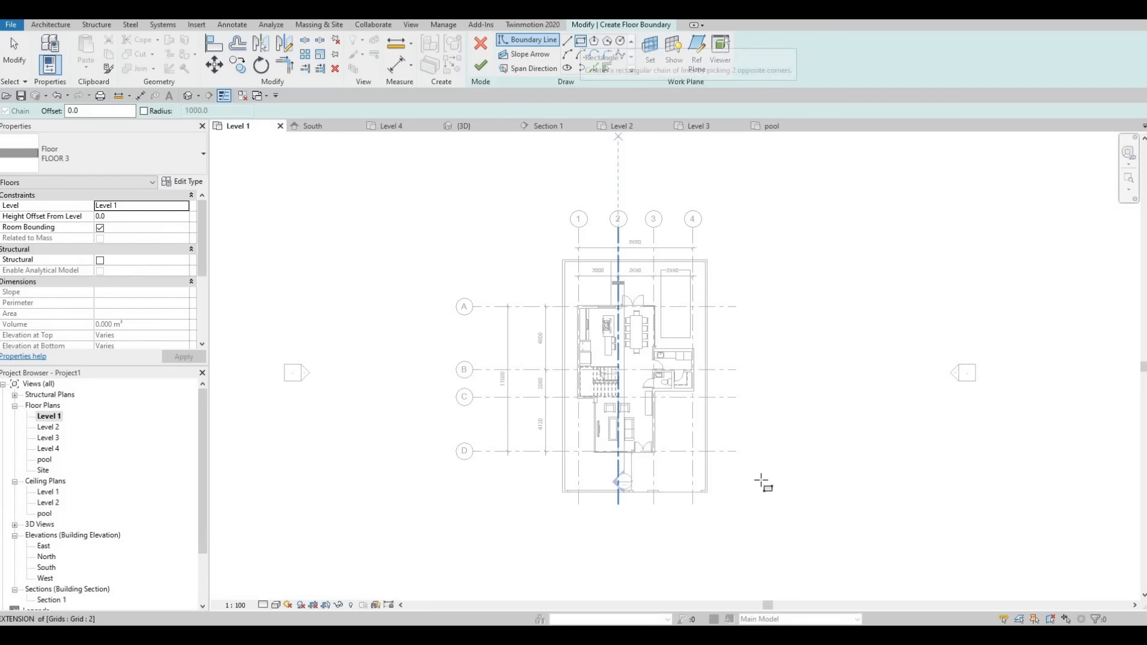
pyautogui.scroll(1, 693, 500)
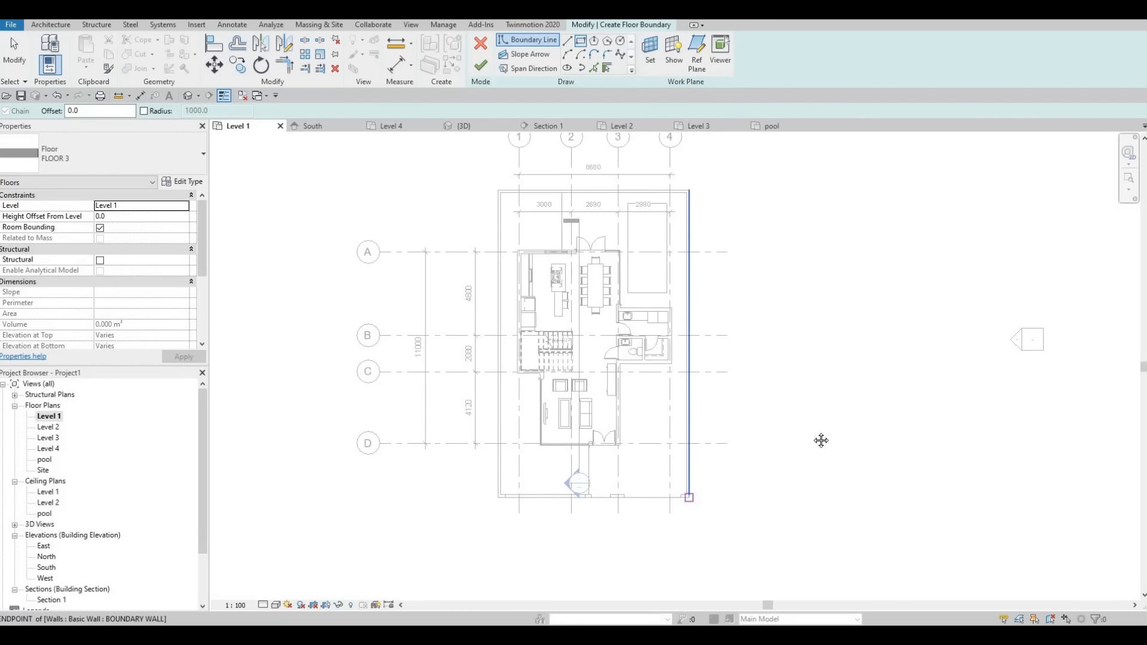
pyautogui.click(689, 496)
pyautogui.moveTo(794, 279); pyautogui.dragTo(771, 375, button='middle')
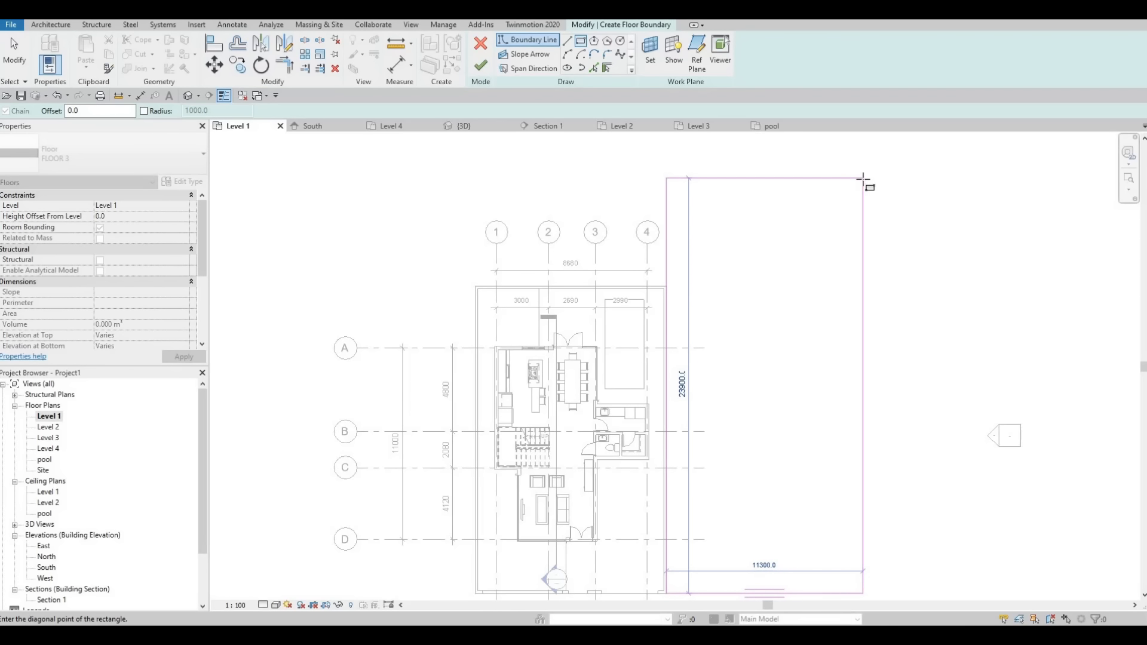
pyautogui.click(687, 336)
pyautogui.press('Escape')
# Sketch a second boundary rectangle outside the boundary wall's left side, extending back as far as the right-hand rectangle
pyautogui.moveTo(319, 266); pyautogui.dragTo(457, 203, button='middle')
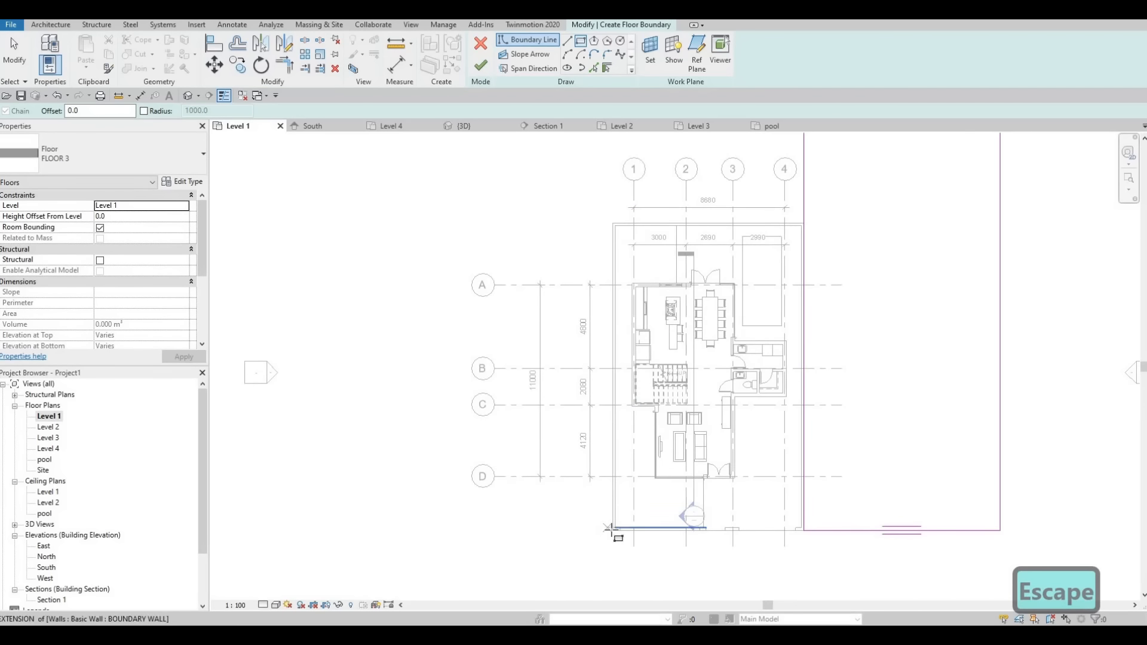
pyautogui.moveTo(523, 251); pyautogui.dragTo(523, 229, button='middle')
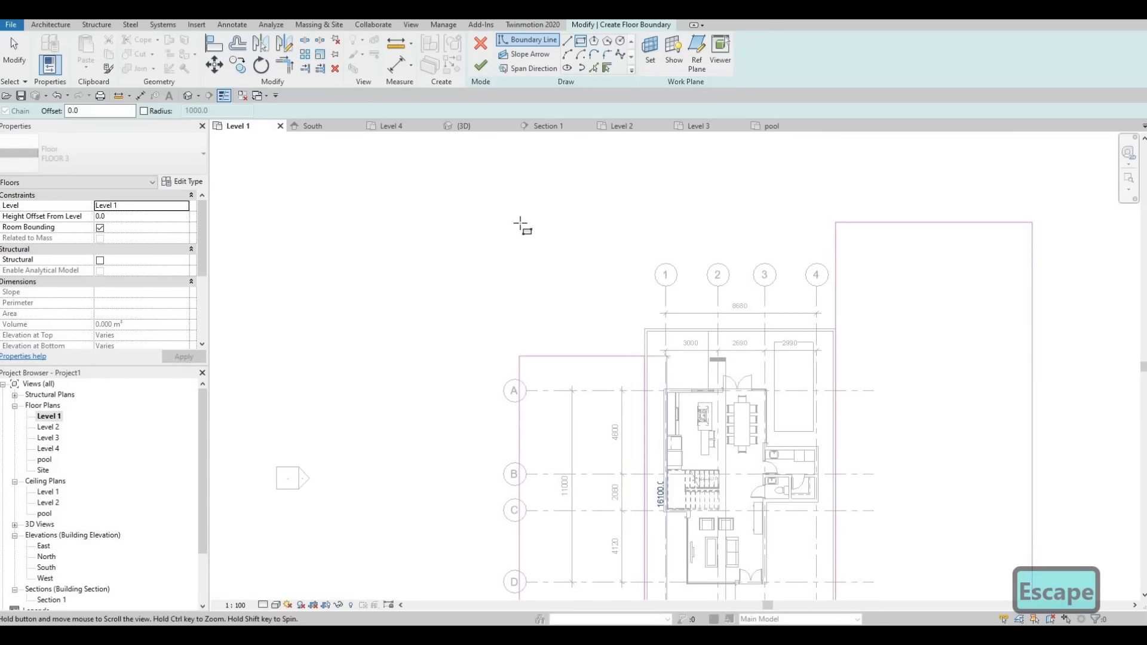
pyautogui.click(520, 225)
pyautogui.press('Escape')
pyautogui.scroll(-2, 617, 239)
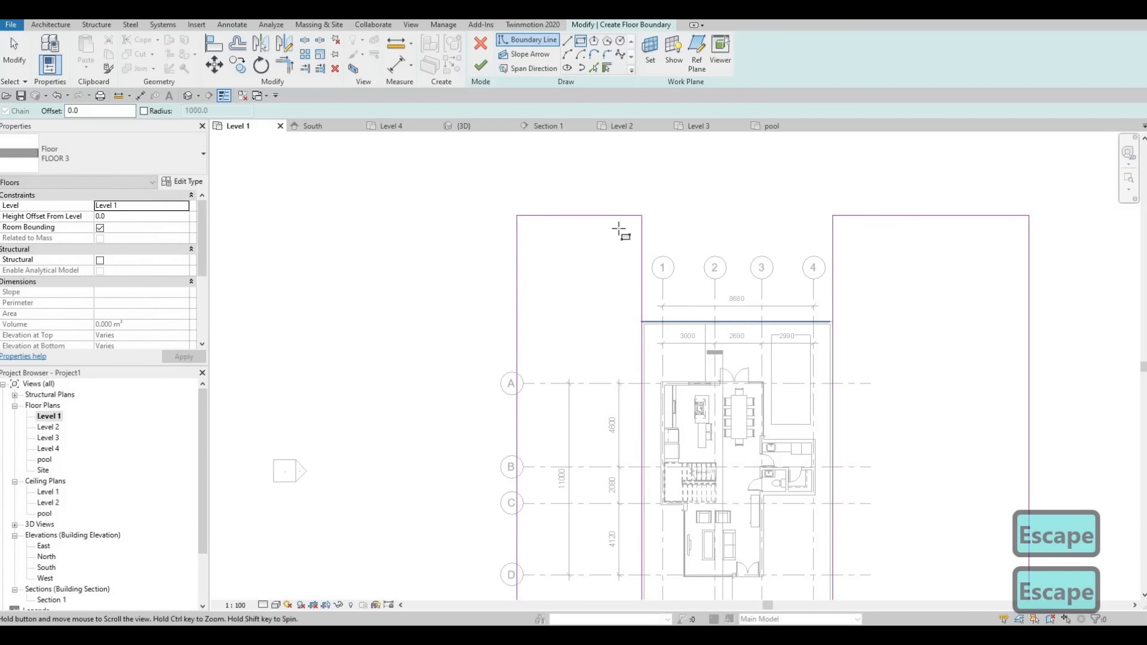
# Sketch a connecting rectangle behind the rear boundary wall, filling the gap between the two side rectangles
pyautogui.scroll(2, 798, 315)
pyautogui.click(771, 316)
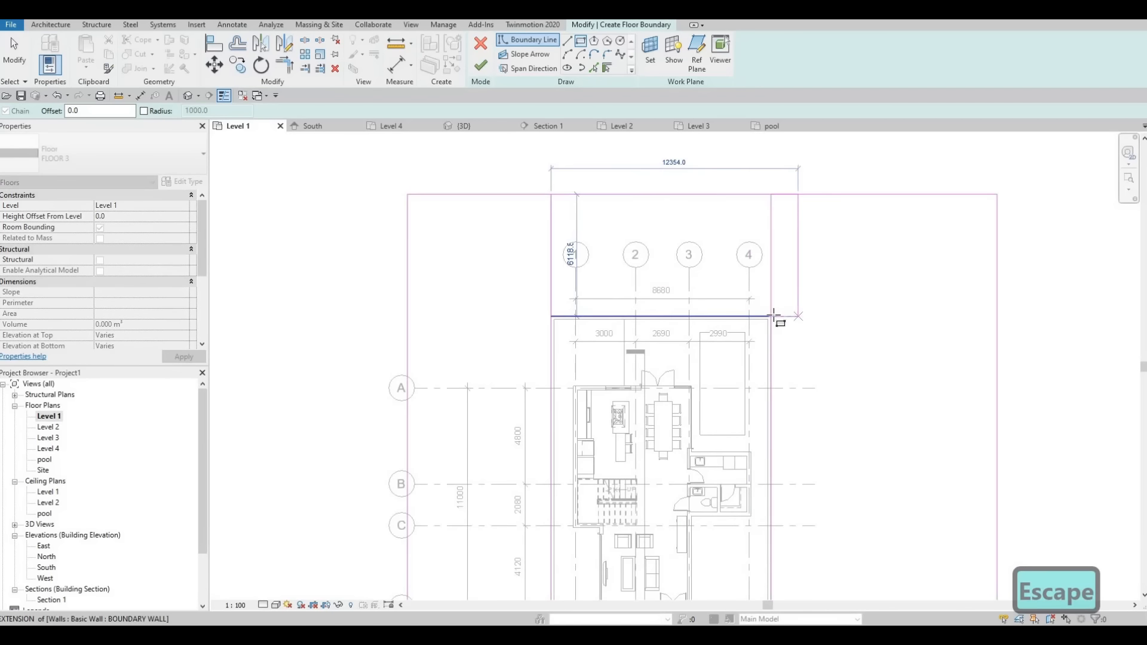
pyautogui.press('Escape')
pyautogui.press('Escape')
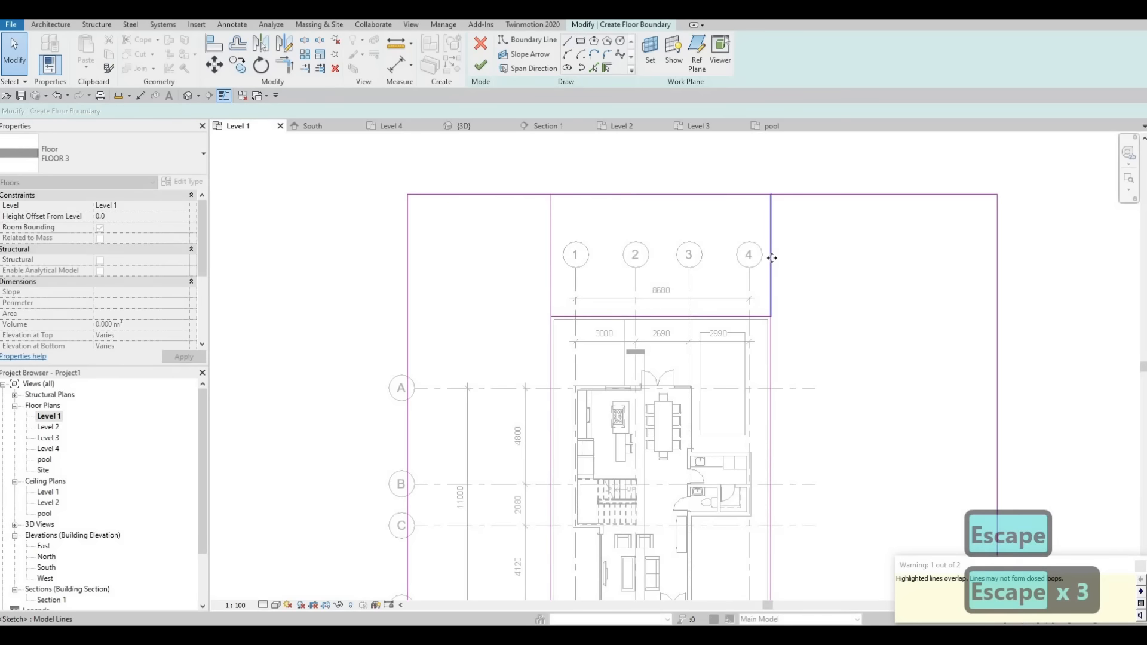
# Delete the duplicate vertical lines where the rear rectangle overlaps the two side rectangles
pyautogui.click(770, 259)
pyautogui.press('Delete')
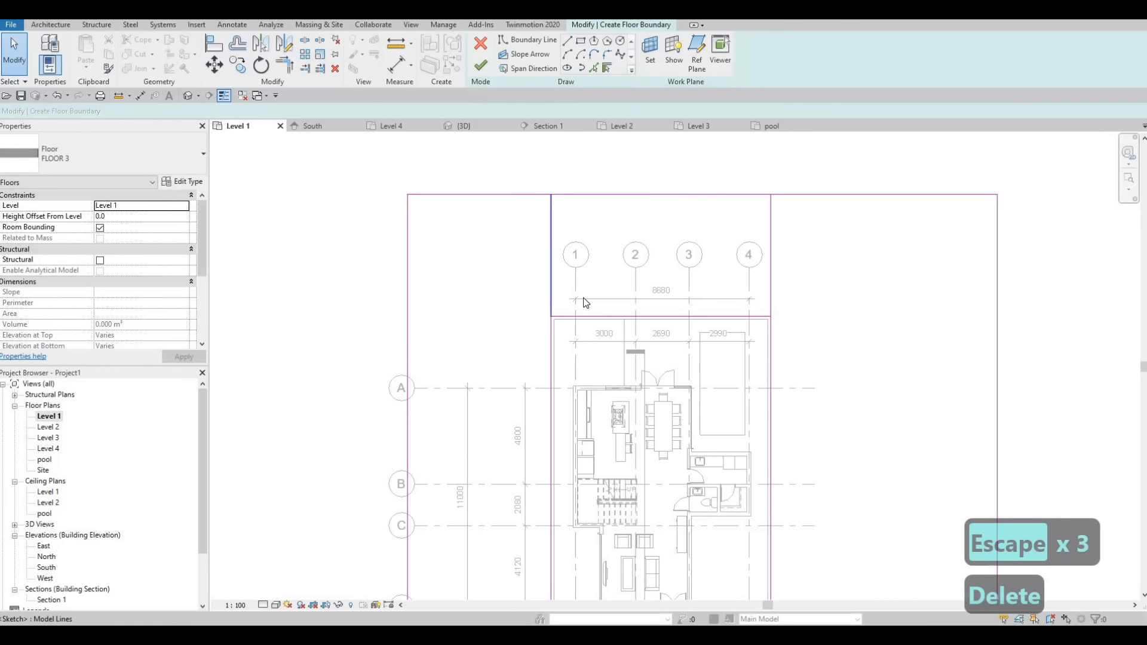
pyautogui.press('Delete')
# Trim both inner vertical boundary lines to the line along the rear wall, forming a single U-shaped outline
pyautogui.press('t')
pyautogui.press('r')
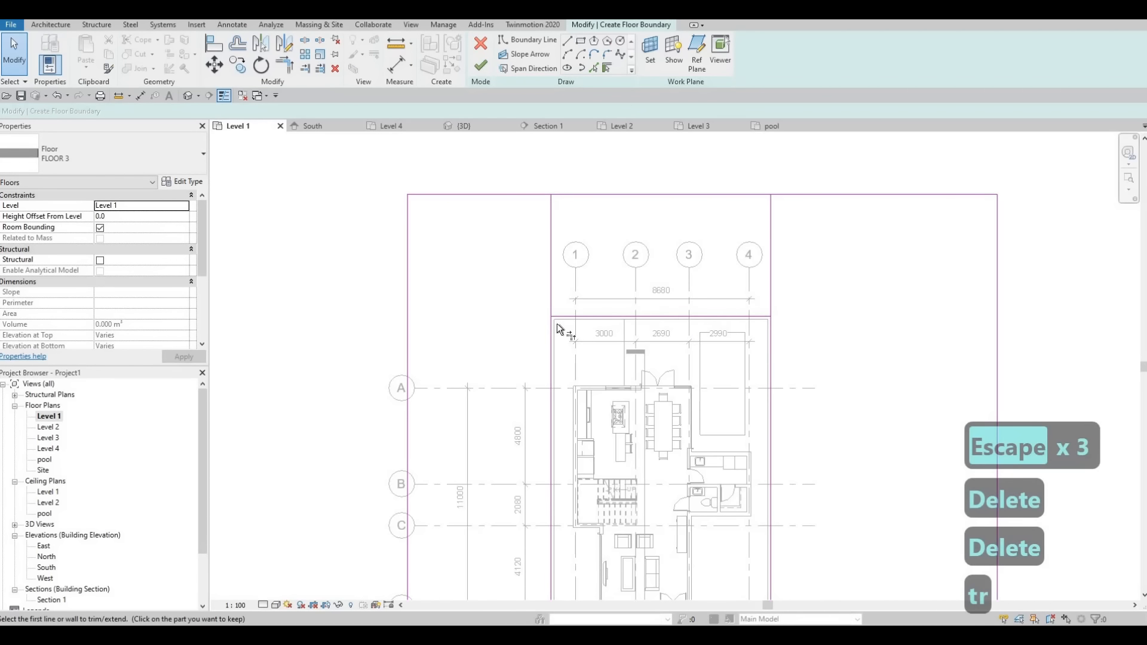
pyautogui.click(551, 328)
pyautogui.click(765, 317)
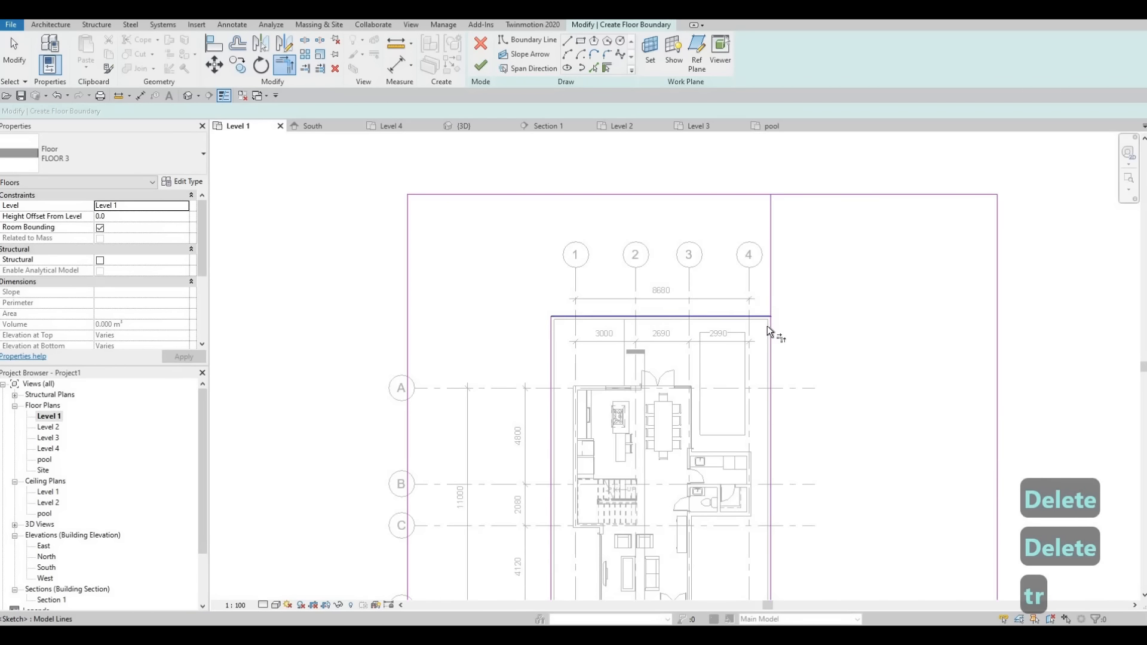
pyautogui.click(766, 325)
pyautogui.moveTo(784, 416); pyautogui.dragTo(784, 383, button='middle')
pyautogui.press('Escape')
pyautogui.press('Escape')
# Nudge the floor outline's outer left edge seven increments outward and finish the FLOOR 3 floor
pyautogui.scroll(-3, 546, 280)
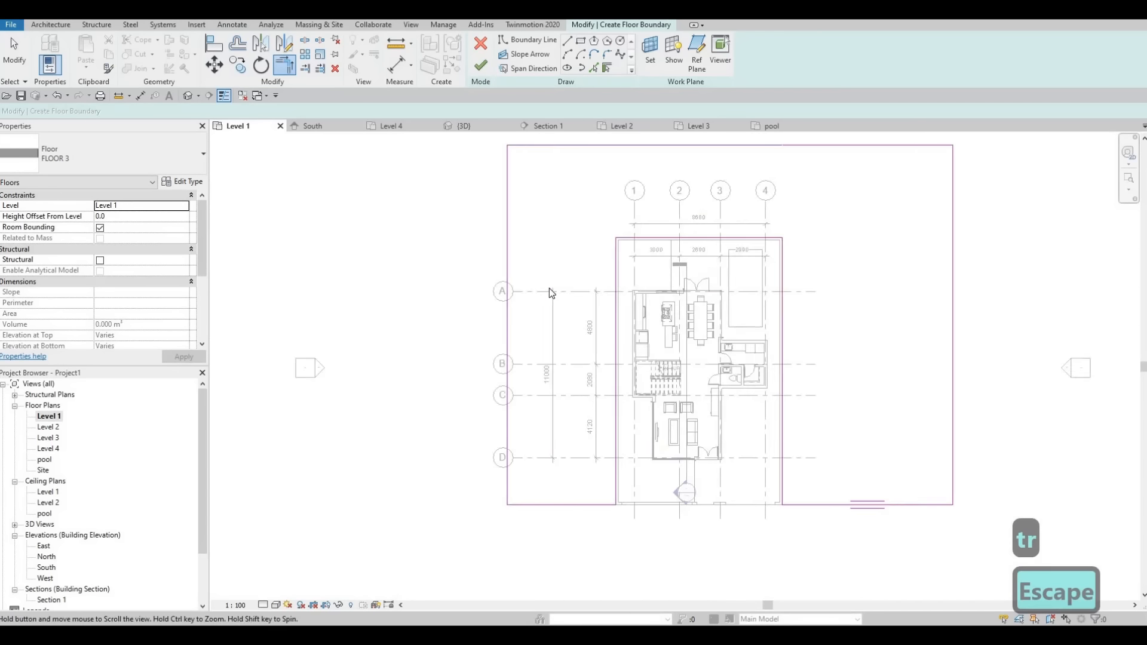
pyautogui.click(542, 274)
pyautogui.press('Left')
pyautogui.press('Left')
pyautogui.press('Left')
pyautogui.press('Left')
pyautogui.press('Left')
pyautogui.press('Left')
pyautogui.press('Left')
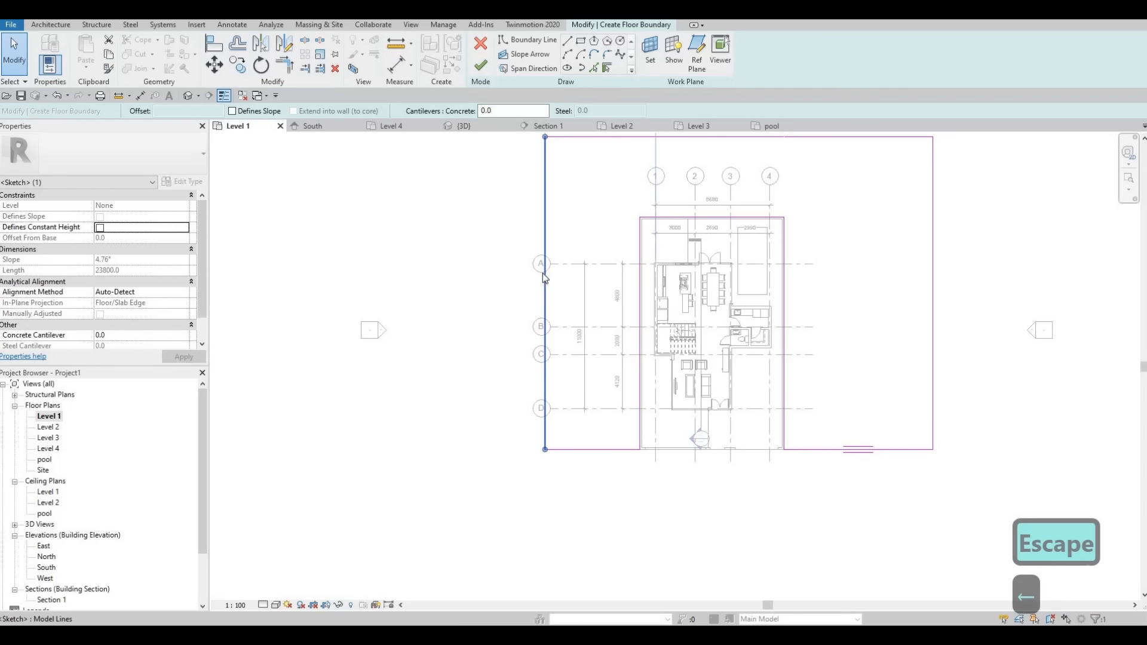
pyautogui.click(477, 68)
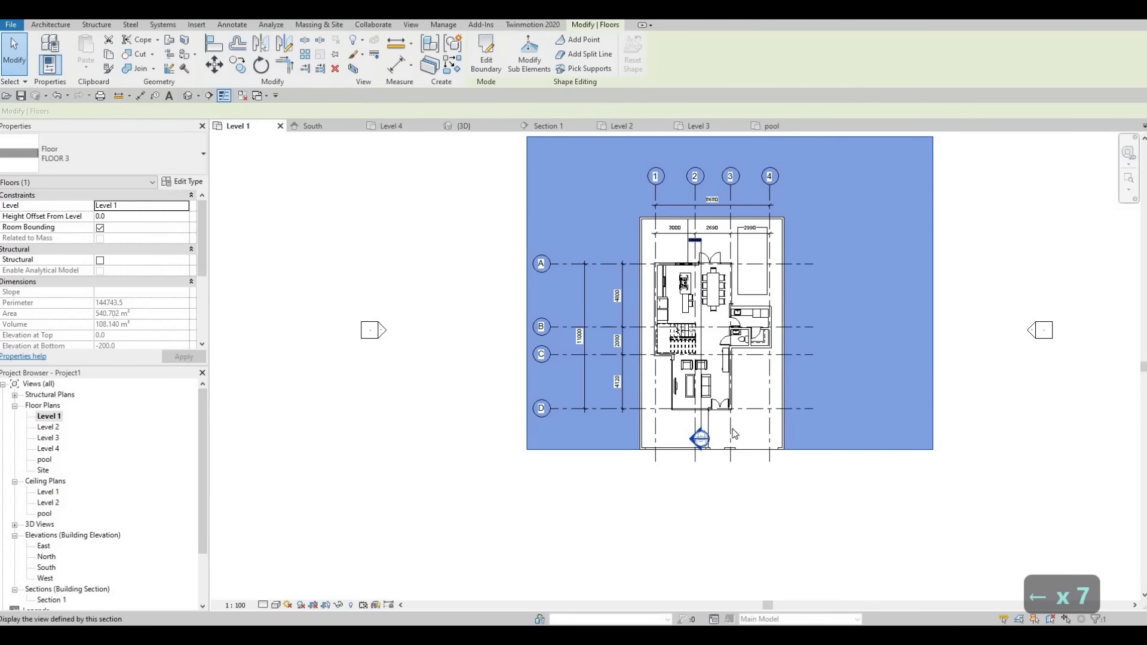
pyautogui.press('Escape')
# Start another floor on Level 1 and duplicate the FLOOR 3 type as FLOOR 5
pyautogui.moveTo(748, 499); pyautogui.dragTo(729, 436, button='middle')
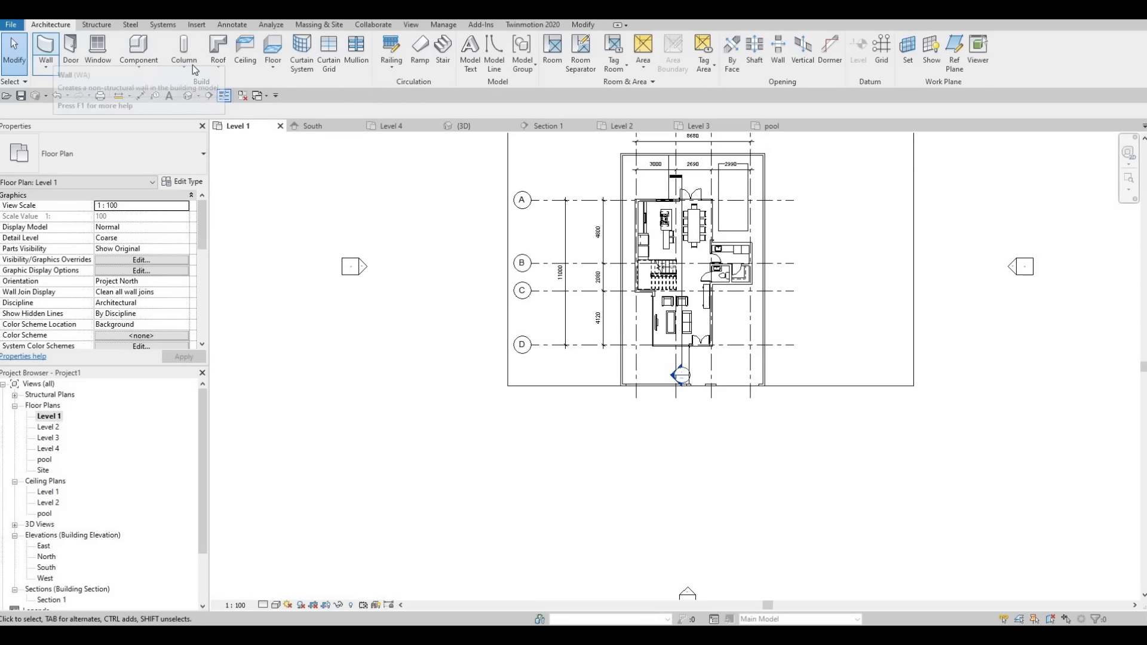
pyautogui.click(273, 47)
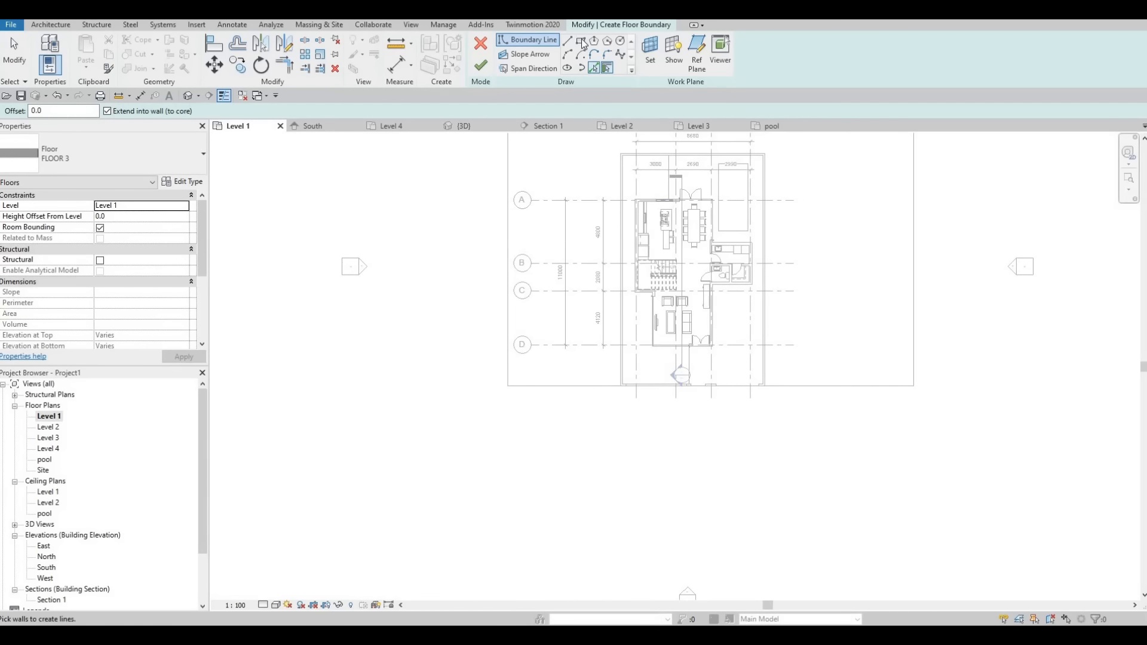
pyautogui.click(182, 181)
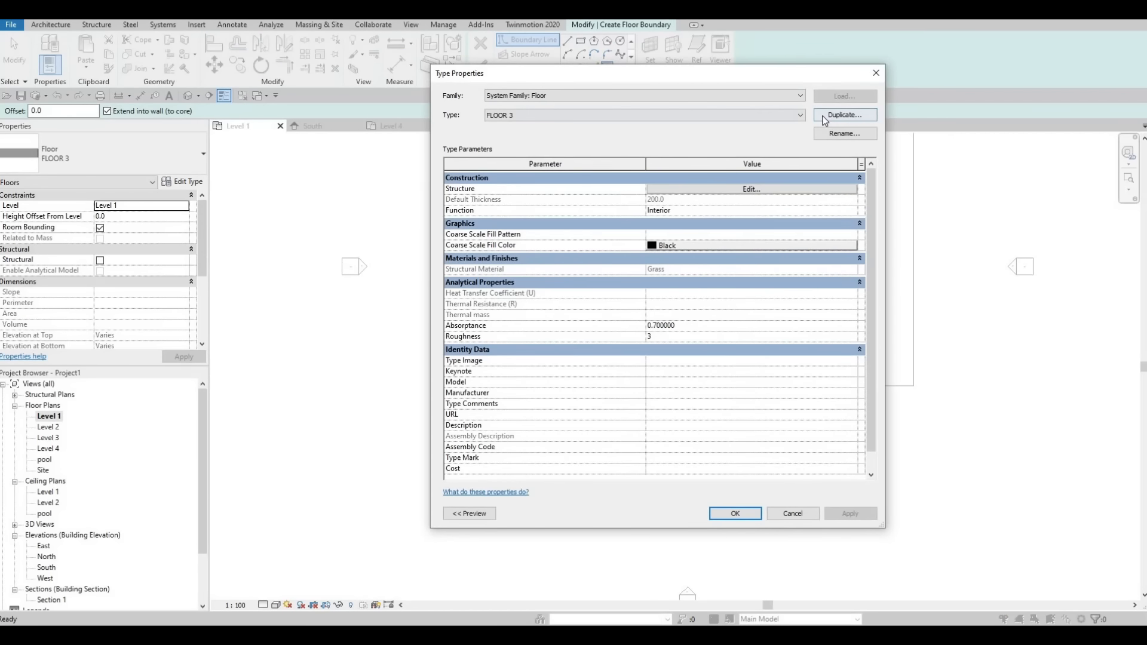
pyautogui.click(842, 116)
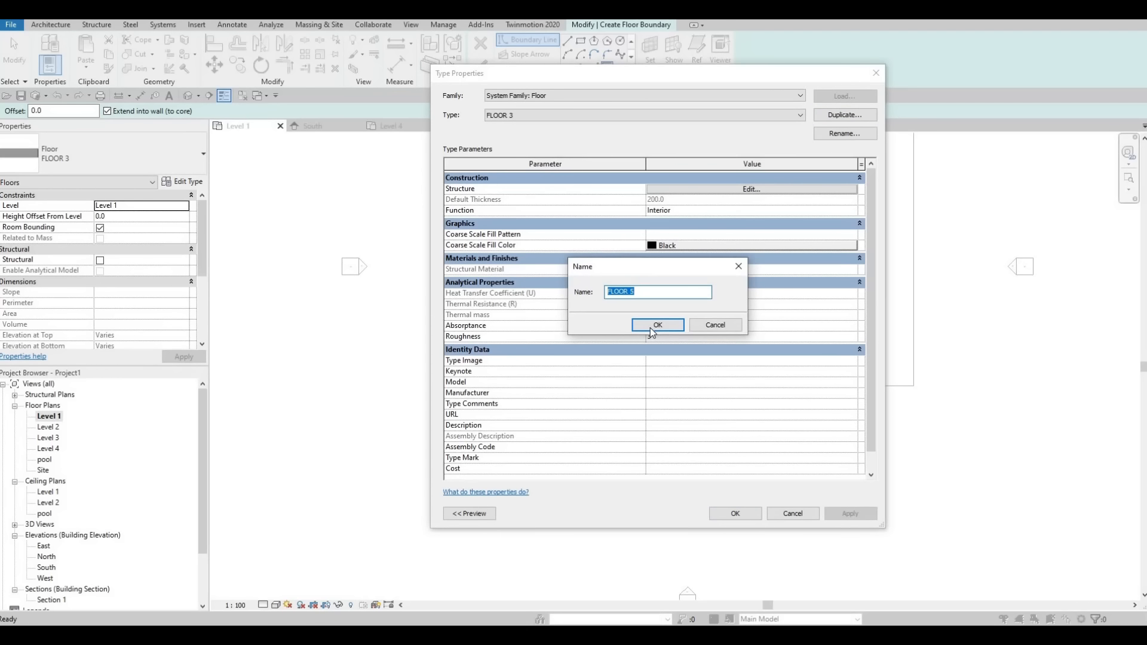
pyautogui.click(658, 324)
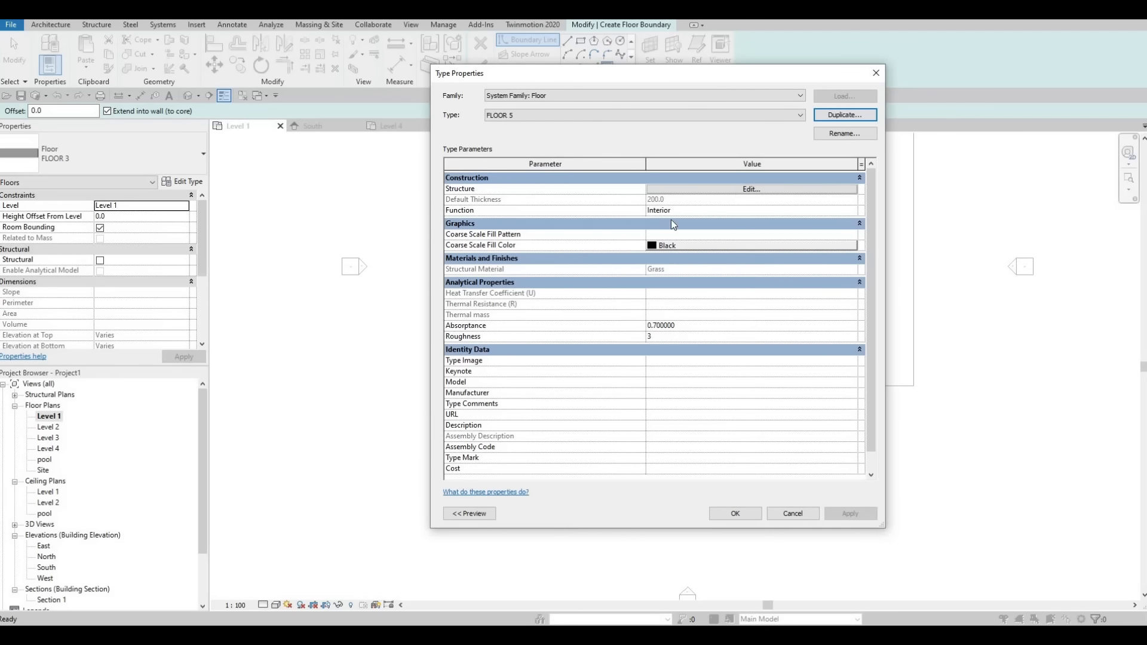
# Set the FLOOR 5 structure layer's material to Concrete, Precast Panels from the AEC concrete library and accept the type
pyautogui.click(666, 188)
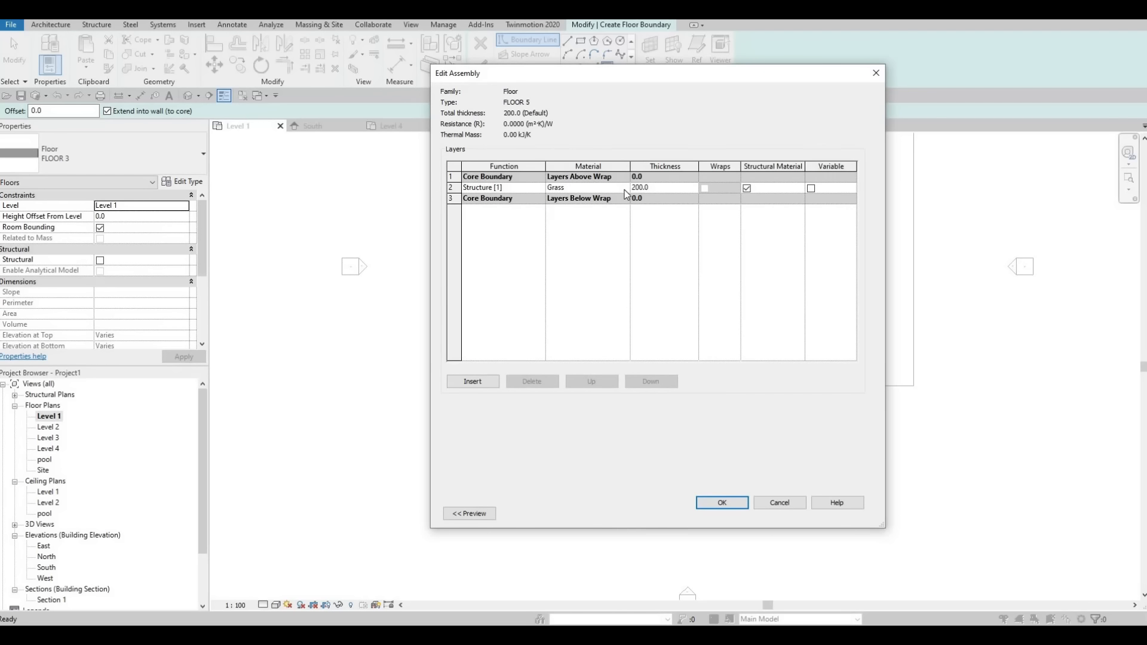
pyautogui.click(624, 189)
pyautogui.click(625, 189)
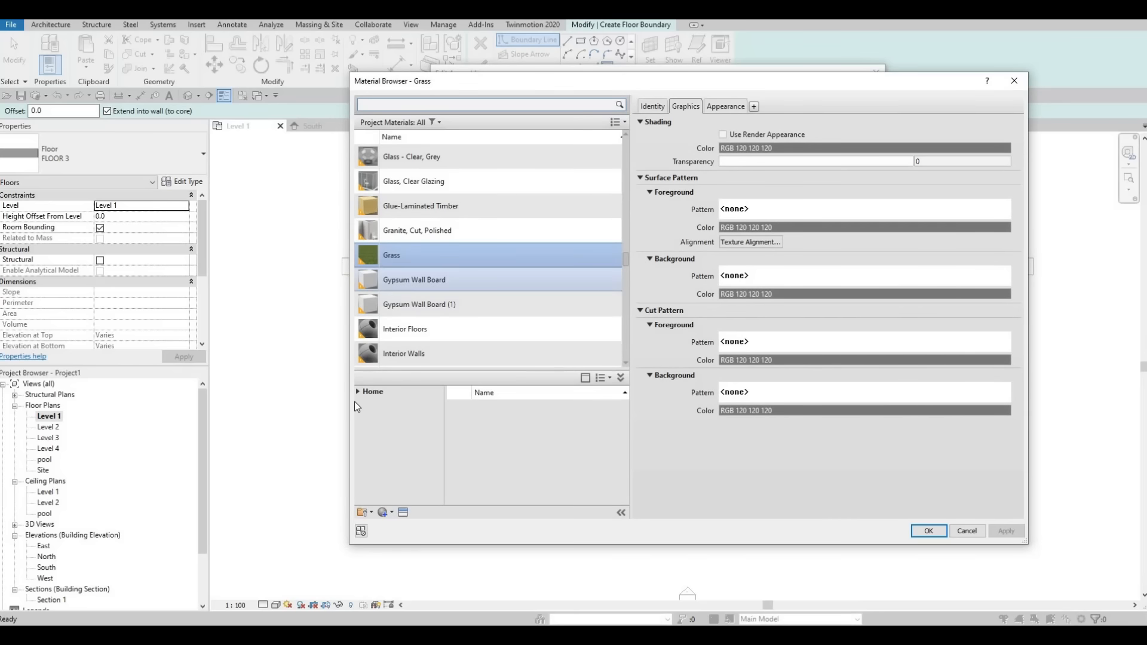
pyautogui.click(357, 392)
pyautogui.click(360, 414)
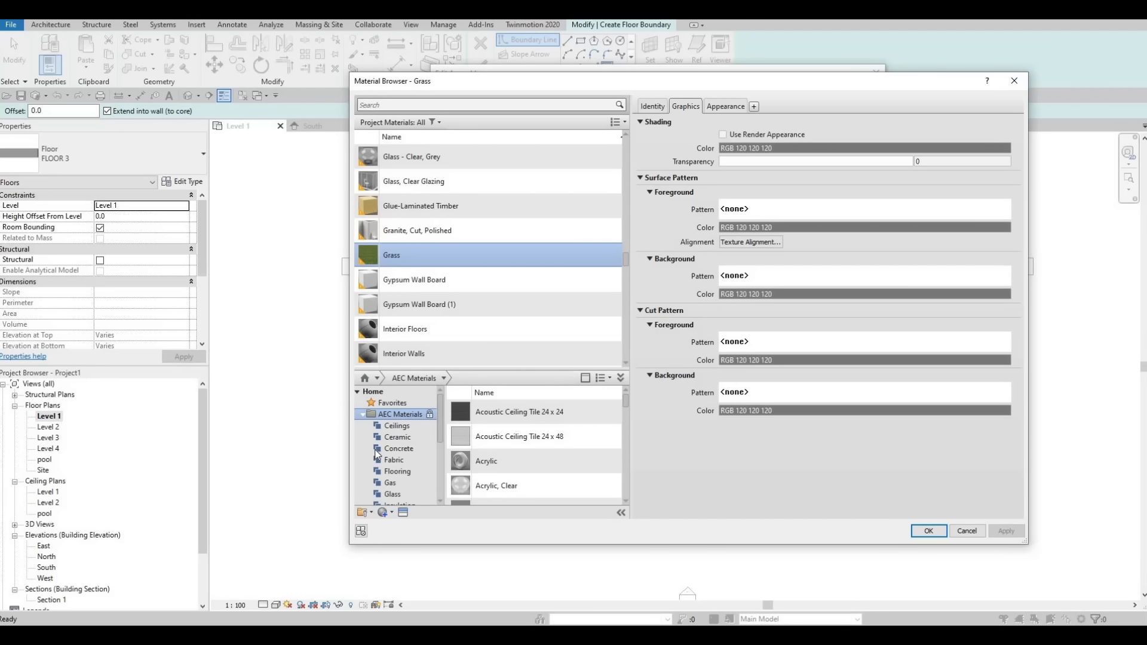
pyautogui.scroll(-3, 376, 470)
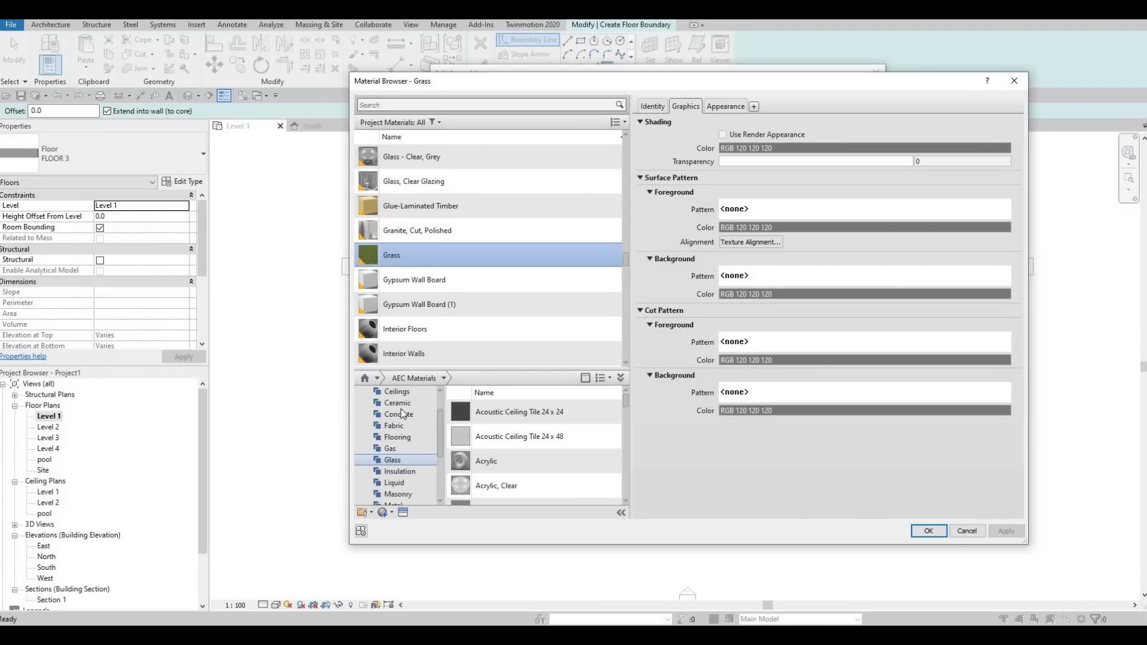
pyautogui.scroll(-5, 550, 454)
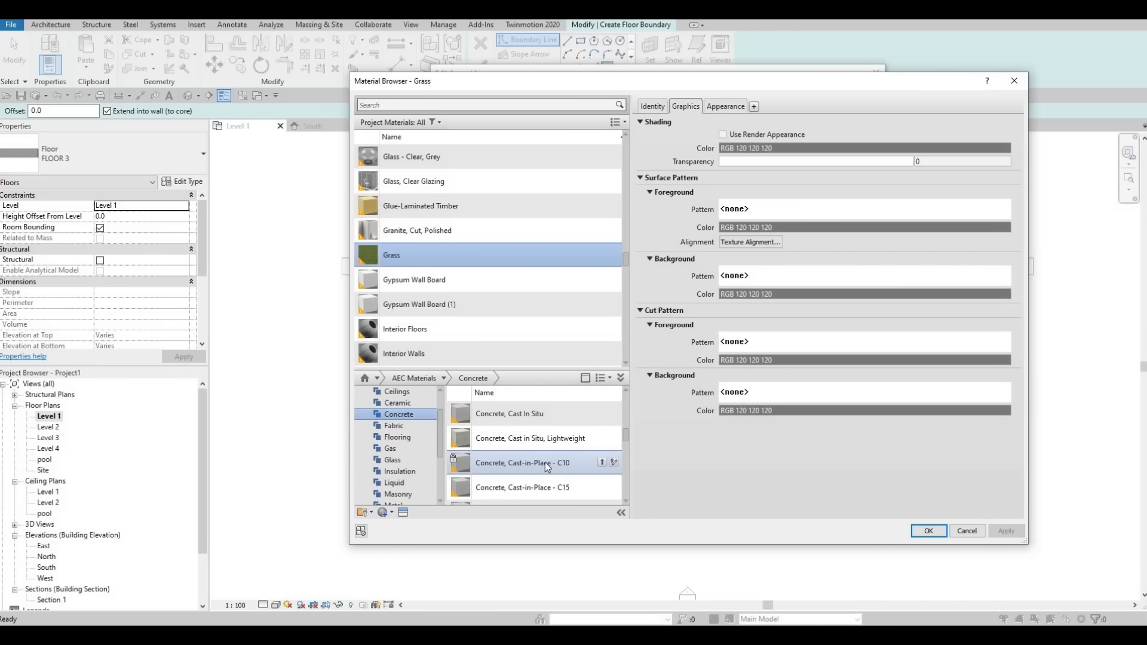
pyautogui.scroll(-4, 544, 465)
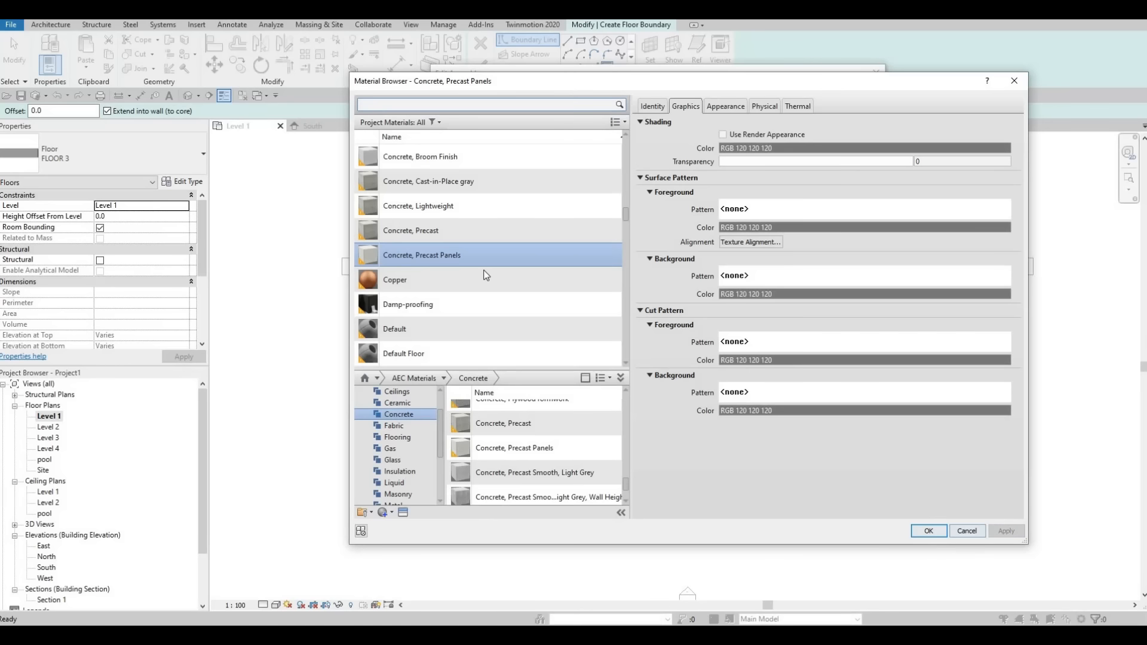
pyautogui.press('Return')
pyautogui.click(736, 502)
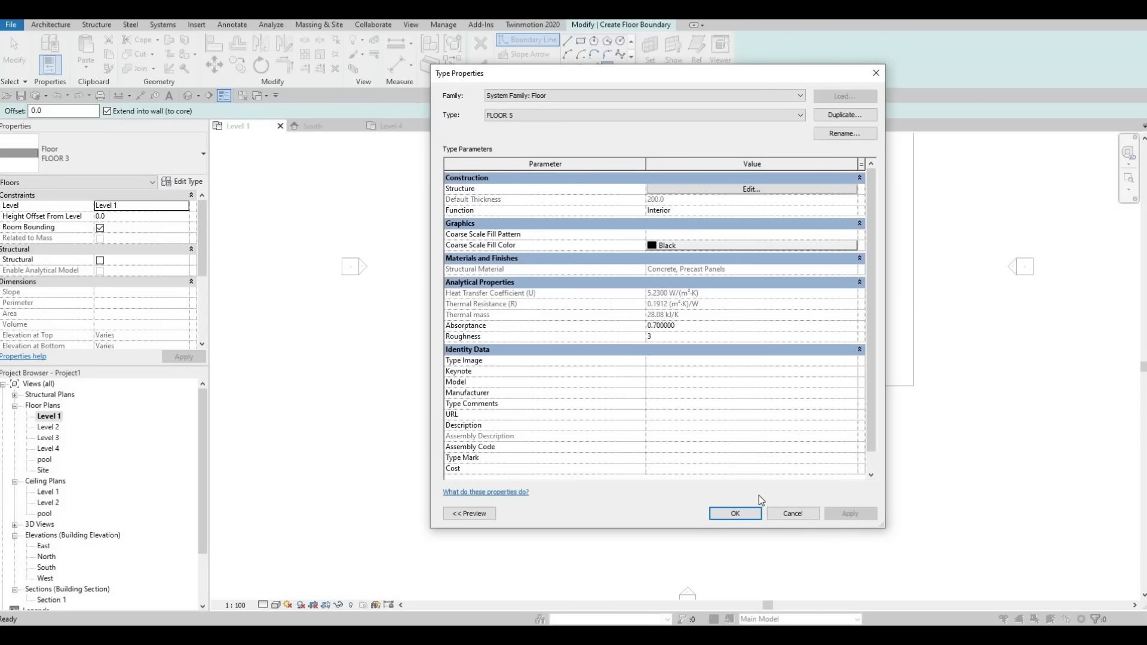
pyautogui.press('Return')
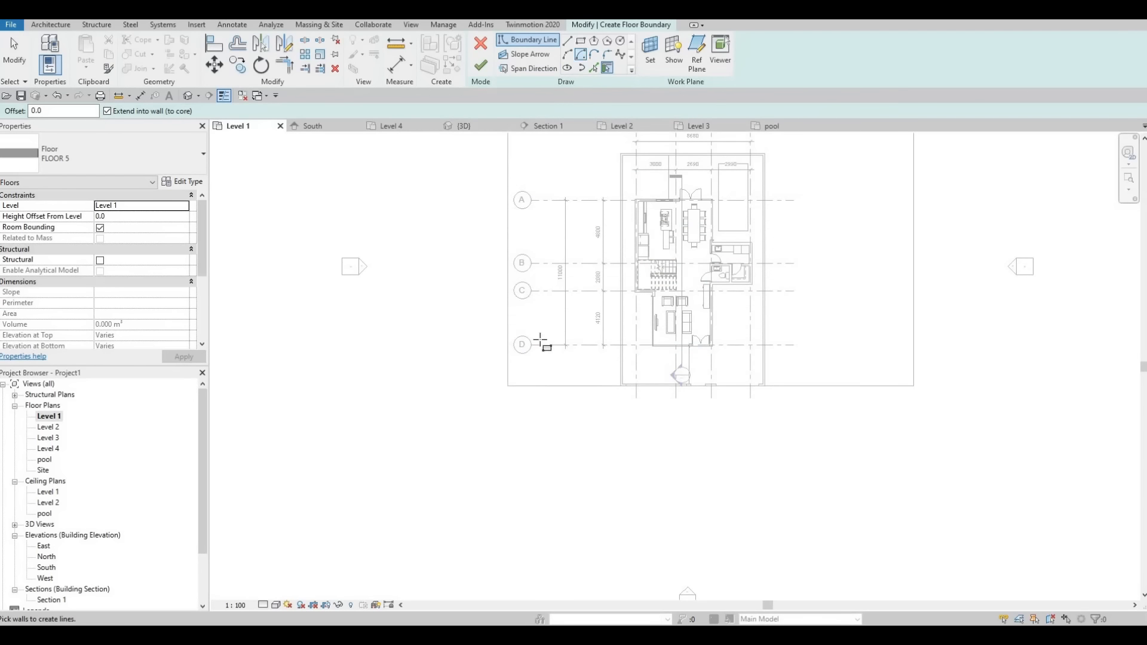
# Draw a rectangular FLOOR 5 strip about 7900 mm deep along the full front edge of the grass floor and finish it
pyautogui.click(508, 387)
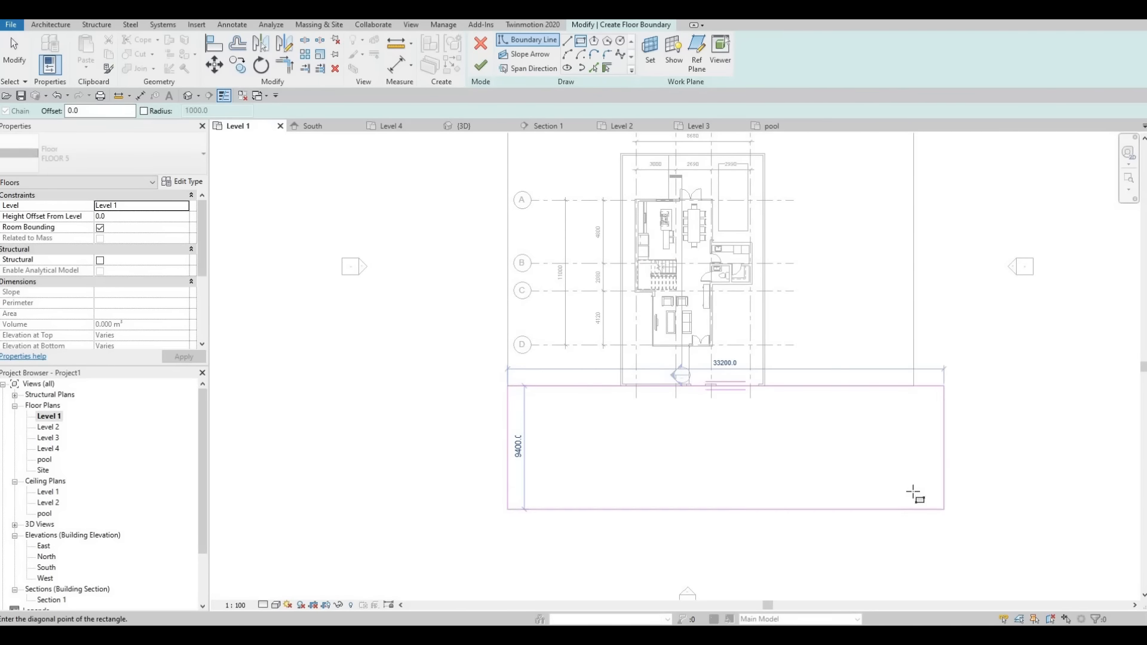
pyautogui.click(551, 175)
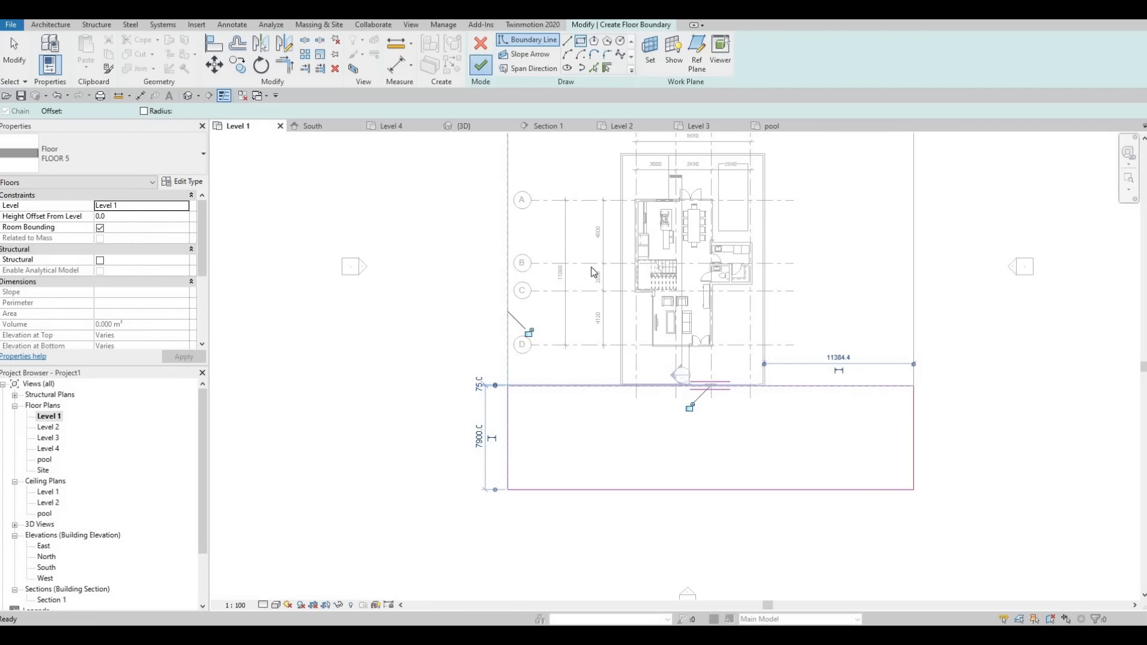
pyautogui.click(481, 65)
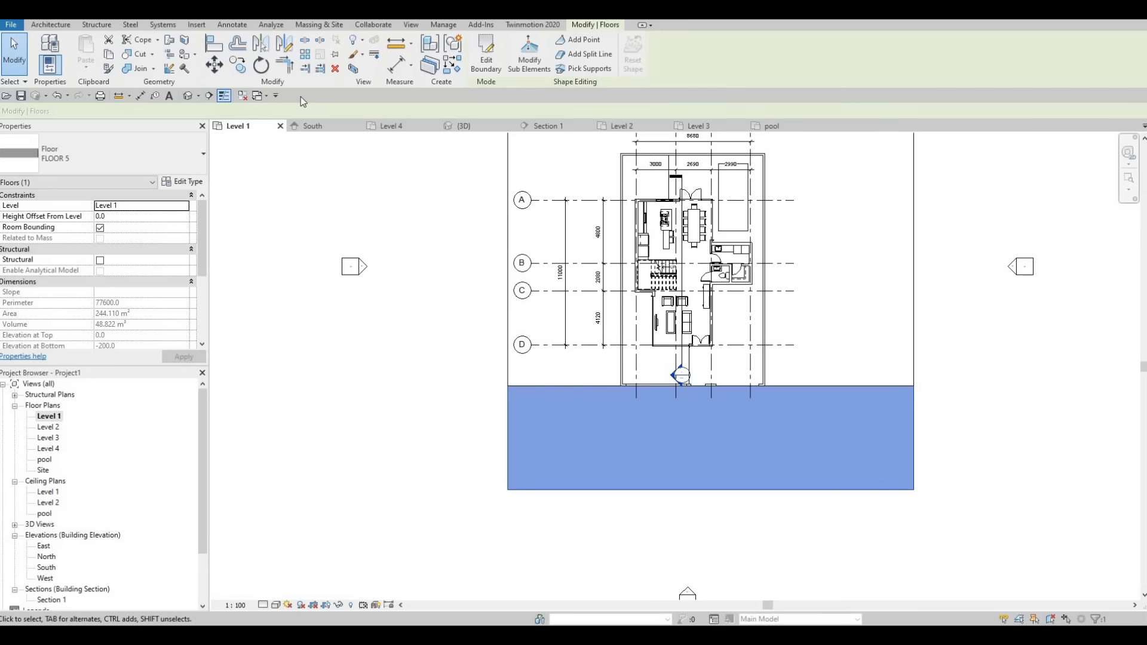
pyautogui.press('Escape')
# Inspect the new grass and concrete floors around the house from the front and side in the 3D view
pyautogui.hotkey('ctrl', 'Tab')
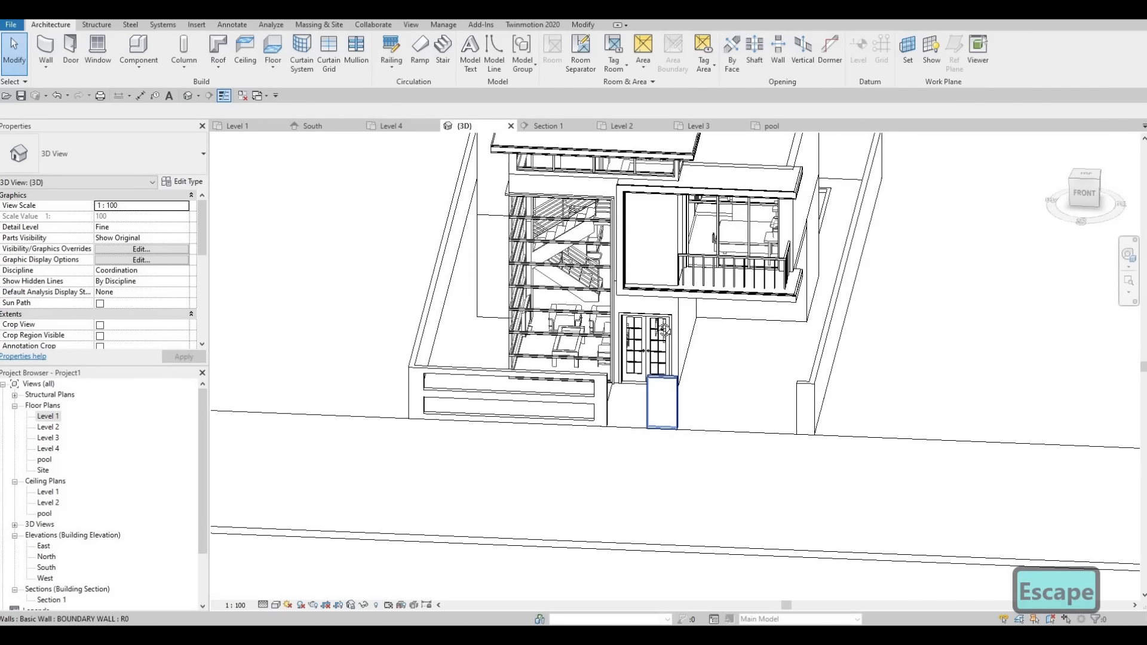
pyautogui.scroll(-5, 664, 330)
pyautogui.keyDown('shift'); pyautogui.moveTo(711, 444); pyautogui.dragTo(711, 445, button='middle'); pyautogui.keyUp('shift')
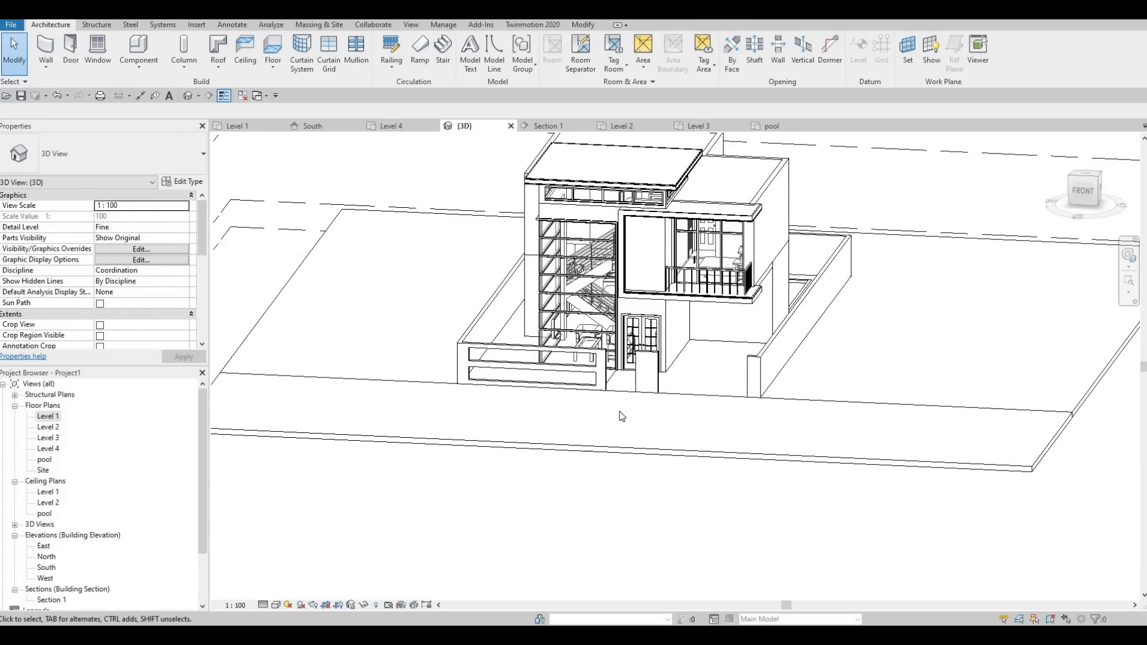
pyautogui.scroll(2, 711, 444)
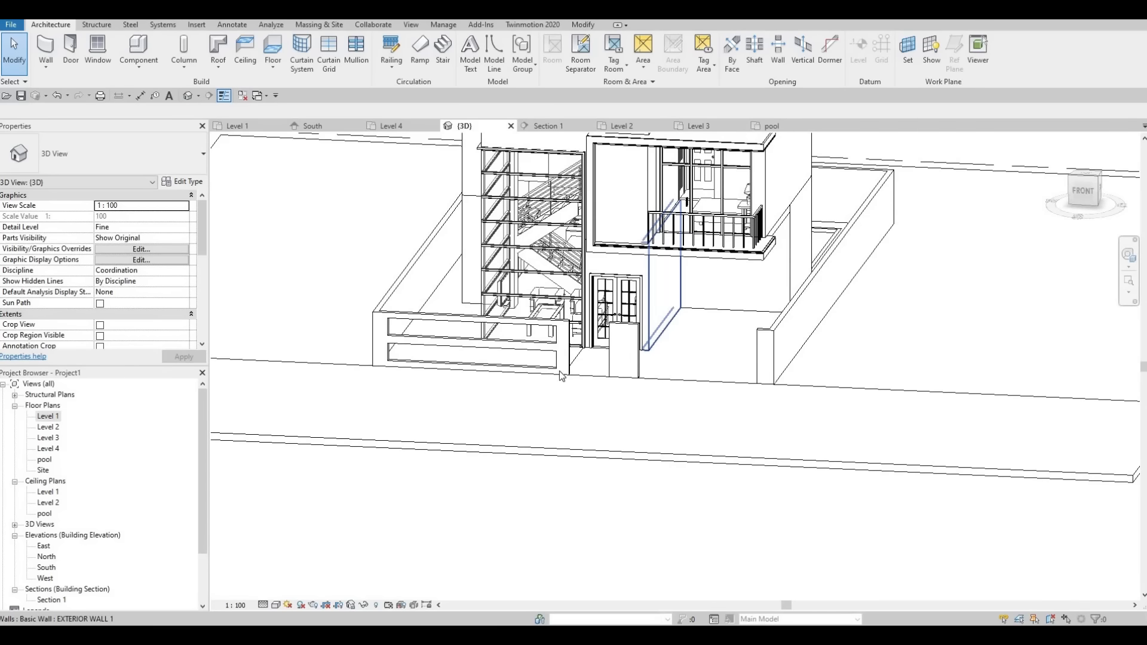
pyautogui.keyDown('shift'); pyautogui.moveTo(559, 371); pyautogui.dragTo(556, 412, button='middle'); pyautogui.keyUp('shift')
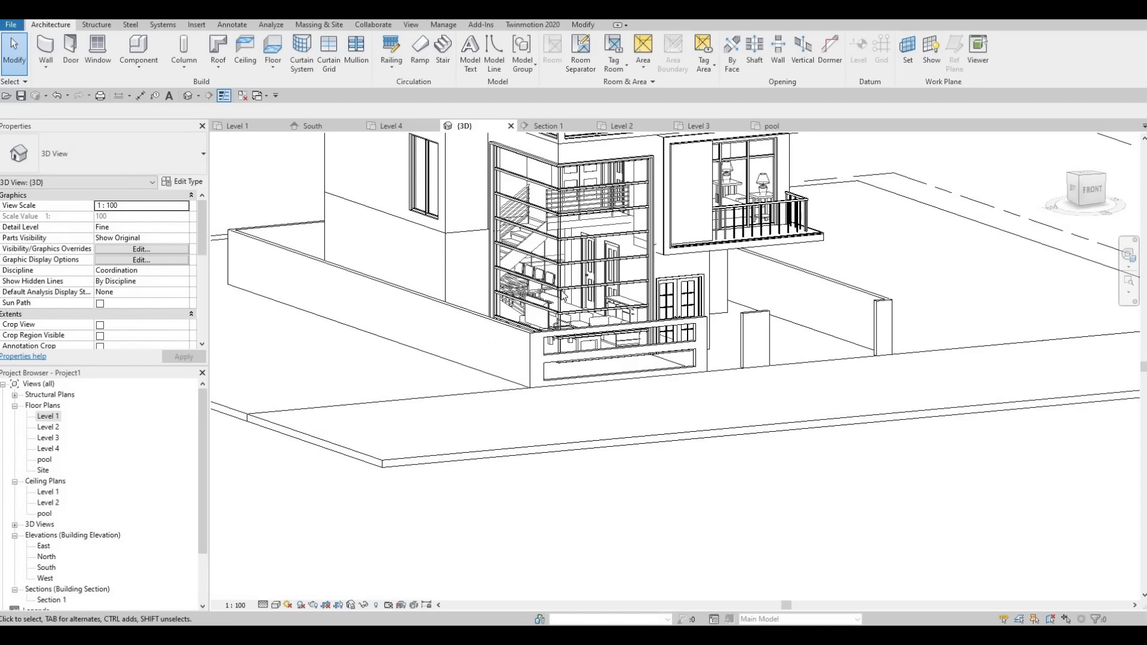
pyautogui.scroll(-4, 561, 293)
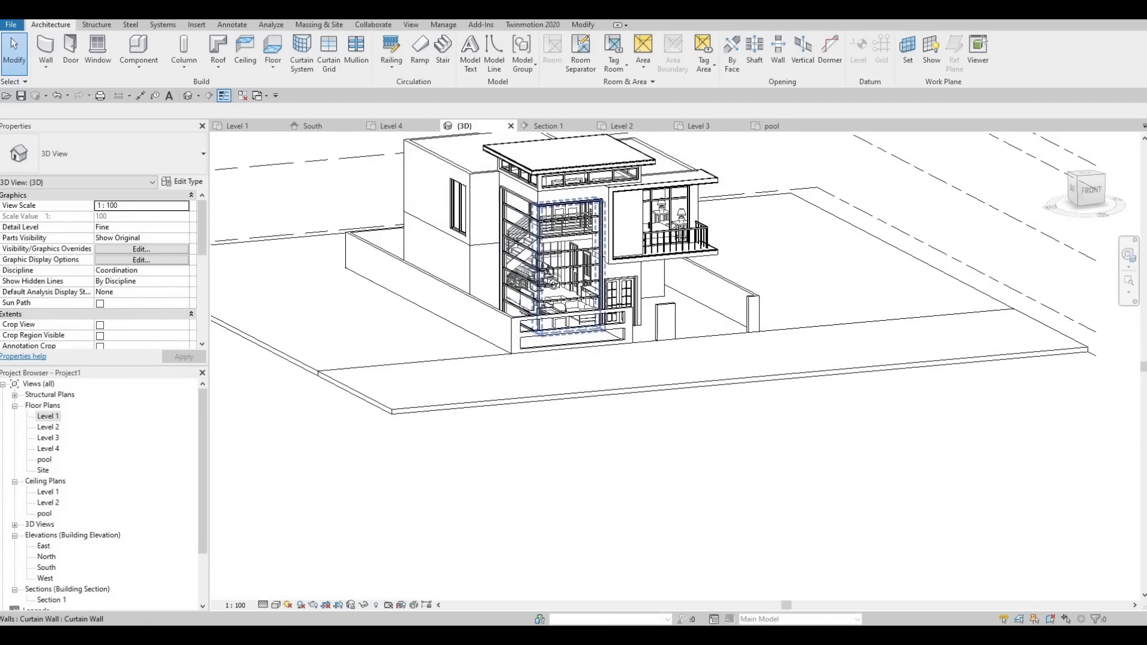
# Inspect the front boundary wall, entrance and glazed staircase of the house from several angles in the 3D view
pyautogui.keyDown('shift'); pyautogui.moveTo(553, 286); pyautogui.dragTo(574, 264, button='middle'); pyautogui.keyUp('shift')
pyautogui.scroll(3, 572, 274)
pyautogui.keyDown('shift'); pyautogui.moveTo(508, 320); pyautogui.dragTo(632, 366, button='middle'); pyautogui.keyUp('shift')
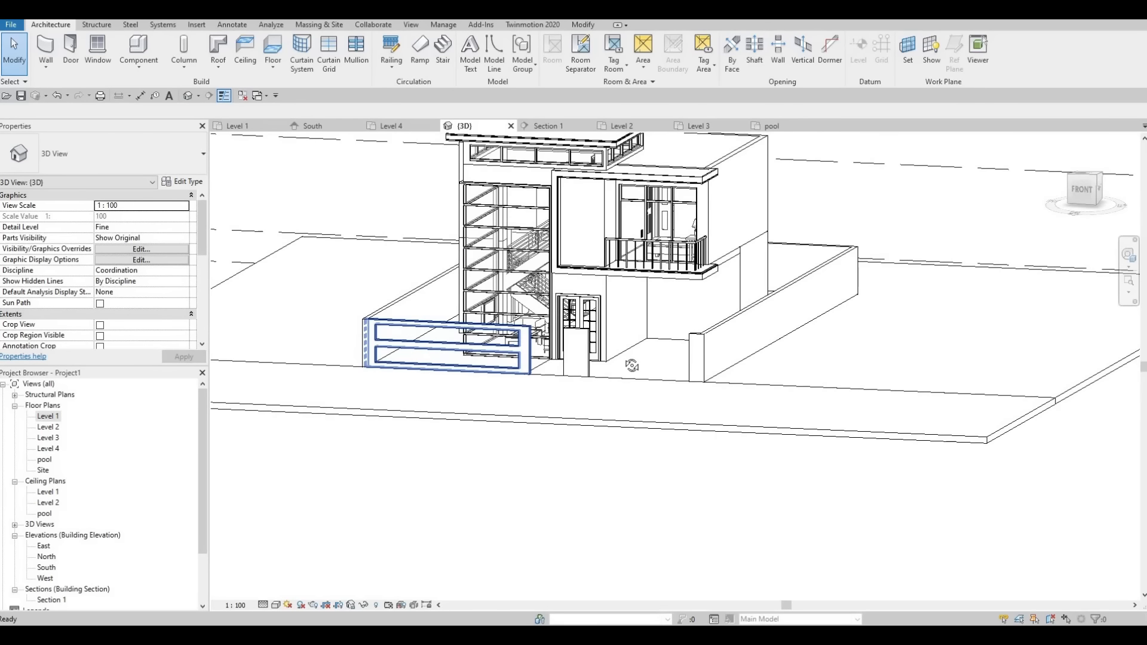
pyautogui.keyDown('shift'); pyautogui.moveTo(578, 317); pyautogui.dragTo(676, 415, button='middle'); pyautogui.keyUp('shift')
pyautogui.scroll(3, 633, 387)
pyautogui.keyDown('shift'); pyautogui.moveTo(632, 361); pyautogui.dragTo(637, 319, button='middle'); pyautogui.keyUp('shift')
pyautogui.scroll(1, 571, 348)
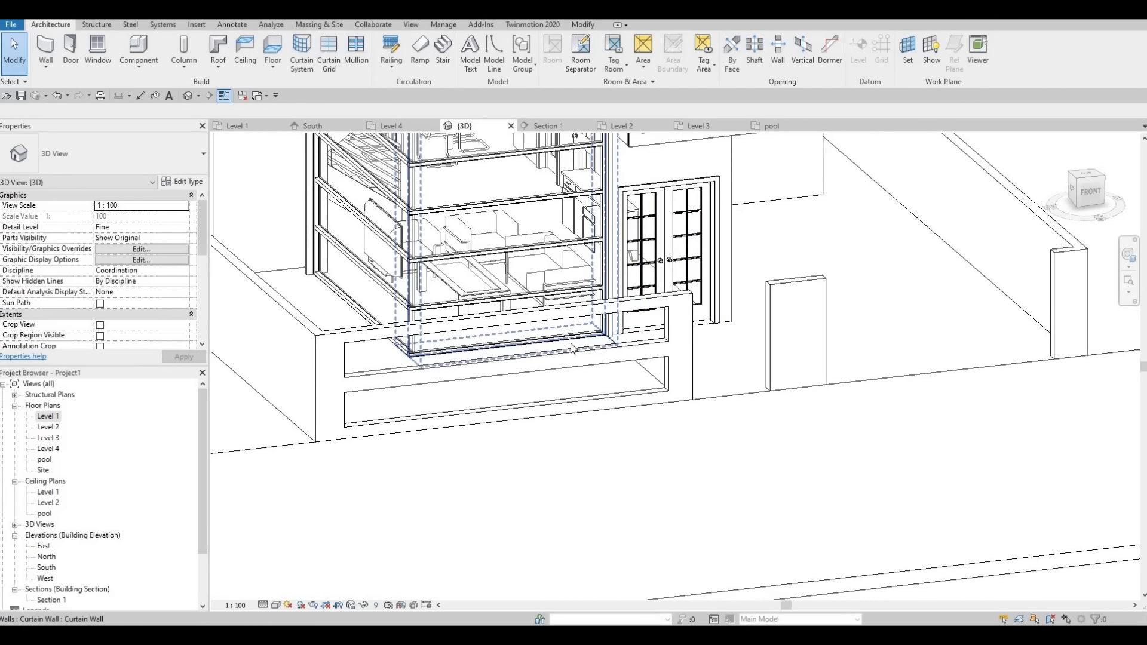
pyautogui.moveTo(571, 349); pyautogui.dragTo(596, 342, button='middle')
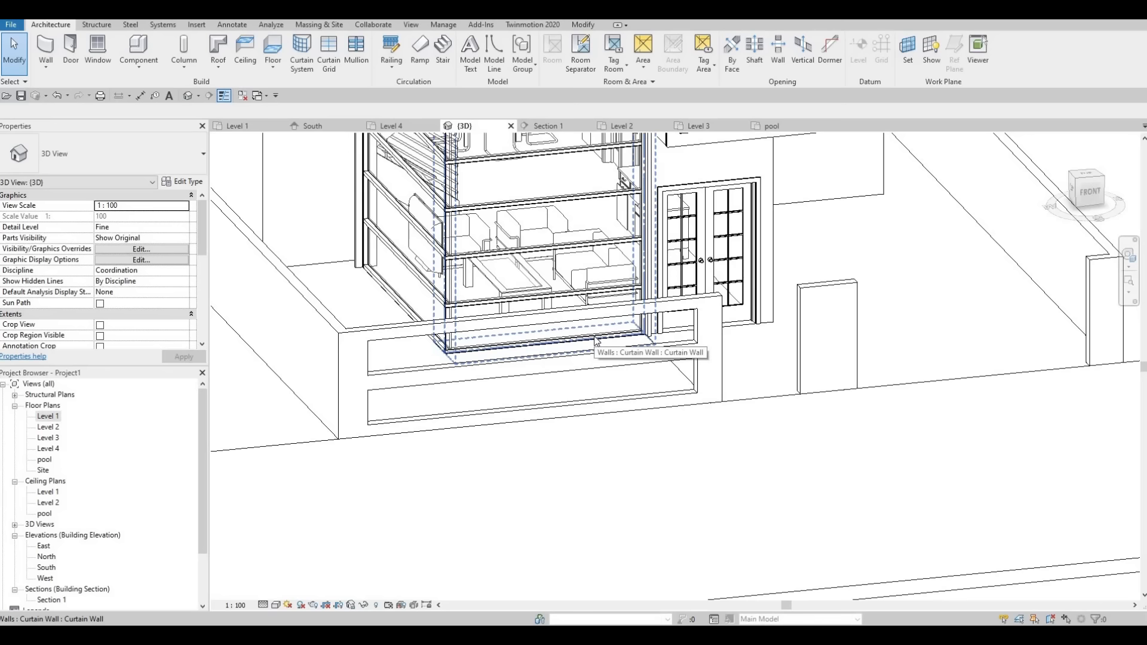
pyautogui.keyDown('shift'); pyautogui.moveTo(573, 371); pyautogui.dragTo(537, 407, button='middle'); pyautogui.keyUp('shift')
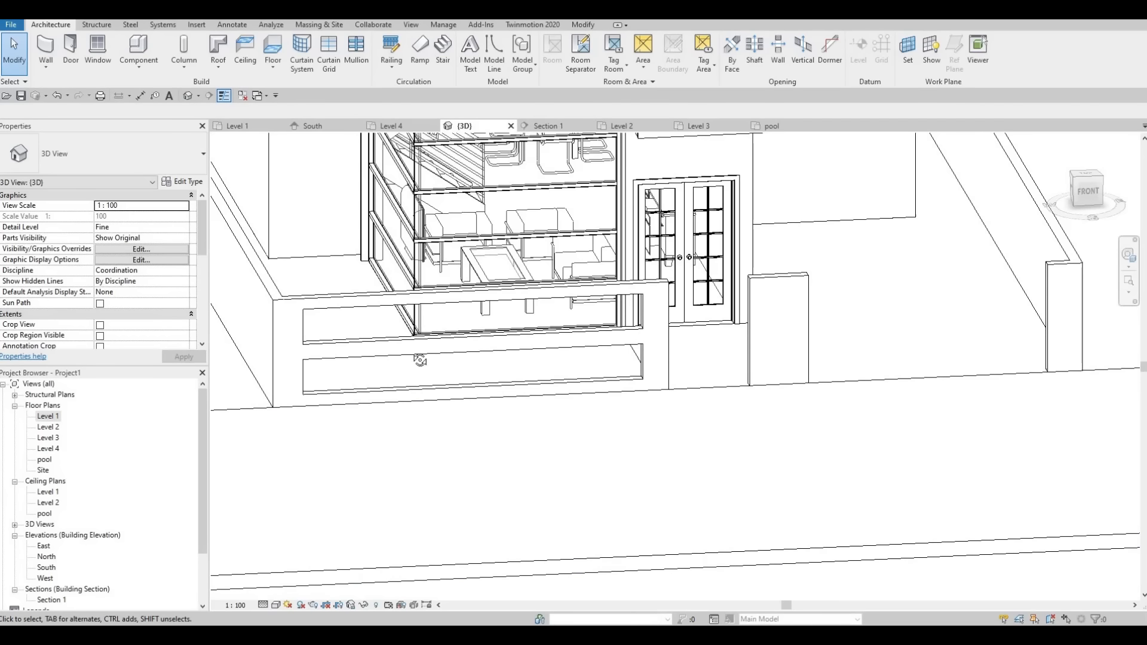
pyautogui.keyDown('shift'); pyautogui.moveTo(448, 376); pyautogui.dragTo(515, 378, button='middle'); pyautogui.keyUp('shift')
pyautogui.scroll(-3, 518, 388)
pyautogui.scroll(2, 517, 389)
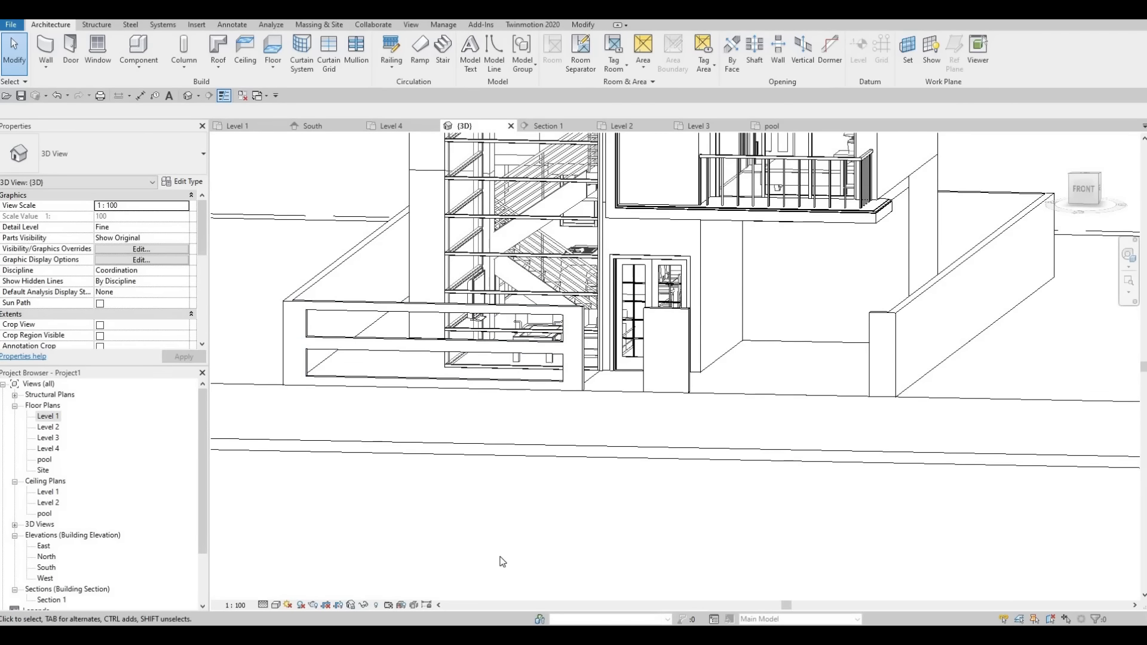
# Delete the railing from the stair behind the front curtain wall
pyautogui.keyDown('shift'); pyautogui.moveTo(500, 559); pyautogui.dragTo(513, 495, button='middle'); pyautogui.keyUp('shift')
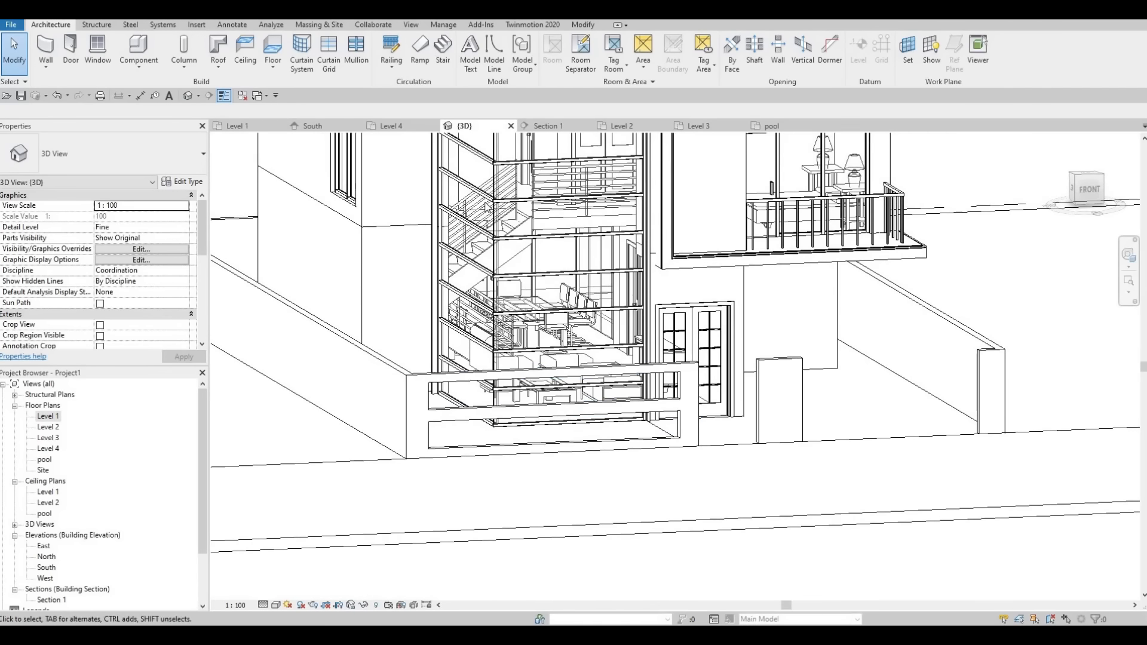
pyautogui.click(487, 188)
pyautogui.press('Delete')
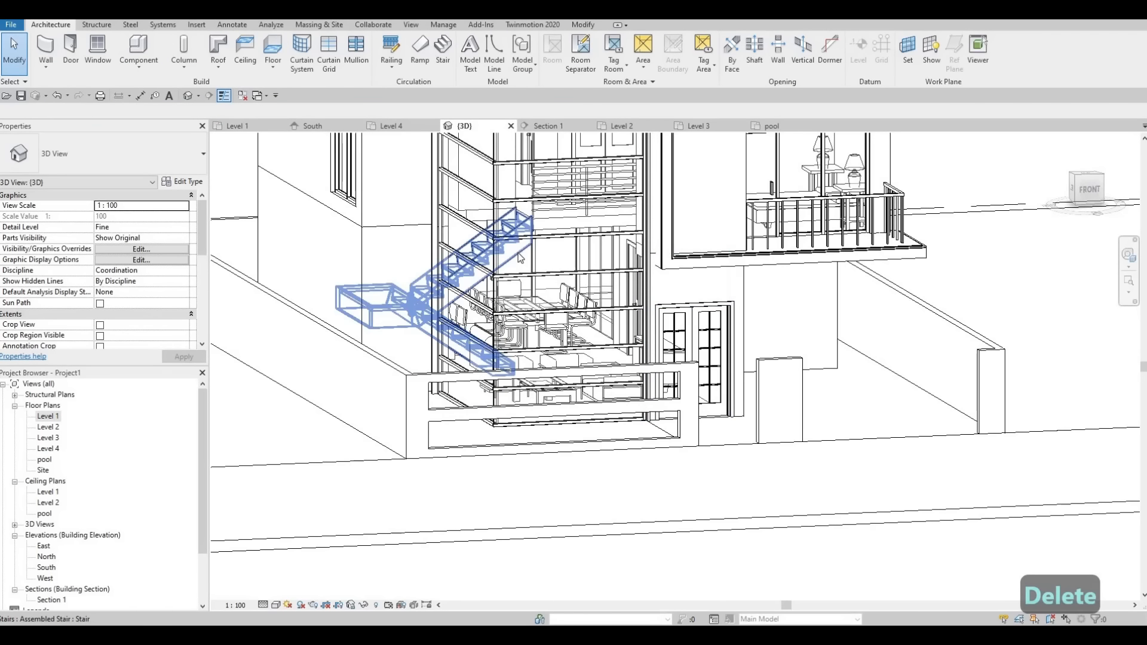
# Open the type properties of the Level 1 to Level 2 stair and view its right support's stringer type
pyautogui.click(518, 257)
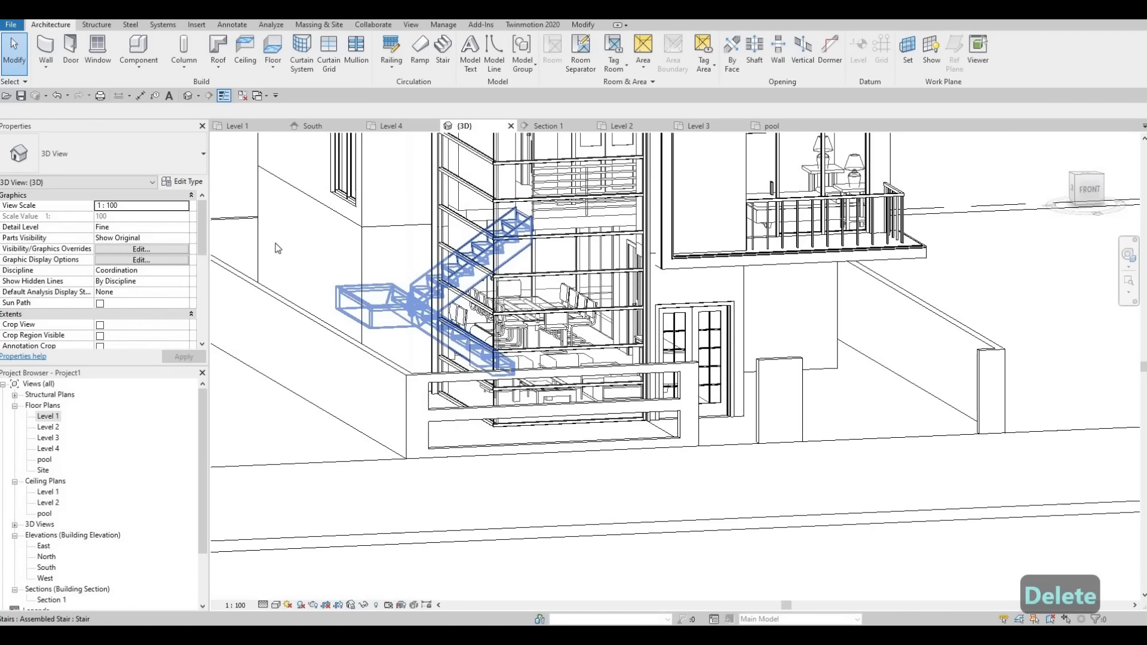
pyautogui.click(181, 181)
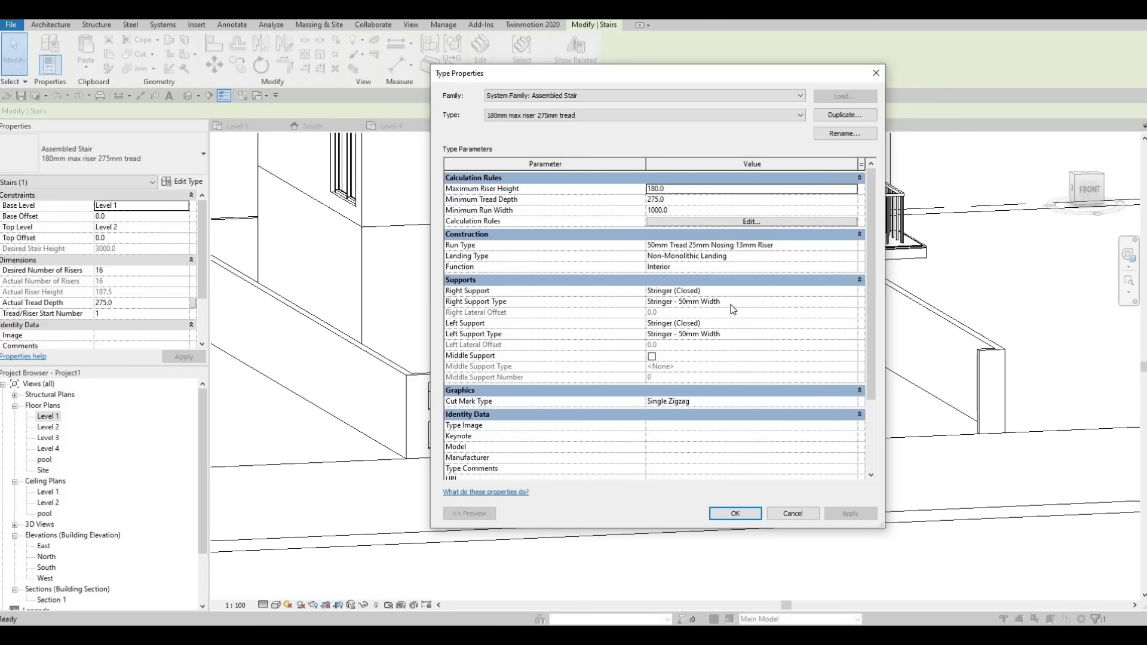
pyautogui.click(833, 303)
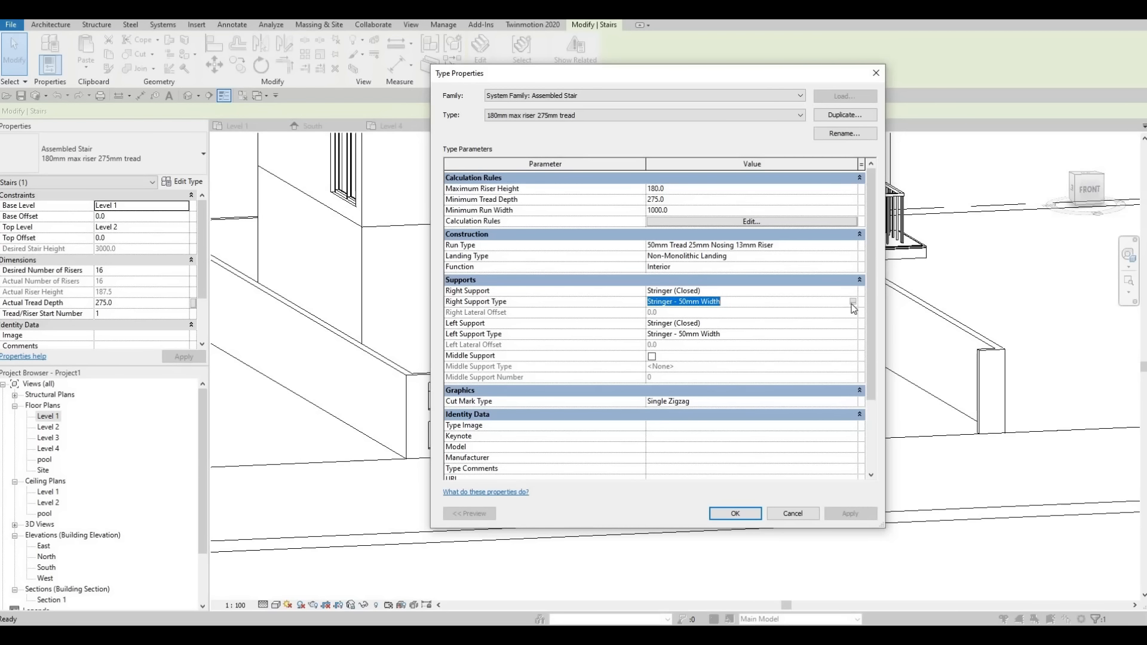
pyautogui.click(852, 303)
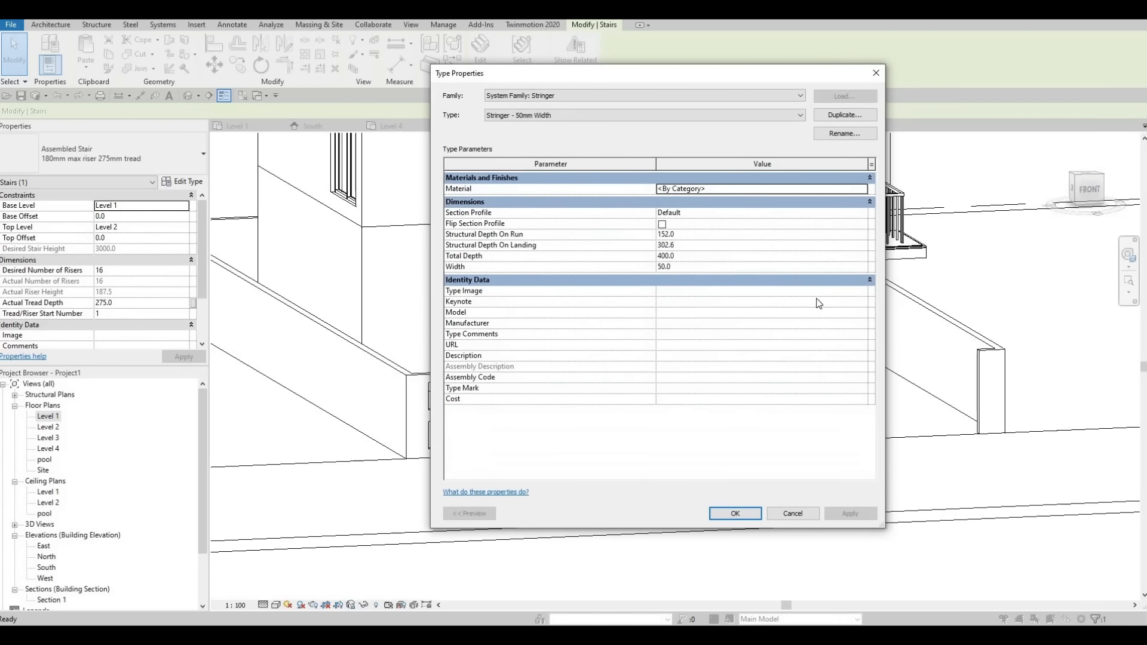
pyautogui.press('Escape')
pyautogui.press('Escape')
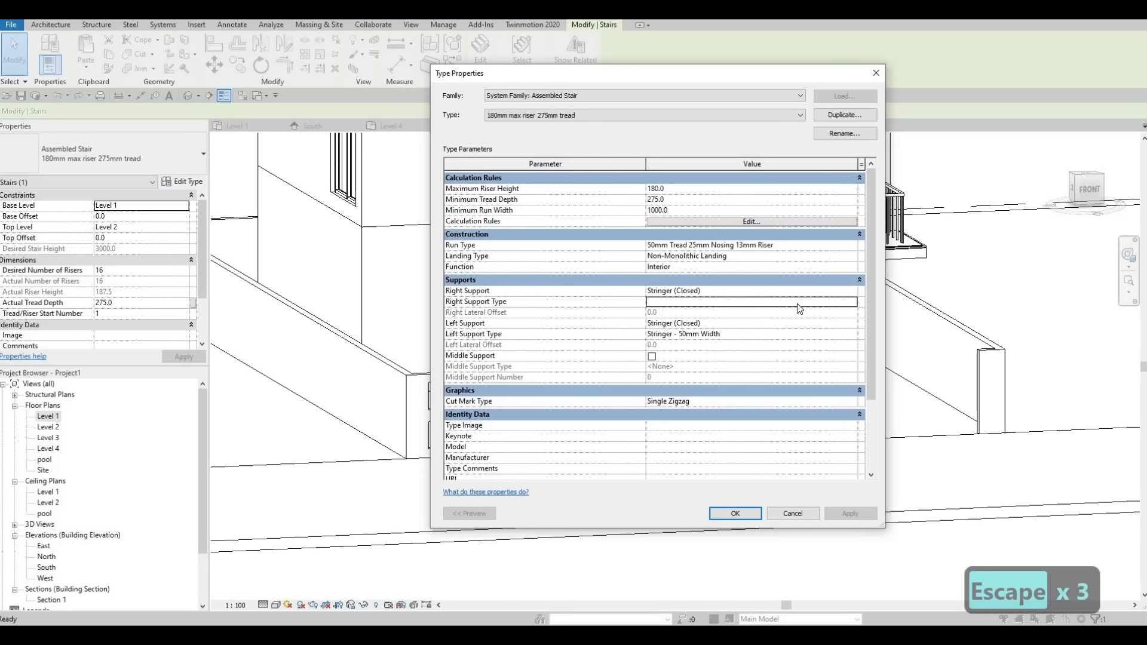
# Open the left support's Stringer - 50mm Width type and set its total depth to 650 mm
pyautogui.click(808, 337)
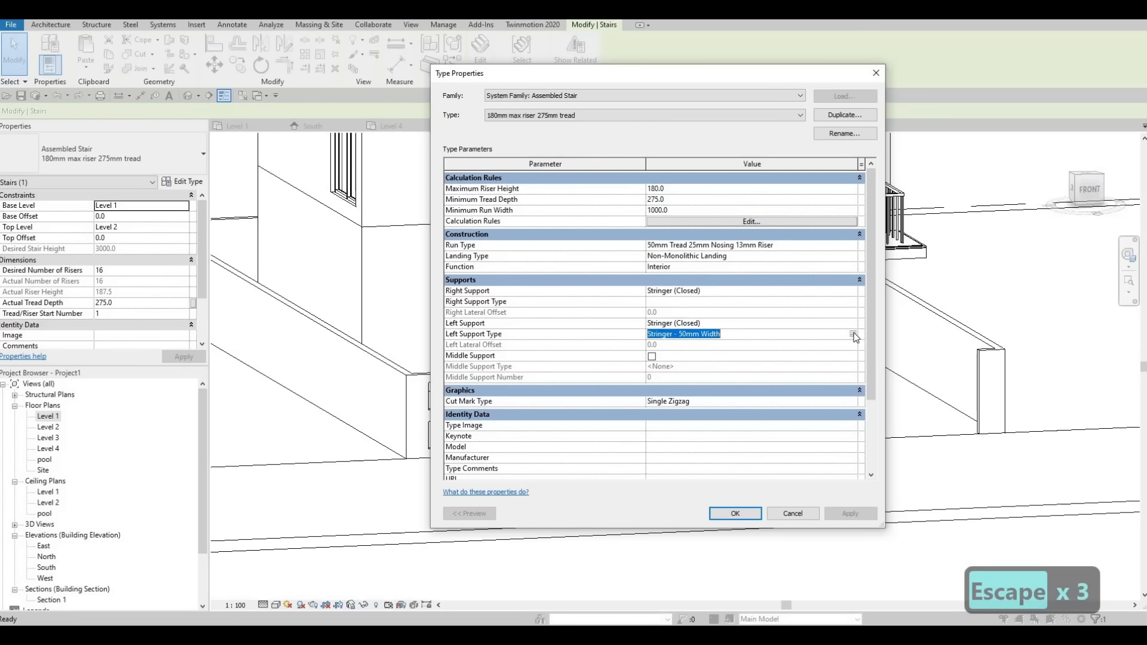
pyautogui.click(852, 334)
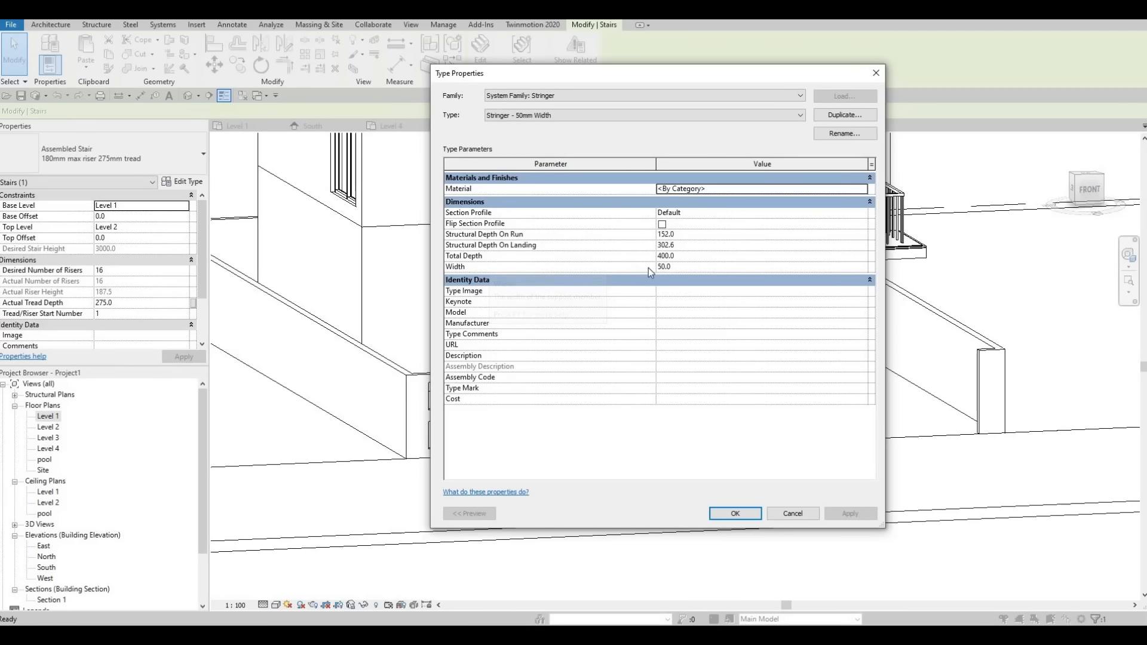
pyautogui.click(681, 256)
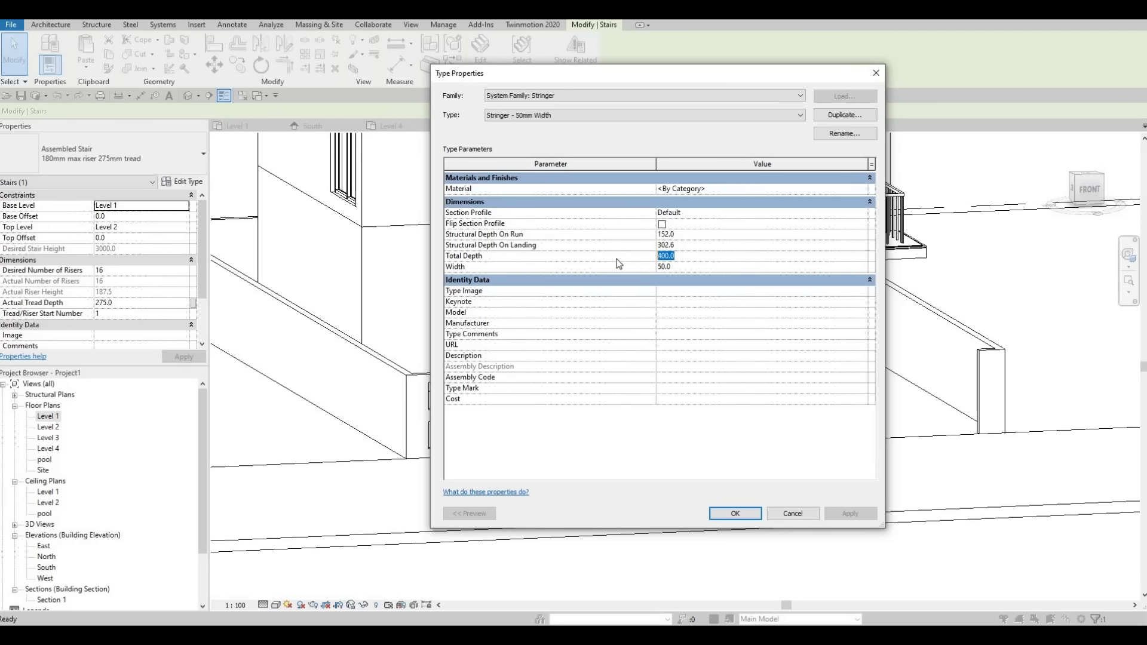
pyautogui.write('650')
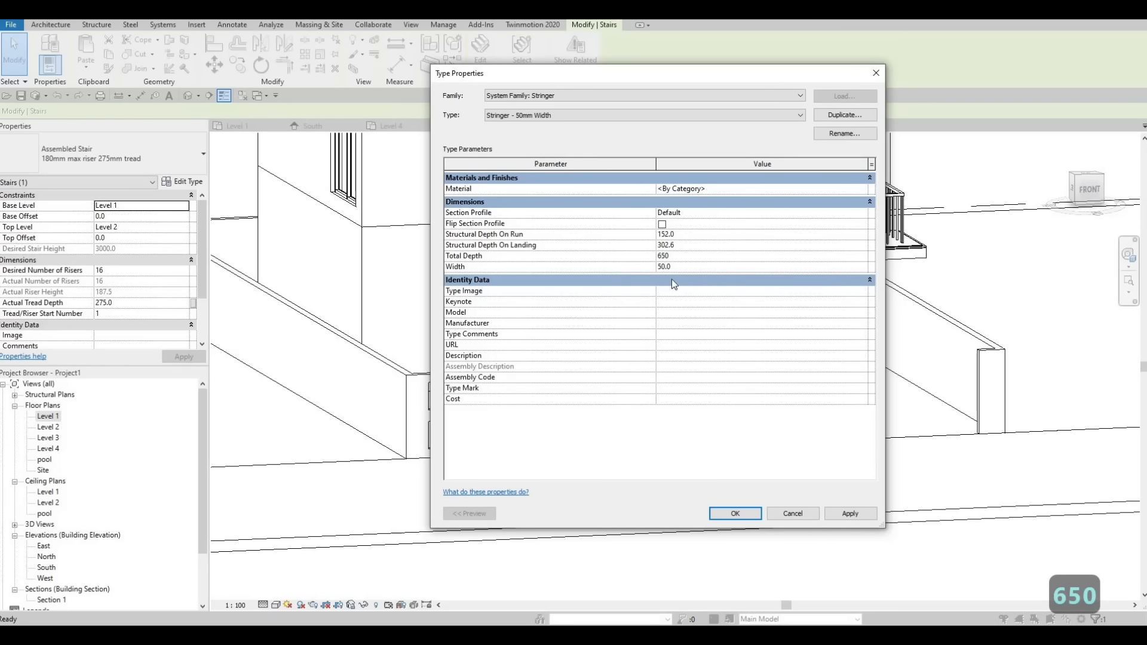
pyautogui.click(860, 189)
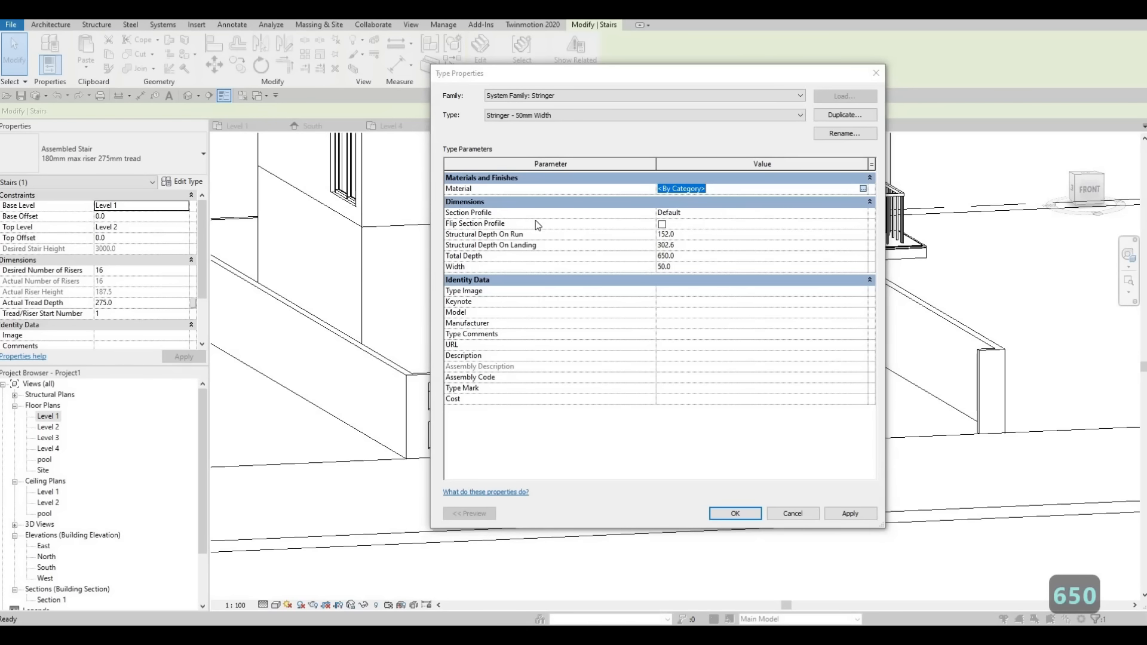
pyautogui.click(862, 189)
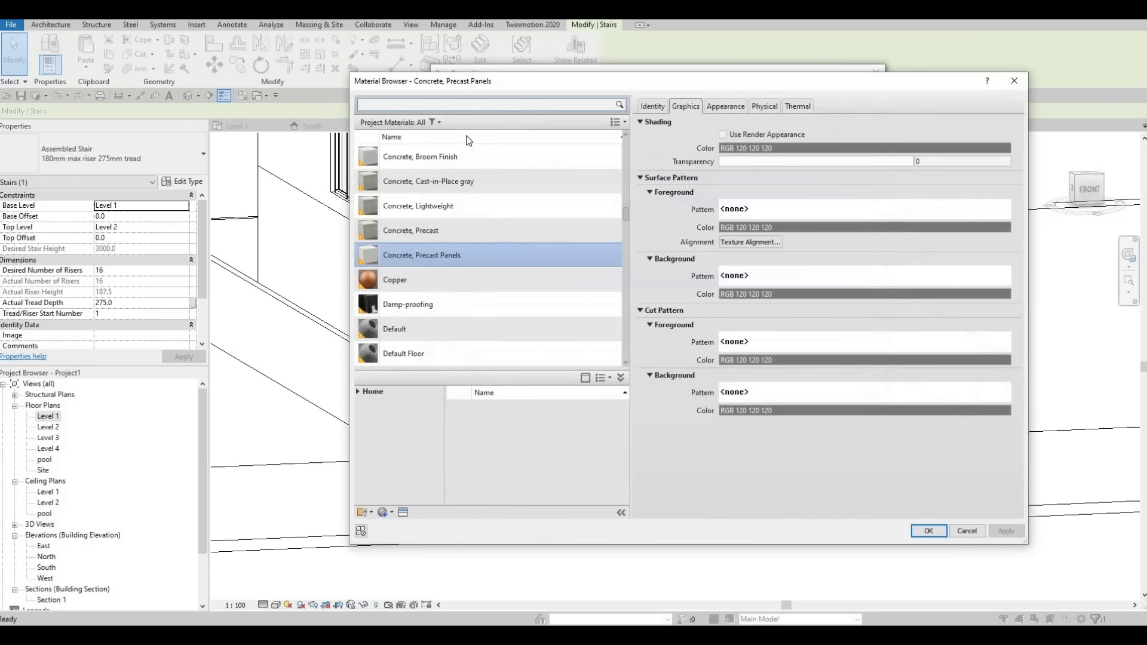
pyautogui.click(457, 106)
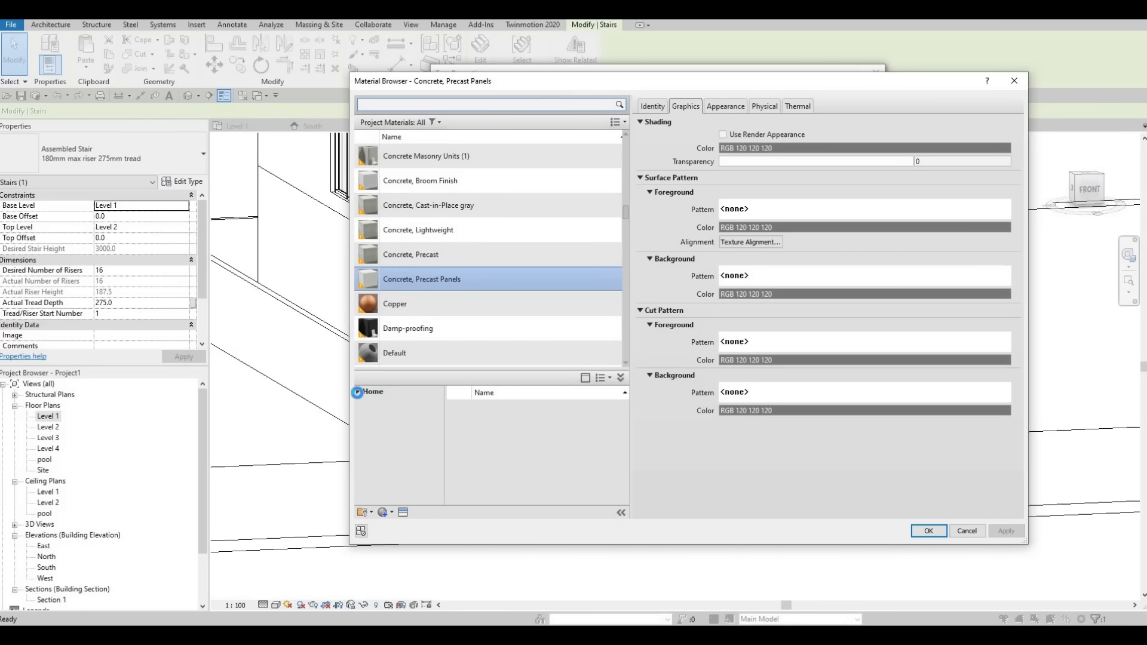
pyautogui.click(364, 415)
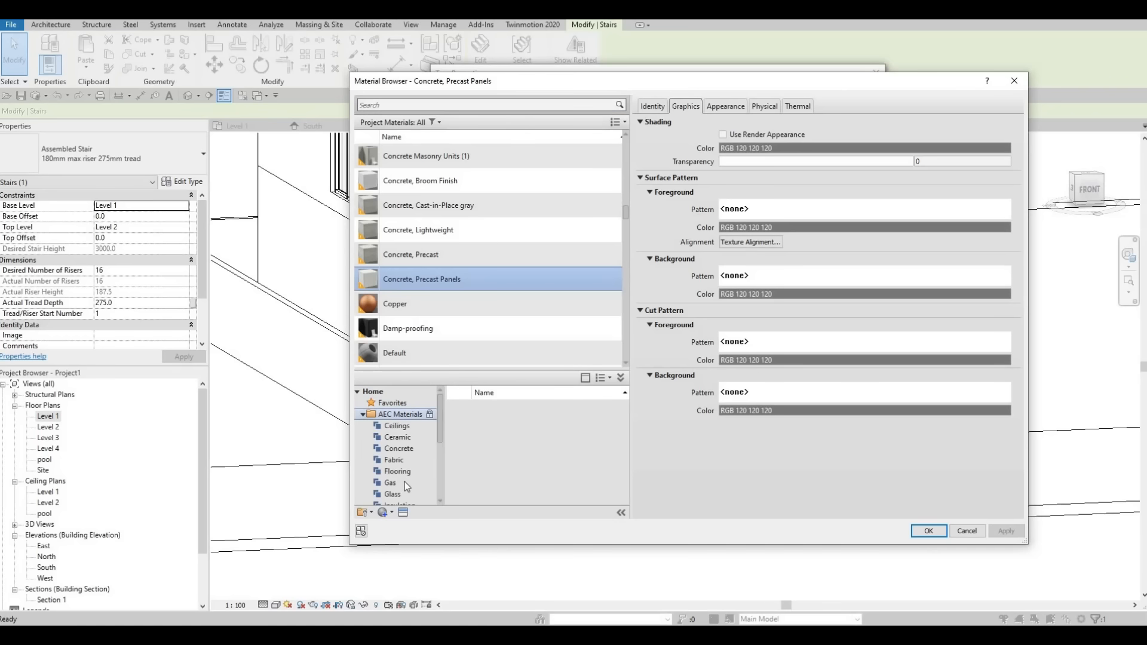
pyautogui.scroll(-1, 403, 473)
pyautogui.click(401, 462)
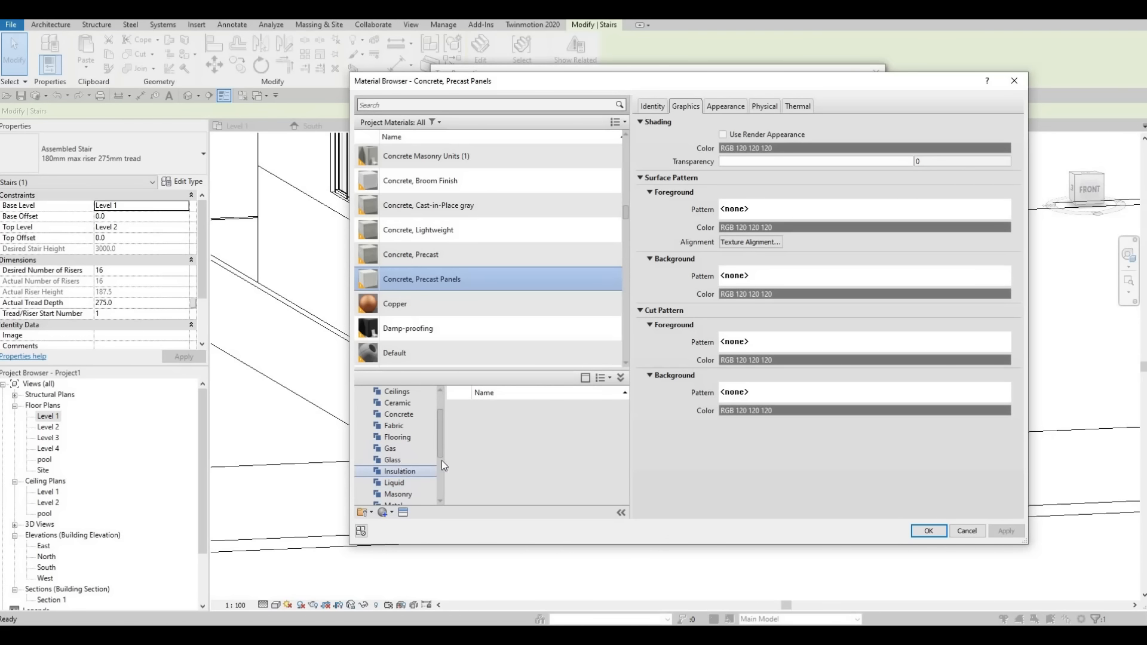
pyautogui.scroll(-1, 538, 472)
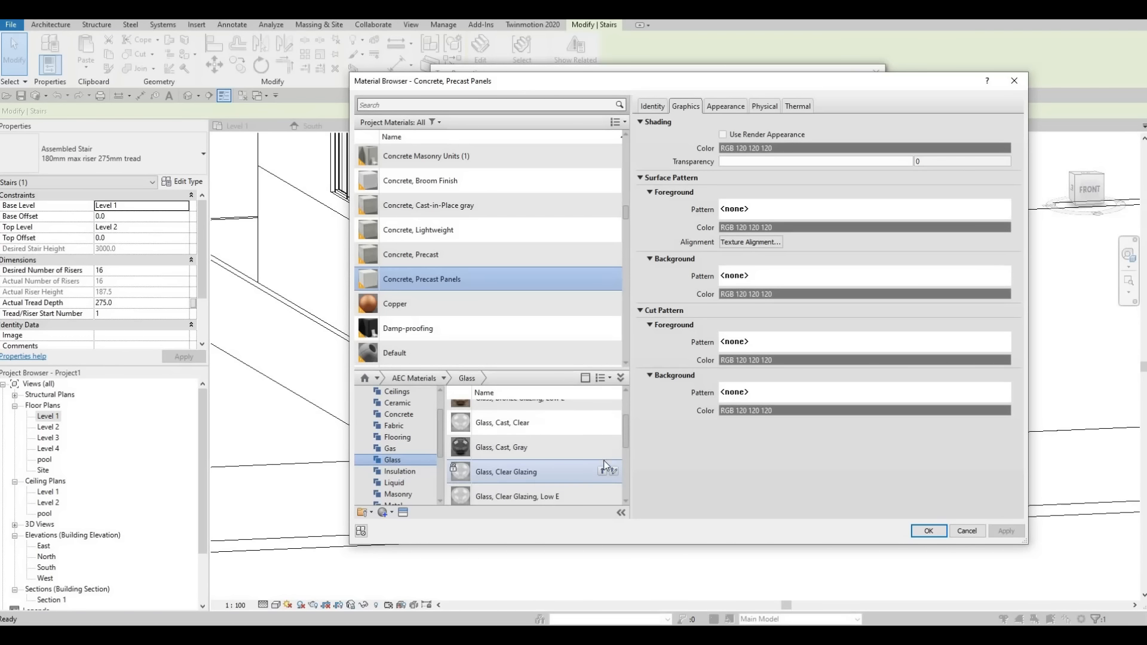
pyautogui.click(614, 470)
pyautogui.press('Escape')
pyautogui.press('Escape')
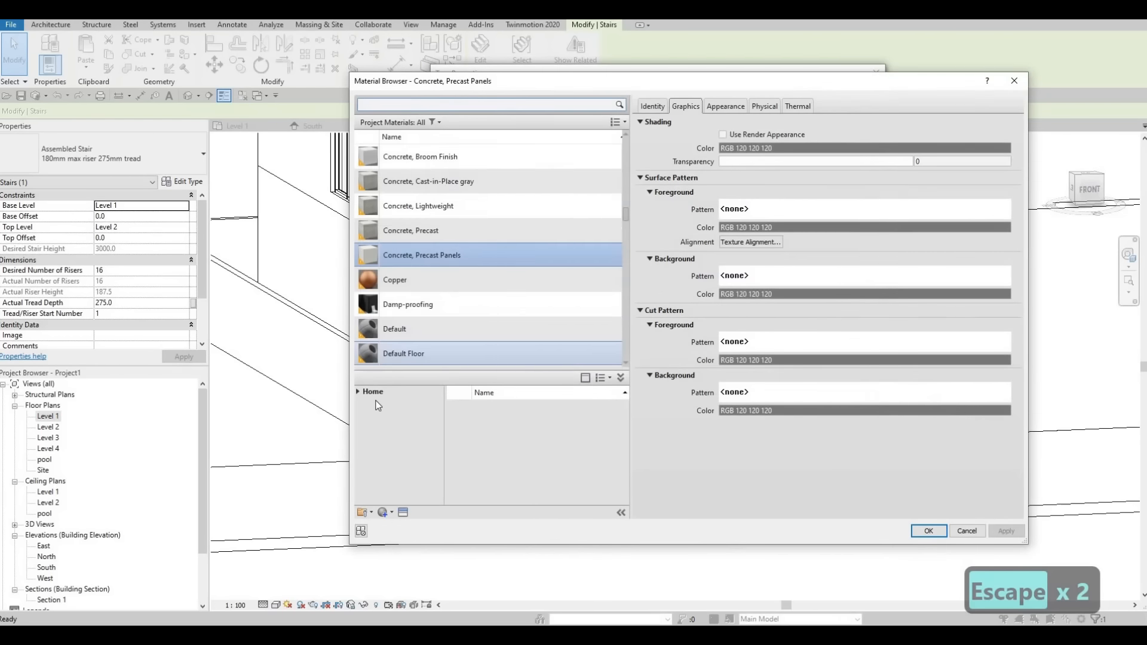
# Set the stringer's material to Glass Brick from the AEC glass library
pyautogui.click(357, 392)
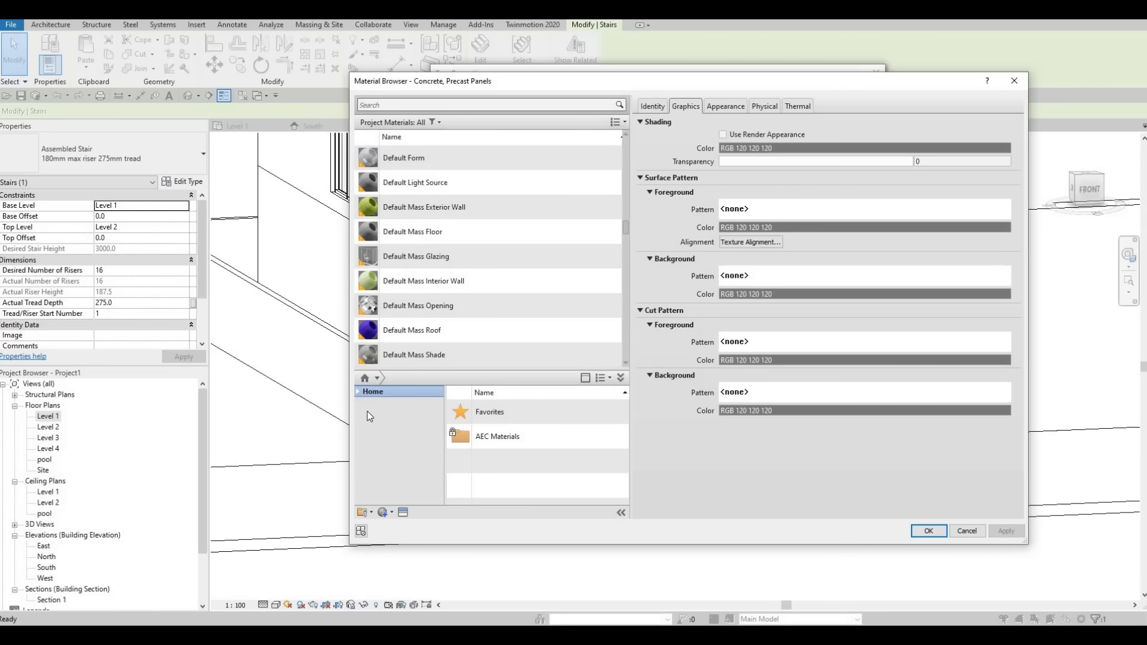
pyautogui.click(363, 415)
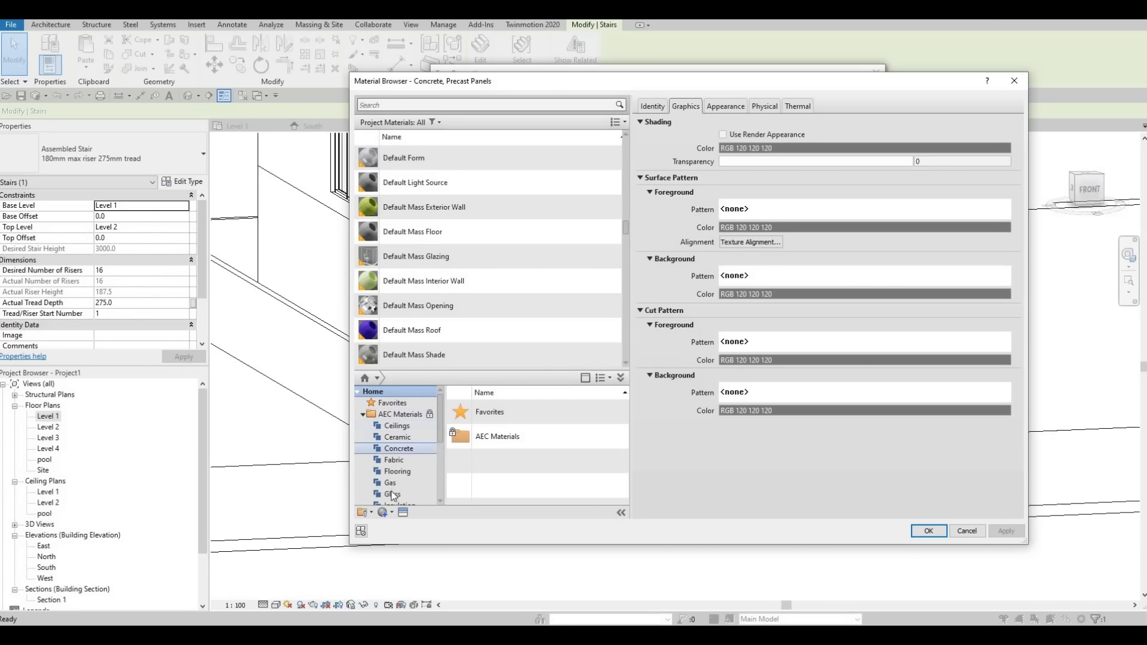
pyautogui.click(392, 494)
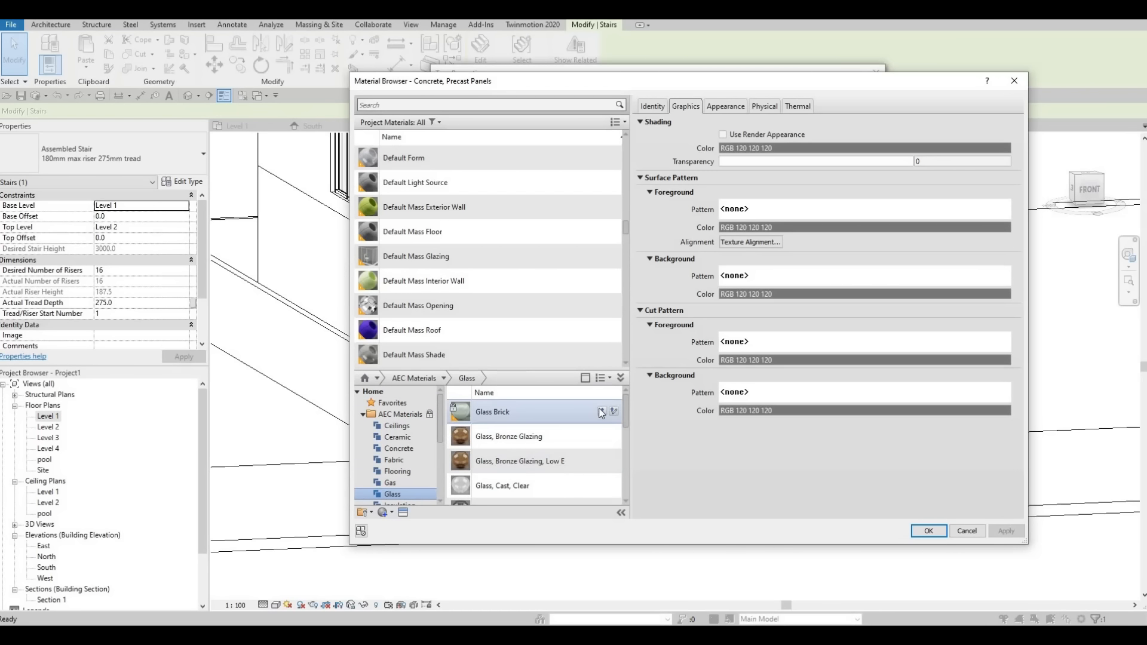
pyautogui.click(601, 411)
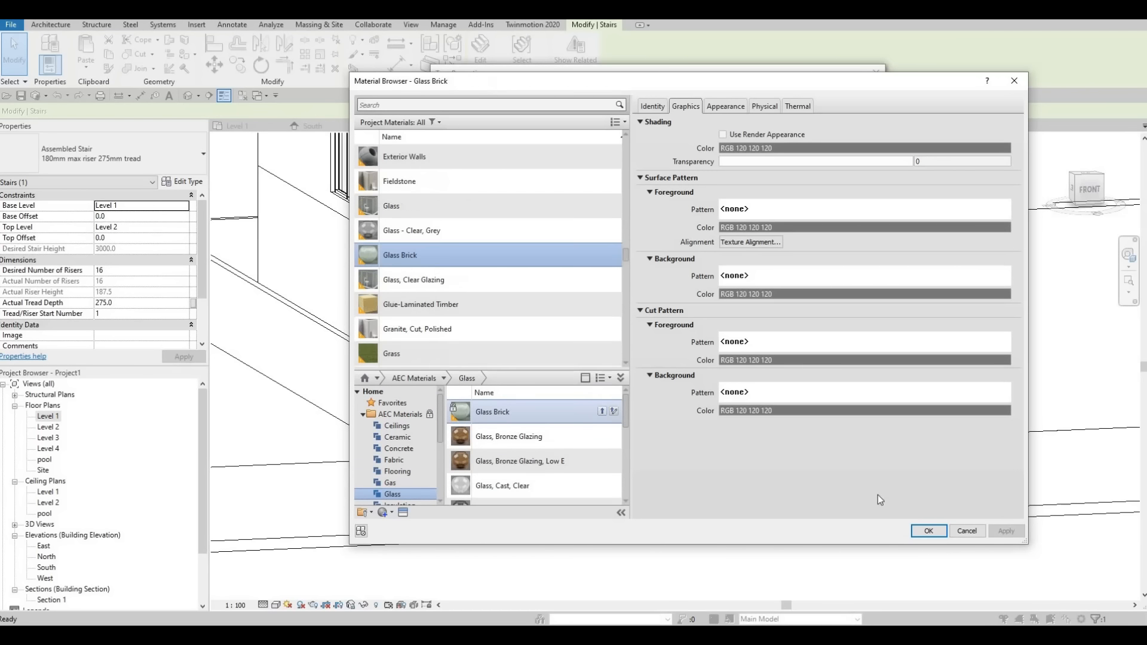
pyautogui.click(928, 531)
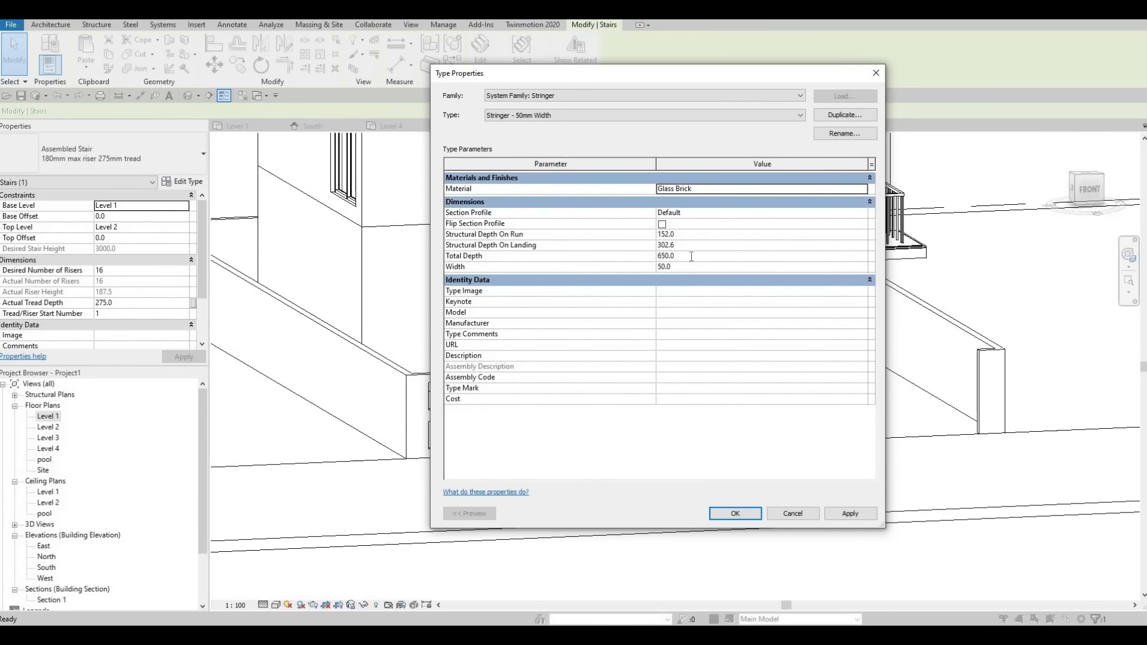
# Set the stringer's total depth to 950 mm and its width to 25 mm, then accept the stringer and stair types
pyautogui.click(691, 256)
pyautogui.write('950')
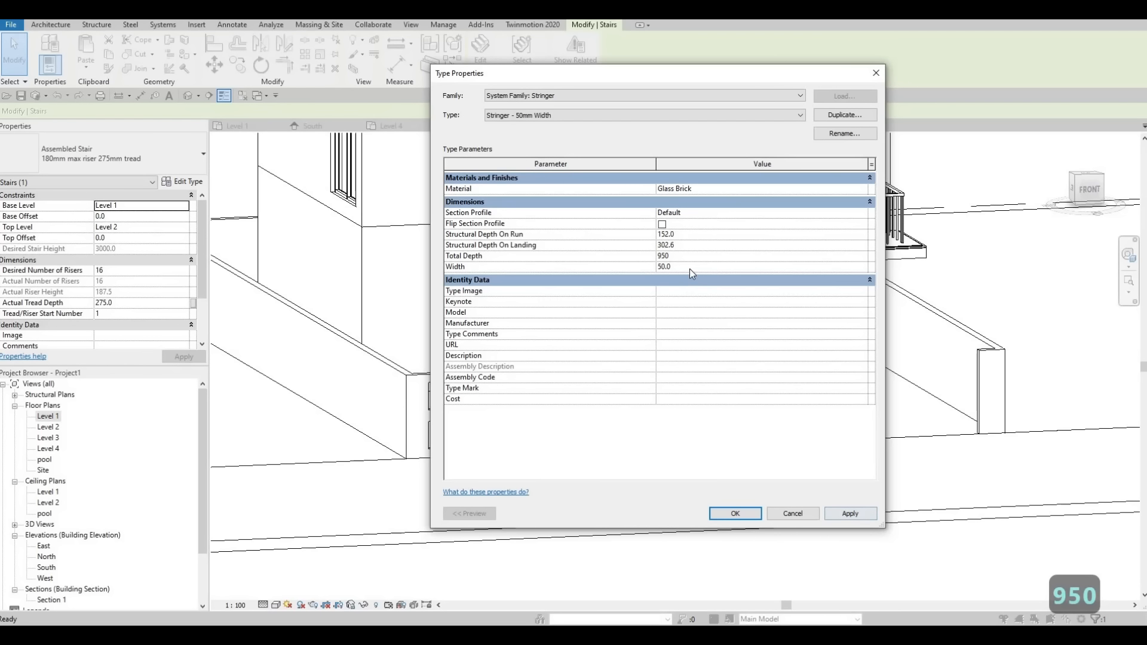
pyautogui.click(690, 267)
pyautogui.write('25')
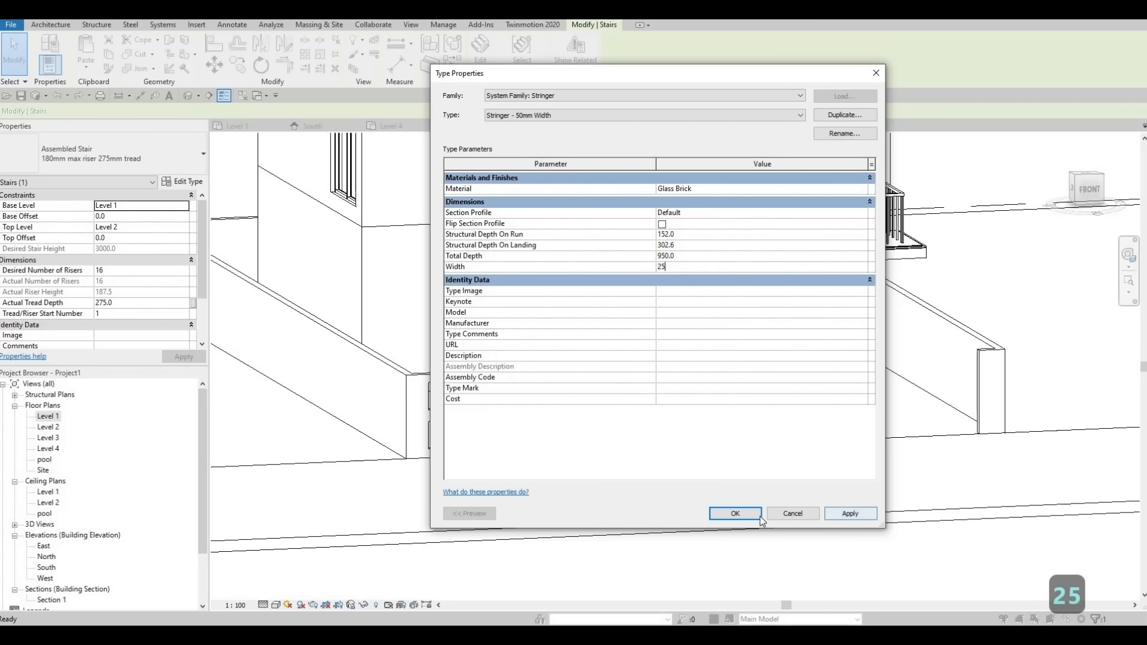
pyautogui.click(736, 515)
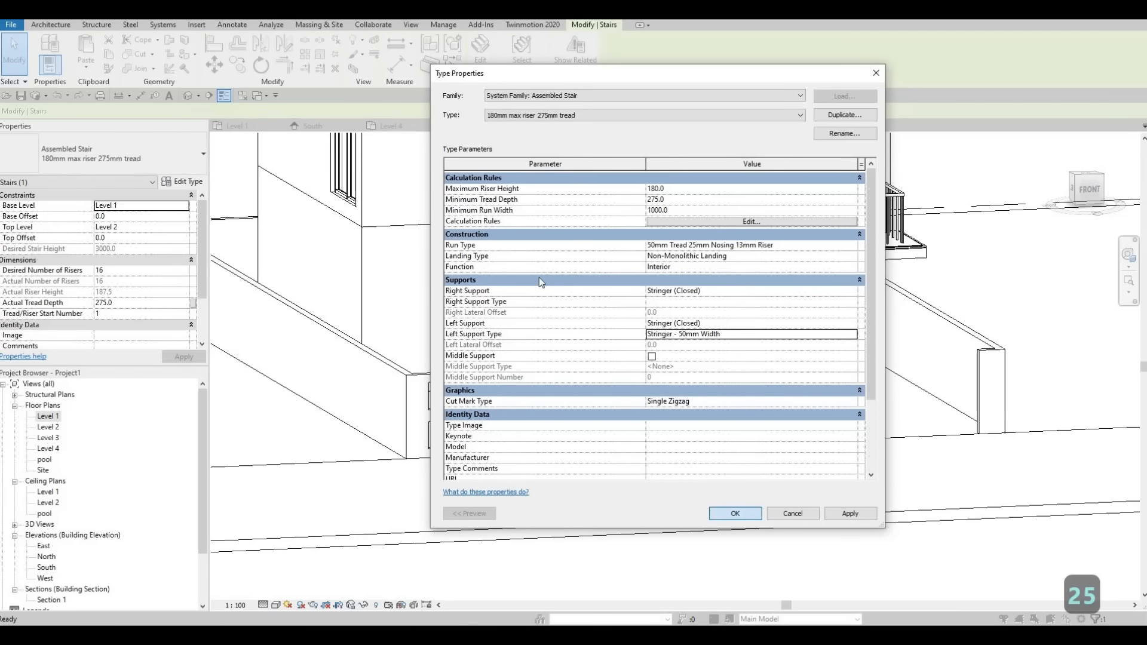
pyautogui.press('Return')
pyautogui.scroll(4, 514, 188)
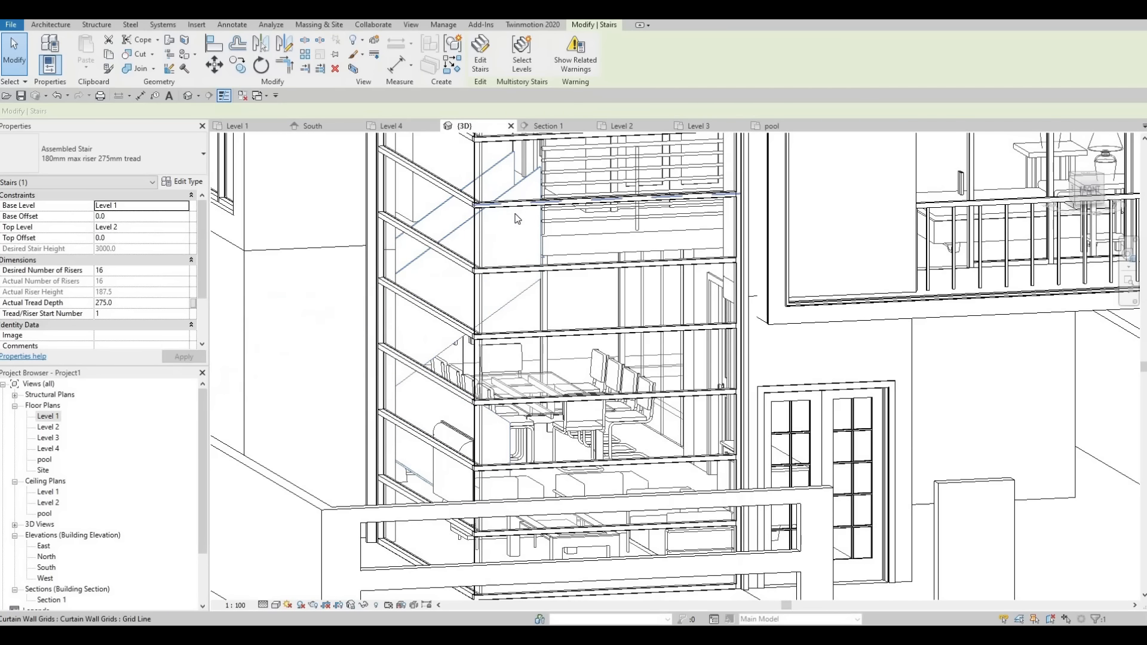
pyautogui.press('Escape')
# Examine the tread and riser settings of the Level 1 to Level 2 stair's run type, leaving them as they are
pyautogui.keyDown('shift'); pyautogui.moveTo(514, 210); pyautogui.dragTo(540, 284, button='middle'); pyautogui.keyUp('shift')
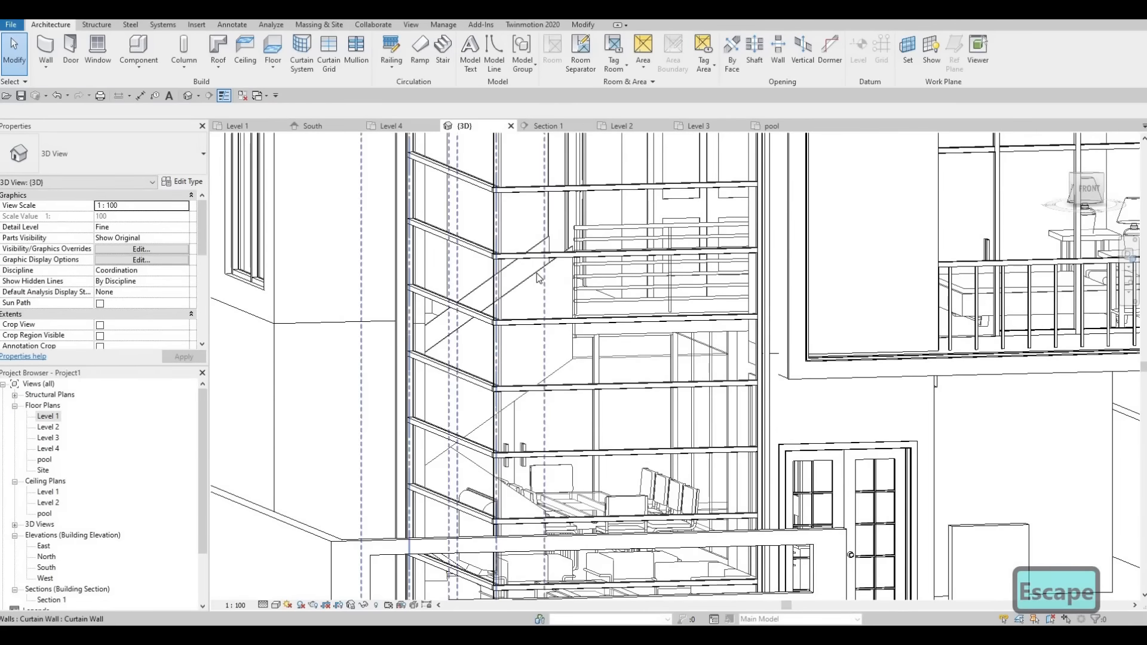
pyautogui.click(536, 274)
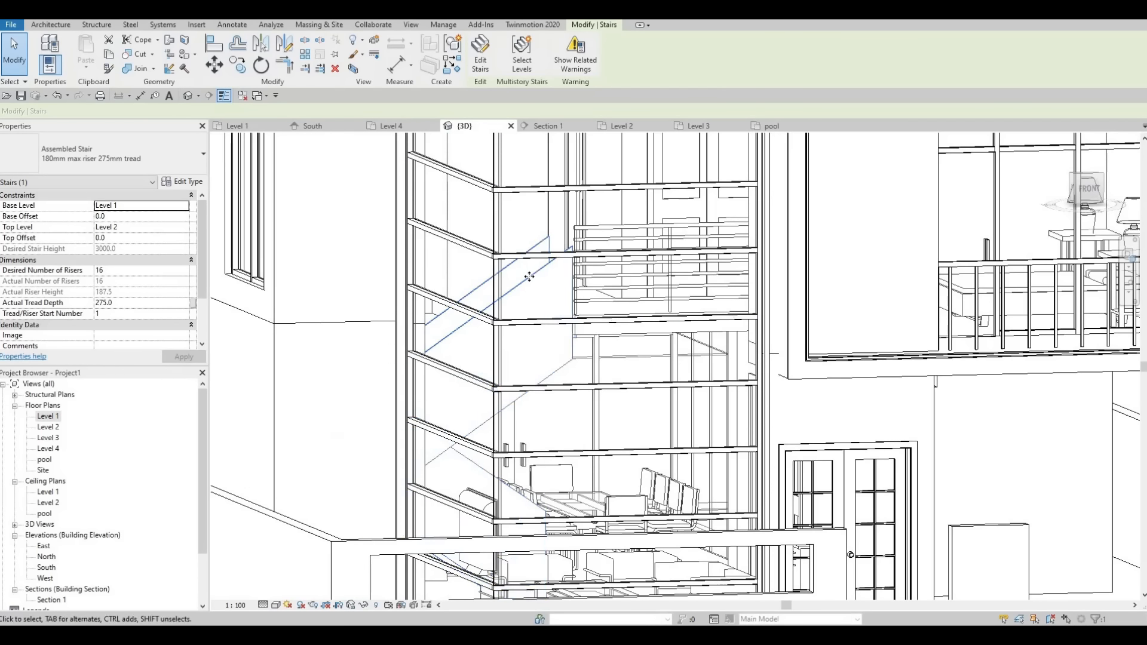
pyautogui.click(183, 181)
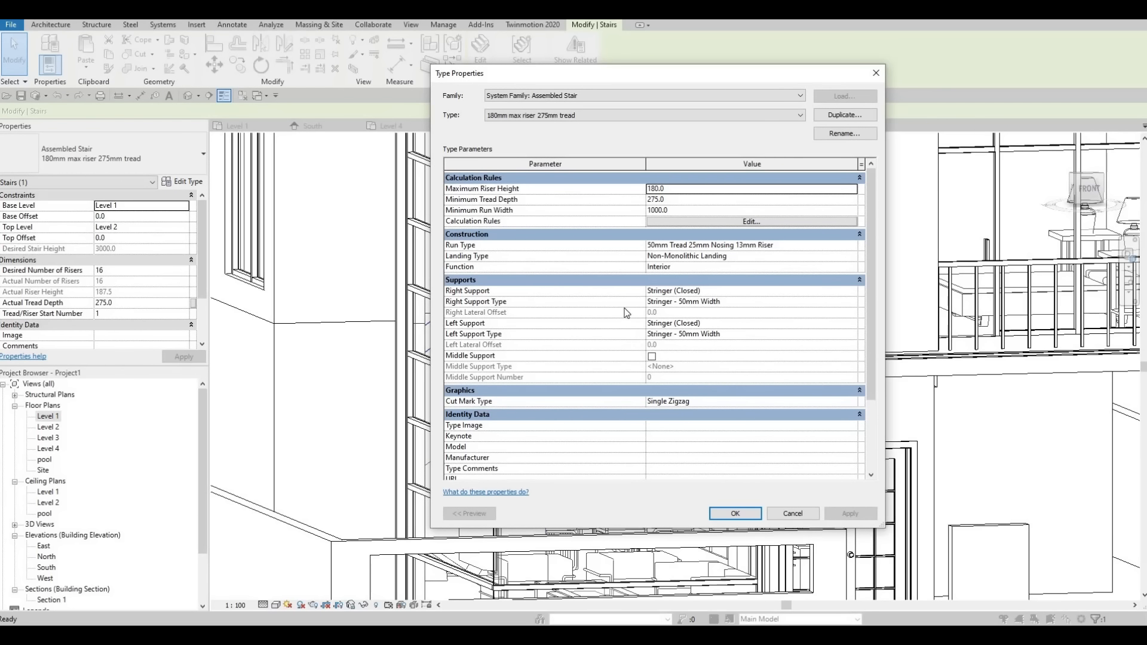
pyautogui.click(853, 247)
pyautogui.click(853, 246)
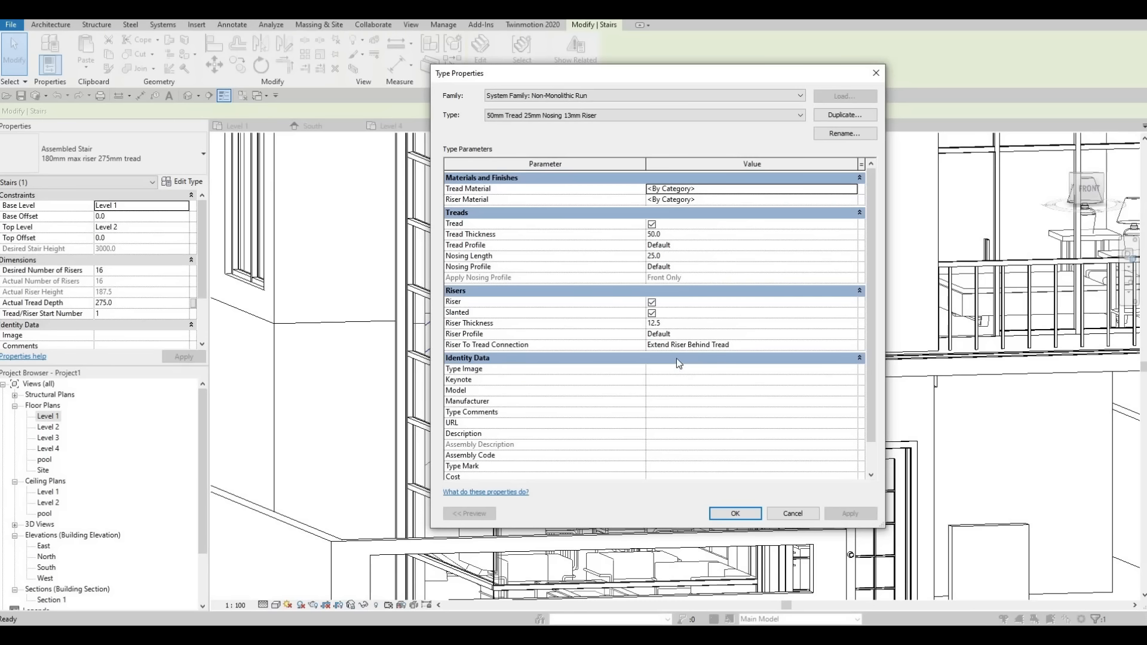
pyautogui.press('Escape')
pyautogui.press('Escape')
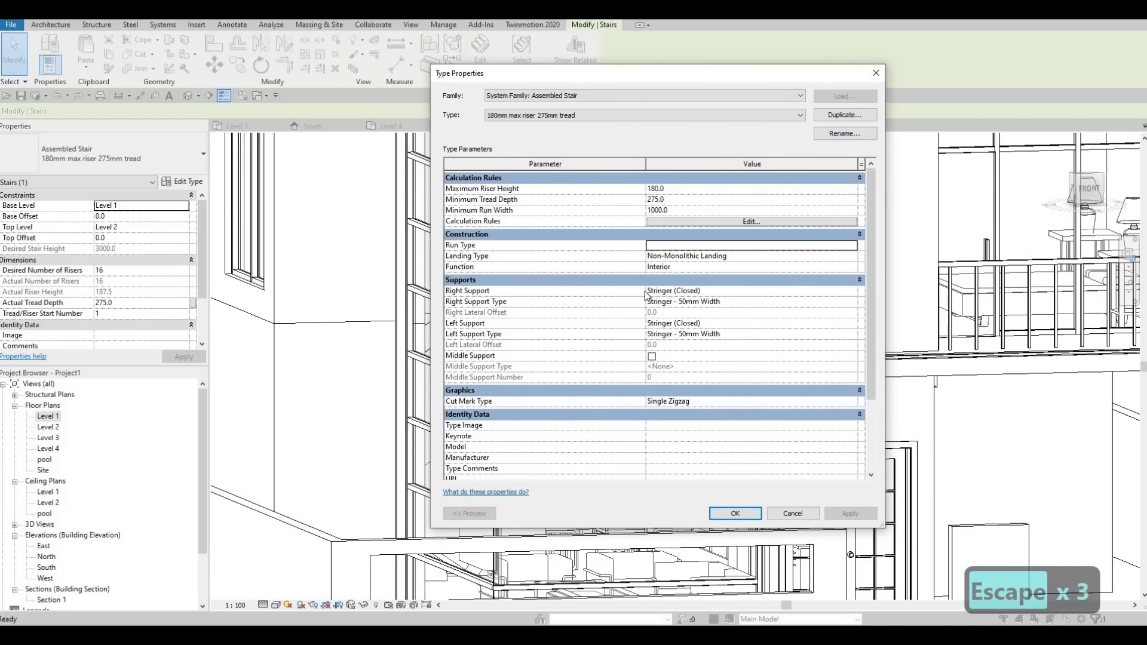
pyautogui.press('Escape')
pyautogui.press('Escape')
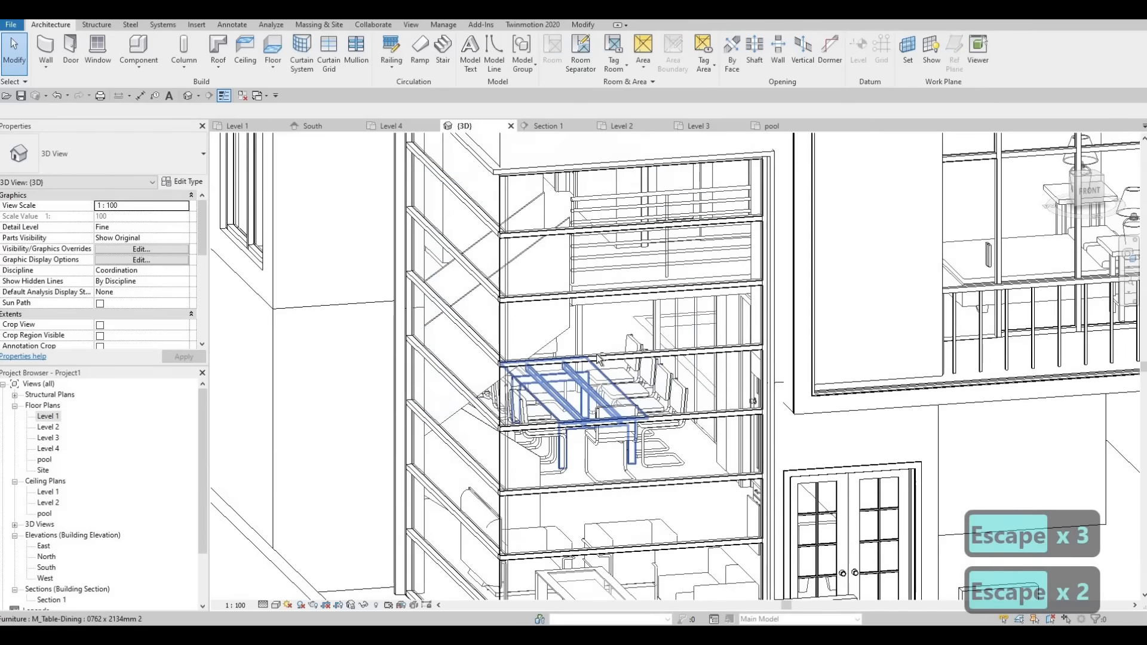
# Change the Level 2 pipe railing beside the stair opening to the Glass Panel - Bottom Fill type
pyautogui.keyDown('shift'); pyautogui.moveTo(599, 358); pyautogui.dragTo(503, 309, button='middle'); pyautogui.keyUp('shift')
pyautogui.click(626, 238)
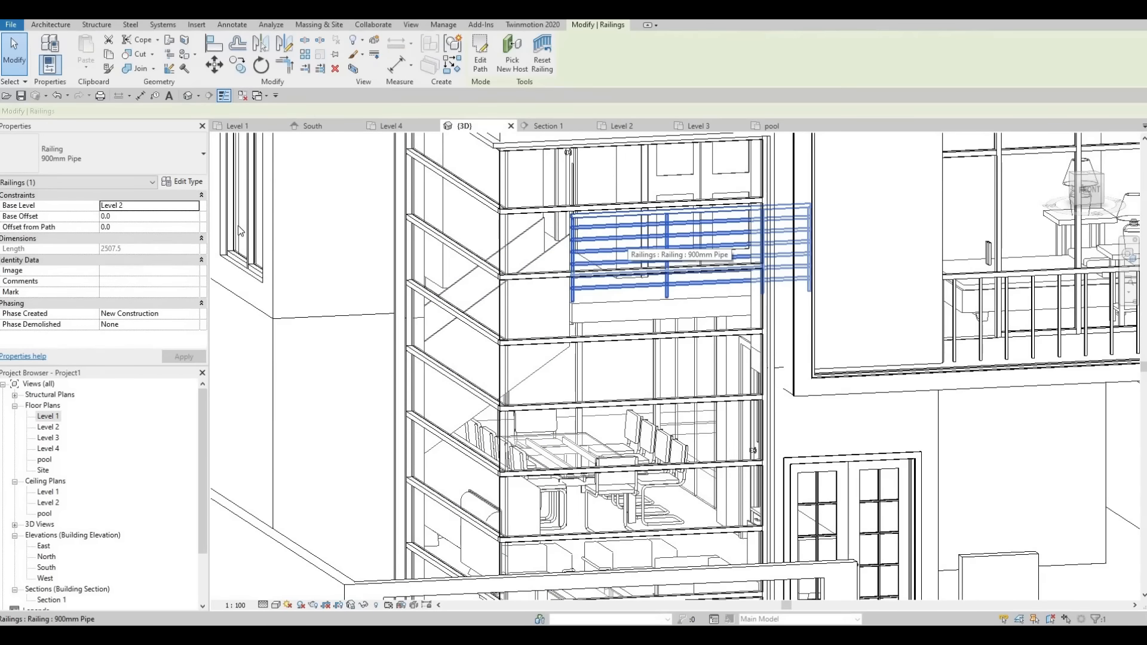
pyautogui.click(178, 164)
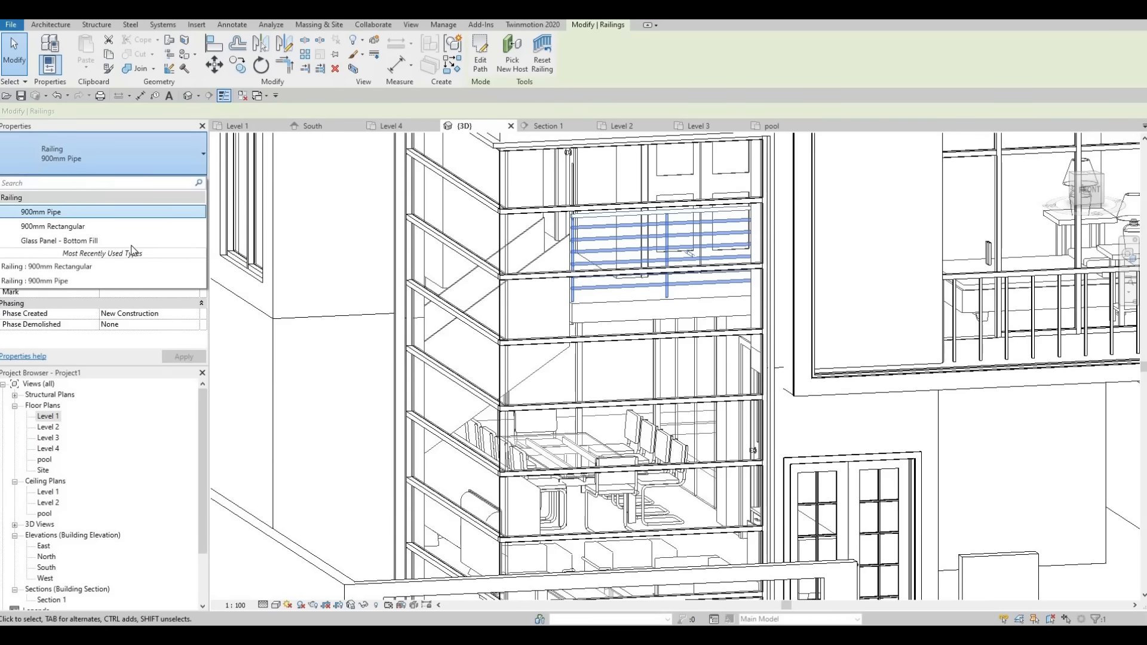
pyautogui.click(132, 241)
pyautogui.press('Escape')
pyautogui.press('Escape')
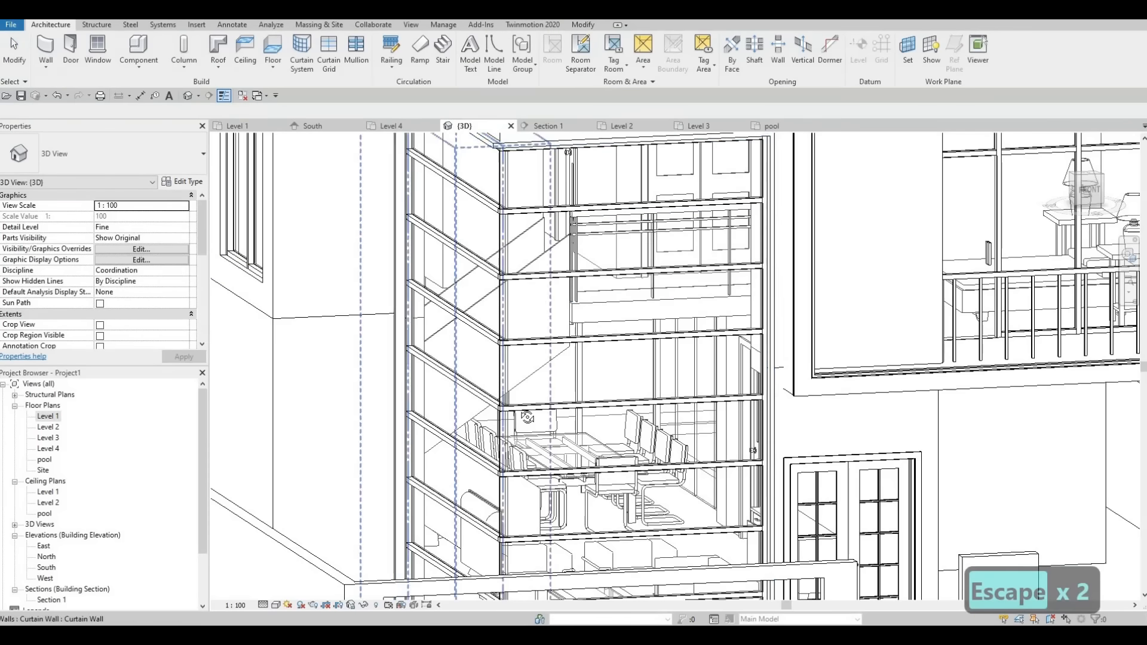
# Open the Level 1 to Level 2 stair for component editing
pyautogui.keyDown('shift'); pyautogui.moveTo(527, 417); pyautogui.dragTo(550, 353, button='middle'); pyautogui.keyUp('shift')
pyautogui.scroll(2, 551, 352)
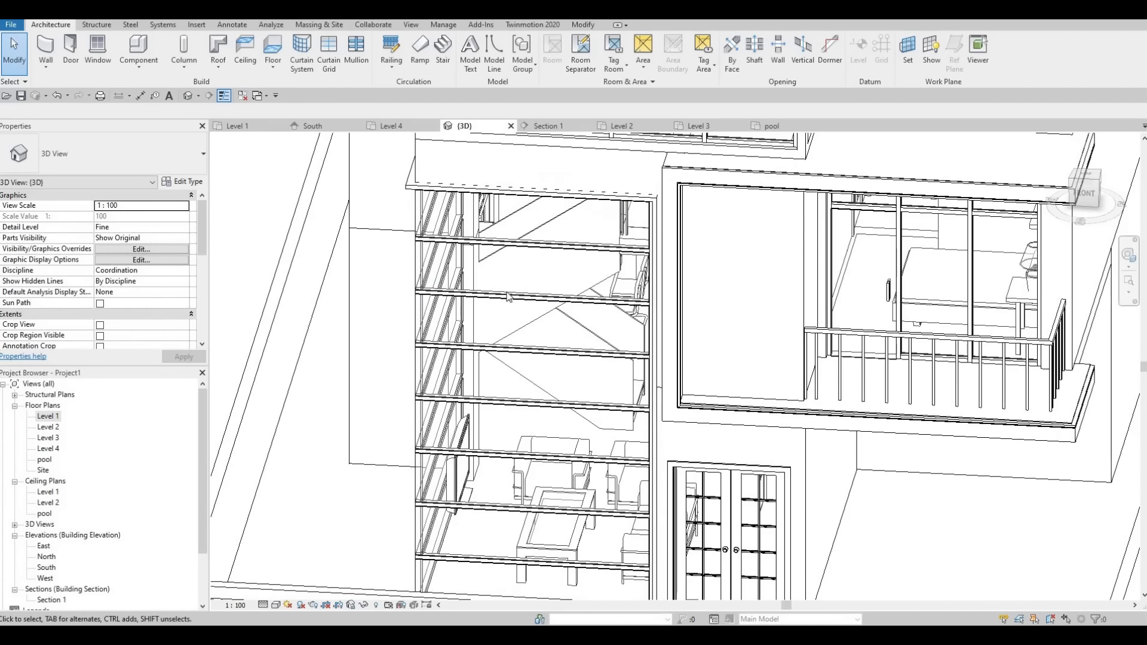
pyautogui.keyDown('shift'); pyautogui.moveTo(519, 324); pyautogui.dragTo(527, 273, button='middle'); pyautogui.keyUp('shift')
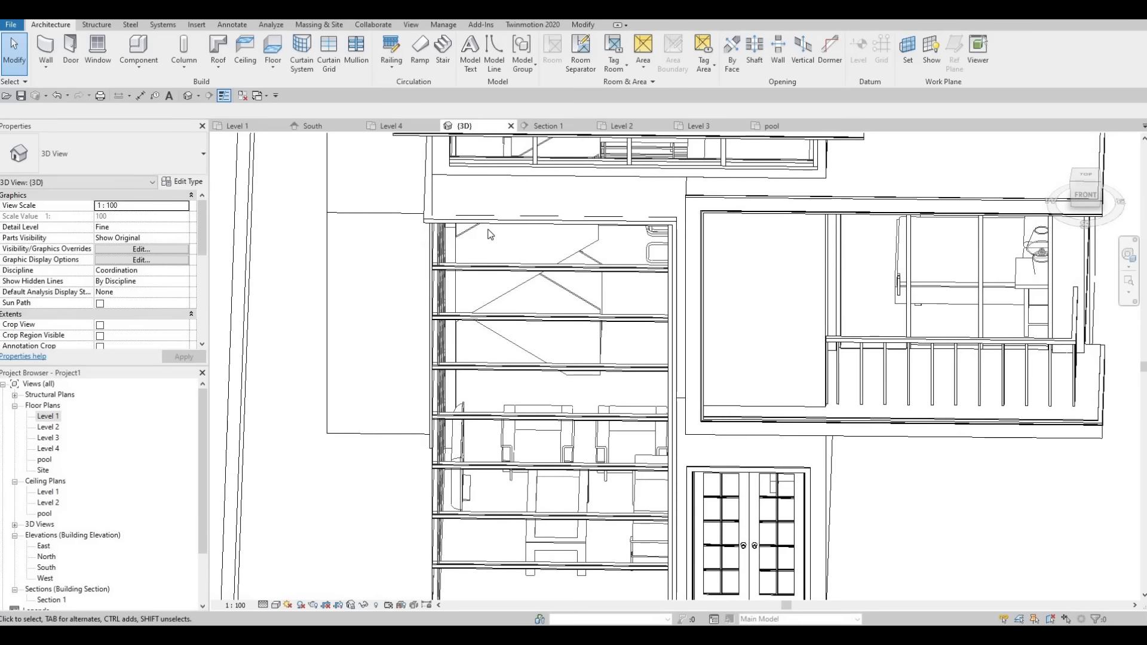
pyautogui.click(528, 279)
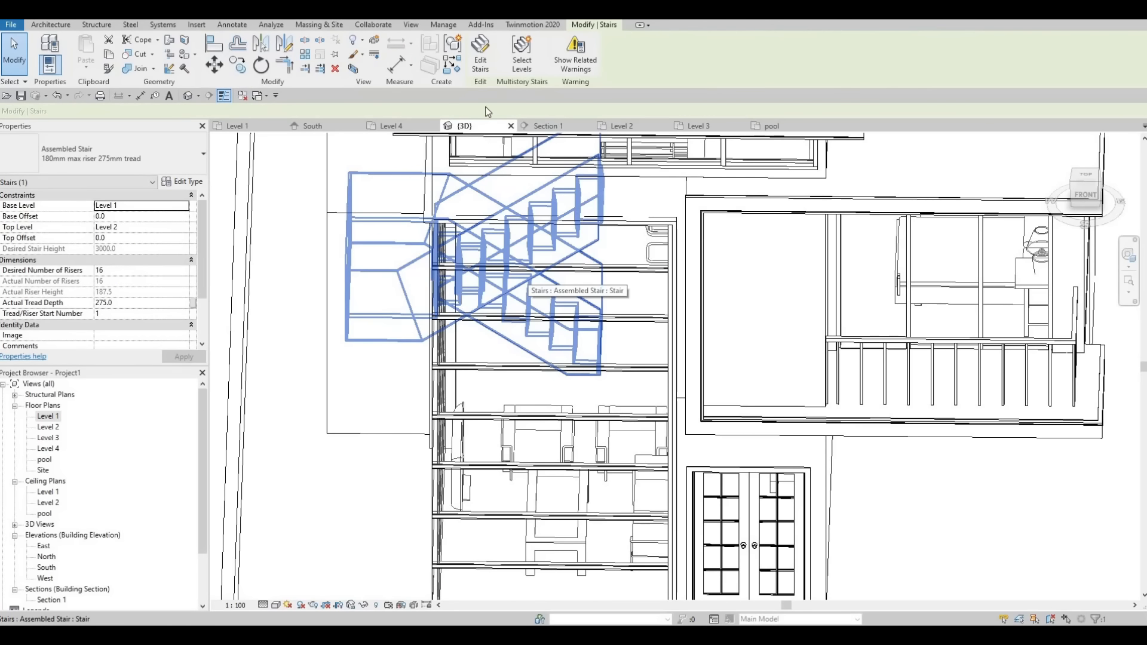
pyautogui.click(480, 57)
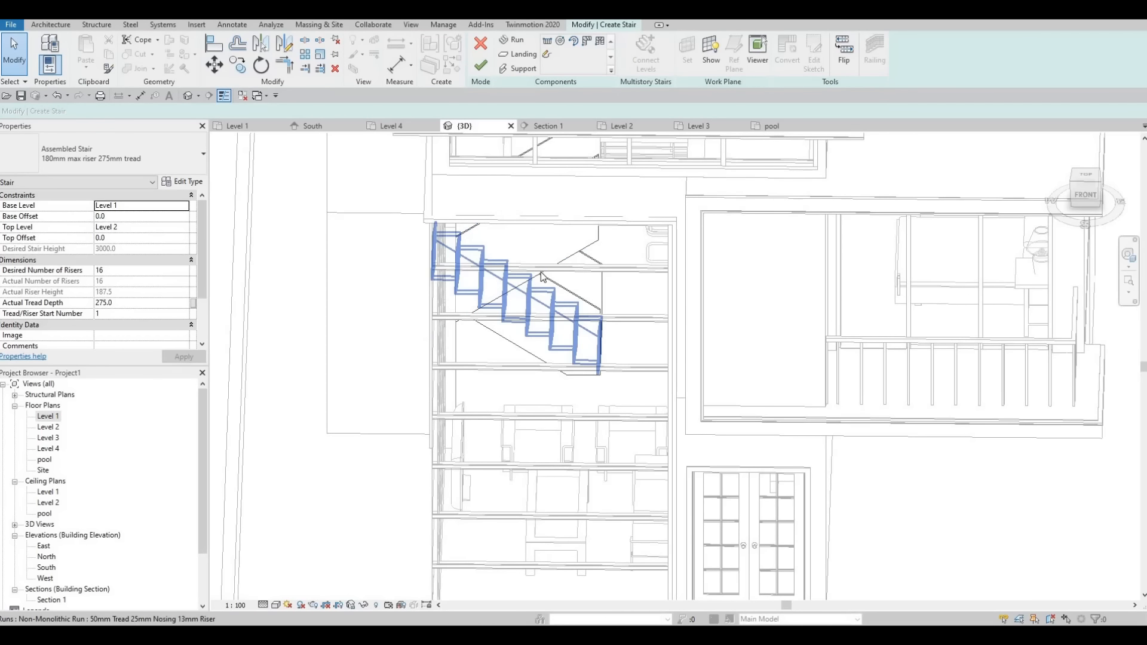
pyautogui.click(541, 272)
pyautogui.press('Escape')
# Set the 3D view's model transparency to 60 in the Graphic Display Options, keeping the Hidden Line style
pyautogui.keyDown('shift'); pyautogui.moveTo(558, 256); pyautogui.dragTo(514, 230, button='middle'); pyautogui.keyUp('shift')
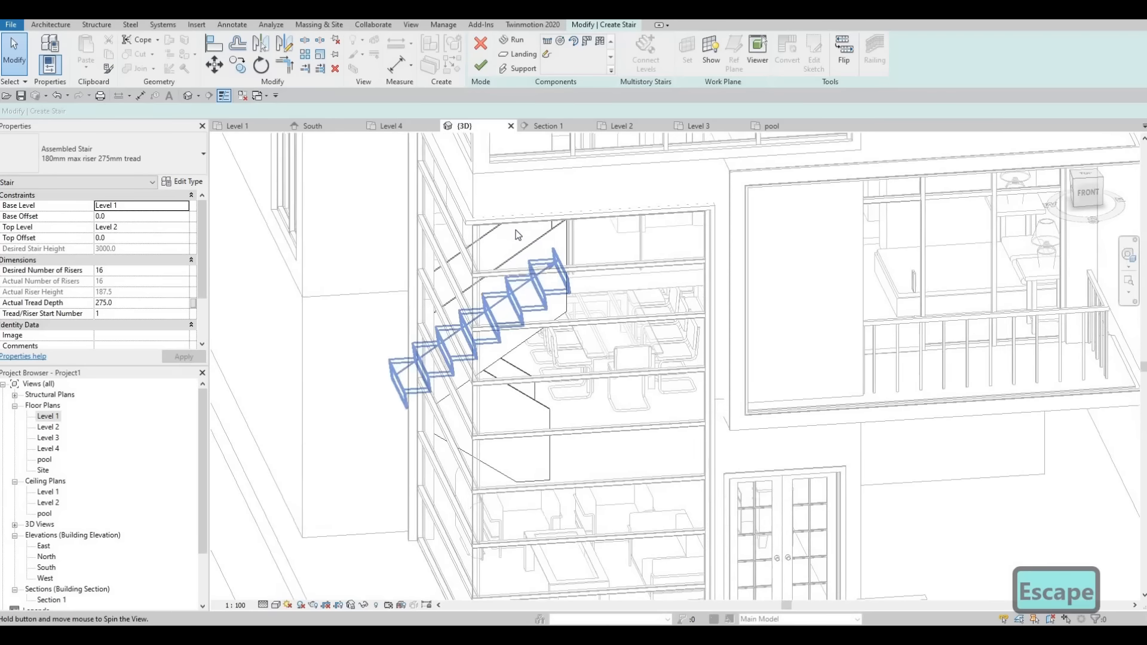
pyautogui.keyDown('shift'); pyautogui.moveTo(617, 235); pyautogui.dragTo(416, 368, button='middle'); pyautogui.keyUp('shift')
pyautogui.keyDown('shift'); pyautogui.moveTo(362, 408); pyautogui.dragTo(333, 218, button='middle'); pyautogui.keyUp('shift')
pyautogui.moveTo(265, 209)
pyautogui.keyDown('shift'); pyautogui.mouseDown(button='middle')
pyautogui.moveTo(379, 261)
pyautogui.moveTo(415, 379)
pyautogui.moveTo(441, 357)
pyautogui.mouseUp(button='middle'); pyautogui.keyUp('shift')
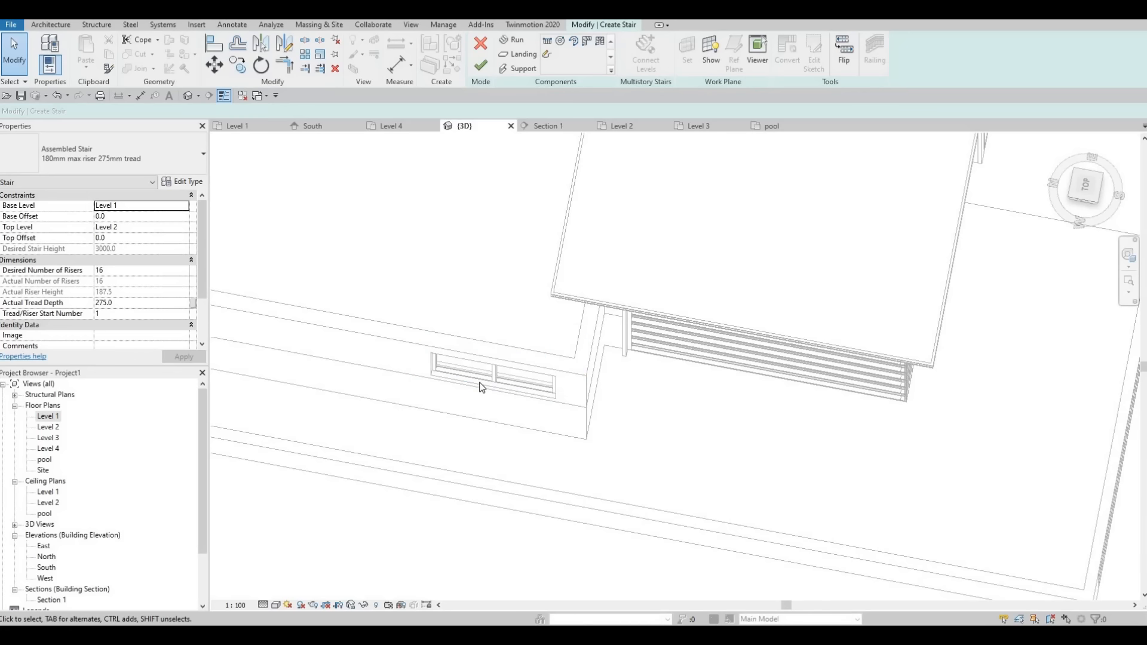
pyautogui.keyDown('shift'); pyautogui.moveTo(259, 389); pyautogui.dragTo(275, 605, button='middle'); pyautogui.keyUp('shift')
pyautogui.click(275, 605)
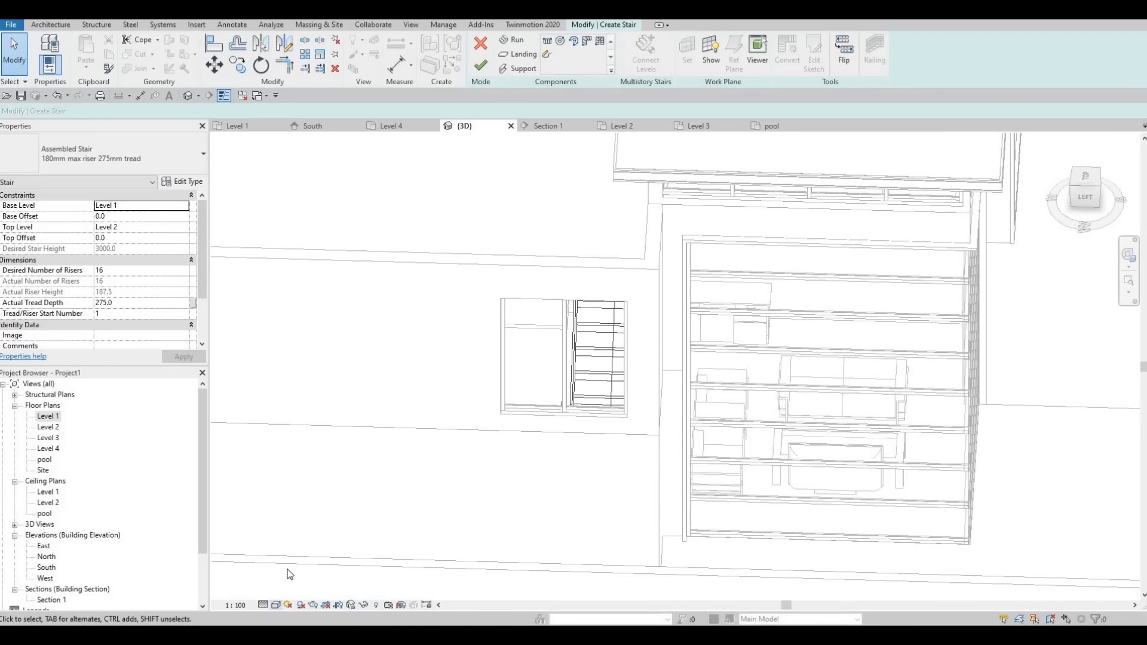
pyautogui.click(325, 515)
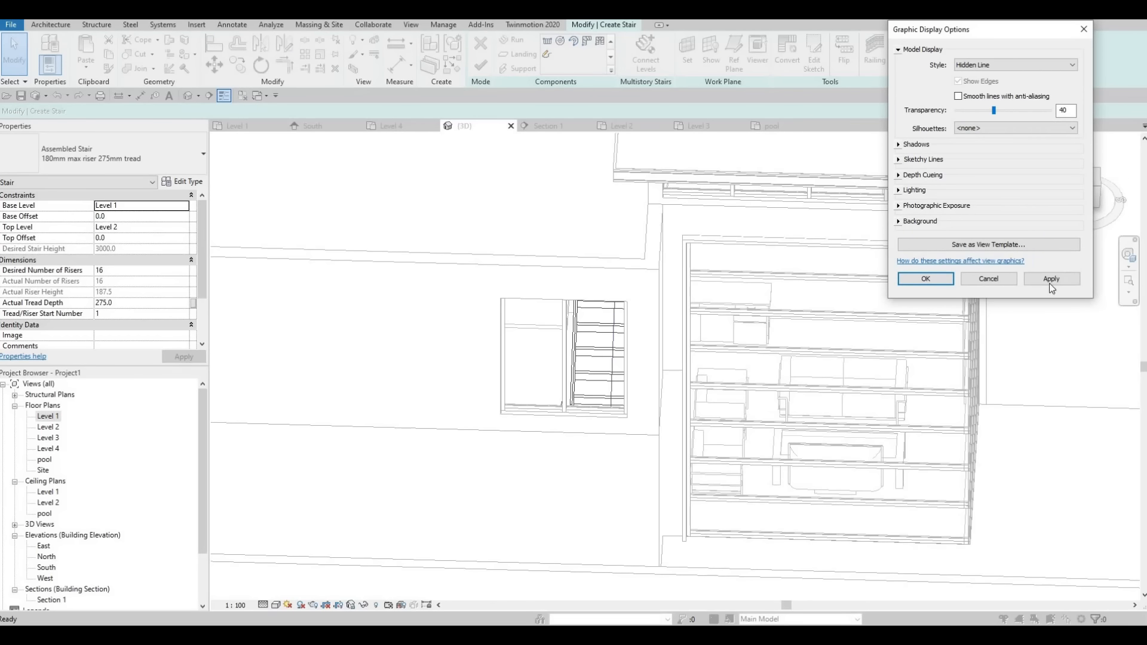
pyautogui.click(1051, 278)
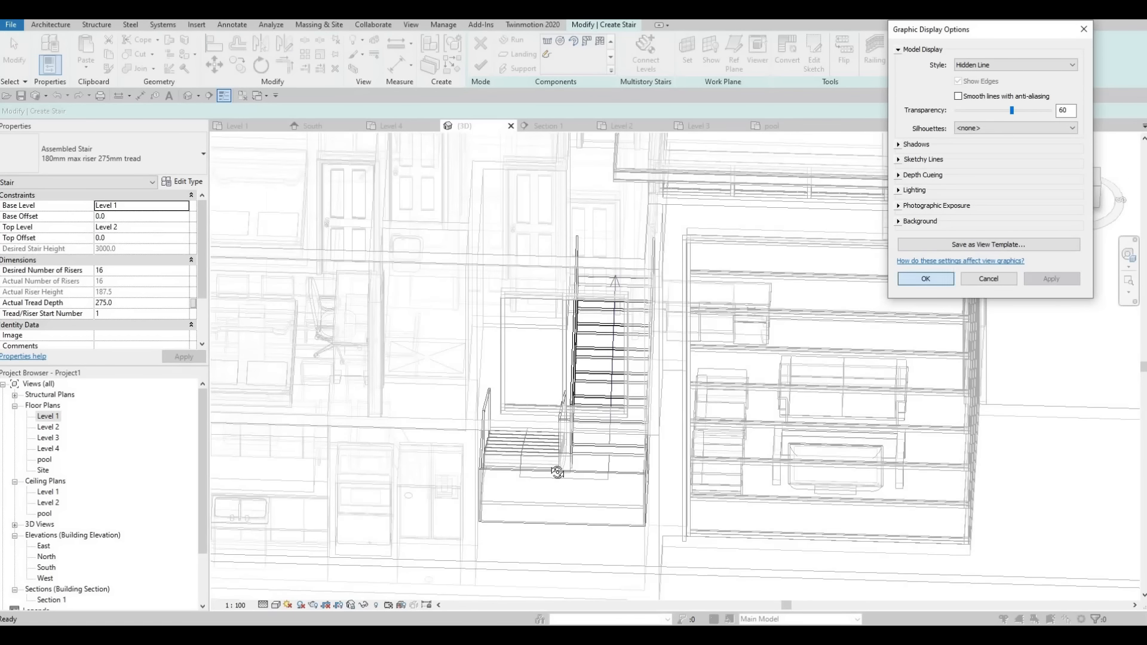
# Try deleting the stair's landing between the two runs, and undo the deletion
pyautogui.keyDown('shift'); pyautogui.moveTo(557, 472); pyautogui.dragTo(370, 313, button='middle'); pyautogui.keyUp('shift')
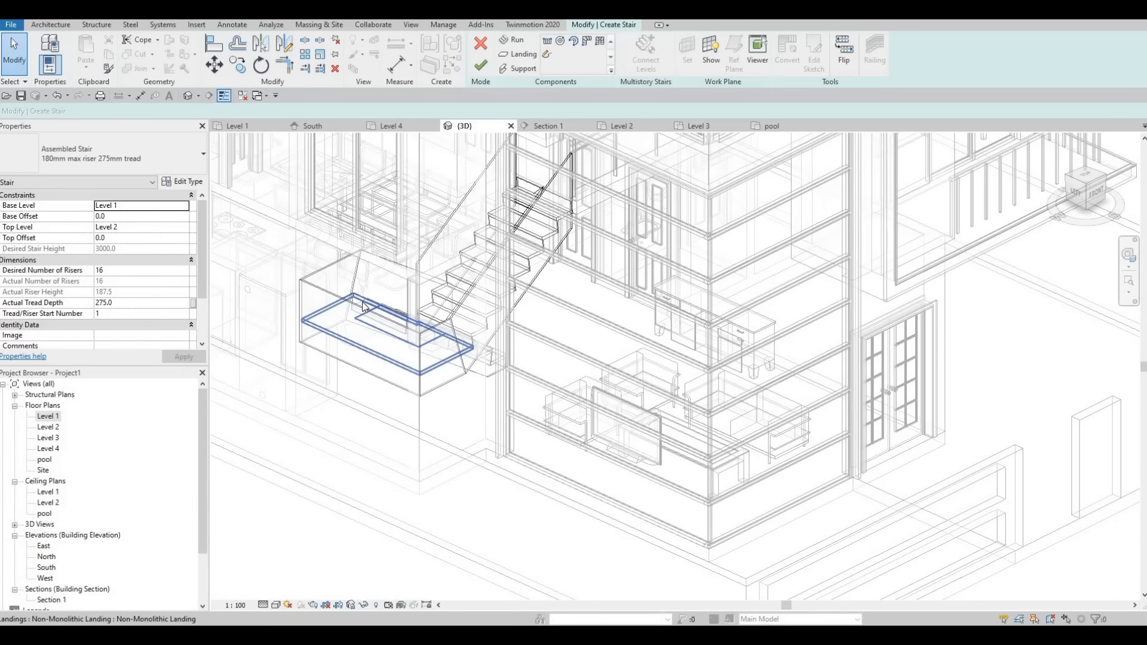
pyautogui.click(345, 340)
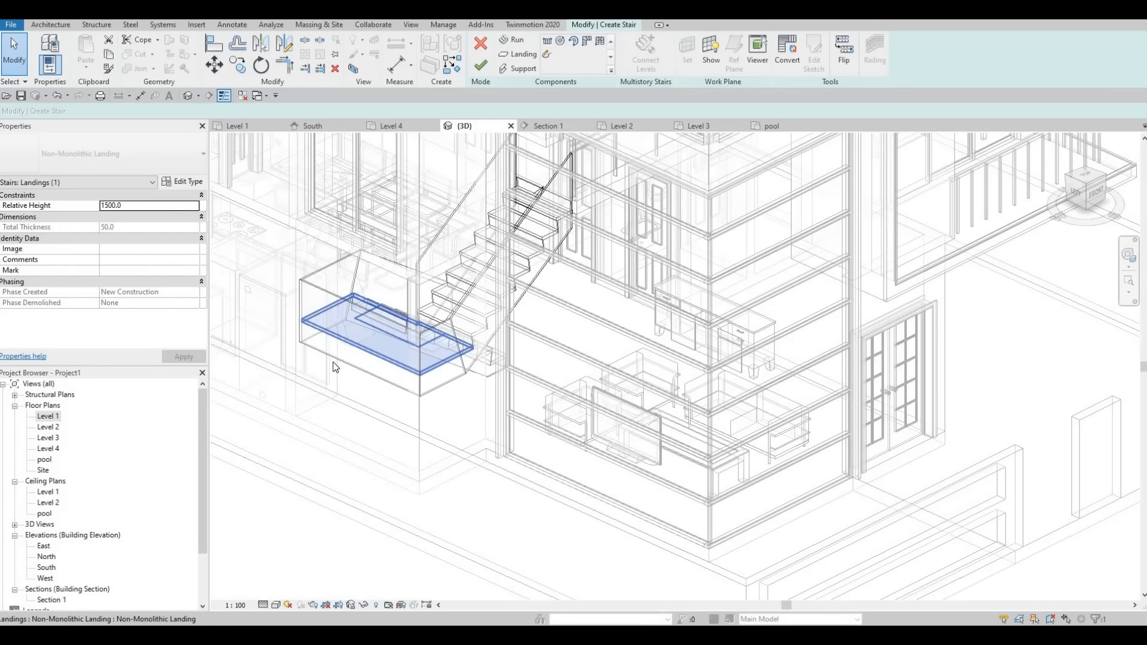
pyautogui.press('Delete')
pyautogui.keyDown('shift'); pyautogui.moveTo(369, 421); pyautogui.dragTo(442, 443, button='middle'); pyautogui.keyUp('shift')
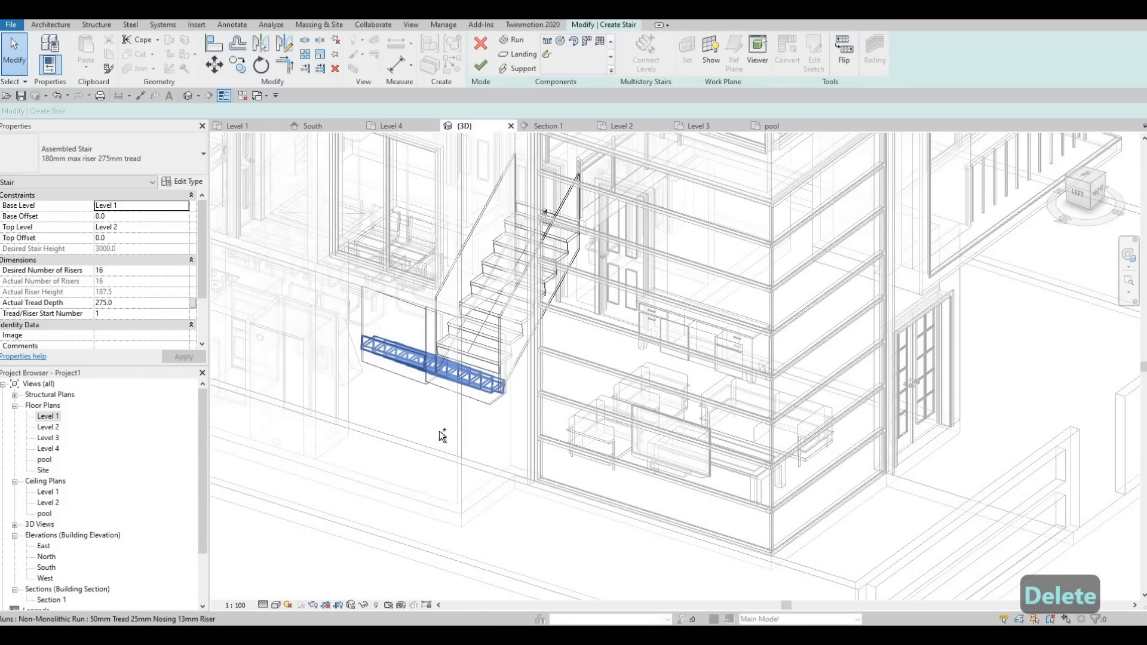
pyautogui.hotkey('ctrl', 'z')
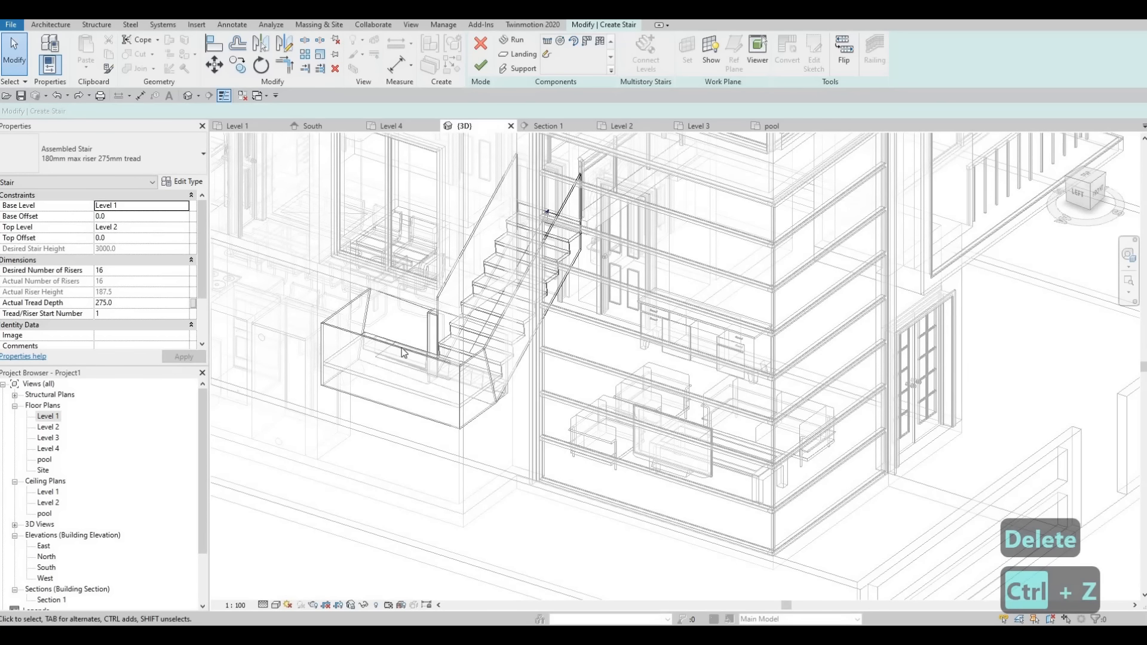
# Delete the stringer along the landing's outer edge and the short stringer at the landing's end beside the upper run
pyautogui.click(346, 338)
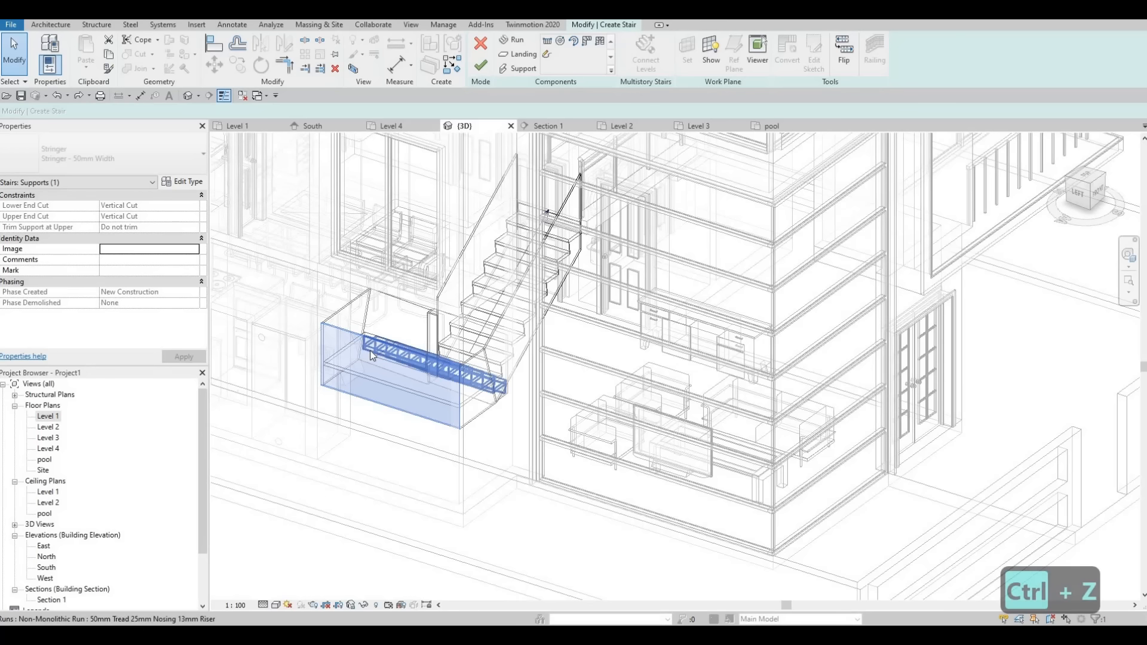
pyautogui.press('Delete')
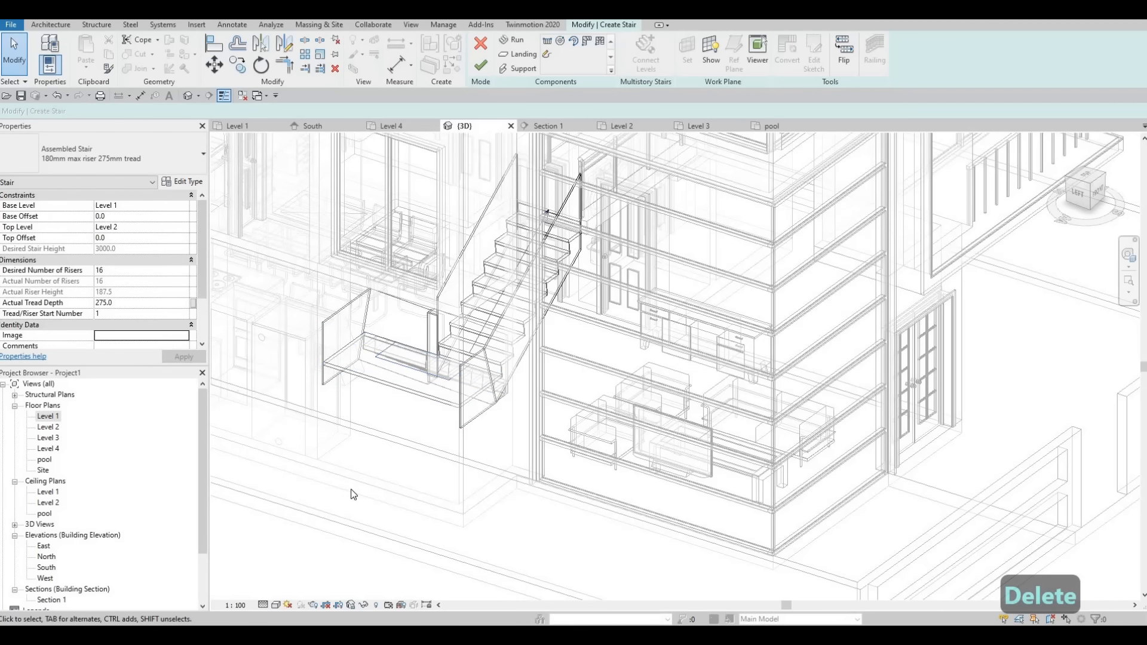
pyautogui.keyDown('shift'); pyautogui.moveTo(472, 470); pyautogui.dragTo(825, 378, button='middle'); pyautogui.keyUp('shift')
pyautogui.click(820, 392)
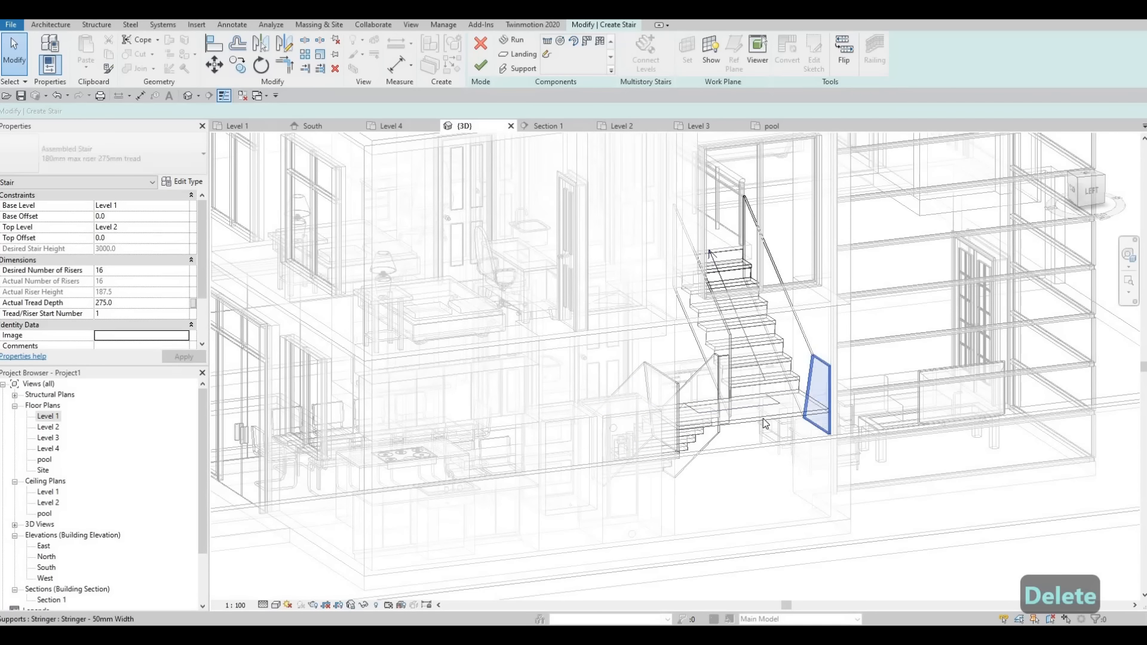
pyautogui.press('Delete')
# Check the remaining stringers along both runs and the landing, and finish editing the stair
pyautogui.keyDown('shift'); pyautogui.moveTo(720, 474); pyautogui.dragTo(893, 287, button='middle'); pyautogui.keyUp('shift')
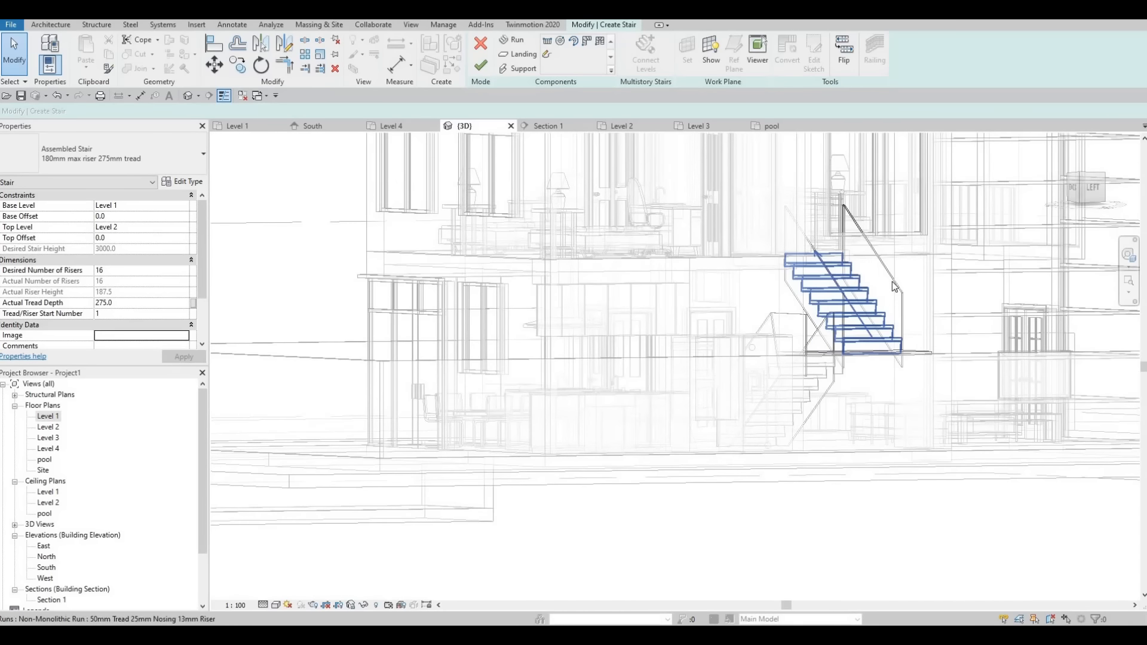
pyautogui.keyDown('shift'); pyautogui.moveTo(801, 397); pyautogui.dragTo(806, 324, button='middle'); pyautogui.keyUp('shift')
pyautogui.scroll(8, 804, 325)
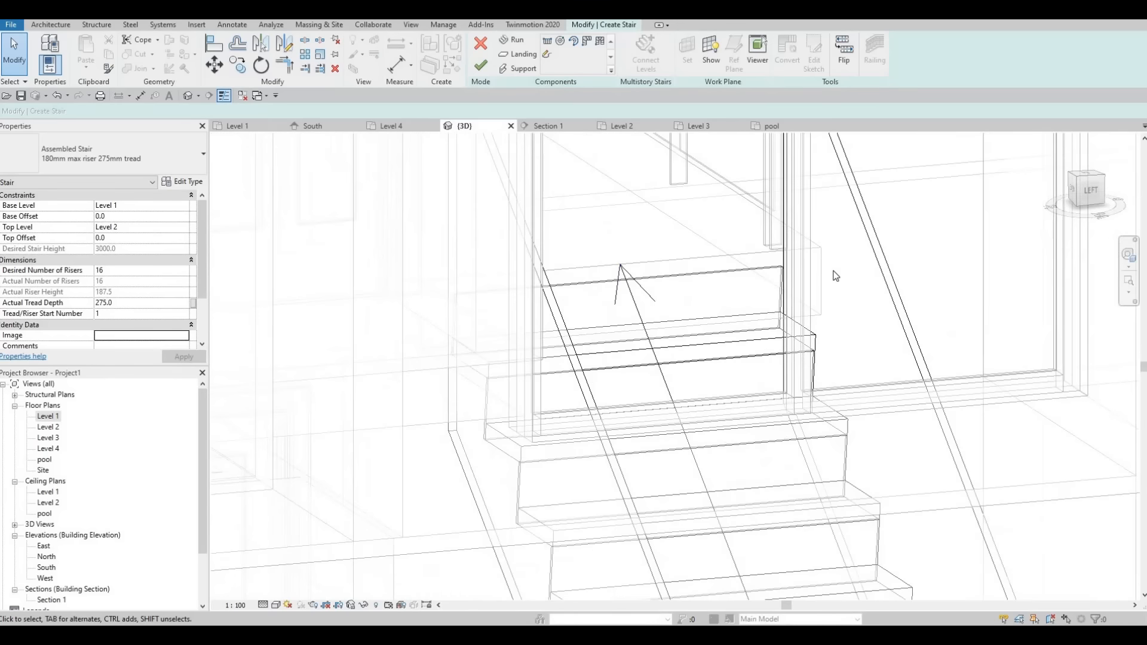
pyautogui.scroll(-10, 854, 333)
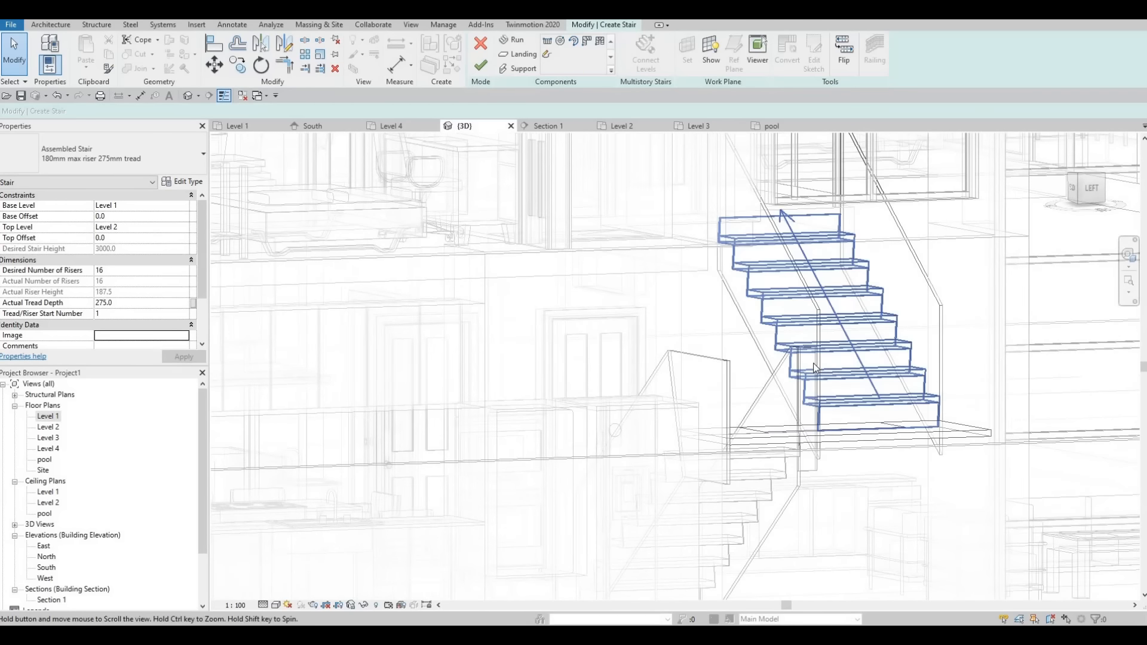
pyautogui.keyDown('shift'); pyautogui.moveTo(831, 398); pyautogui.dragTo(531, 382, button='middle'); pyautogui.keyUp('shift')
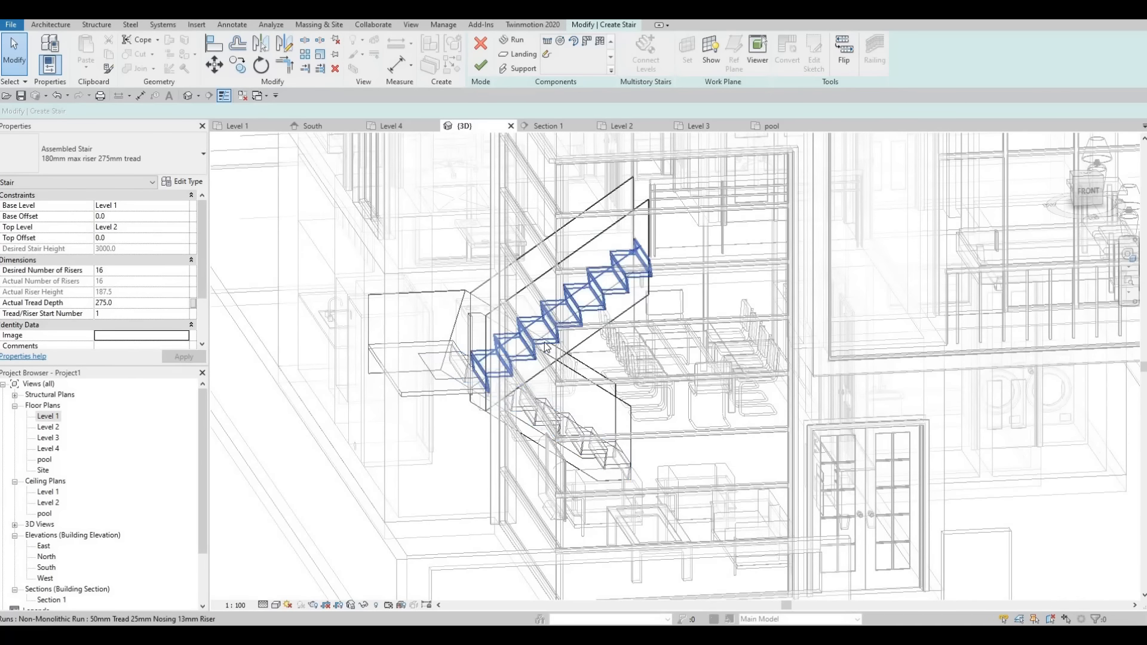
pyautogui.scroll(1, 547, 345)
pyautogui.click(547, 346)
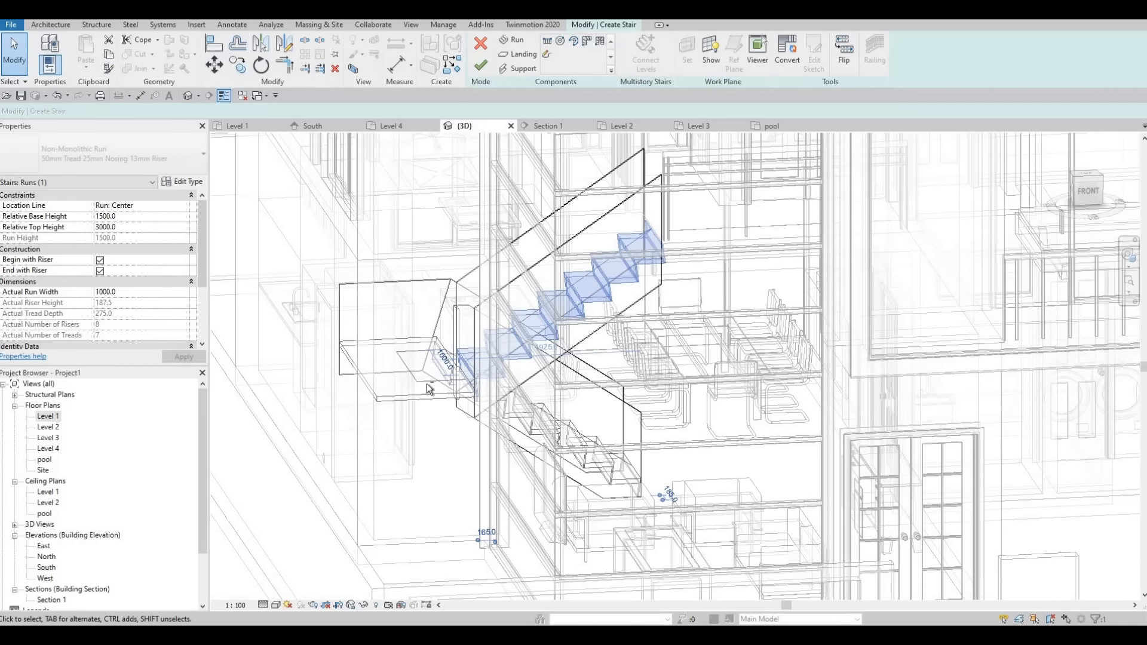
pyautogui.keyDown('shift'); pyautogui.moveTo(427, 384); pyautogui.dragTo(499, 388, button='middle'); pyautogui.keyUp('shift')
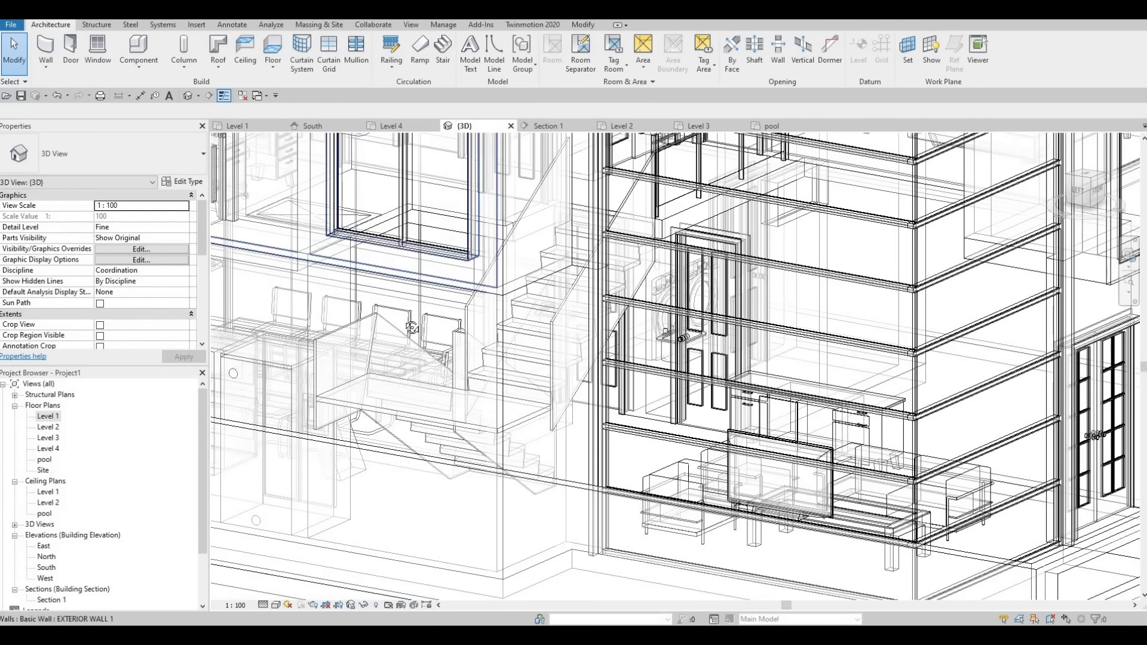
# Set the 3D view's model transparency to 0 in the Graphic Display Options
pyautogui.scroll(-5, 412, 327)
pyautogui.keyDown('shift'); pyautogui.moveTo(412, 327); pyautogui.dragTo(71, 583, button='middle'); pyautogui.keyUp('shift')
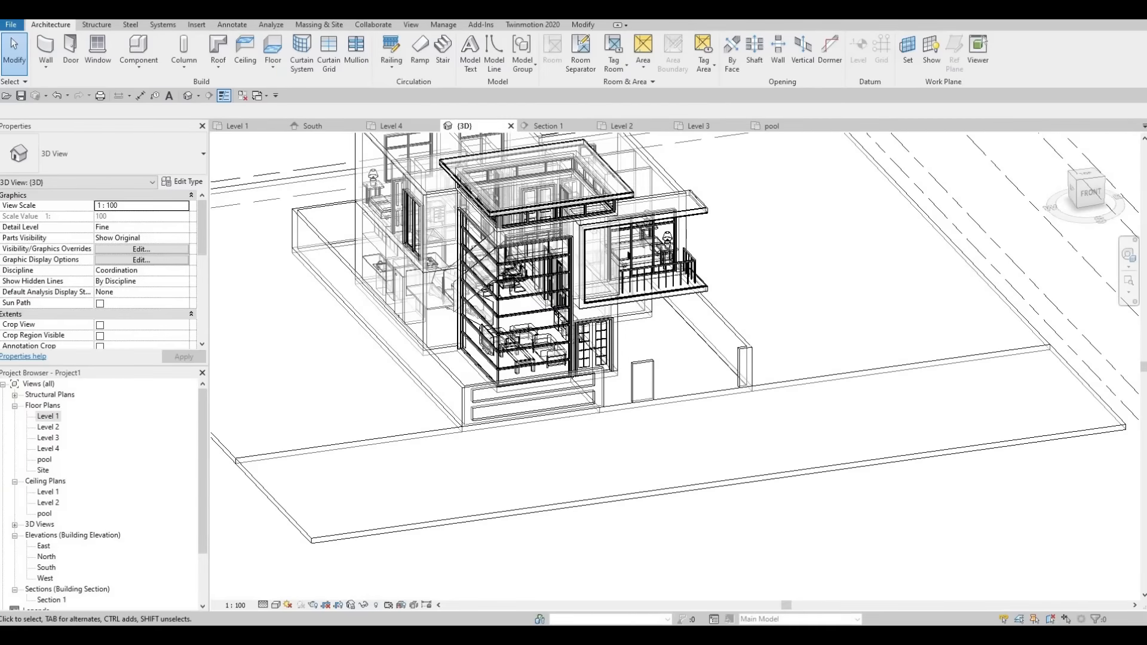
pyautogui.click(276, 604)
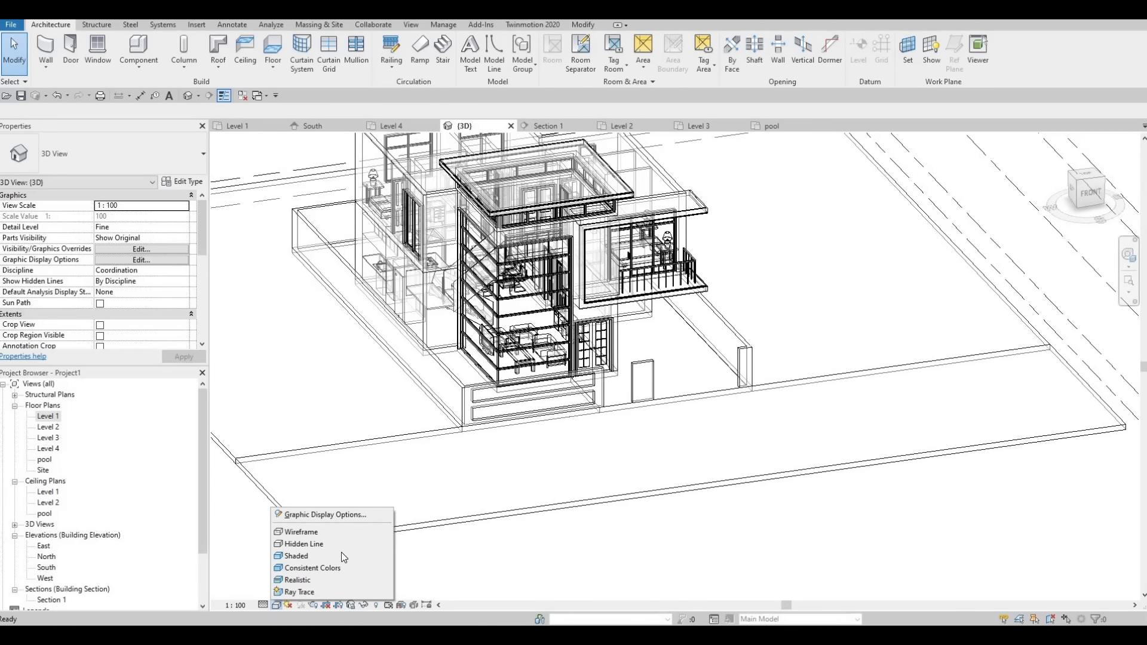
pyautogui.click(345, 514)
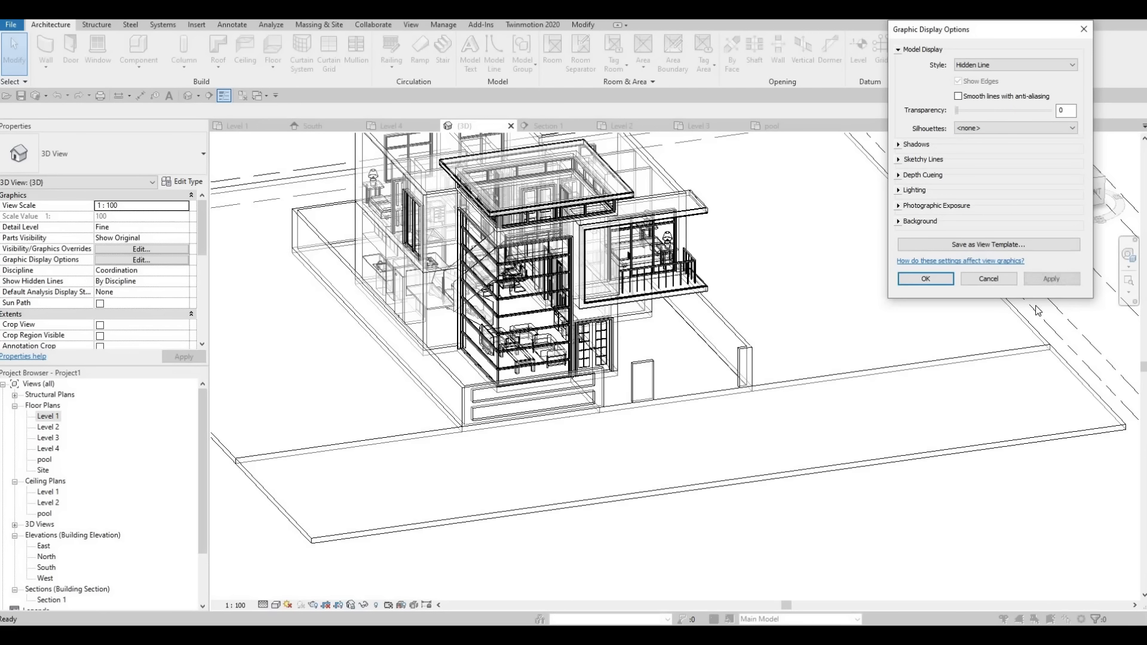
pyautogui.click(1051, 279)
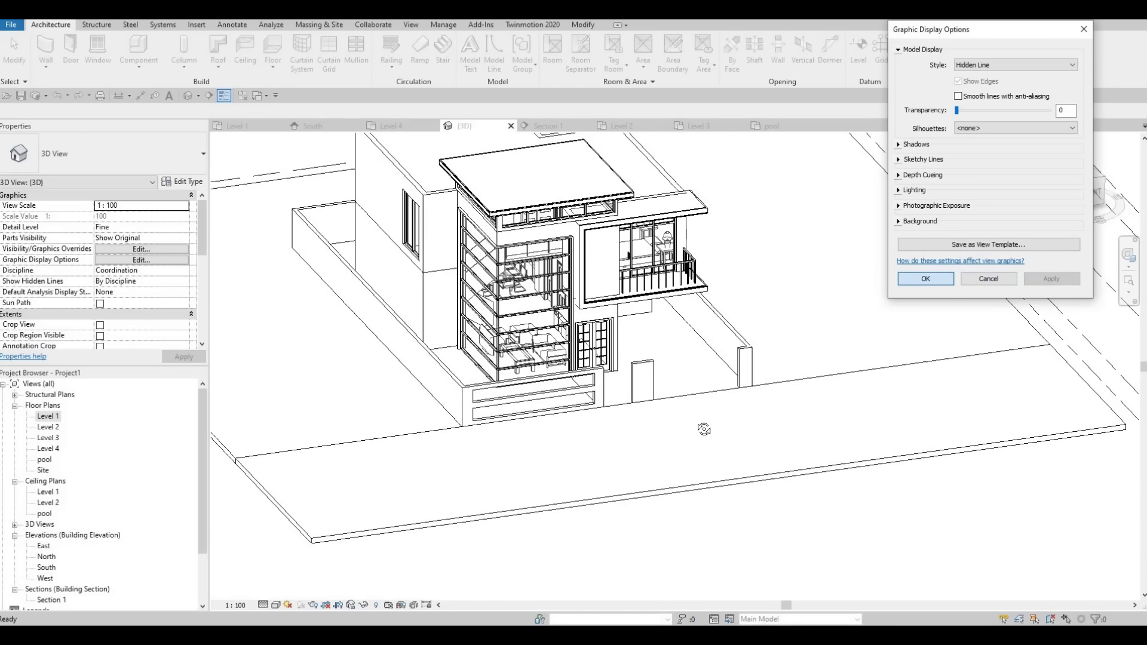
pyautogui.click(932, 281)
pyautogui.keyDown('shift'); pyautogui.moveTo(744, 365); pyautogui.dragTo(643, 559, button='middle'); pyautogui.keyUp('shift')
pyautogui.scroll(1, 564, 479)
pyautogui.scroll(-2, 564, 451)
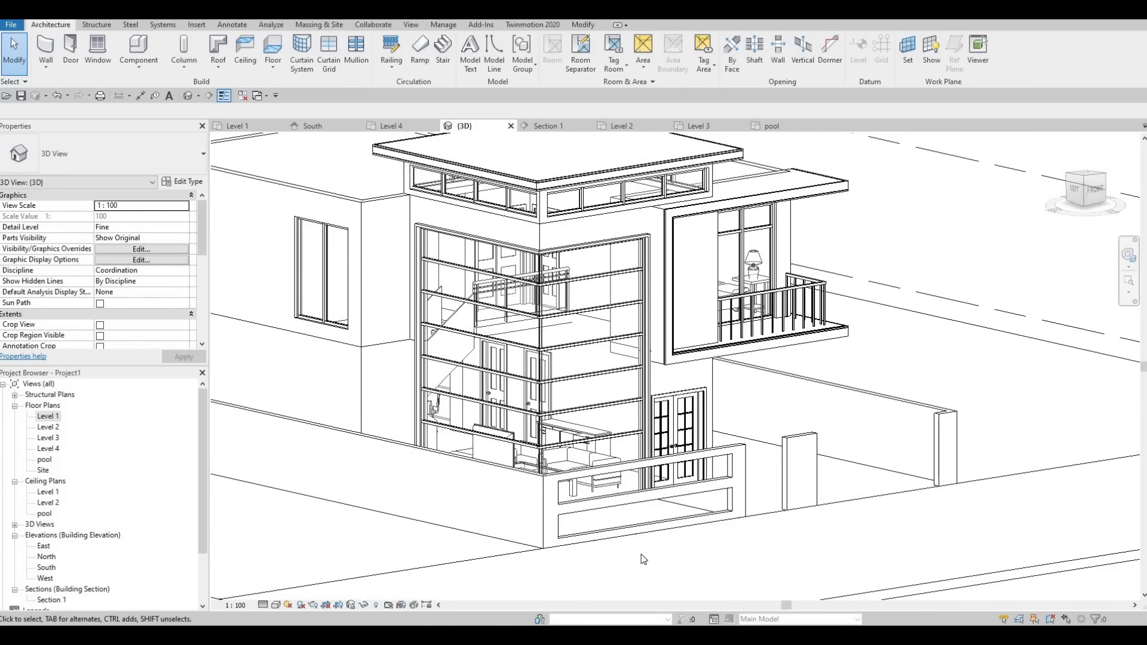